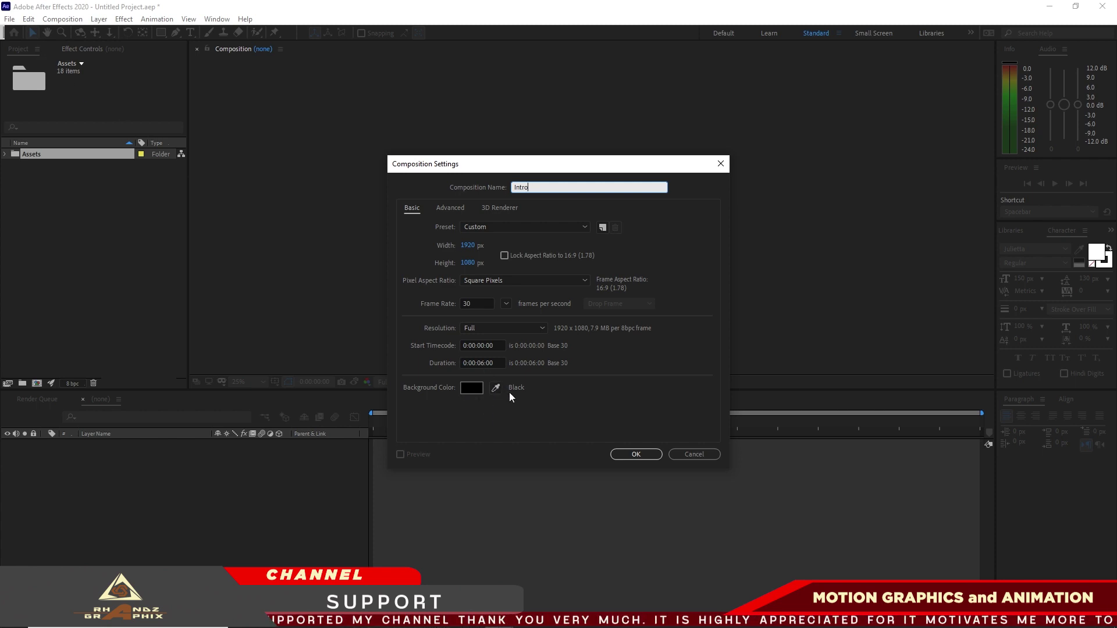
- Create the 1920×1080 Intro composition and expand the Image and Elements asset folders
left_click(636, 453)
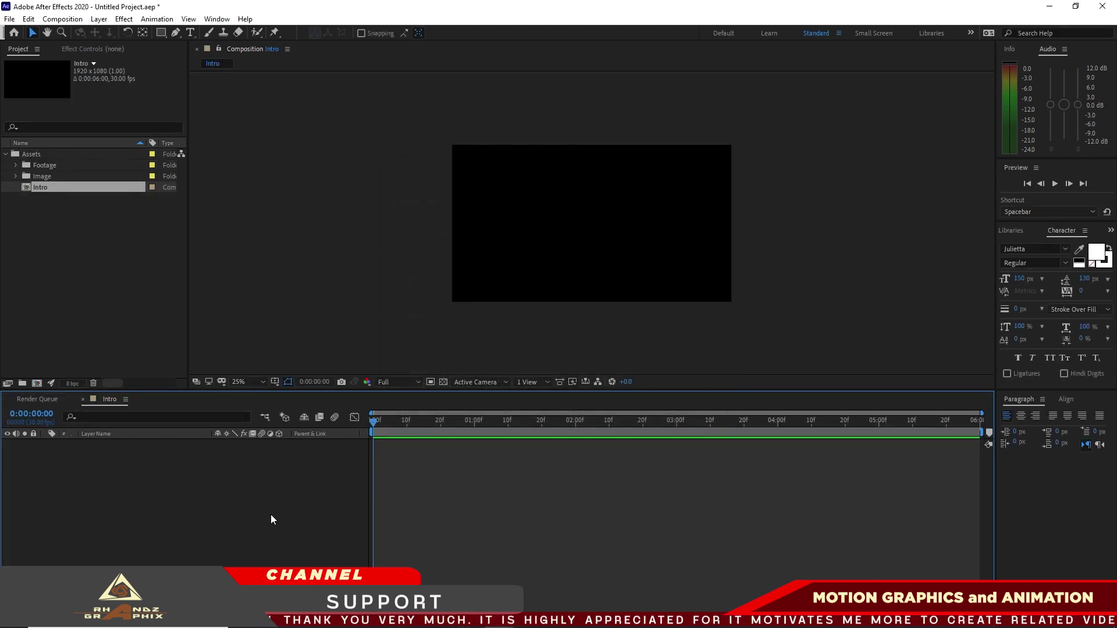
left_click(17, 176)
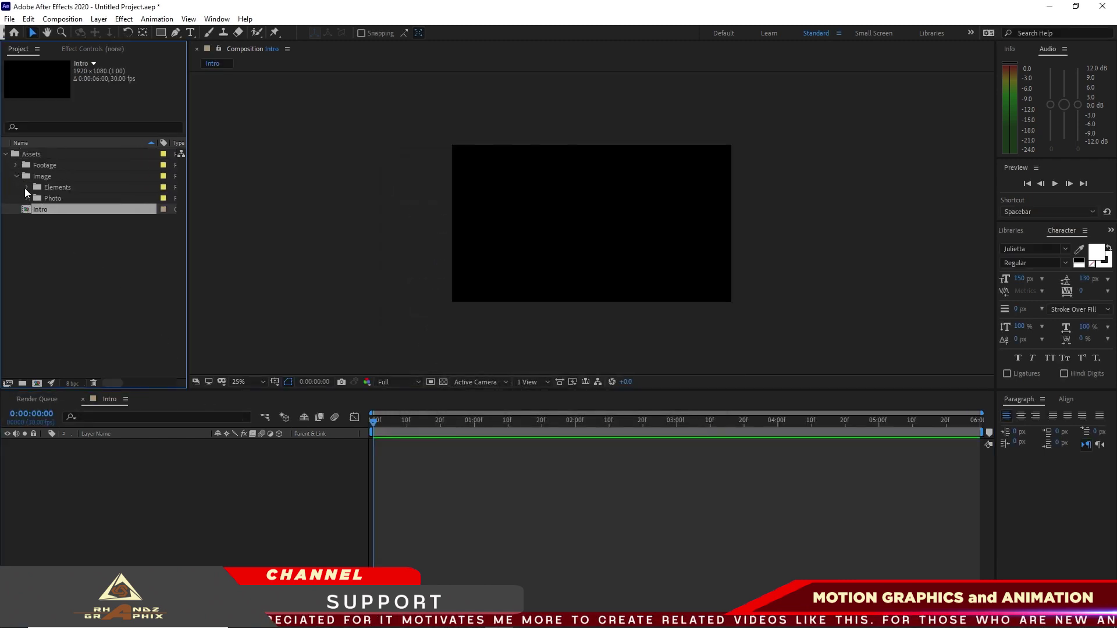
left_click(25, 186)
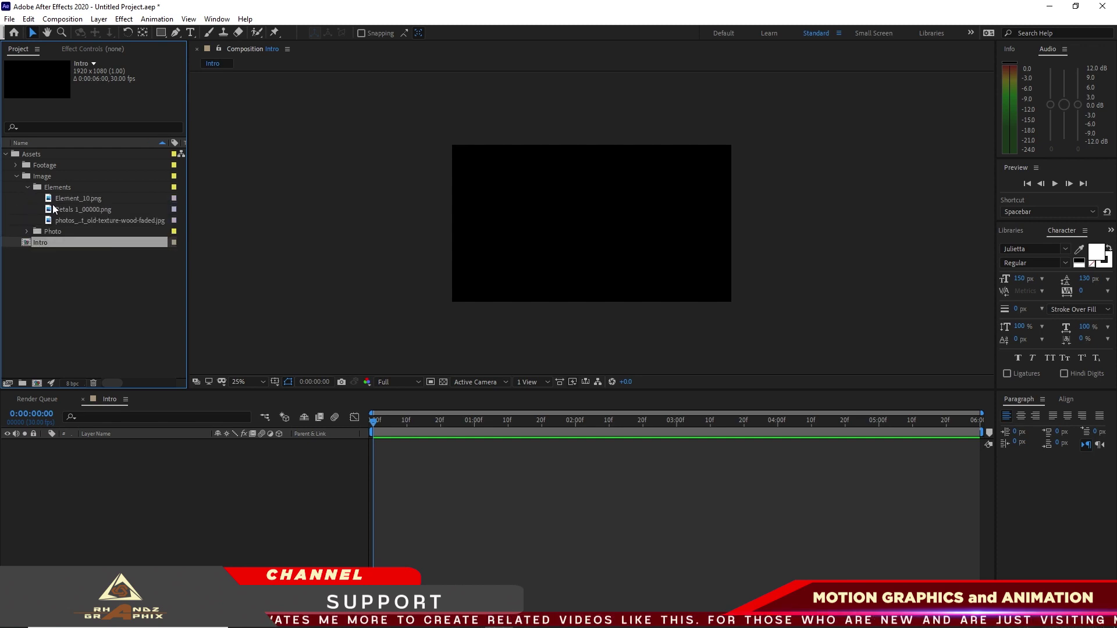
- Add the wood-texture photo to Intro and scale it to 26%
left_click_drag(76, 219, 202, 496)
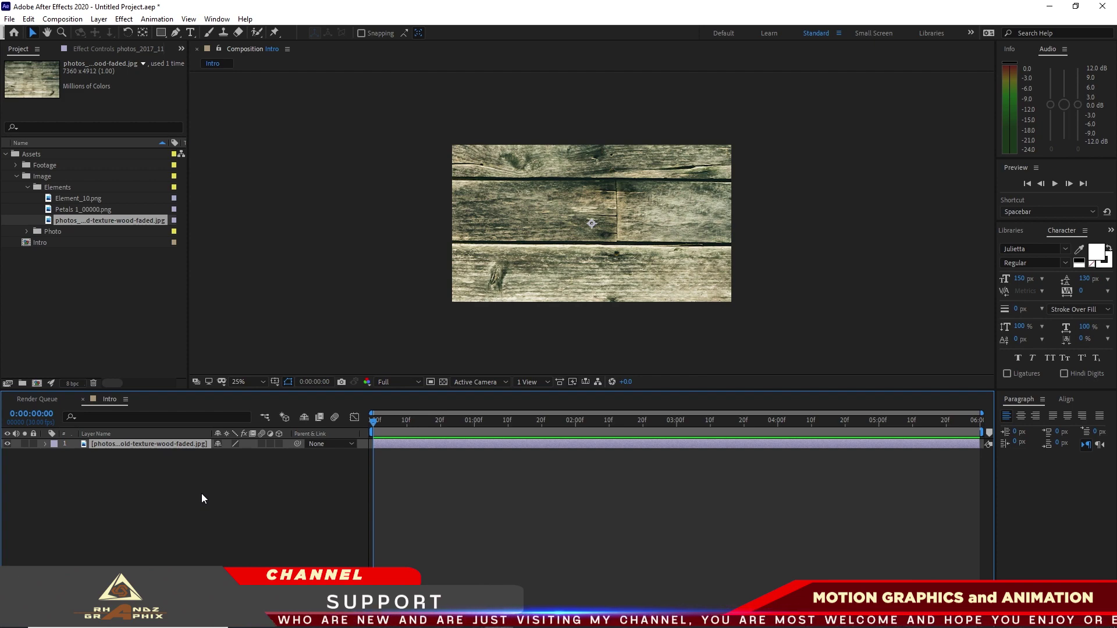
key("s")
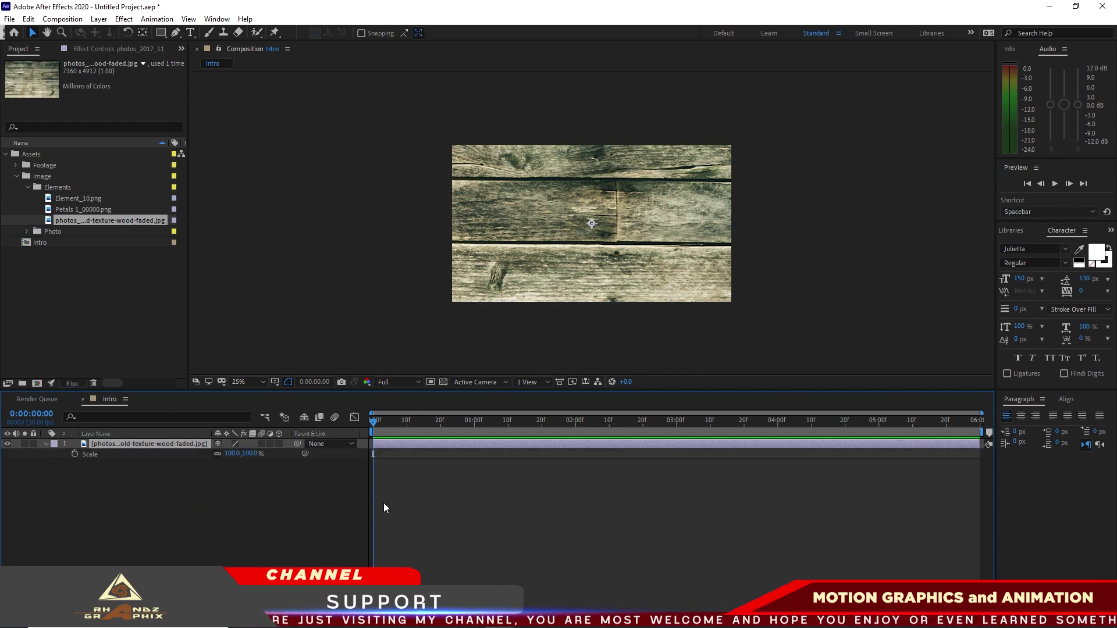
left_click_drag(231, 454, 185, 456)
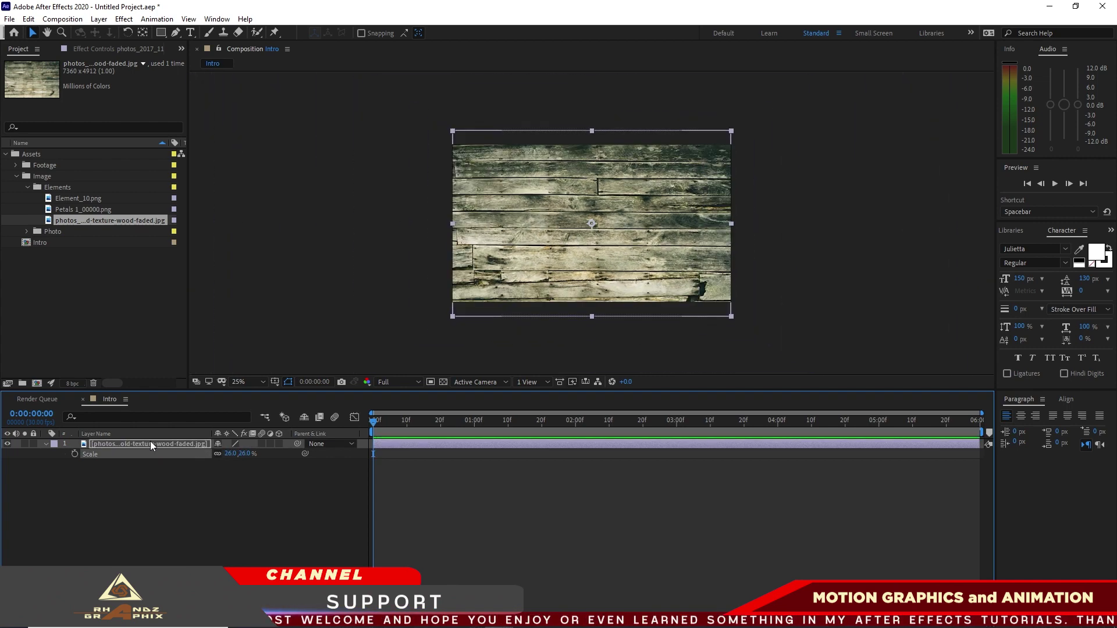
- Rename the wood-texture layer to BG
right_click(151, 444)
left_click(181, 420)
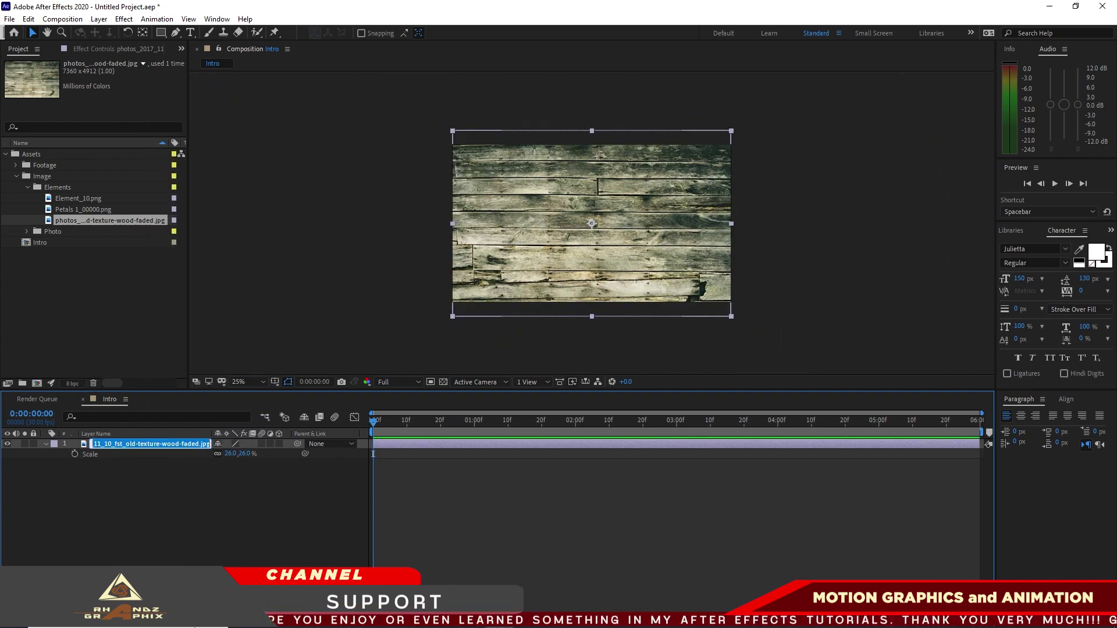
type("BG")
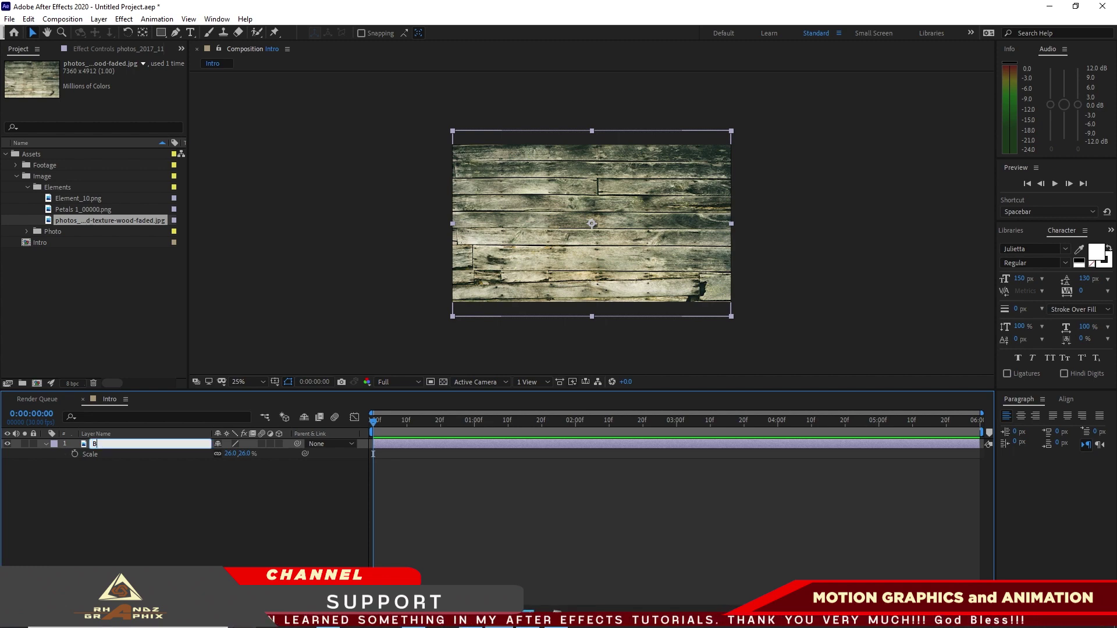
left_click(80, 199)
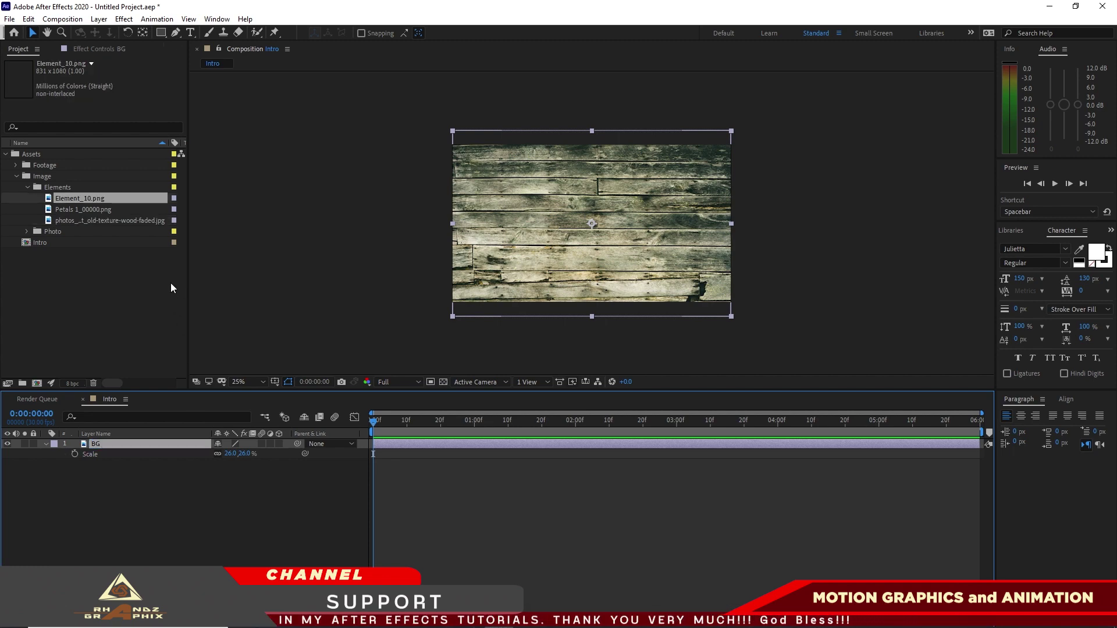
- Add Element_10.png and Petals 1_00000.png as layers above BG
left_click_drag(127, 201, 129, 444)
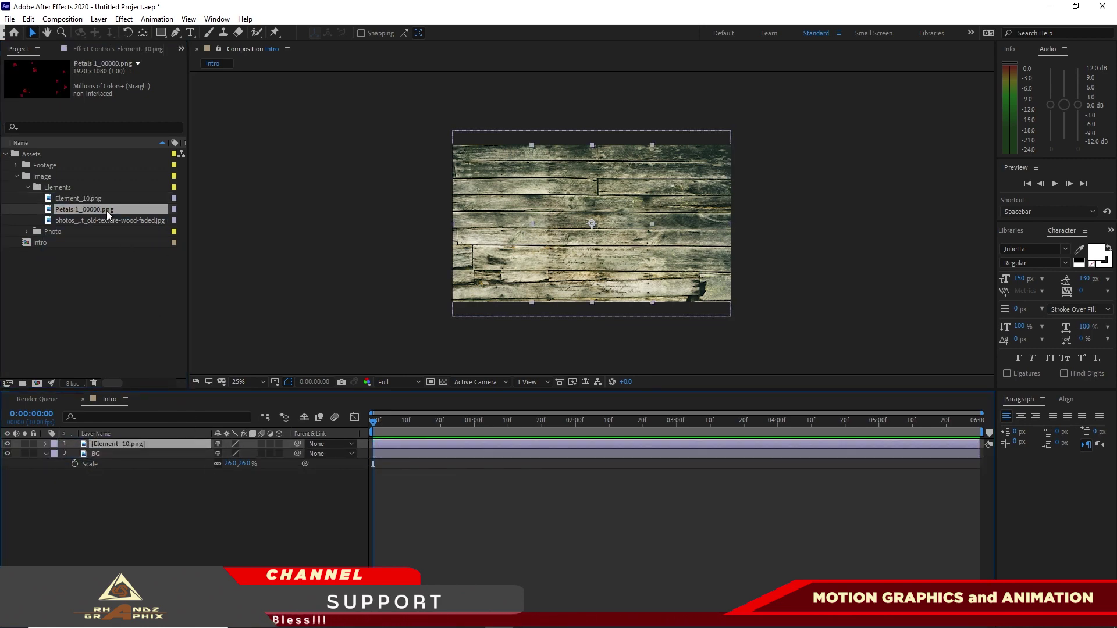
left_click_drag(104, 207, 125, 440)
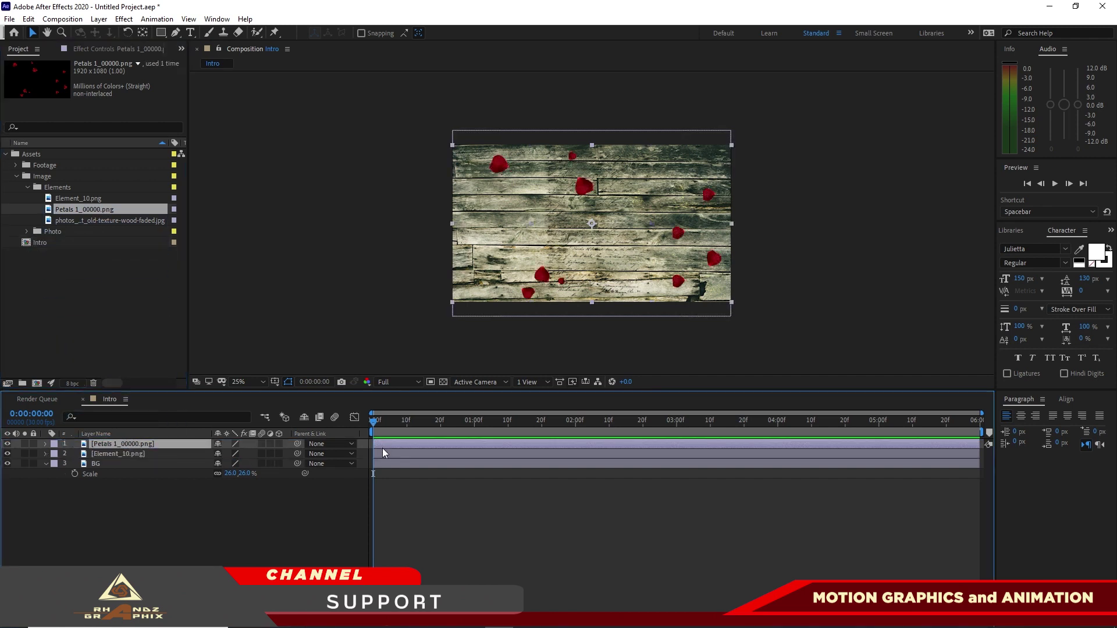
left_click(80, 225)
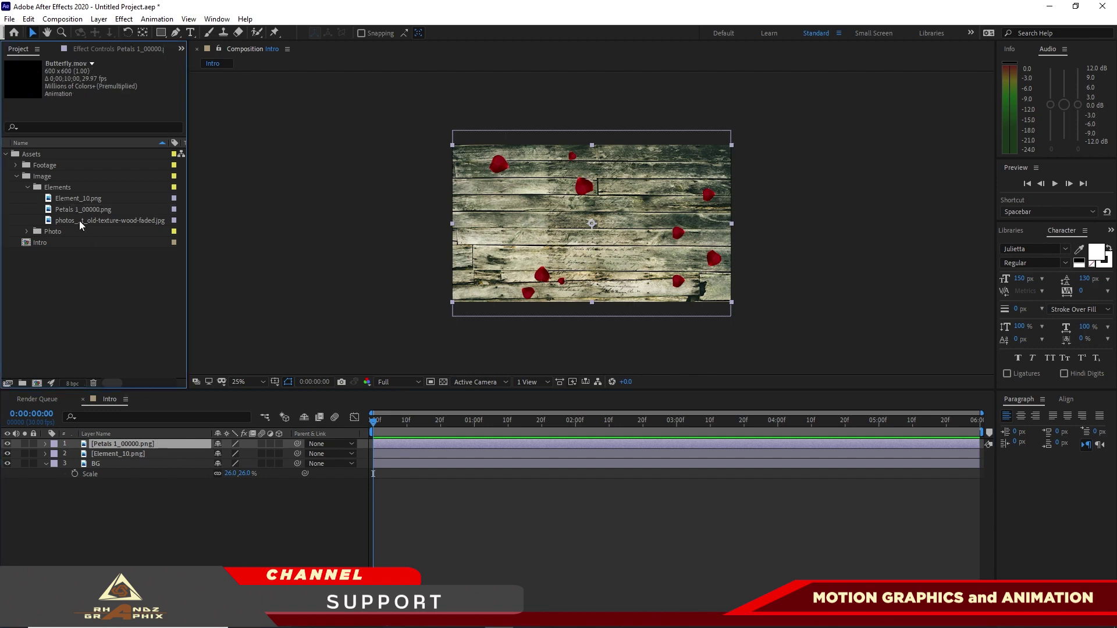
- Collapse the Elements and Image folders and expand the Footage folder
left_click(26, 187)
left_click(16, 176)
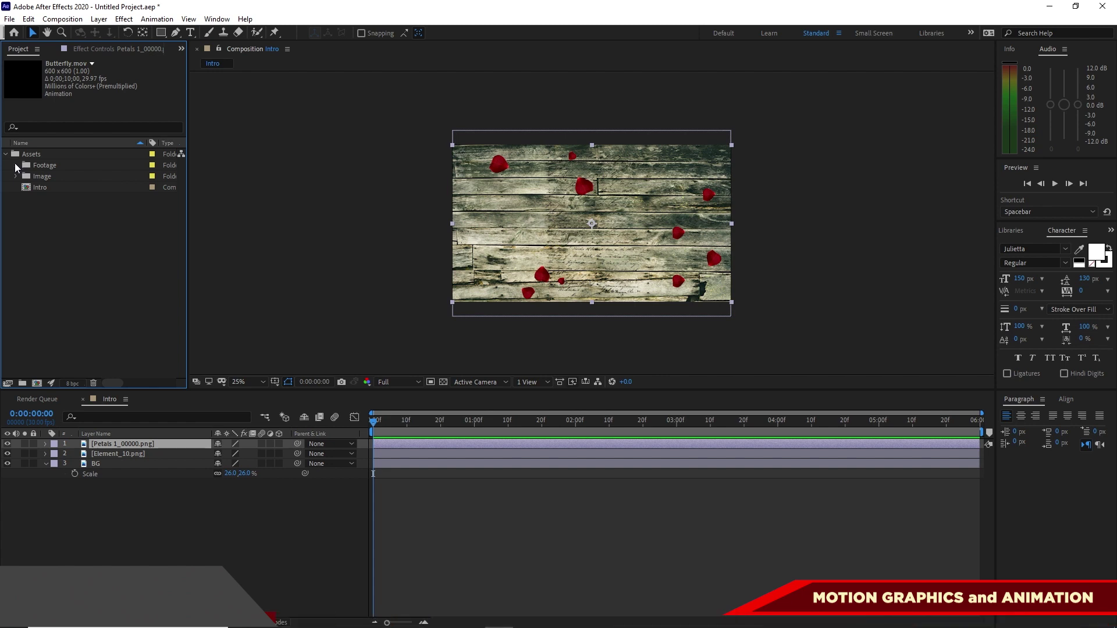
left_click(16, 166)
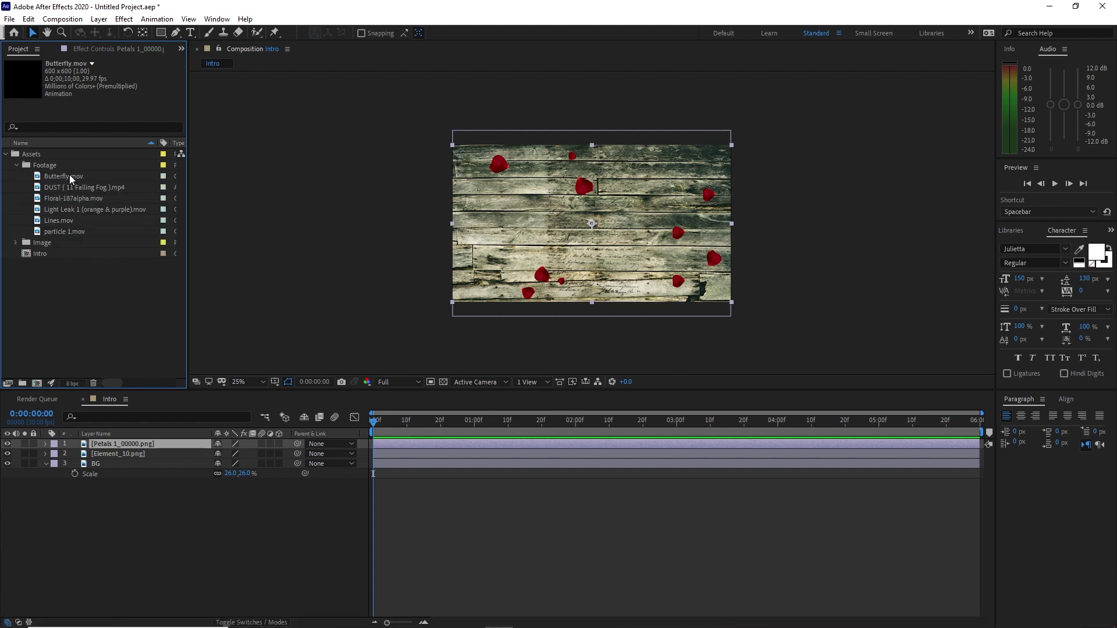
- Add Butterfly.mov as the top layer and give it a Drop Shadow at 100% opacity
left_click_drag(68, 176, 93, 445)
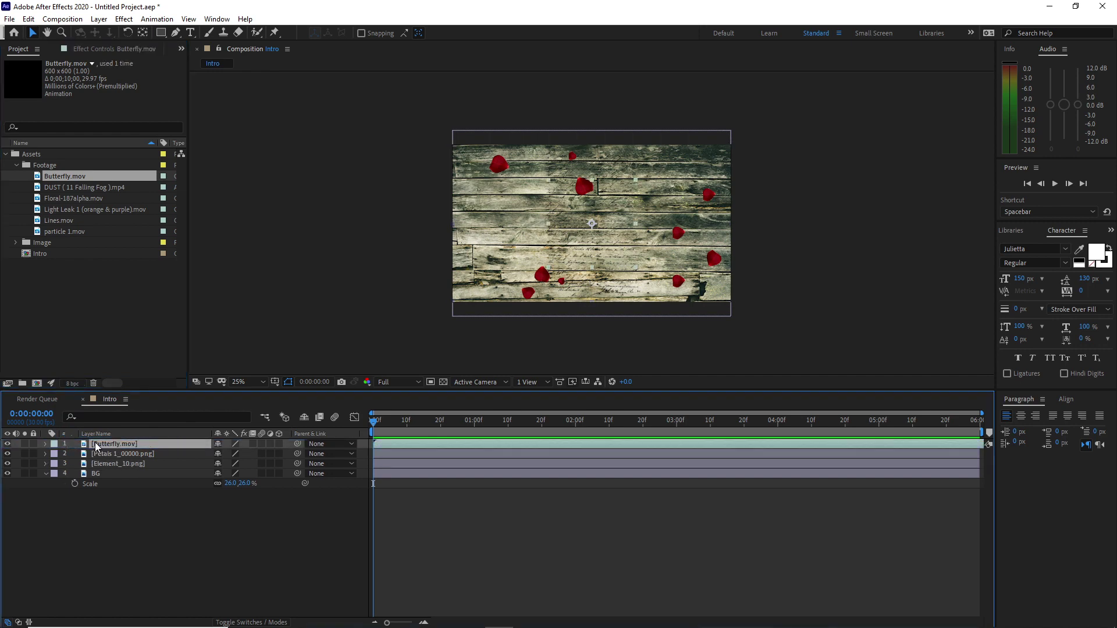
key("space")
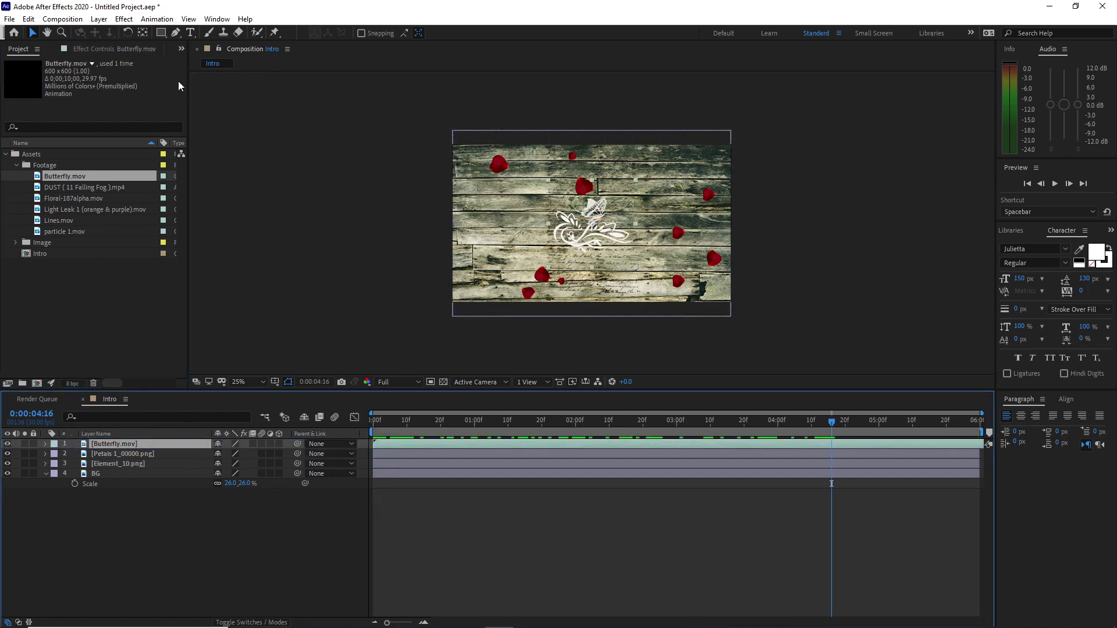
left_click(124, 19)
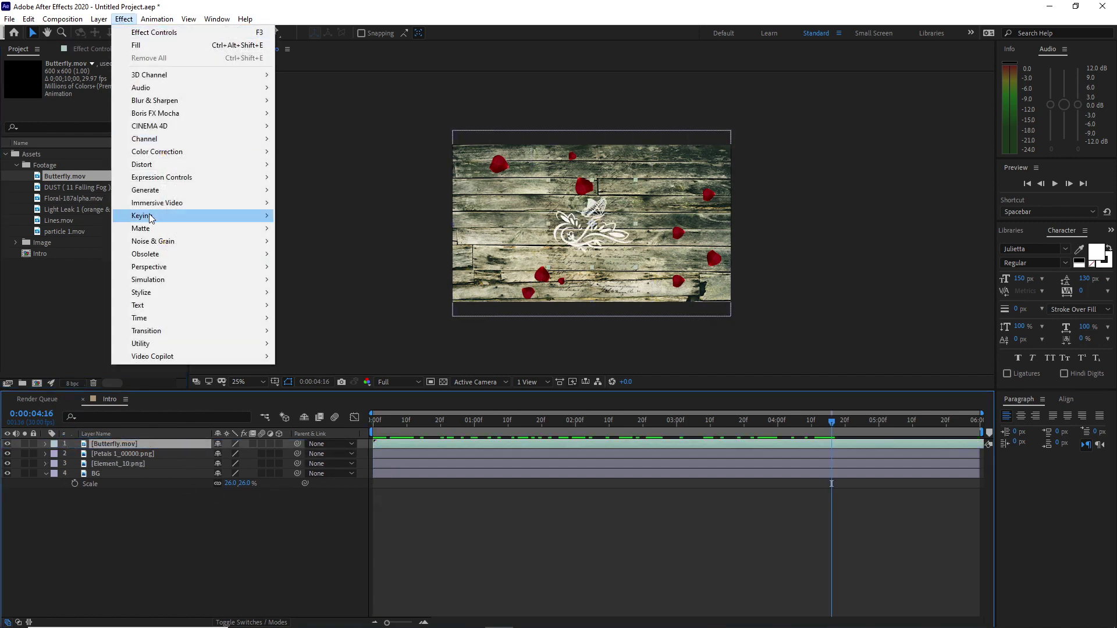
mouse_move(174, 267)
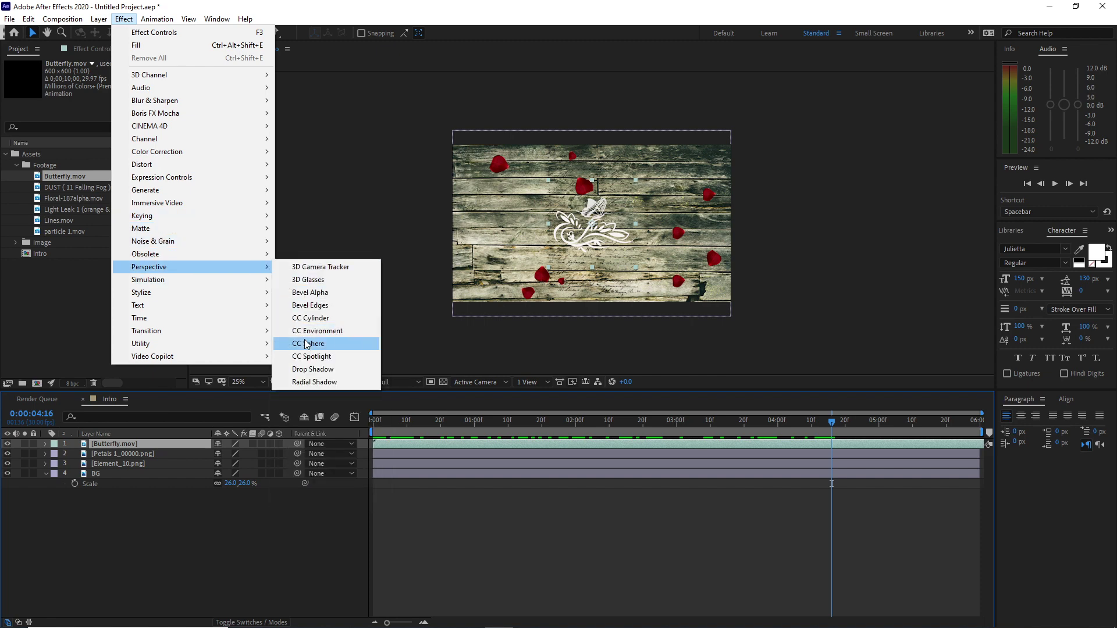
left_click(312, 371)
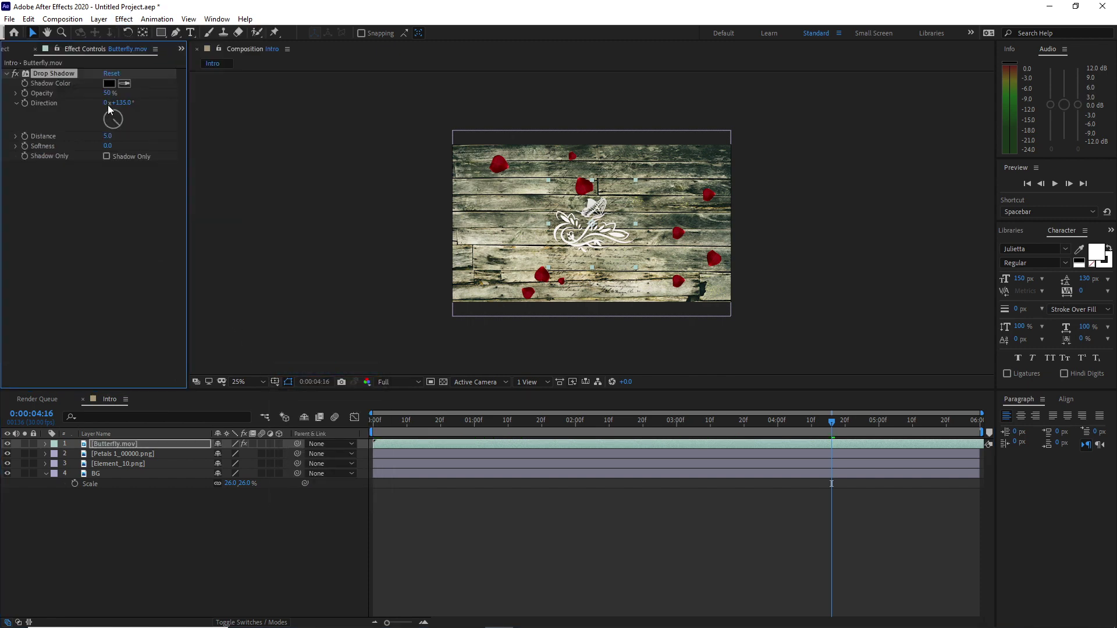
left_click_drag(108, 94, 260, 149)
left_click(194, 447)
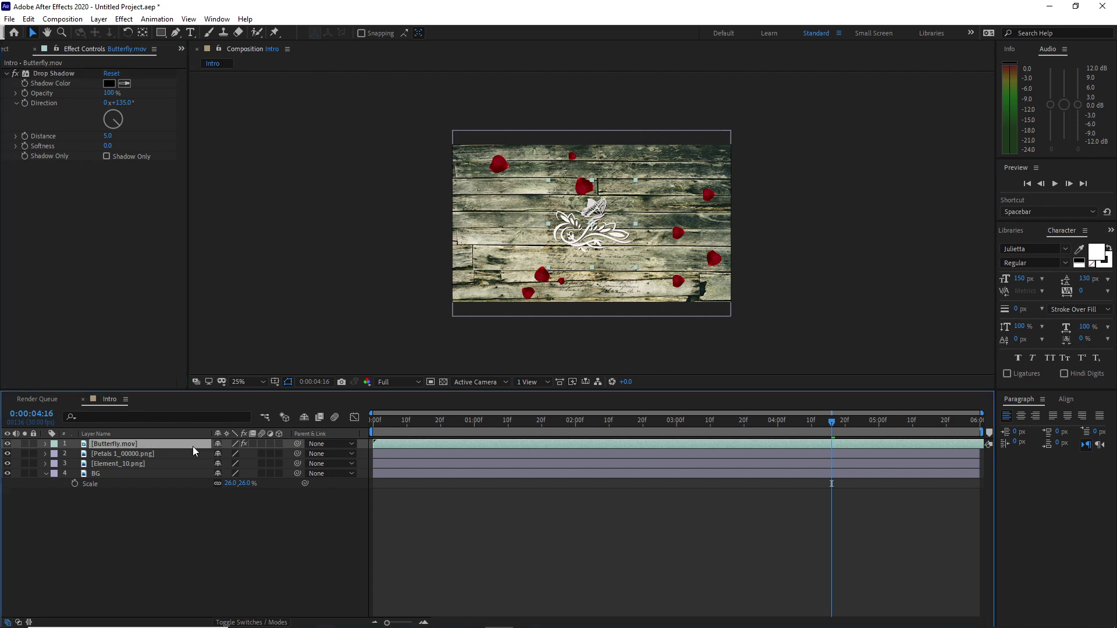
left_click(191, 34)
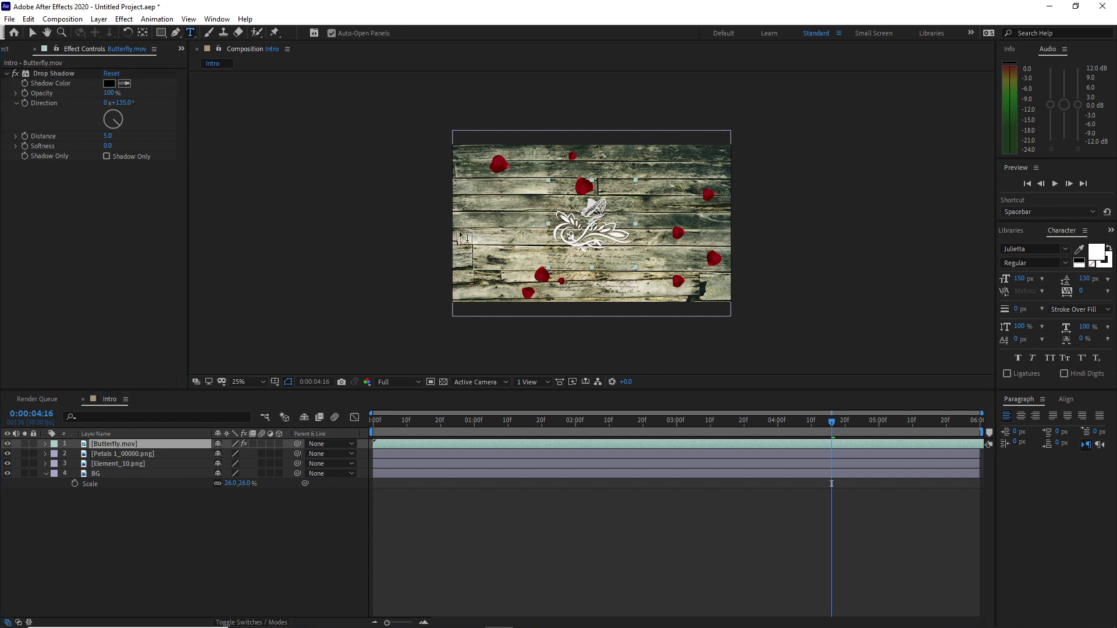
- Type the title 'Best Memorable' in the viewer, left of the butterfly
left_click(496, 201)
type("B")
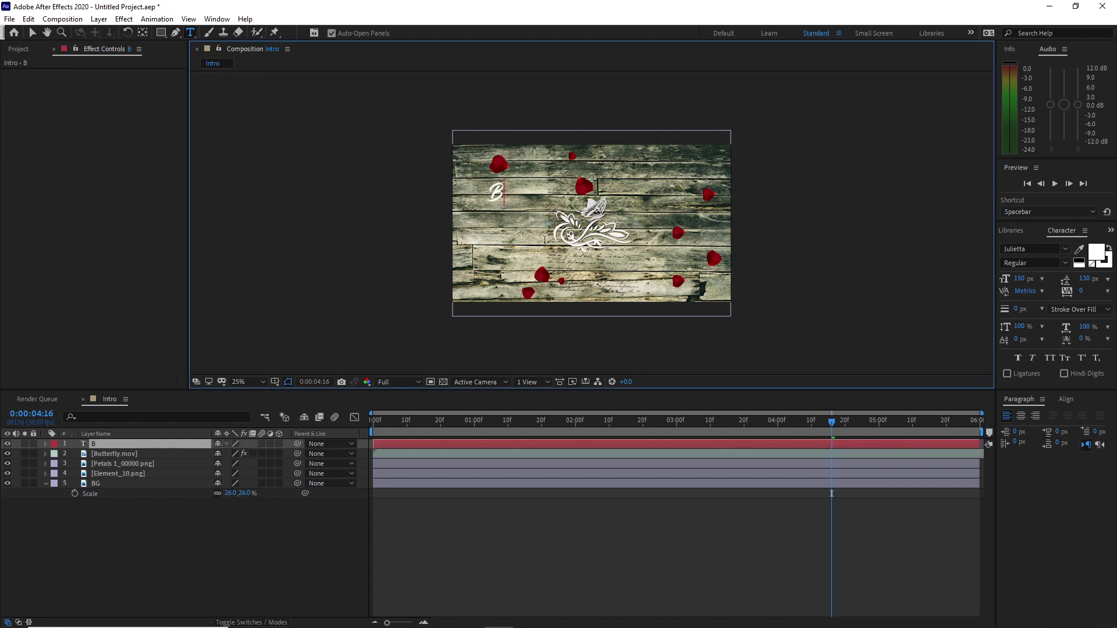
type("est")
type("'")
type("M")
type("em")
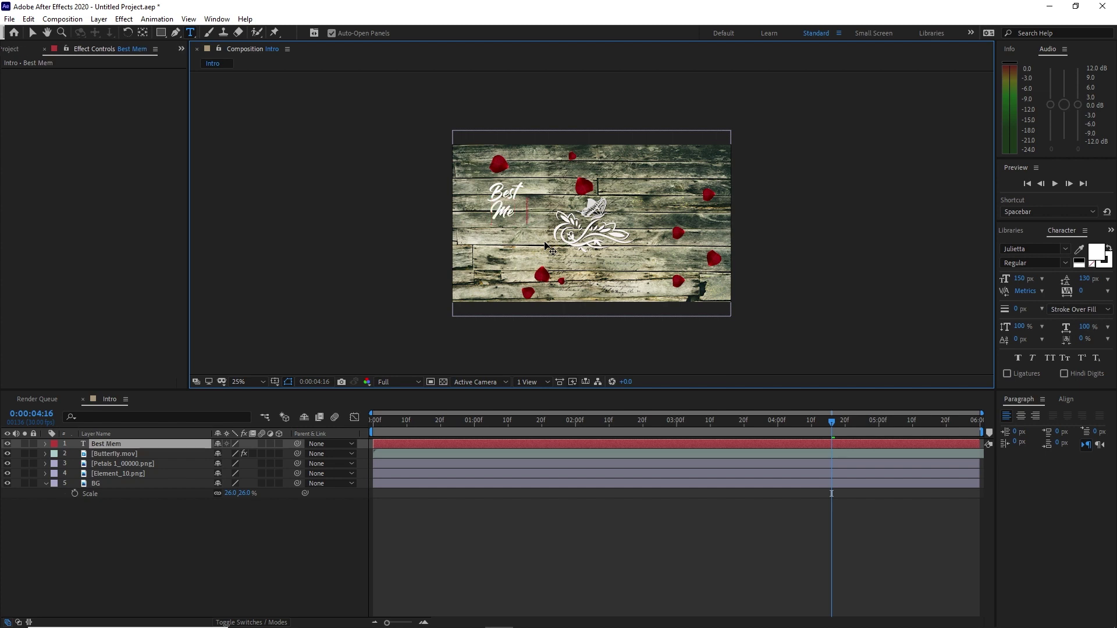
type("orable")
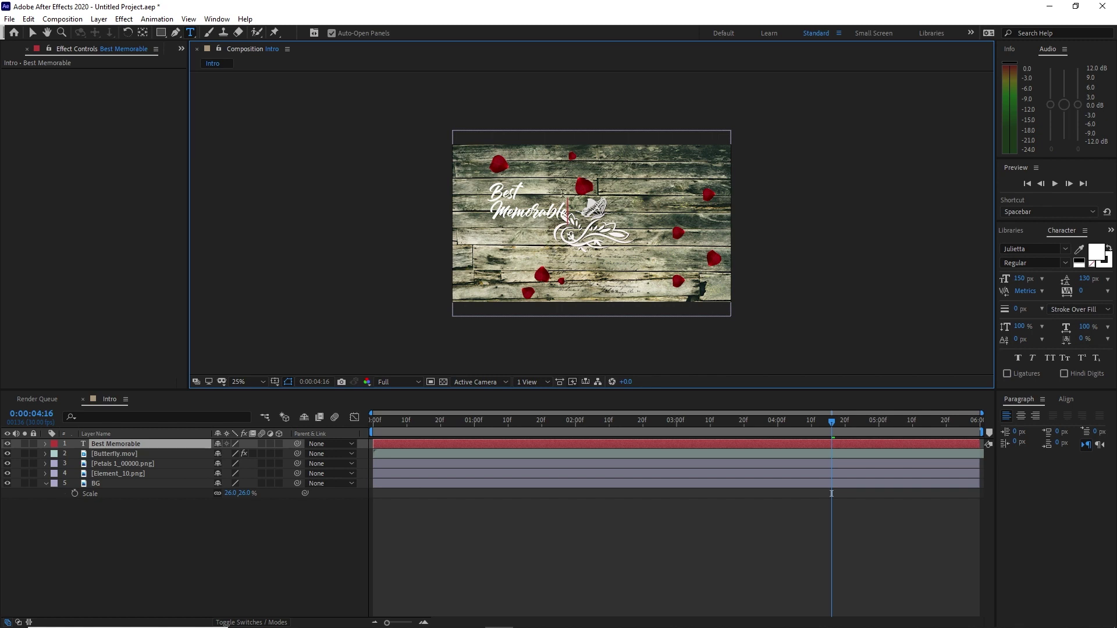
key("Escape")
- Move the Best Memorable text layer to position 169, 428
left_click(141, 443)
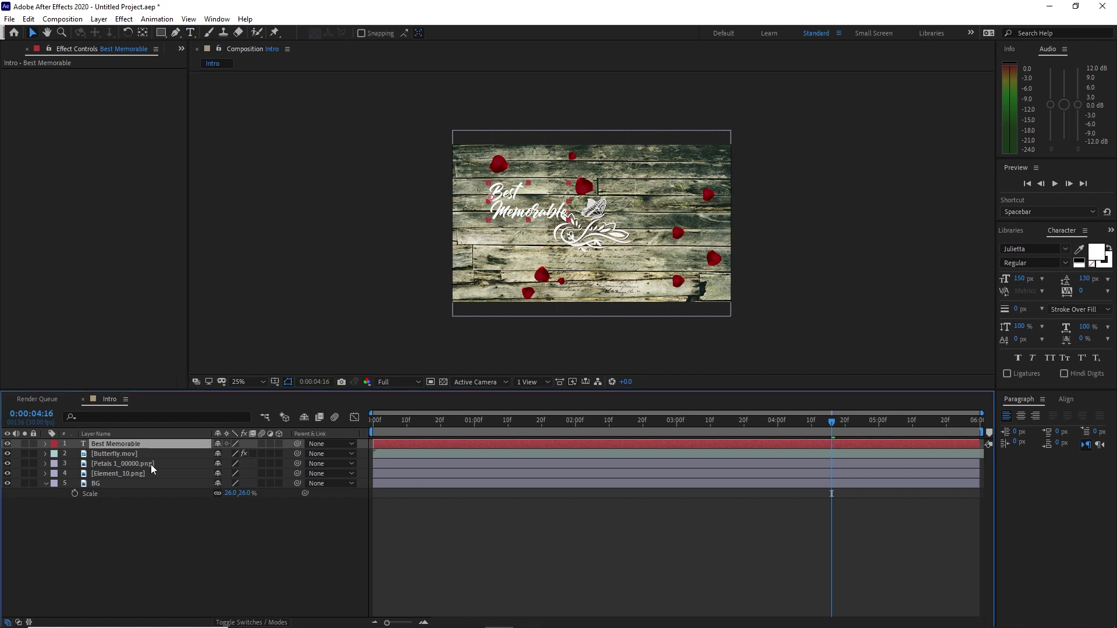
key("p")
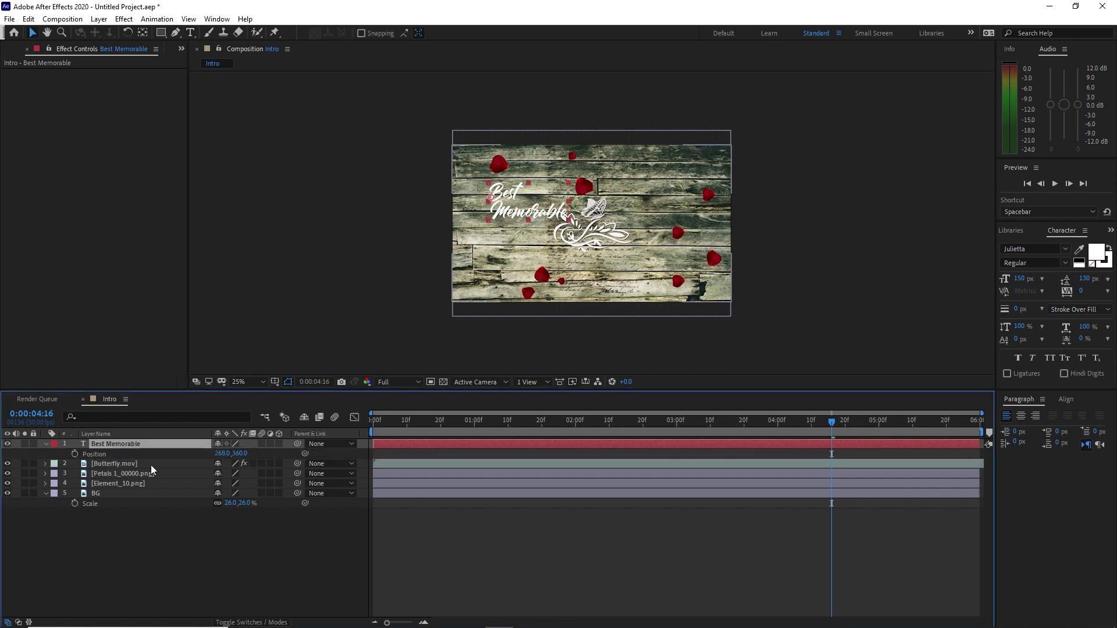
left_click_drag(221, 453, 157, 448)
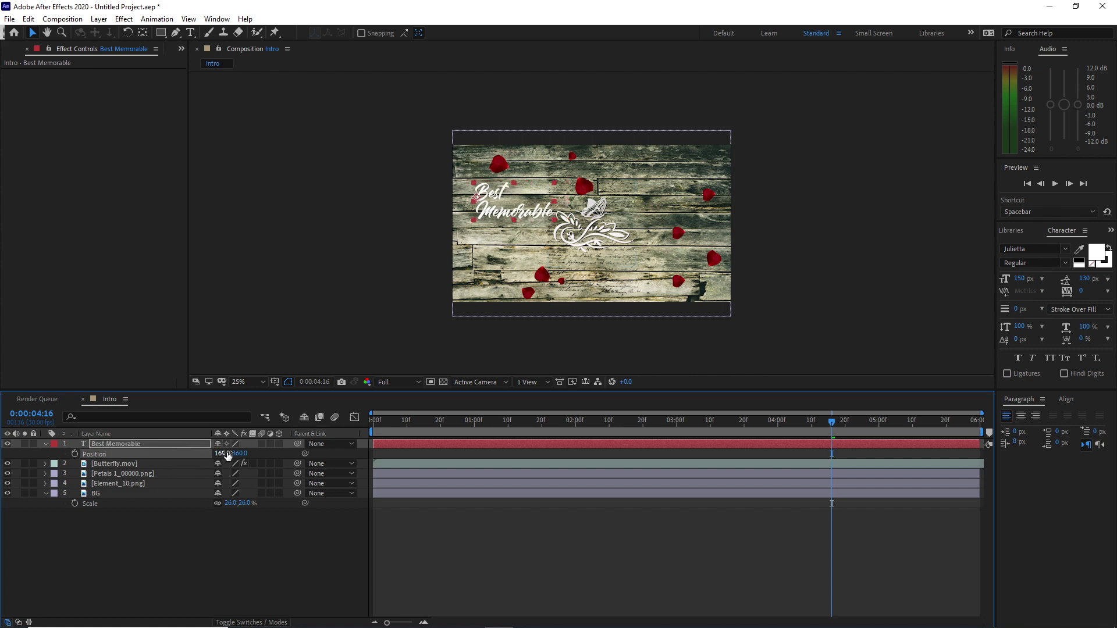
left_click_drag(245, 457, 266, 476)
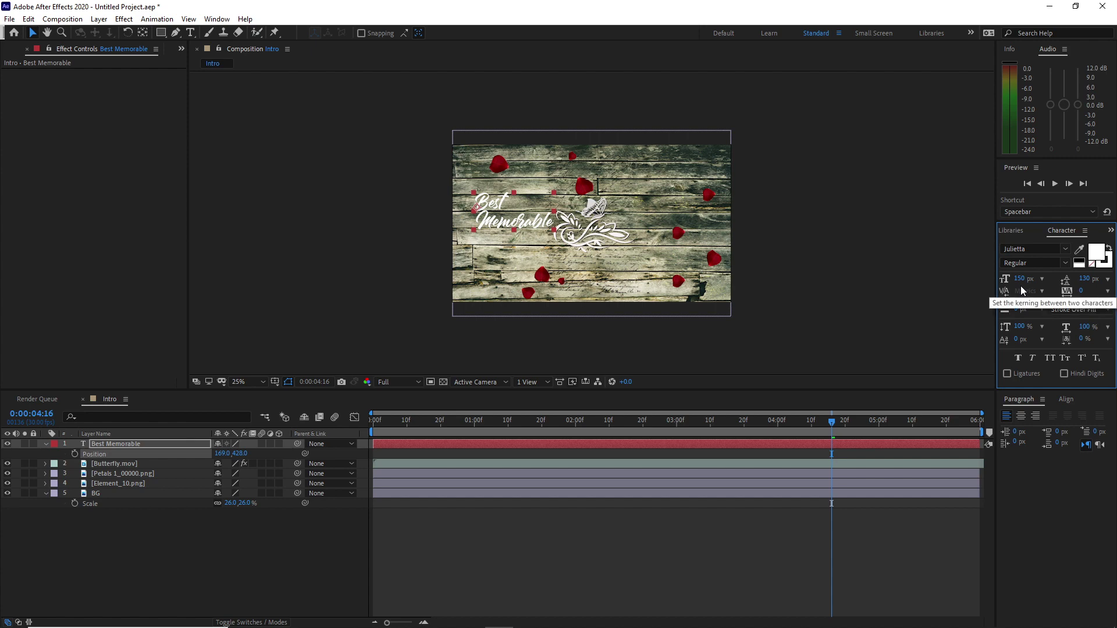
left_click(143, 444)
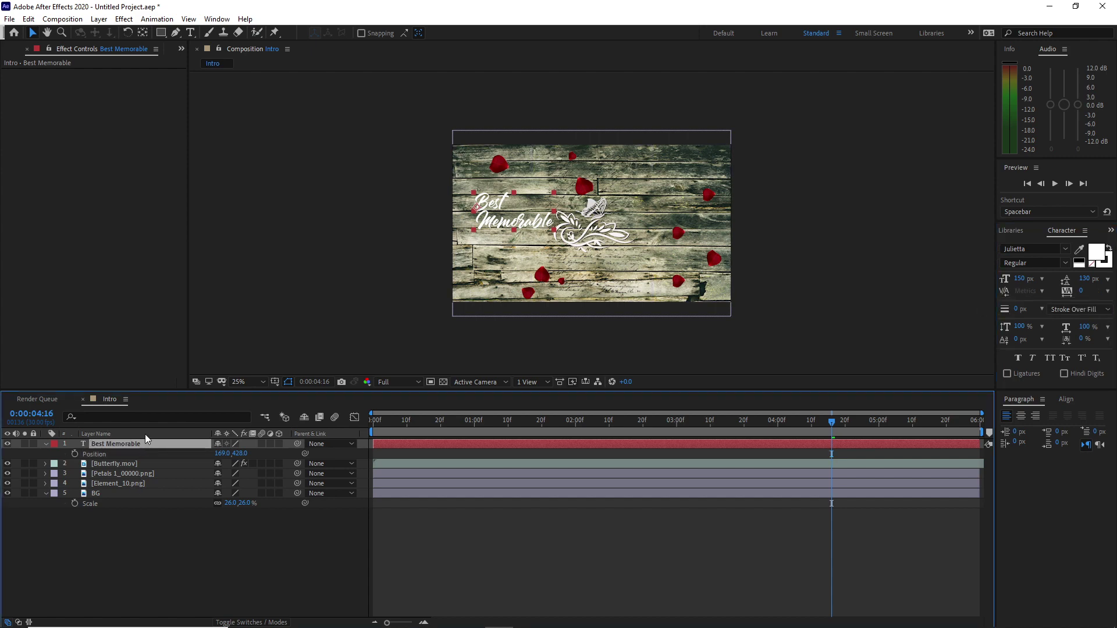
left_click(28, 19)
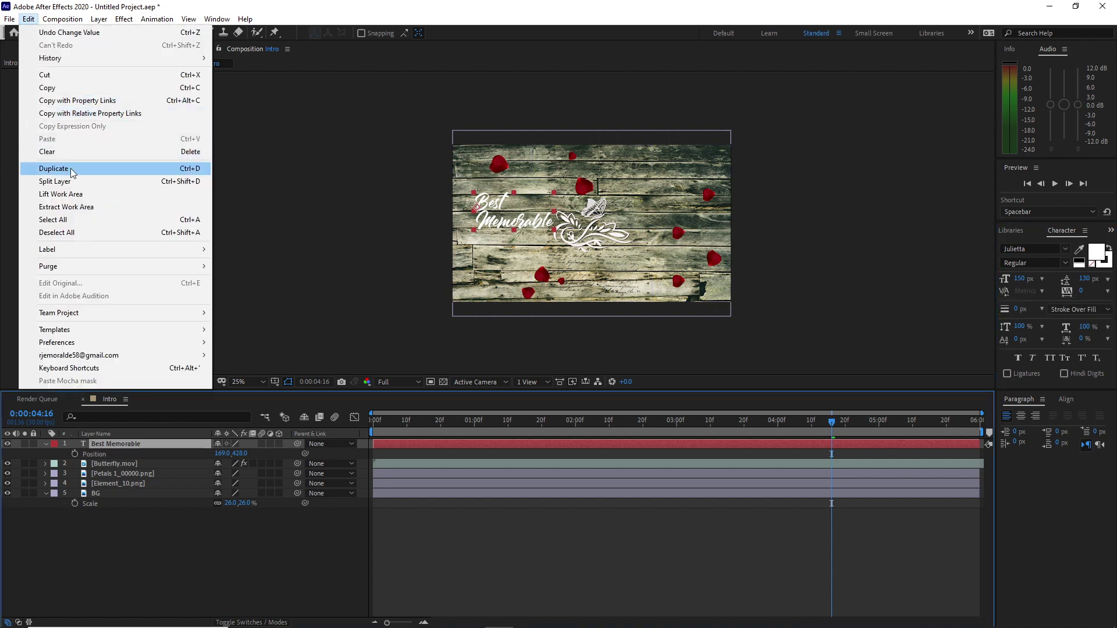
- Duplicate the title layer and move the copy right to X 1153
left_click(71, 170)
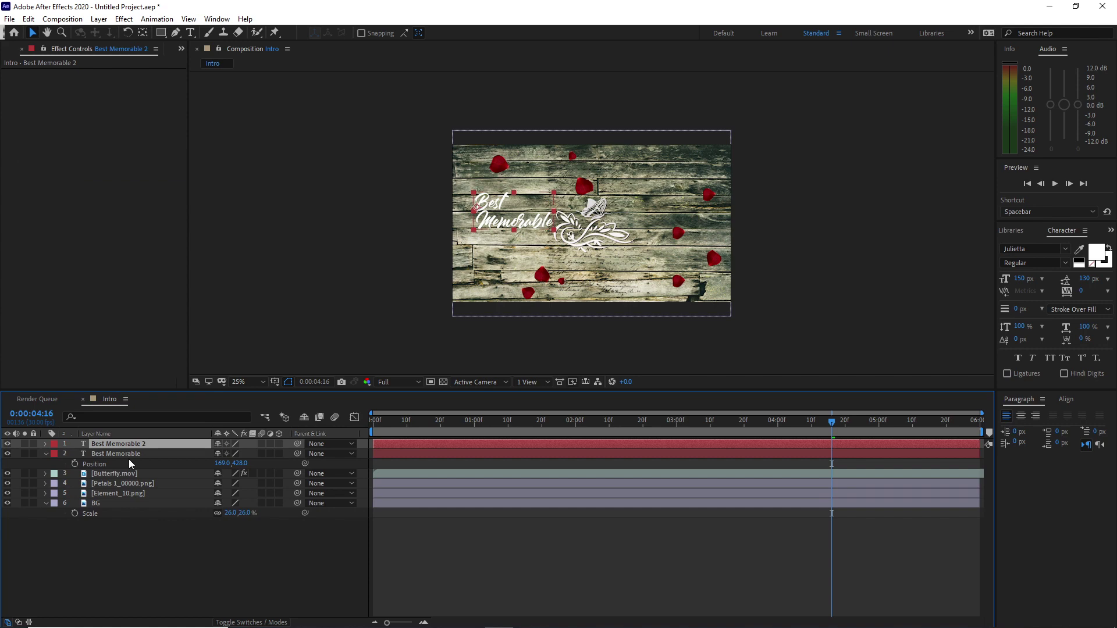
key("p")
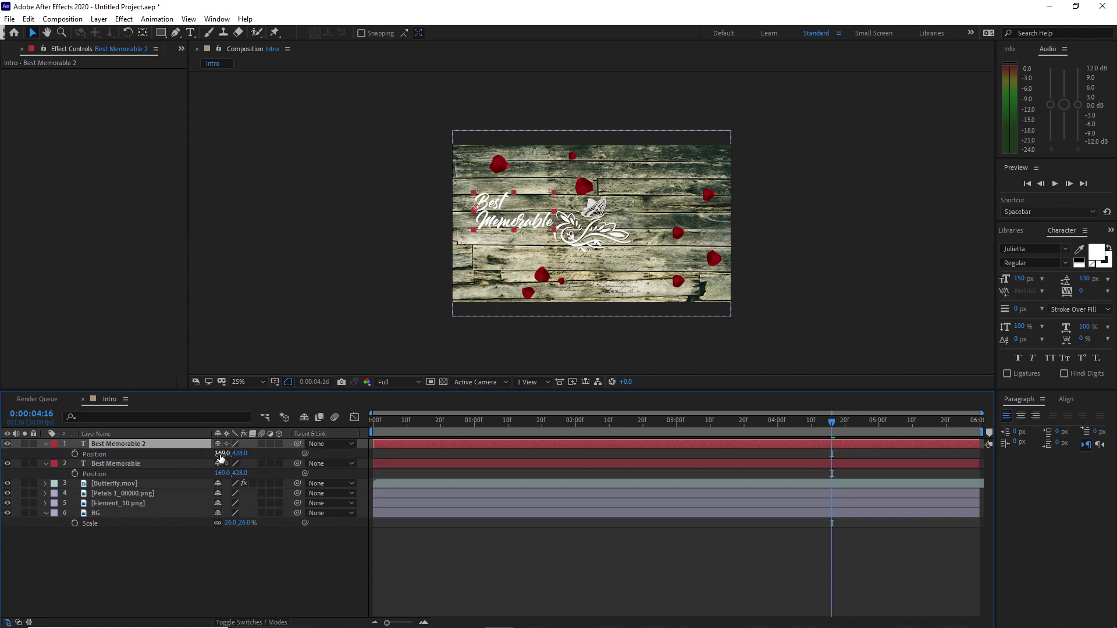
left_click_drag(220, 458, 787, 452)
left_click(368, 580)
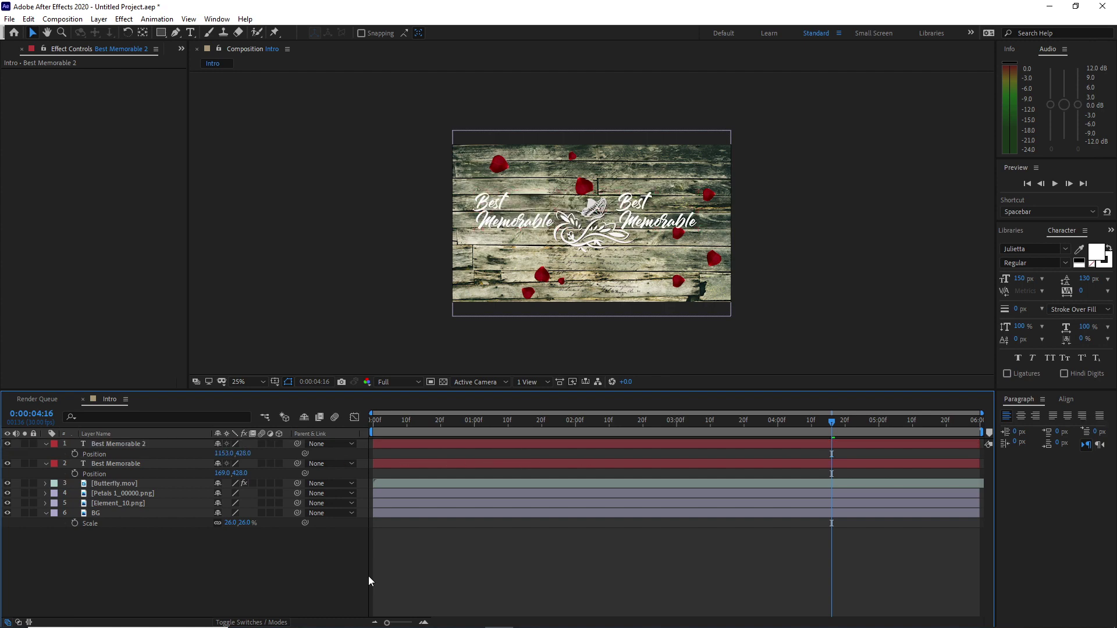
- Retype the copied title as 'Moments' and 'Slideshow' on two lines
key("ctrl+t")
double_click(644, 214)
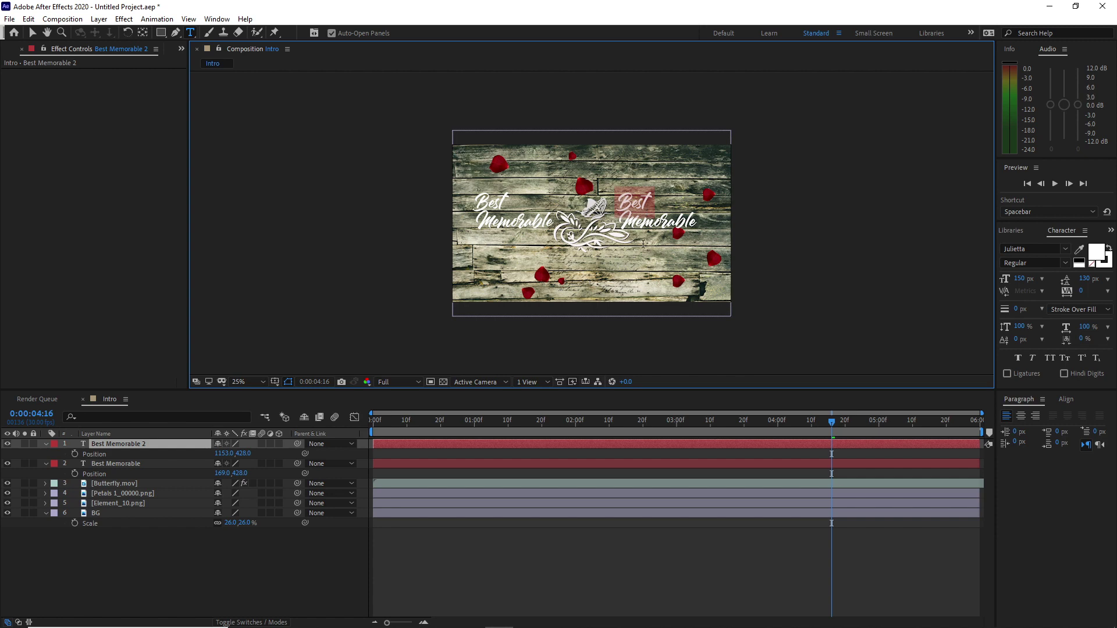
type("Momen")
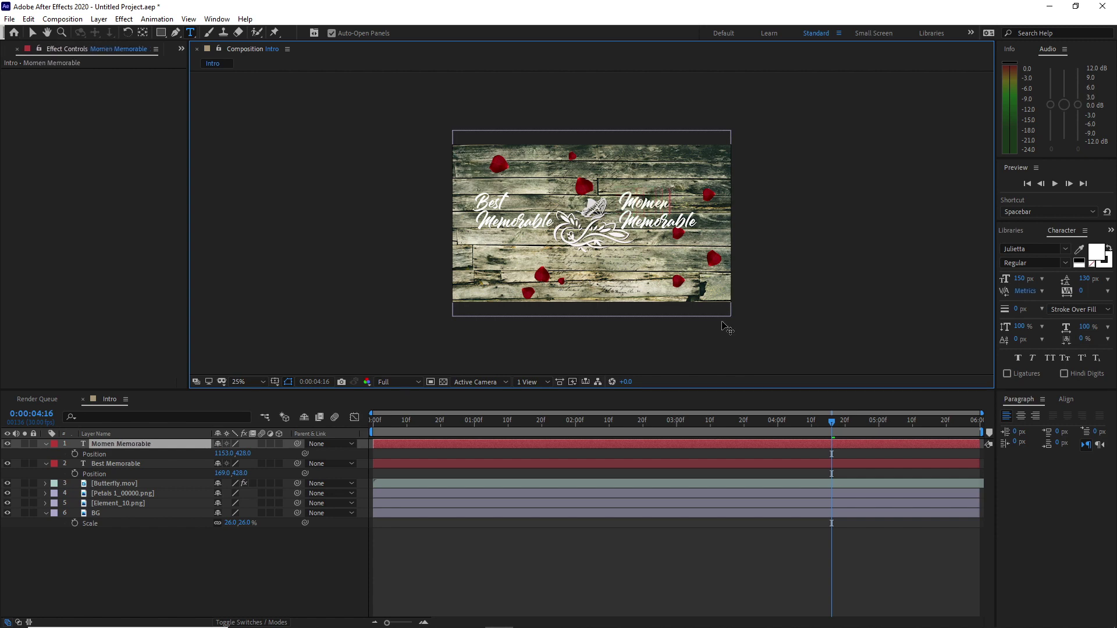
type("ts")
key("Return")
type("S")
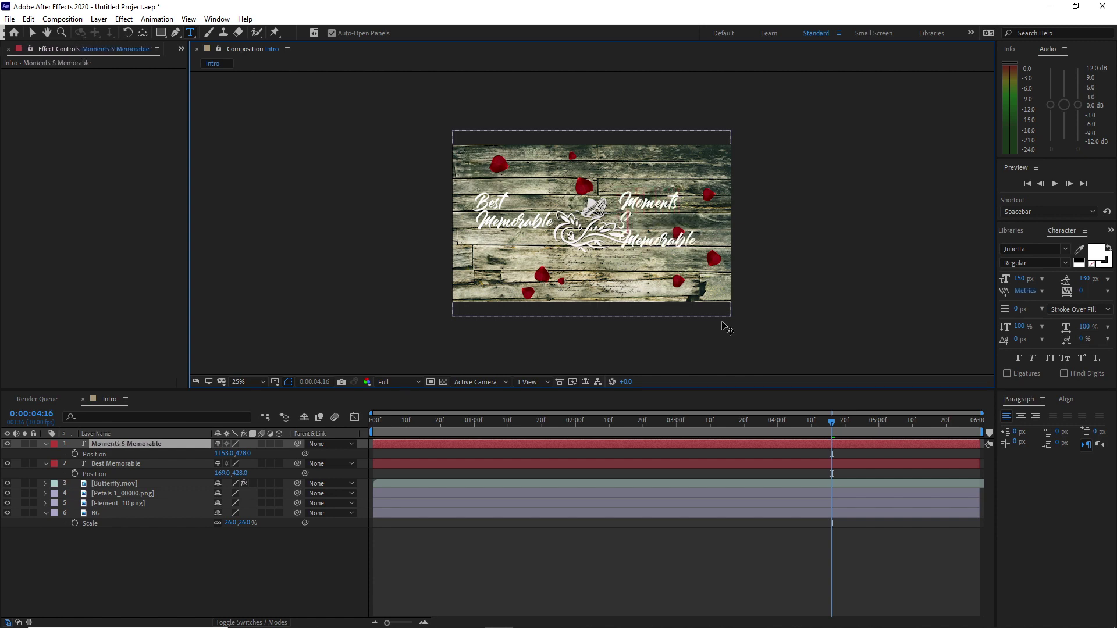
type("lideshow")
key("Down")
key("BackSpace")
key("BackSpace")
key("BackSpace")
key("BackSpace")
key("BackSpace")
key("BackSpace")
key("BackSpace")
key("BackSpace")
key("BackSpace")
key("BackSpace")
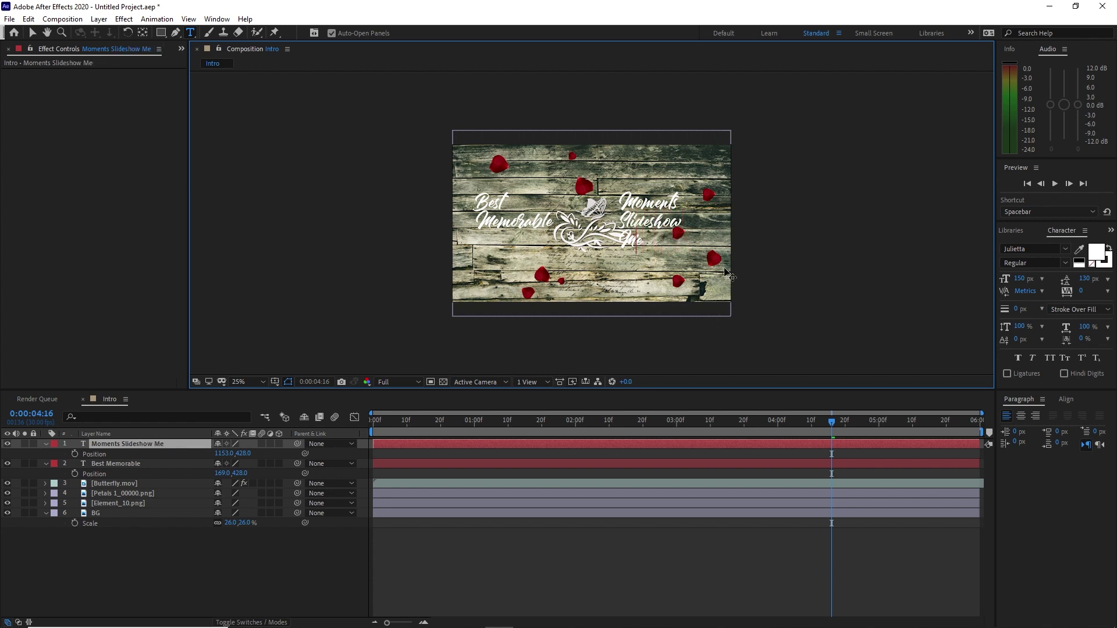
key("Escape")
left_click(181, 49)
left_click(233, 75)
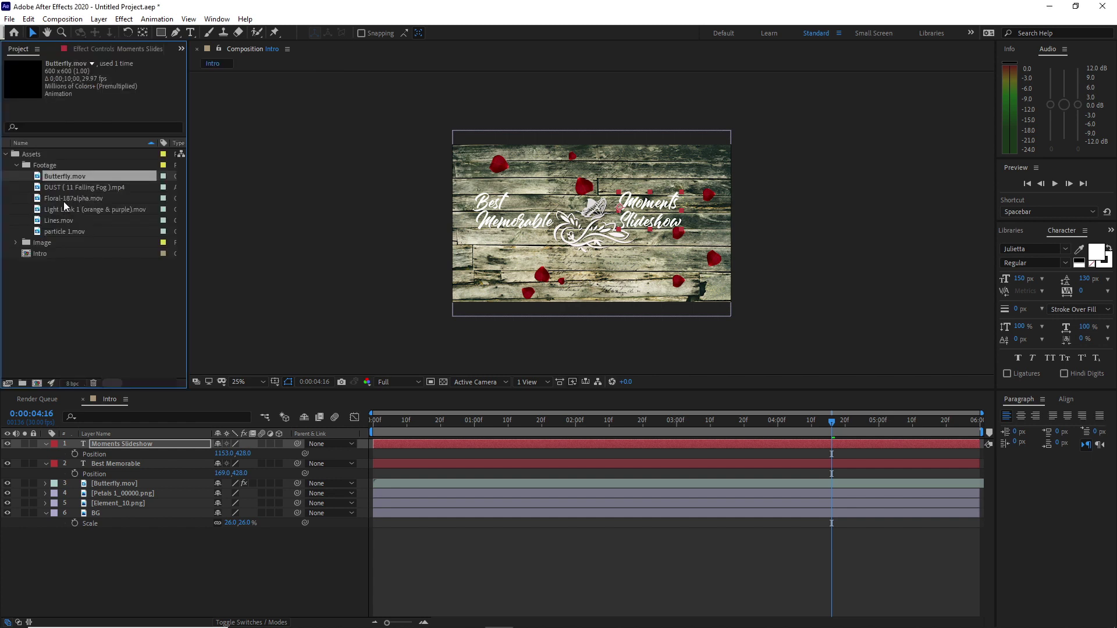
- Add Floral-187alpha.mov and move it down-left under Best Memorable
left_click_drag(64, 201, 87, 447)
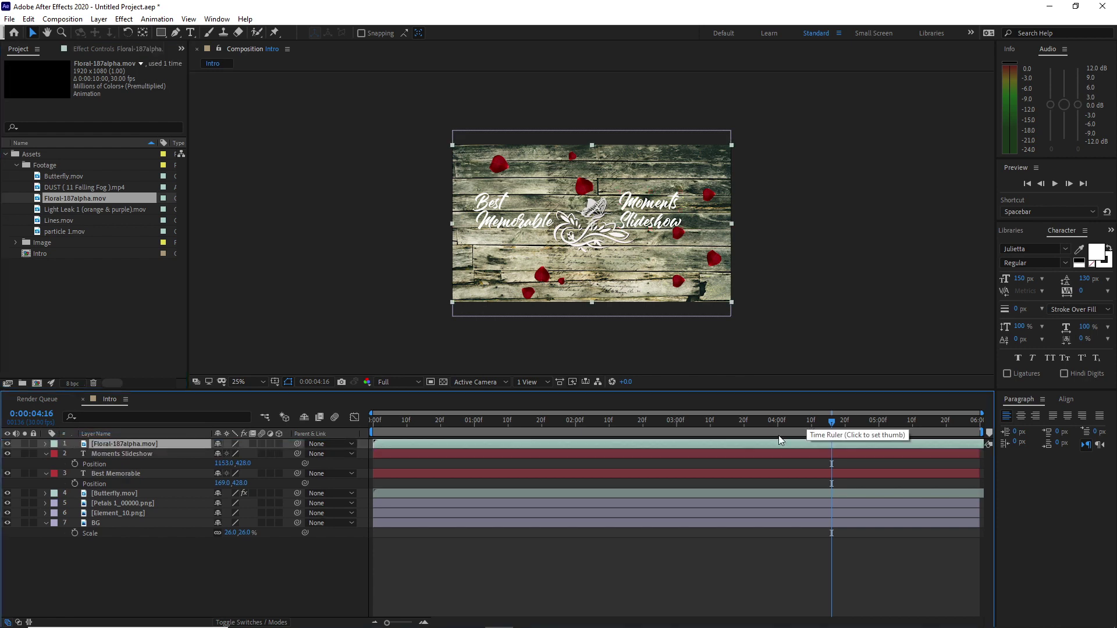
key("p")
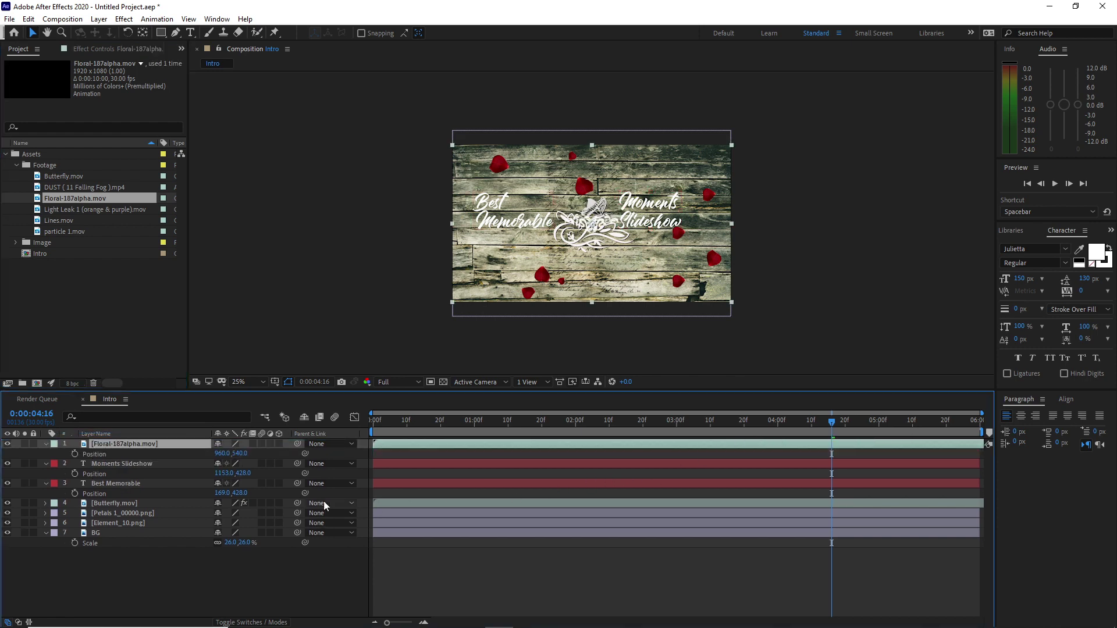
left_click_drag(224, 460, 131, 455)
left_click_drag(239, 453, 295, 508)
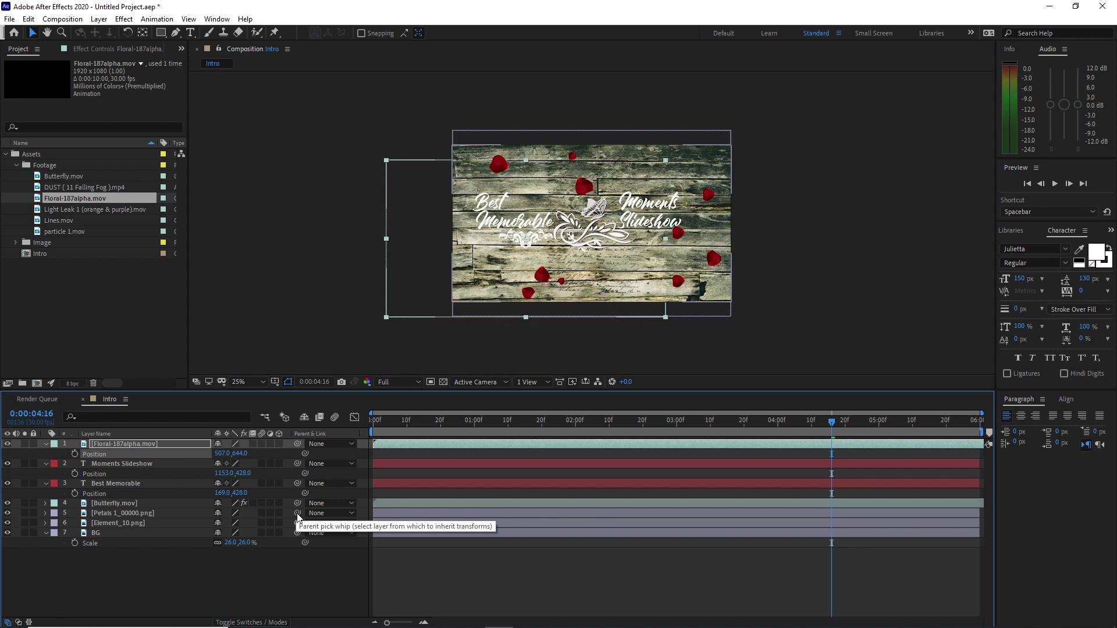
- Scale the floral ornament to 50% and set its position to 448, 644
key("s")
left_click(235, 454)
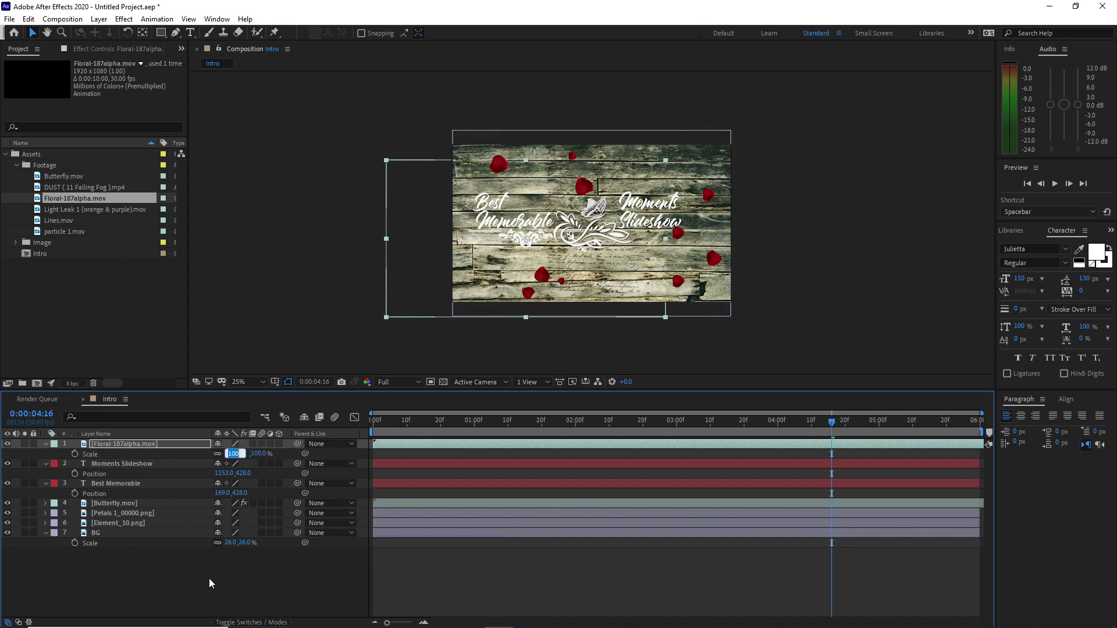
type("50")
key("Return")
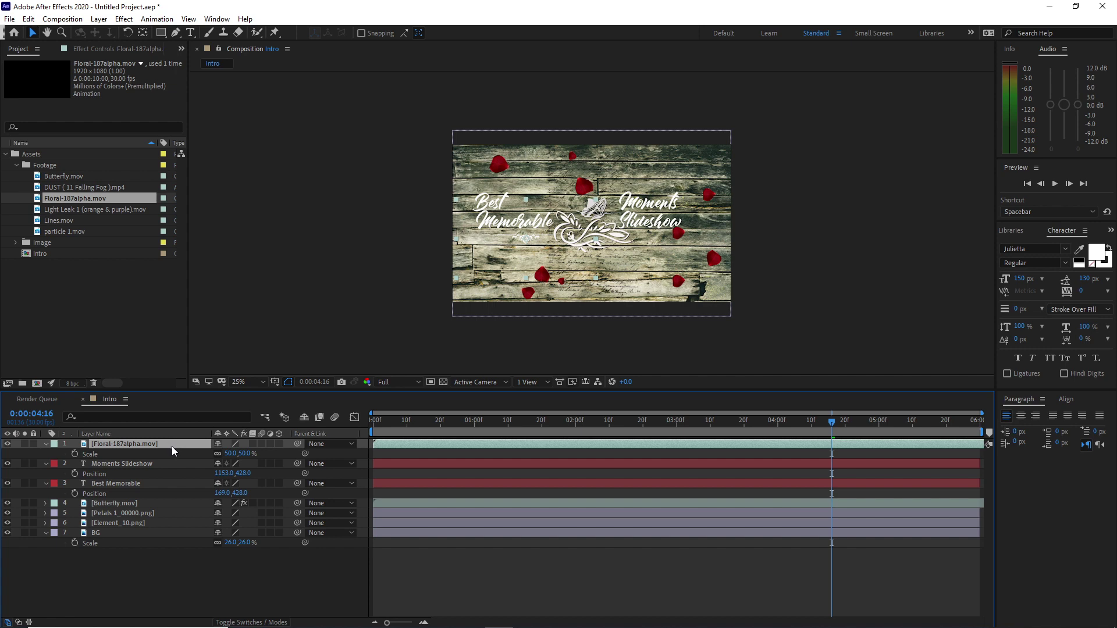
key("p")
right_click(216, 464)
key("Escape")
left_click_drag(222, 453, 167, 437)
- Centre-align both titles, placing Moments Slideshow at 1360, 428 and Best Memorable at 330, 428
left_click(167, 434)
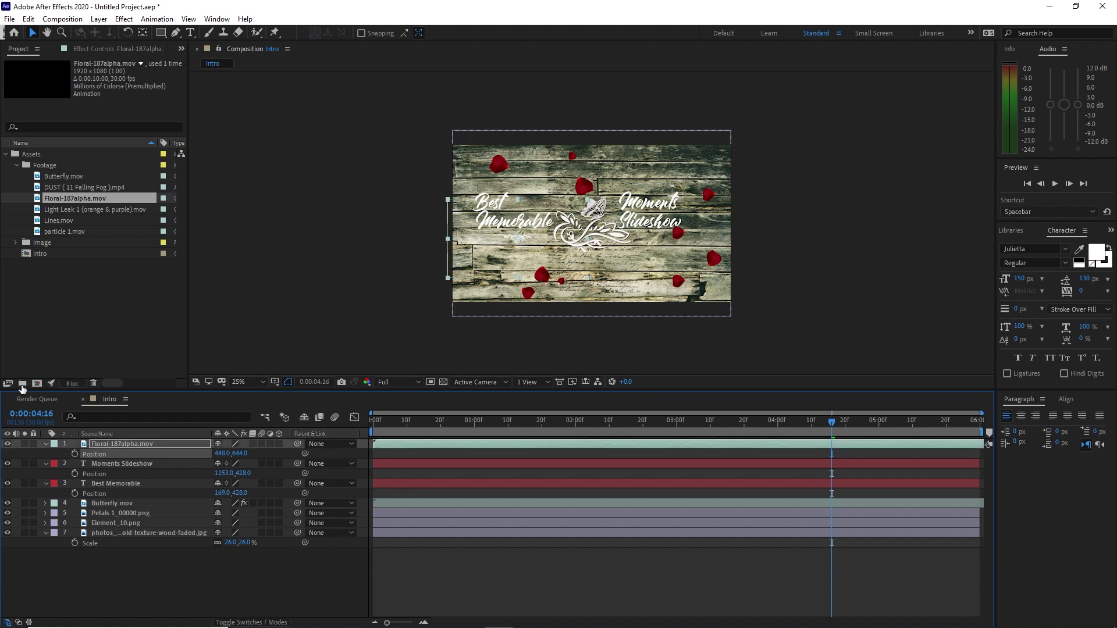
left_click(141, 465)
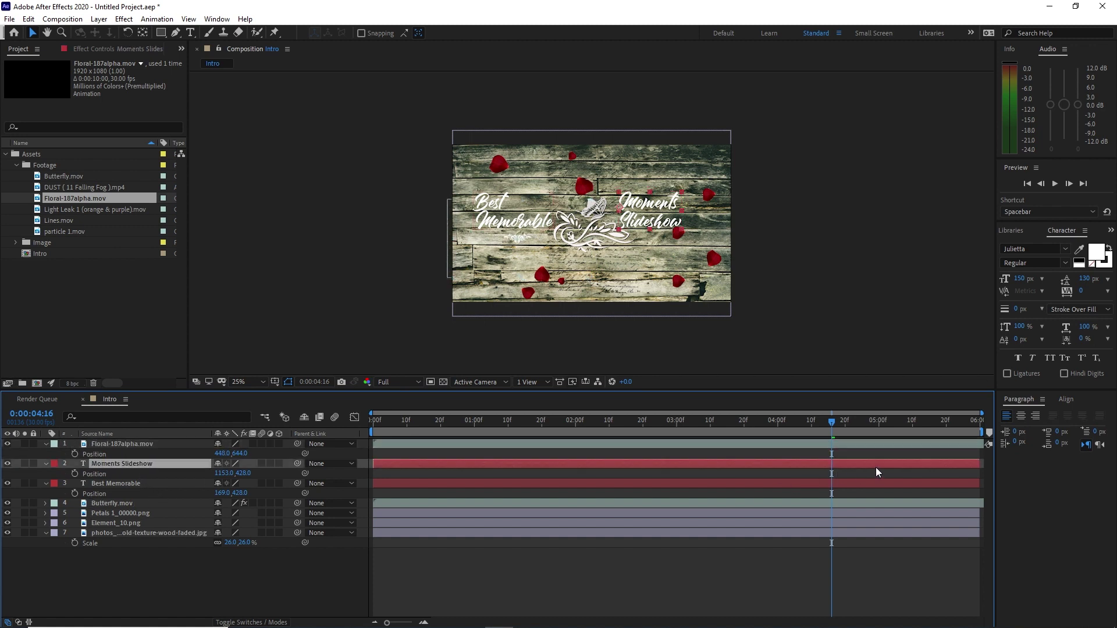
left_click(1021, 416)
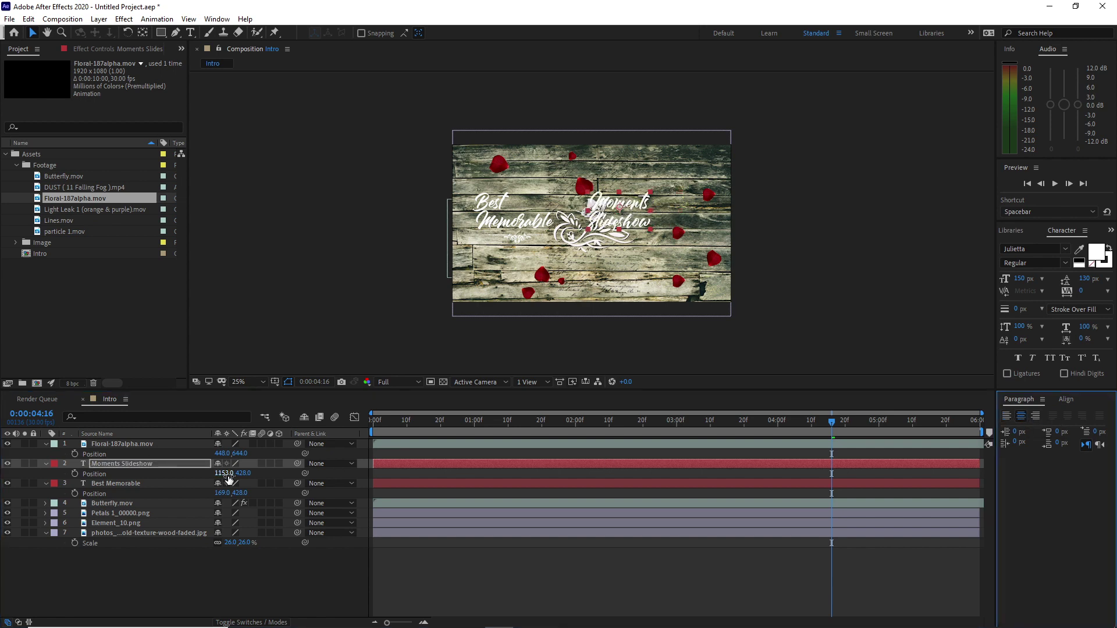
left_click_drag(229, 479, 368, 490)
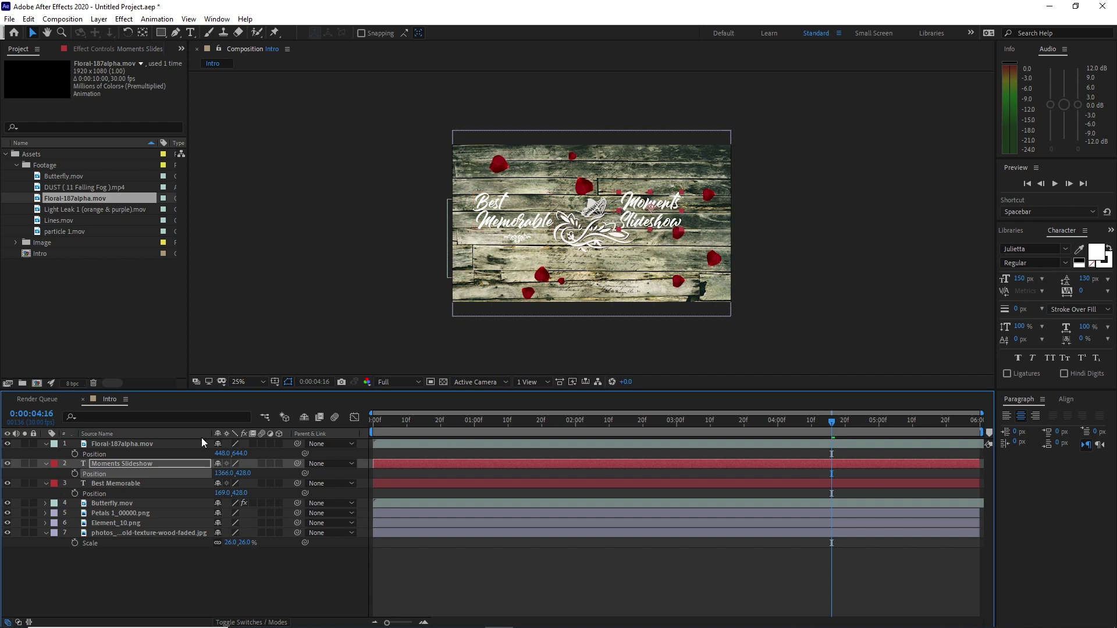
left_click(149, 485)
left_click(1023, 417)
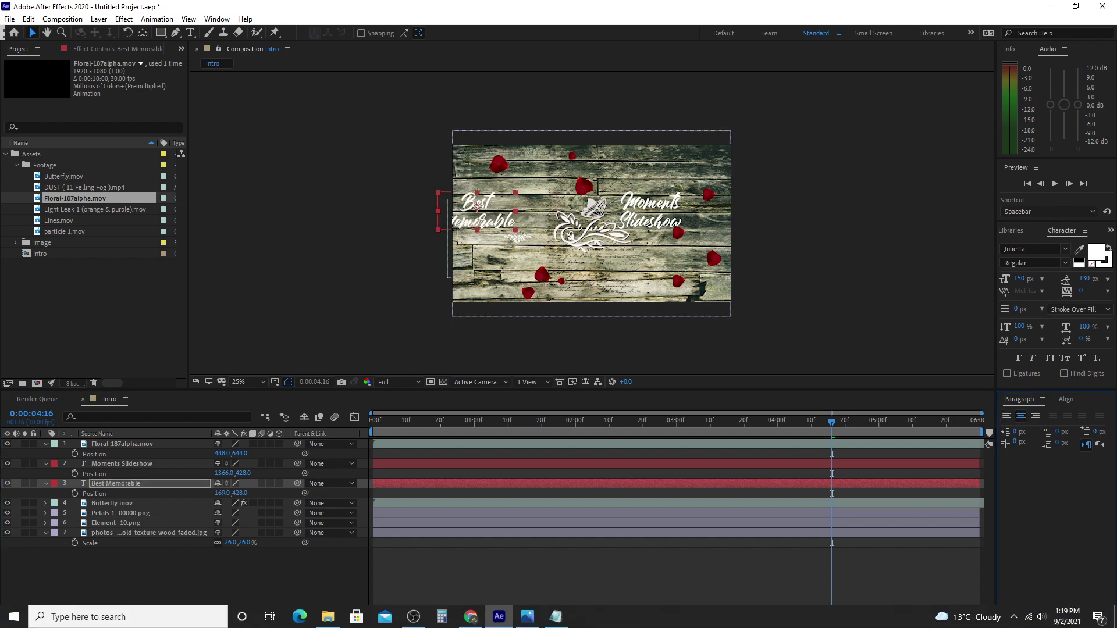
left_click_drag(224, 493, 372, 478)
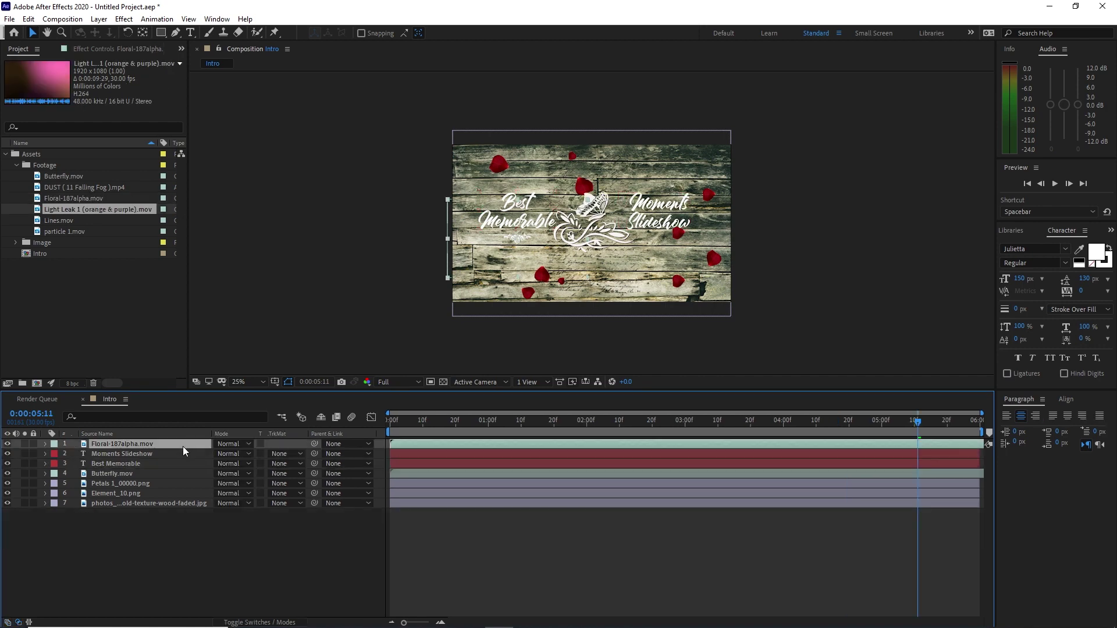
- Give the floral ornament a Drop Shadow at 100% opacity
left_click(124, 19)
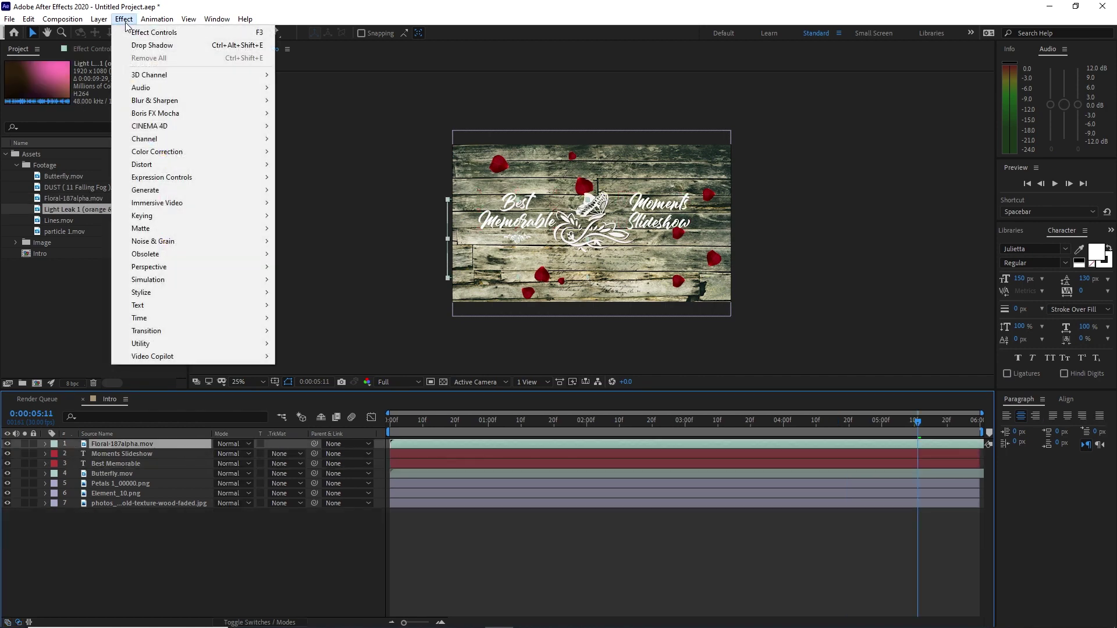
mouse_move(233, 267)
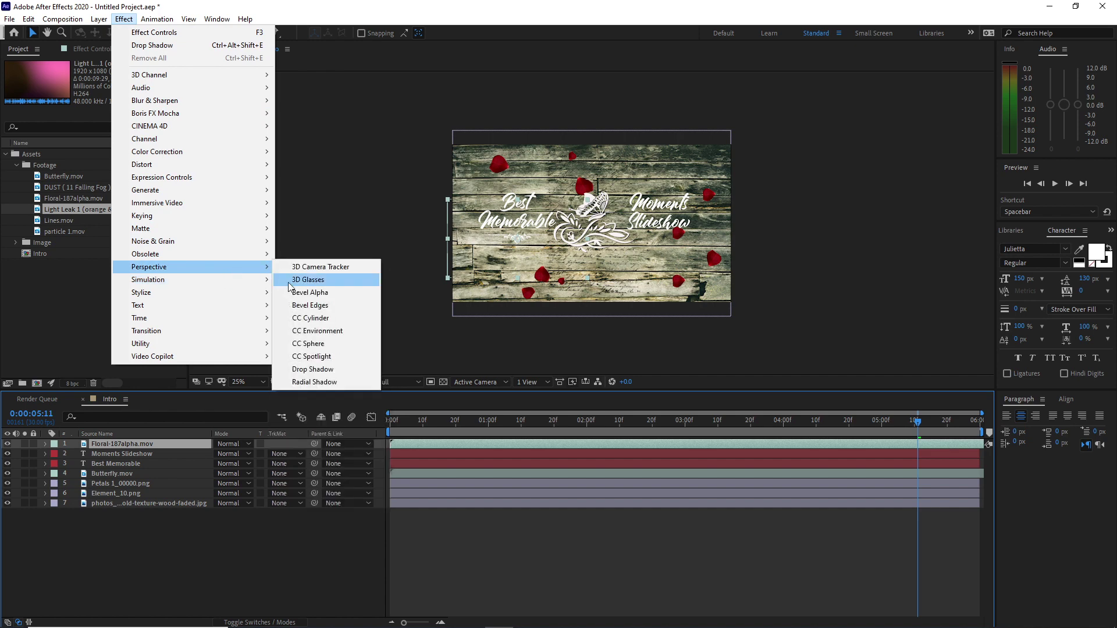
left_click(330, 368)
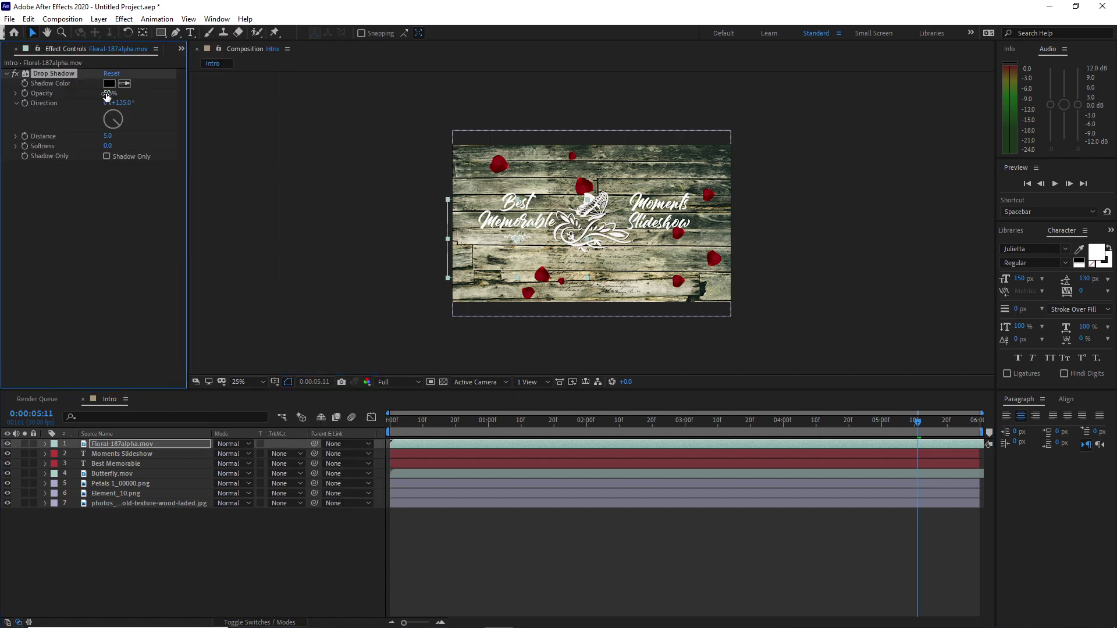
left_click_drag(110, 96, 257, 136)
- Duplicate the floral ornament and move the copy to 1441, 644
left_click(192, 441)
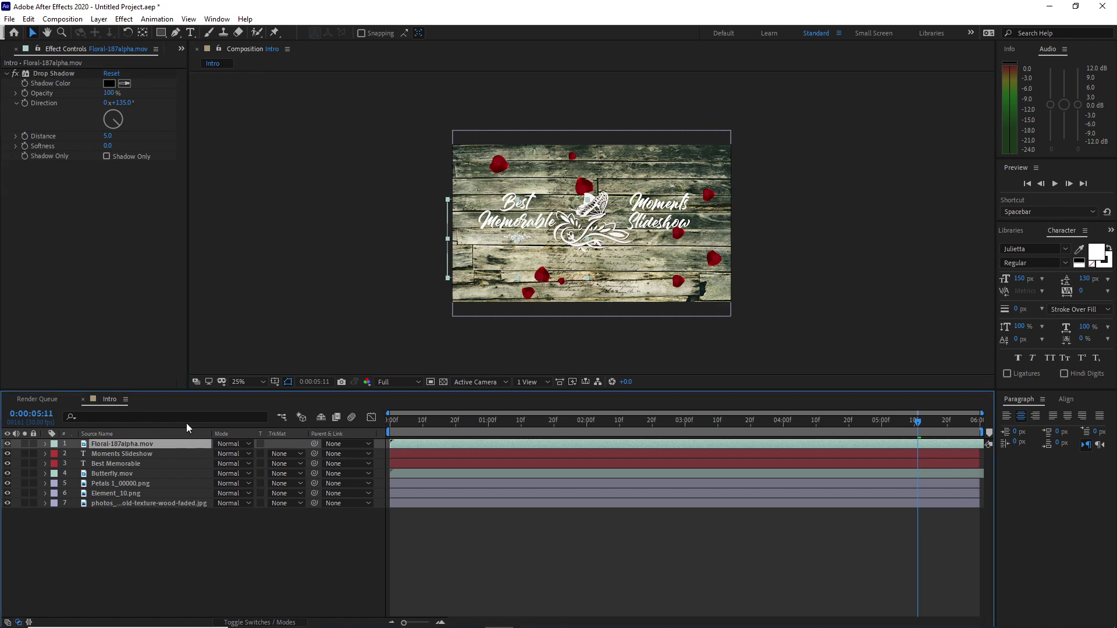
left_click(29, 21)
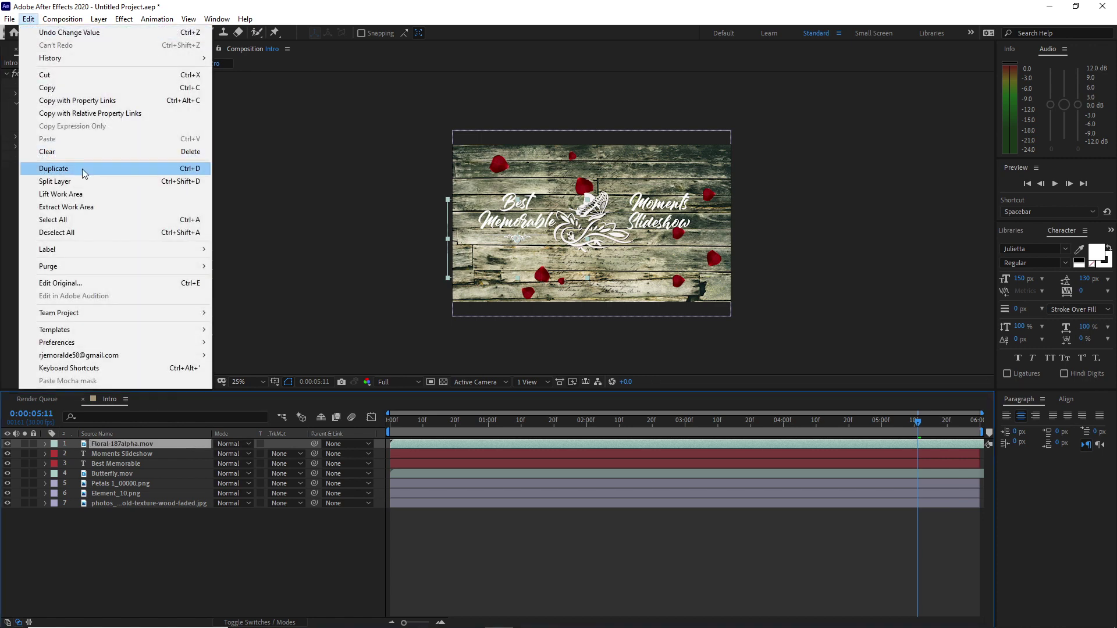
left_click(84, 168)
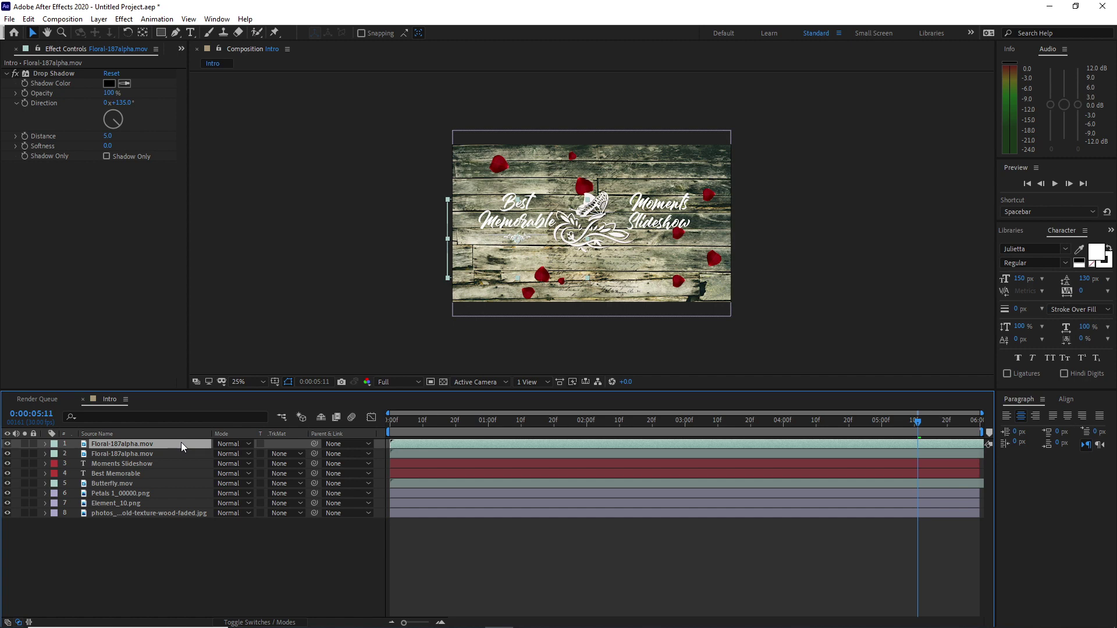
key("p")
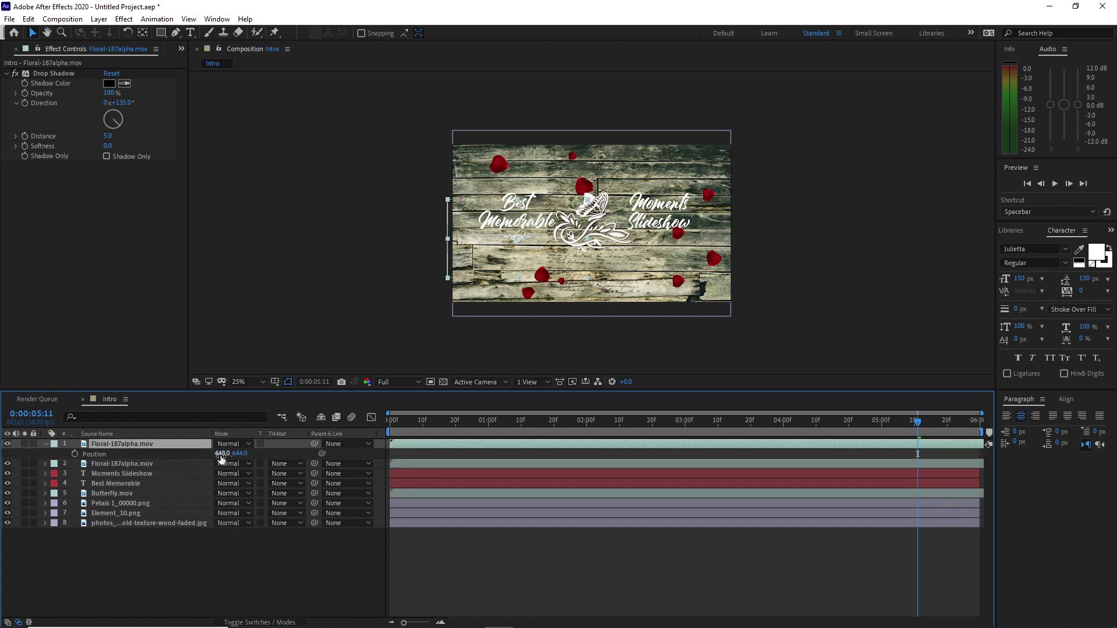
left_click_drag(222, 455, 149, 435)
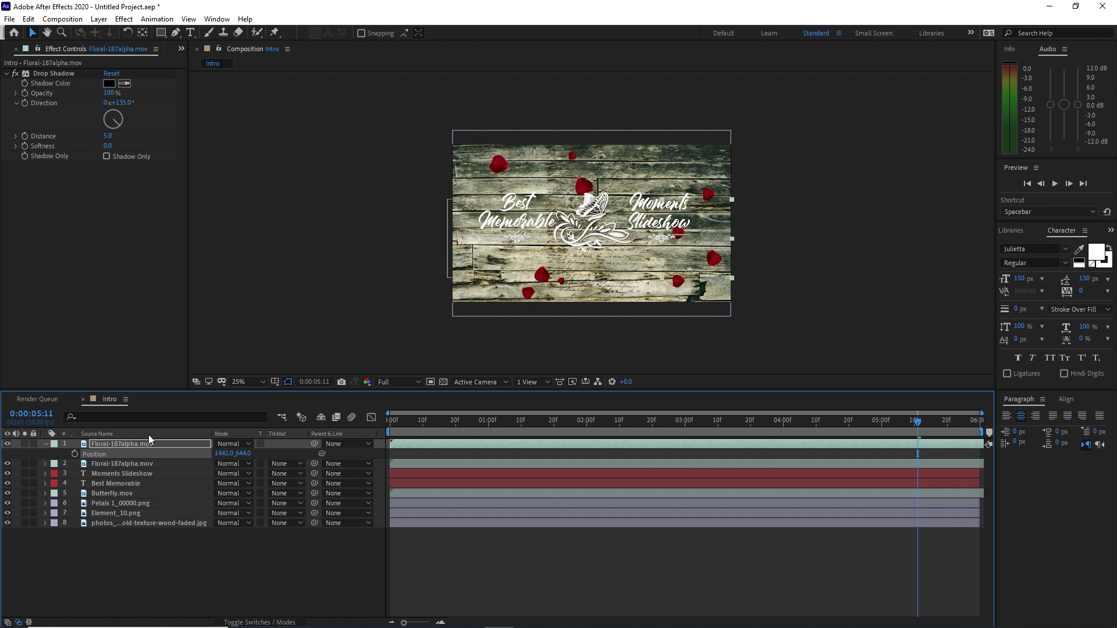
left_click(180, 49)
left_click(201, 62)
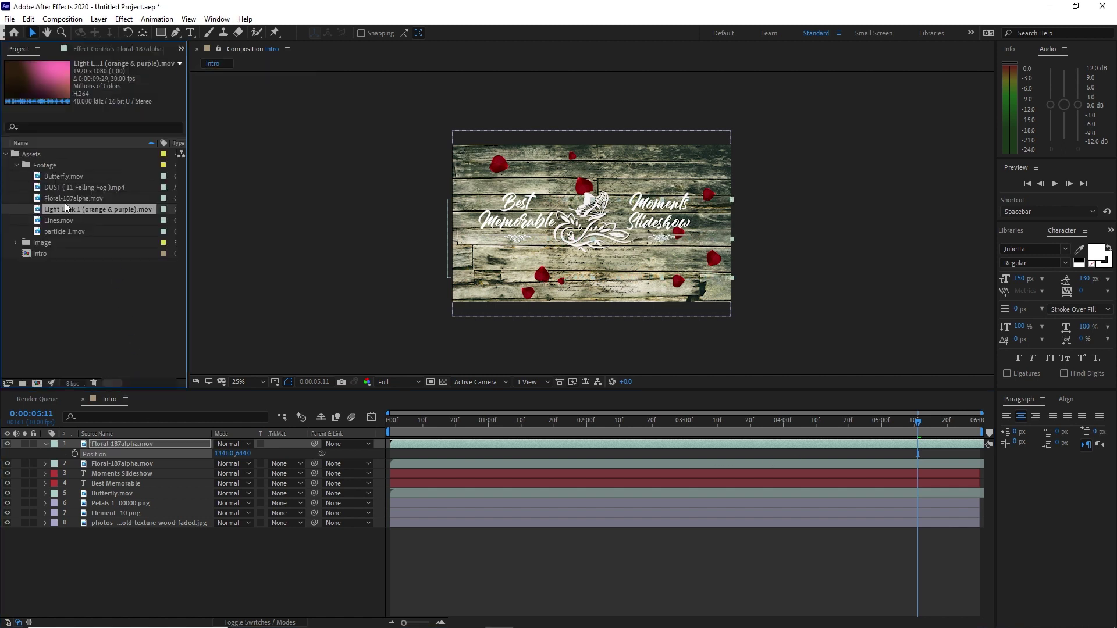
- Add Light Leak 1 (orange & purple).mov on top at 30% opacity in Add mode
left_click_drag(71, 210, 114, 440)
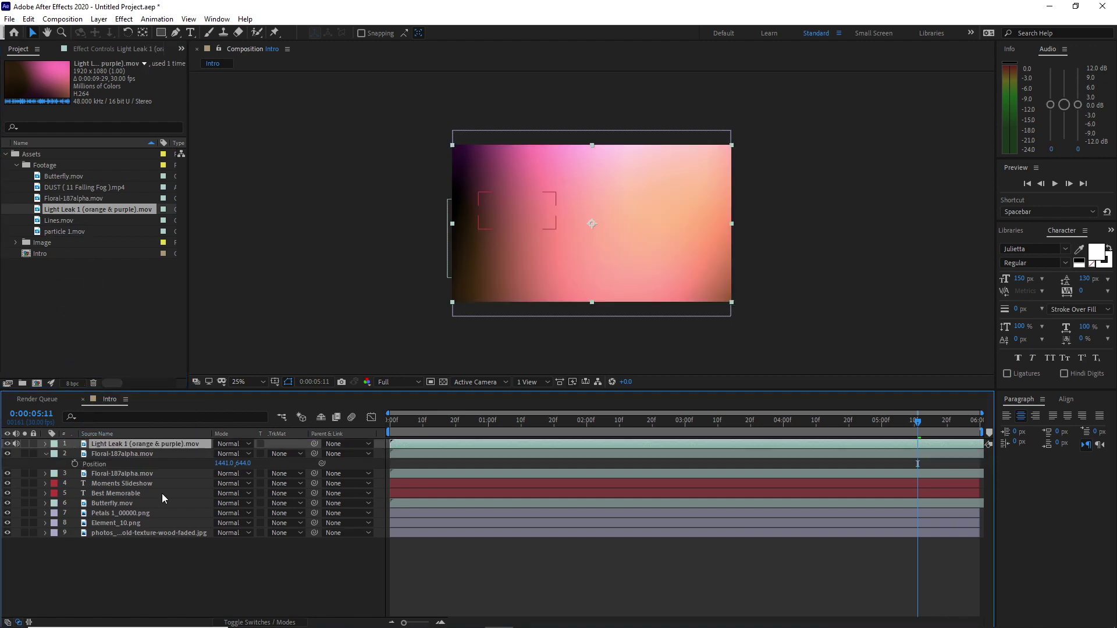
key("t")
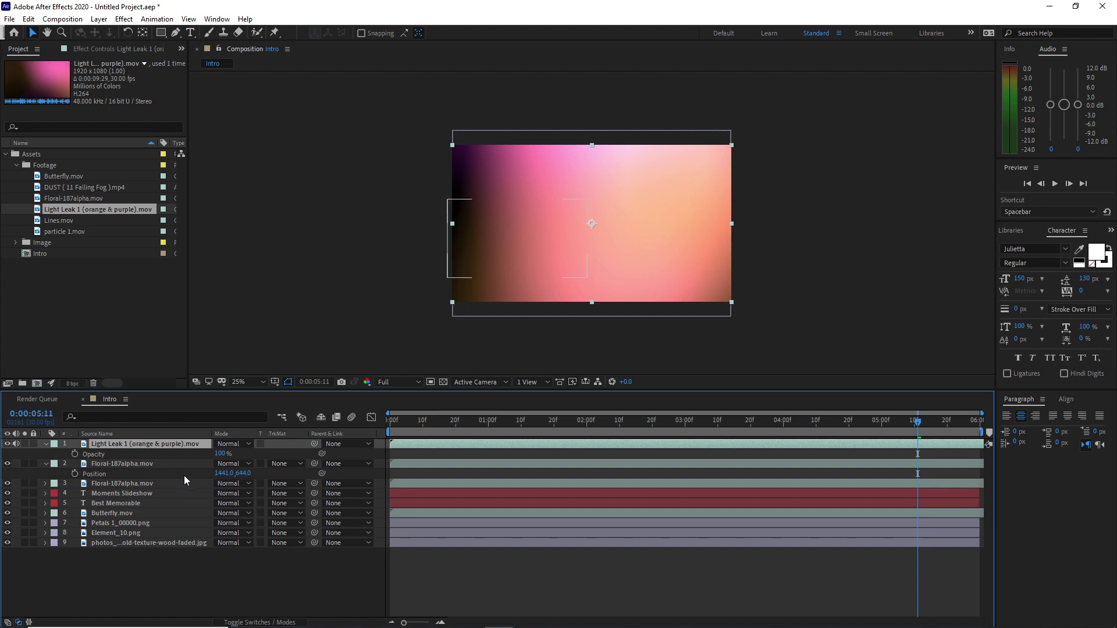
left_click(220, 454)
type("30")
key("Return")
left_click(231, 444)
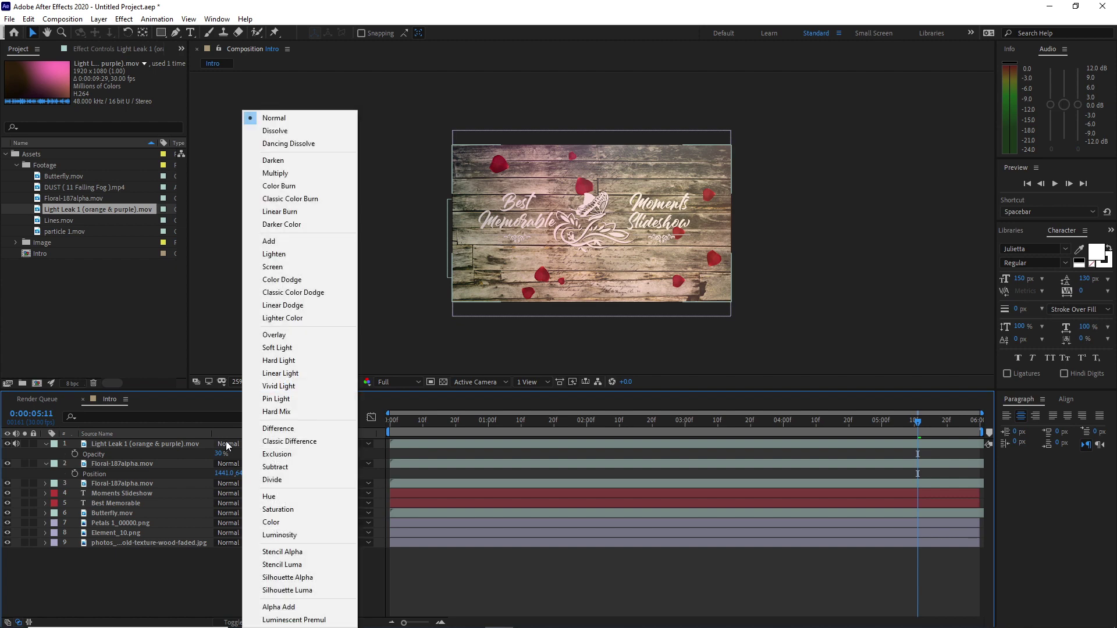
left_click(245, 241)
- Scrub the timeline to preview the titles, ending near the one-second mark
left_click(455, 423)
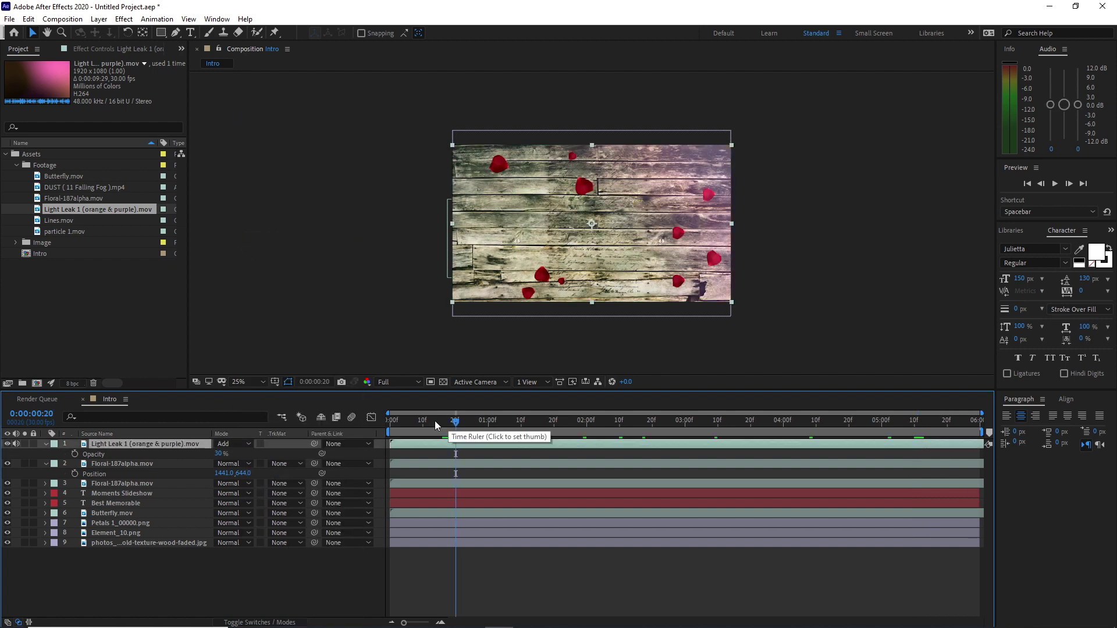
left_click_drag(455, 422, 564, 376)
key("u")
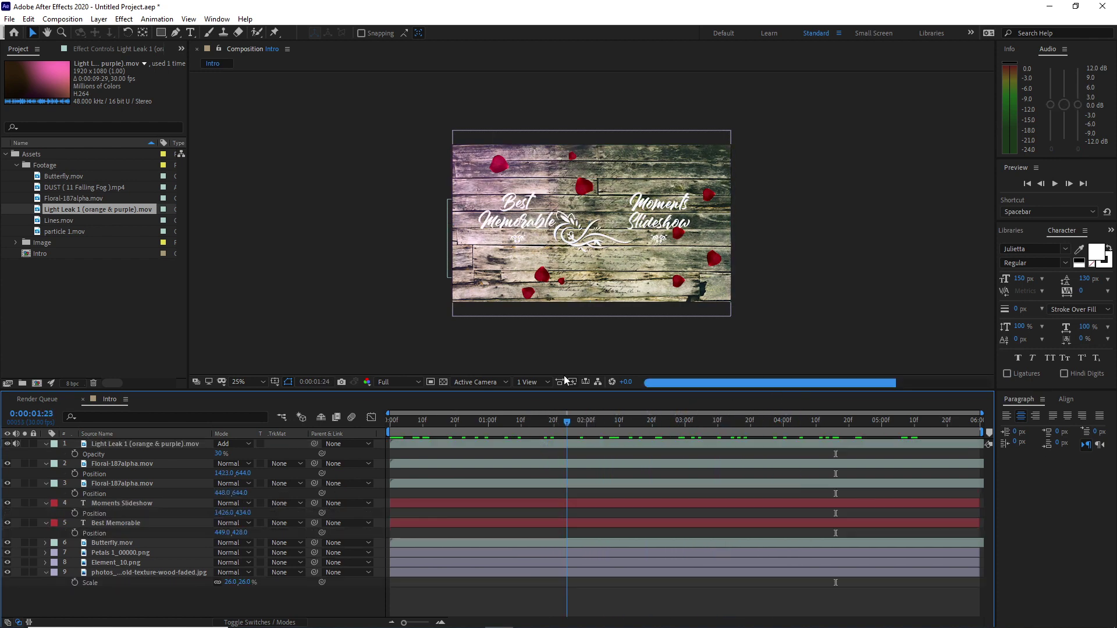
left_click(564, 376)
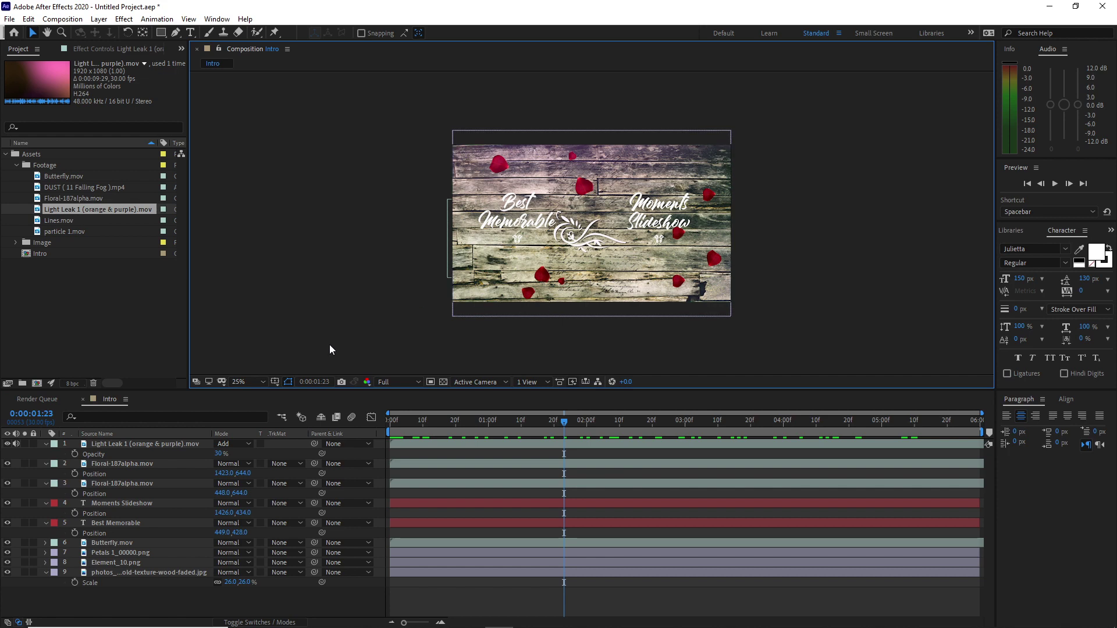
left_click_drag(564, 420, 488, 423)
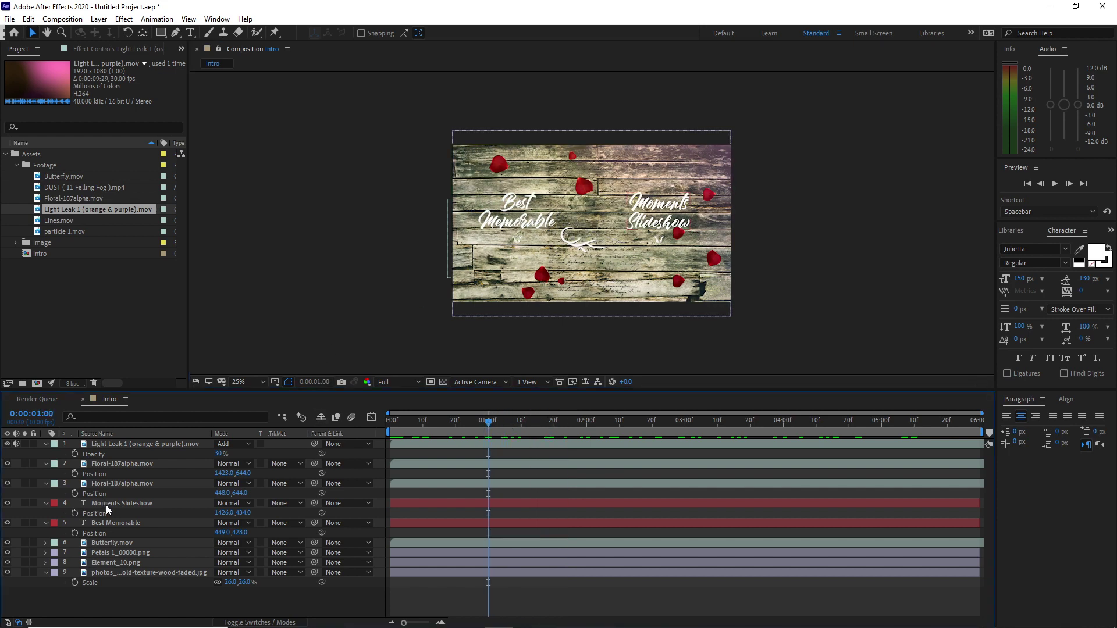
- Keyframe Best Memorable's opacity from 0% at 1:00 to 100% at 2:00
left_click(108, 524)
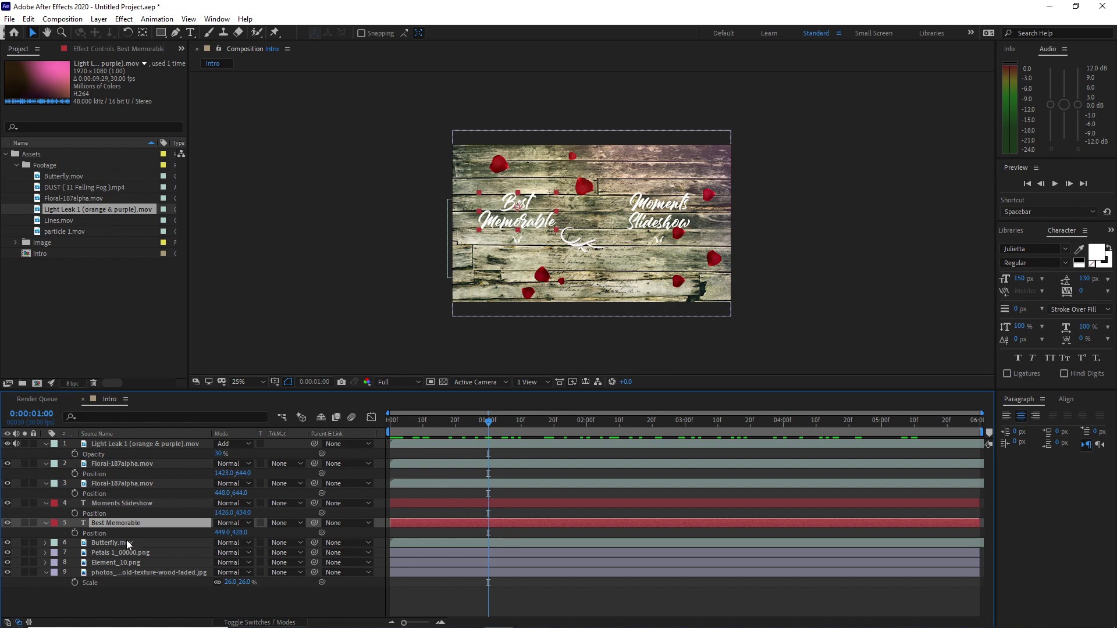
key("t")
left_click_drag(220, 533, 128, 543)
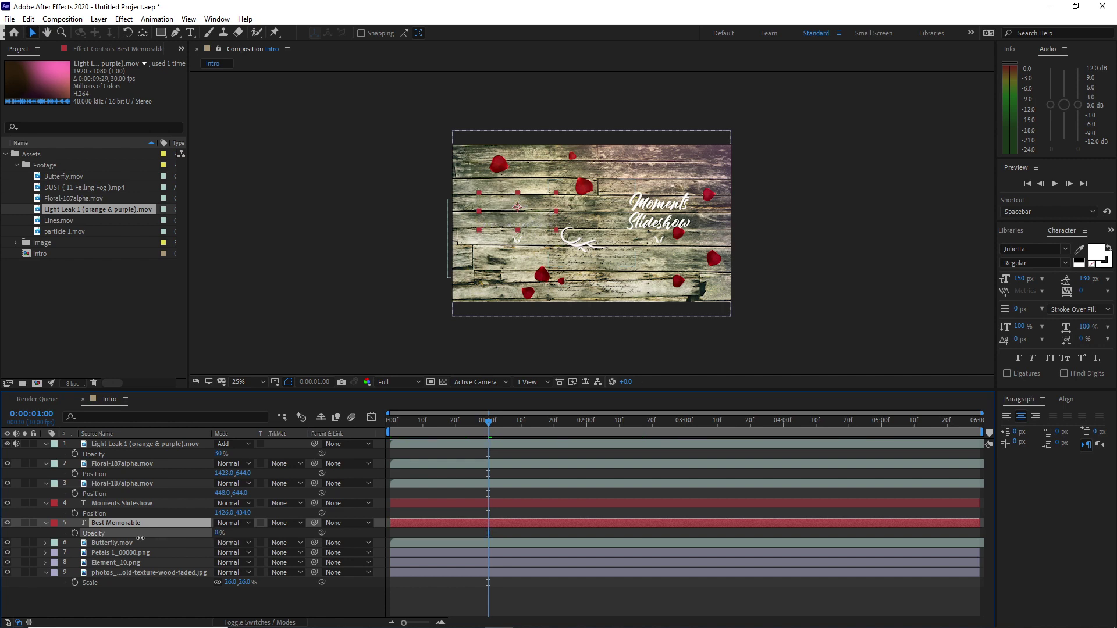
key("Return")
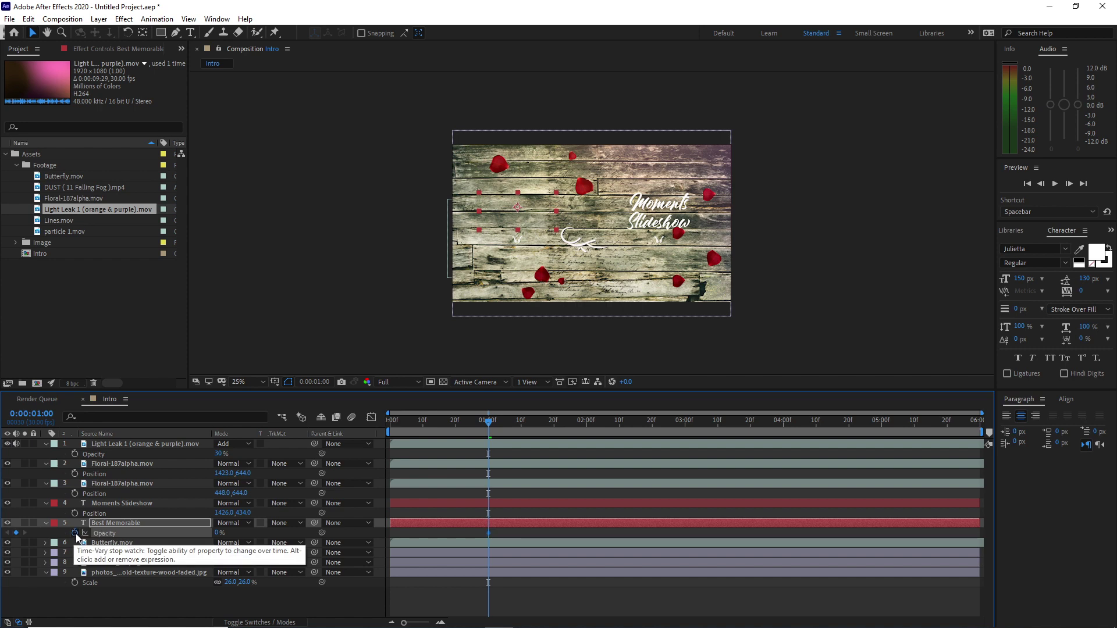
left_click(74, 533)
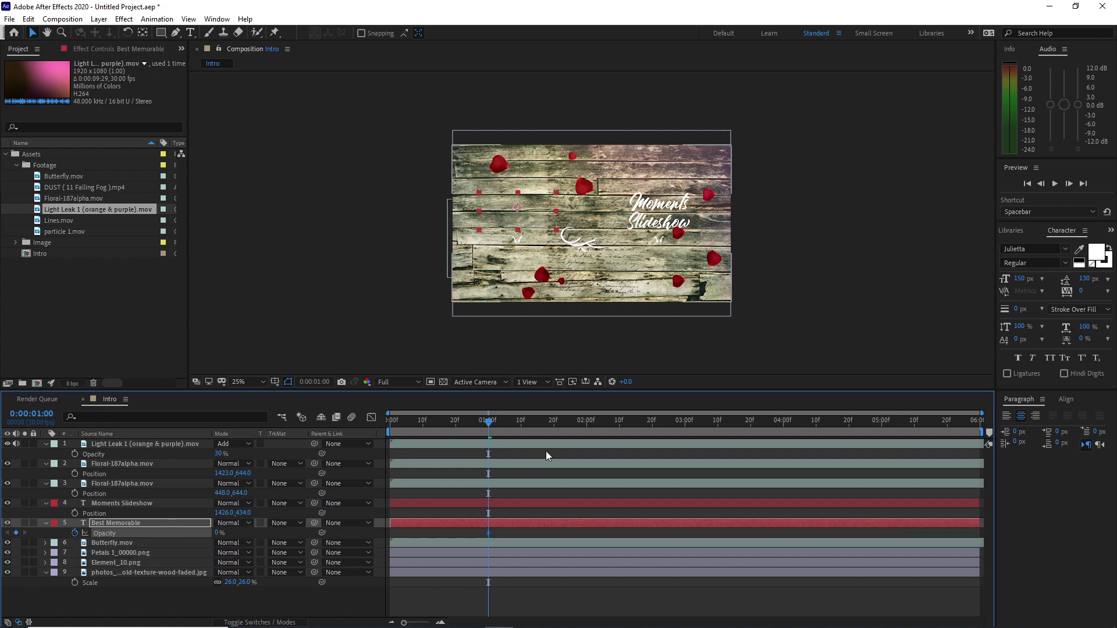
left_click(587, 425)
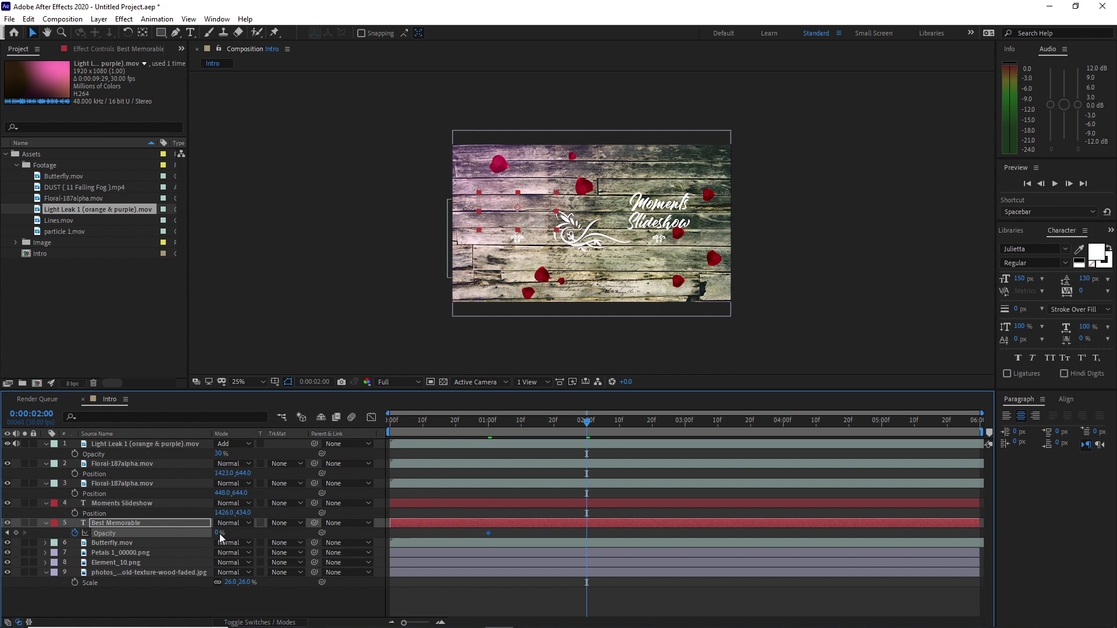
left_click_drag(219, 533, 321, 536)
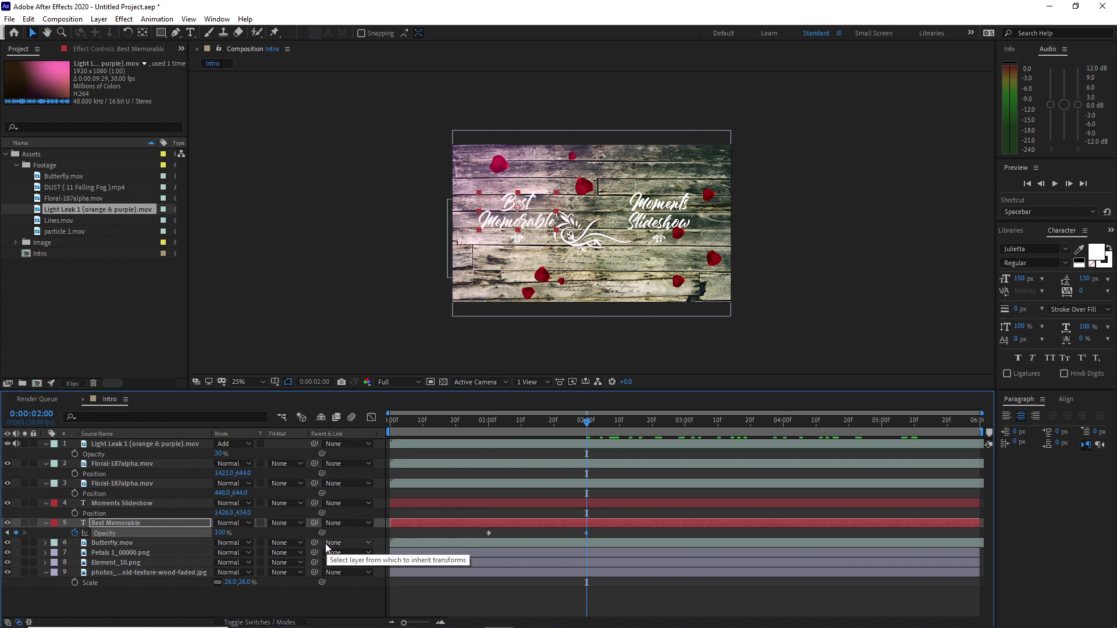
- Keyframe Moments Slideshow's opacity from 0% at about 1:15 to 100% at about 2:08
left_click(171, 507)
key("t")
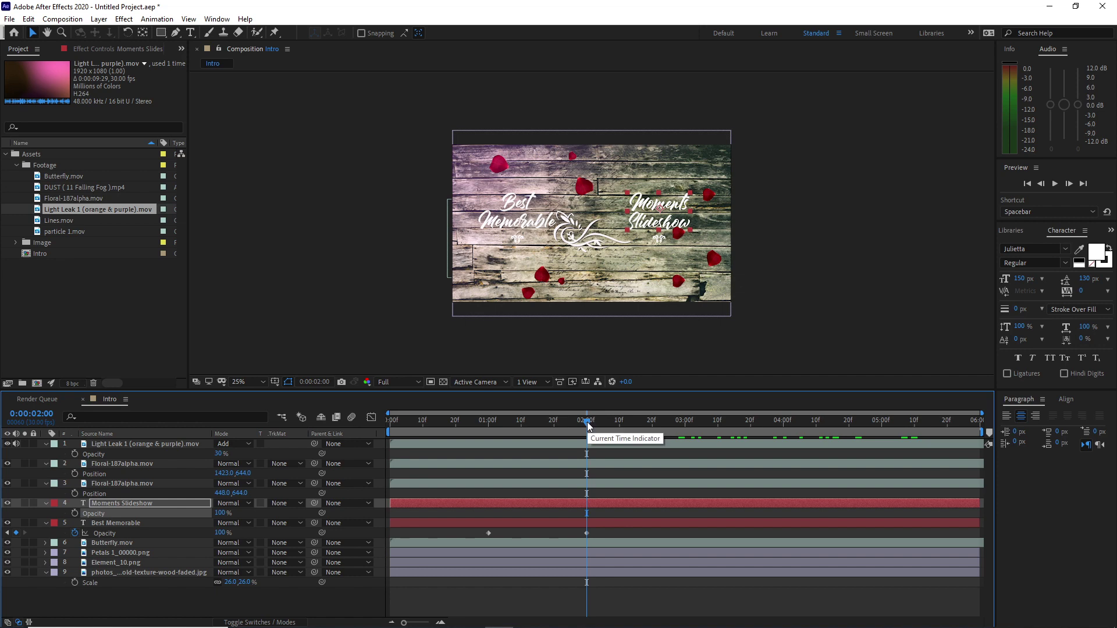
left_click_drag(588, 427, 538, 427)
left_click_drag(220, 514, 161, 514)
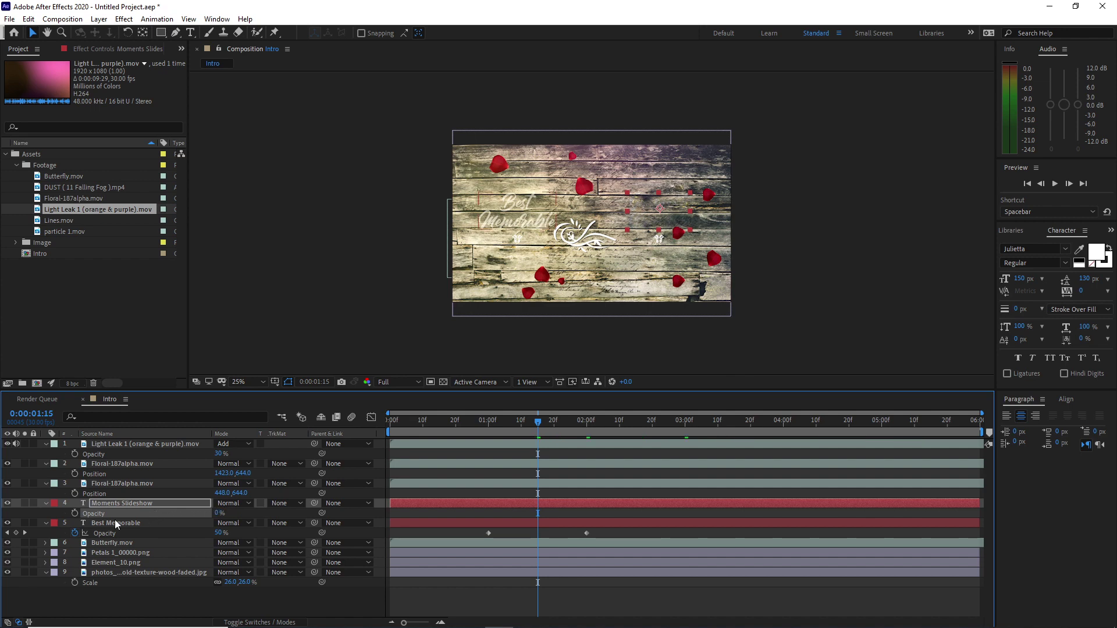
left_click(74, 513)
left_click_drag(537, 429, 638, 434)
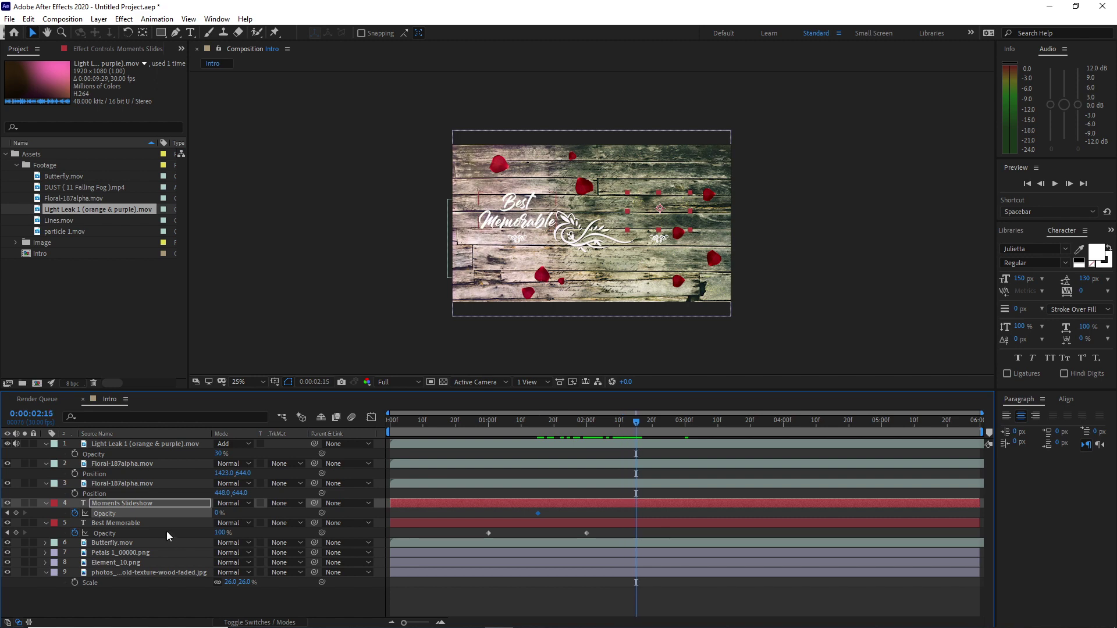
left_click_drag(216, 513, 322, 524)
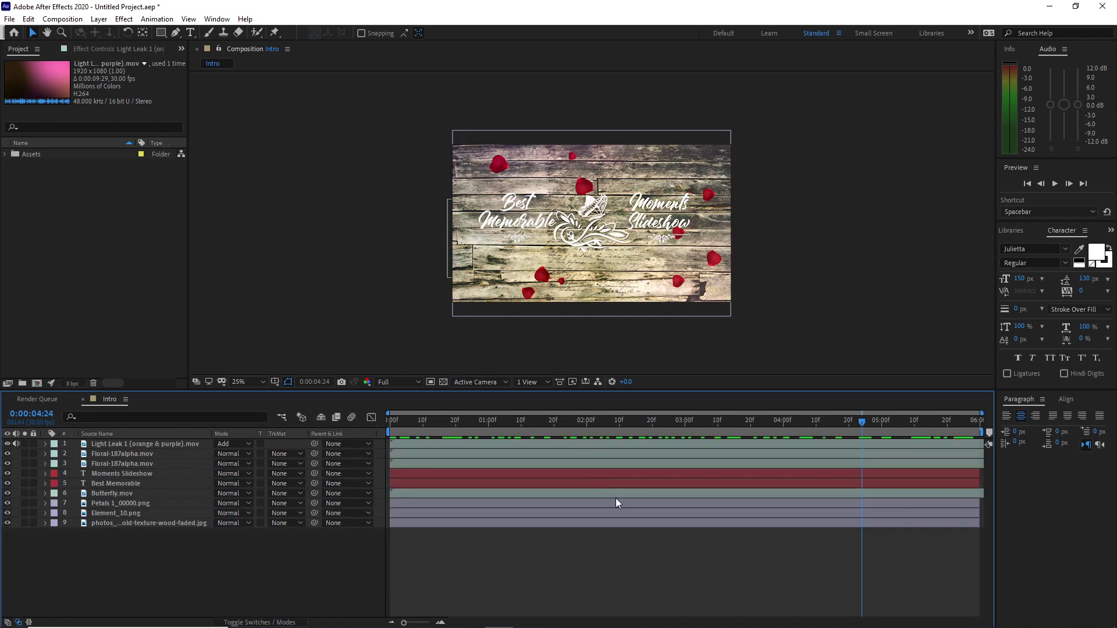
- Add a Drop Shadow at 100% opacity to the Moments Slideshow layer
left_click(132, 475)
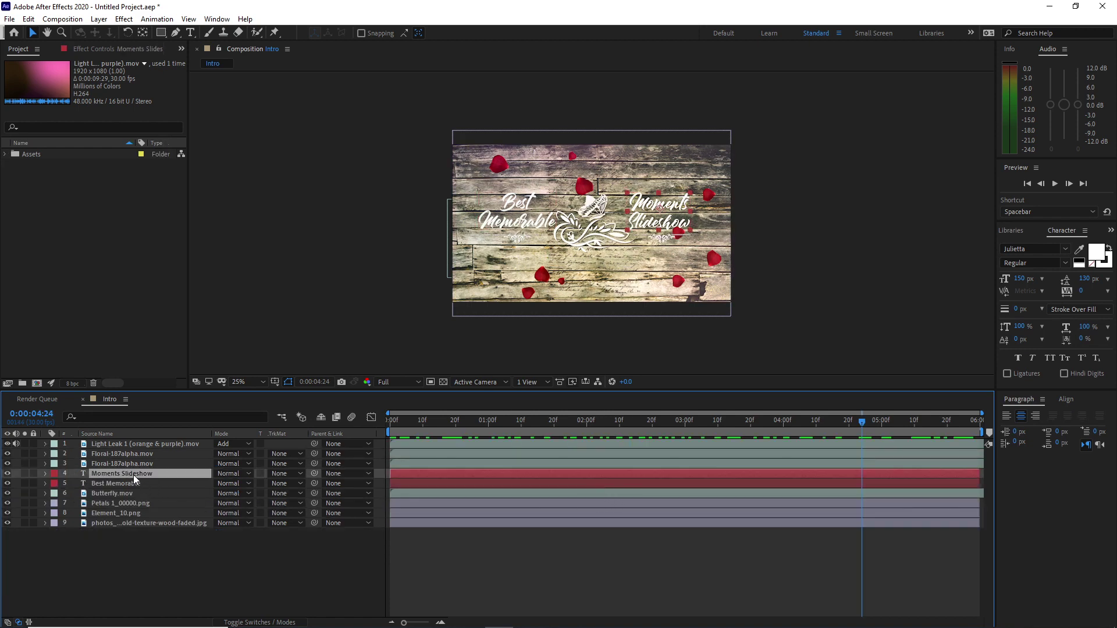
left_click(121, 20)
mouse_move(210, 281)
mouse_move(245, 267)
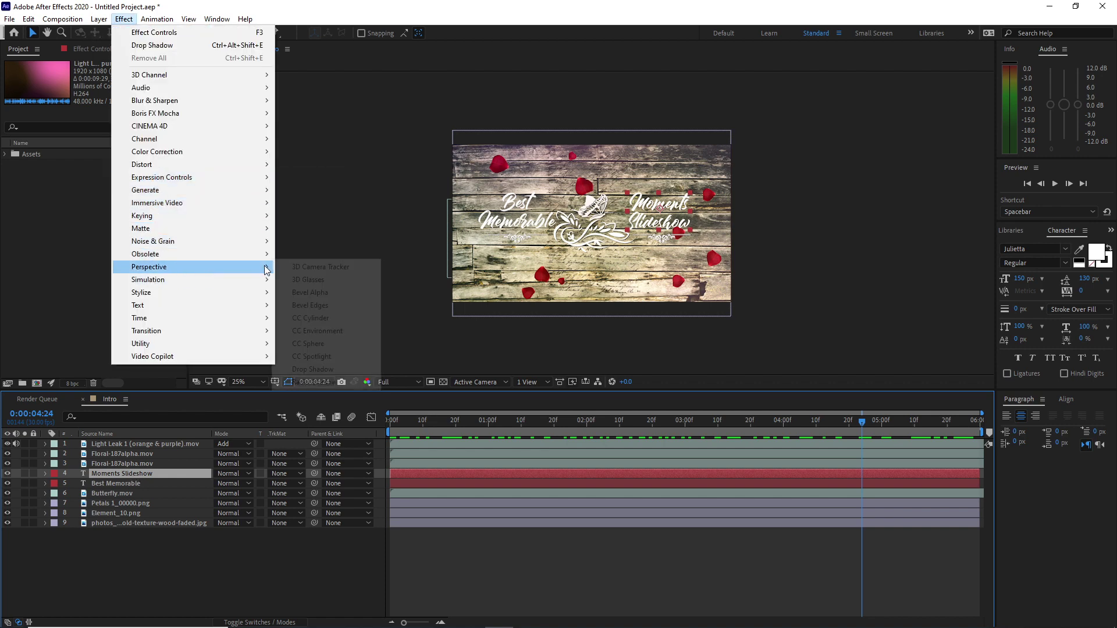
left_click(316, 370)
left_click_drag(107, 96, 264, 125)
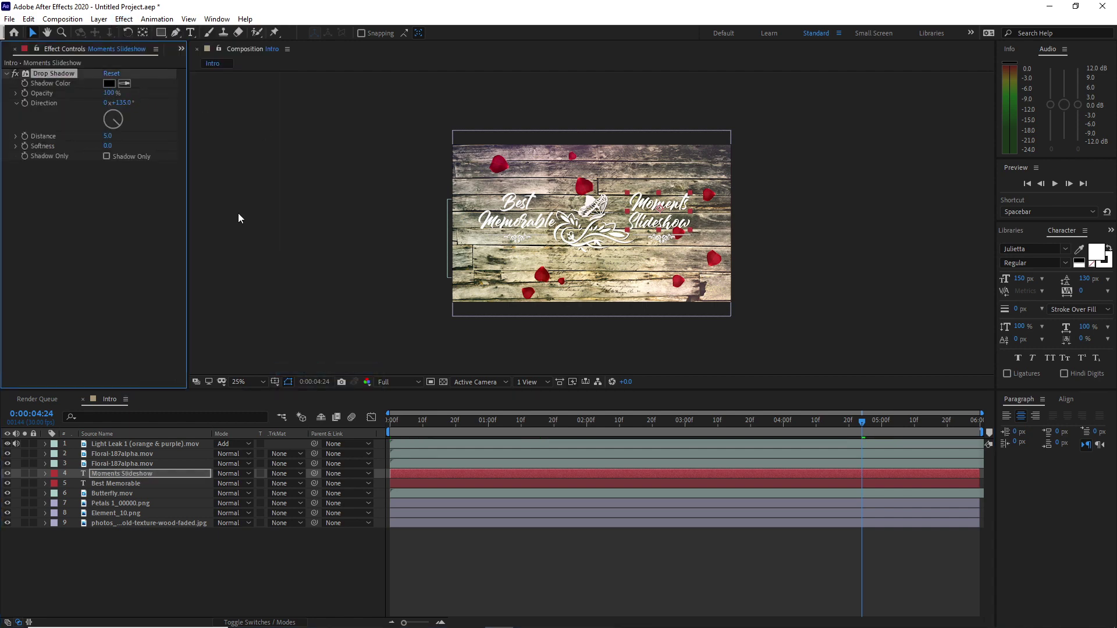
- Copy the Drop Shadow effect and paste it onto the Best Memorable layer
right_click(55, 78)
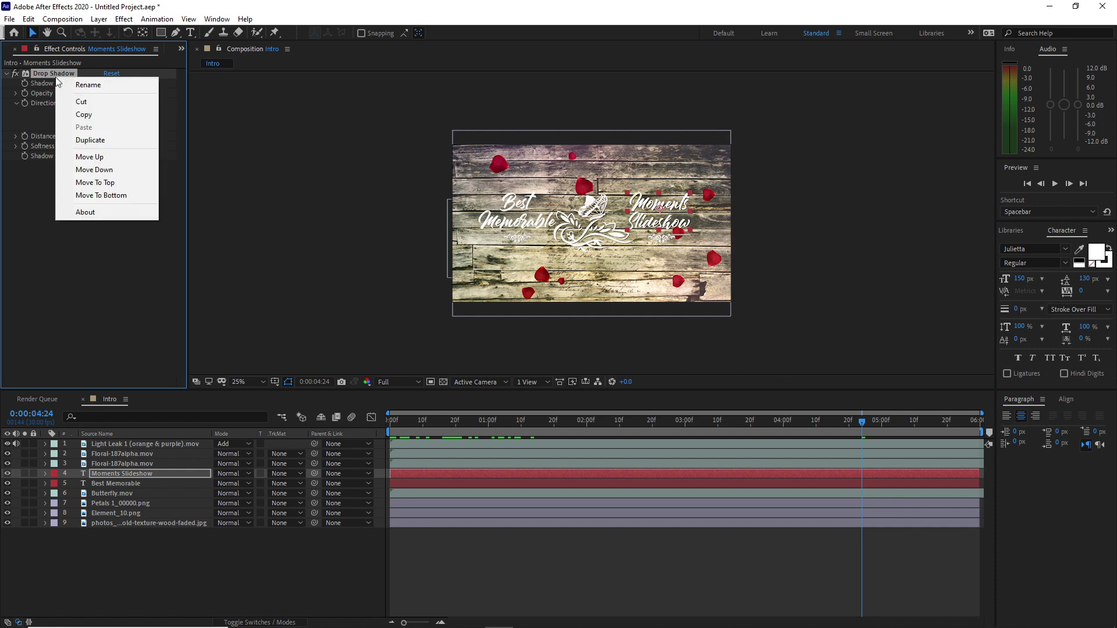
left_click(81, 115)
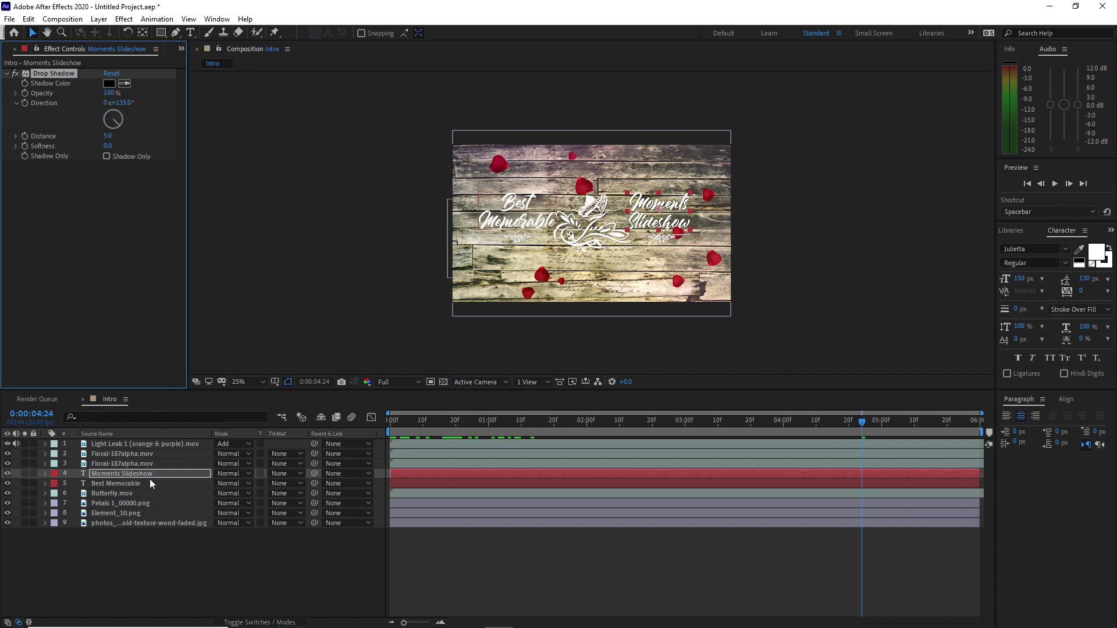
left_click(150, 483)
left_click(28, 18)
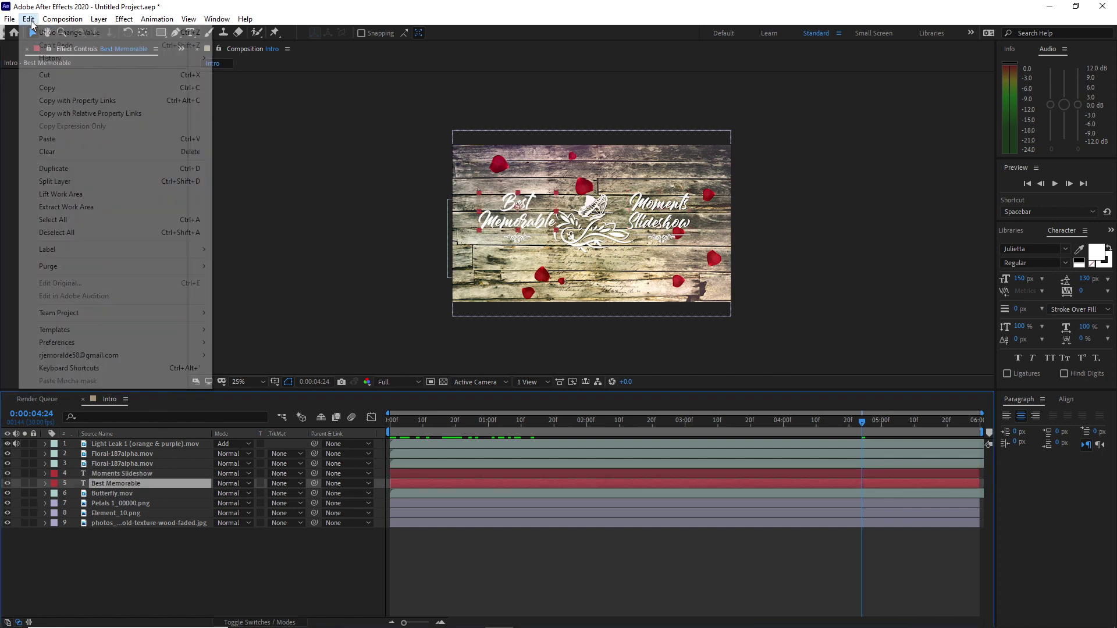
left_click(56, 139)
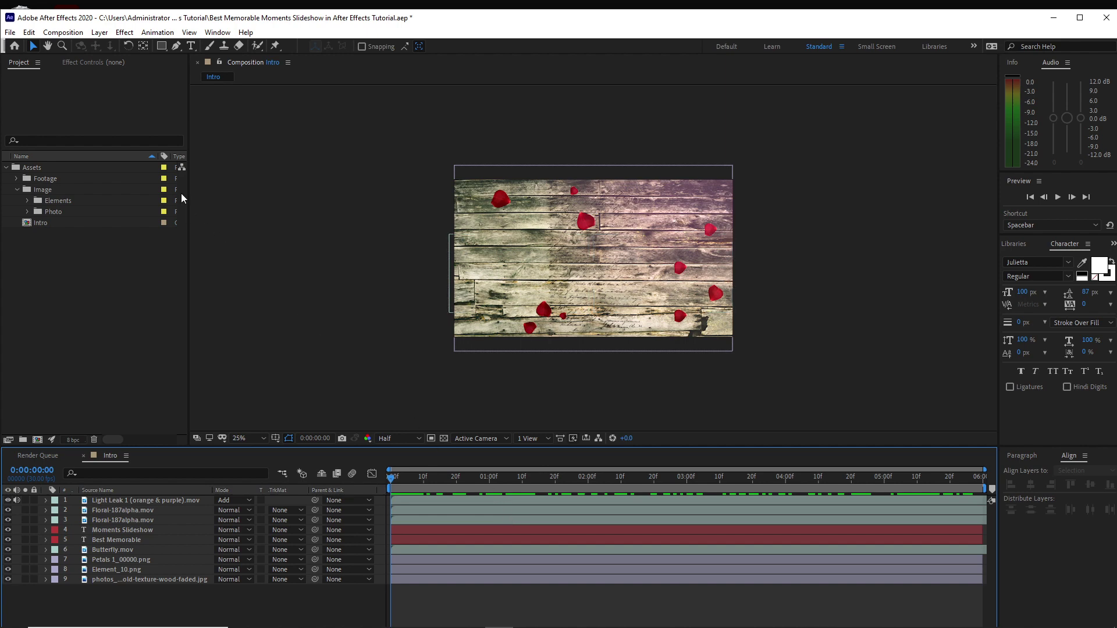
- Create two new 1920×1080 compositions named Scene 1 and Segment 1
left_click(63, 32)
left_click(72, 43)
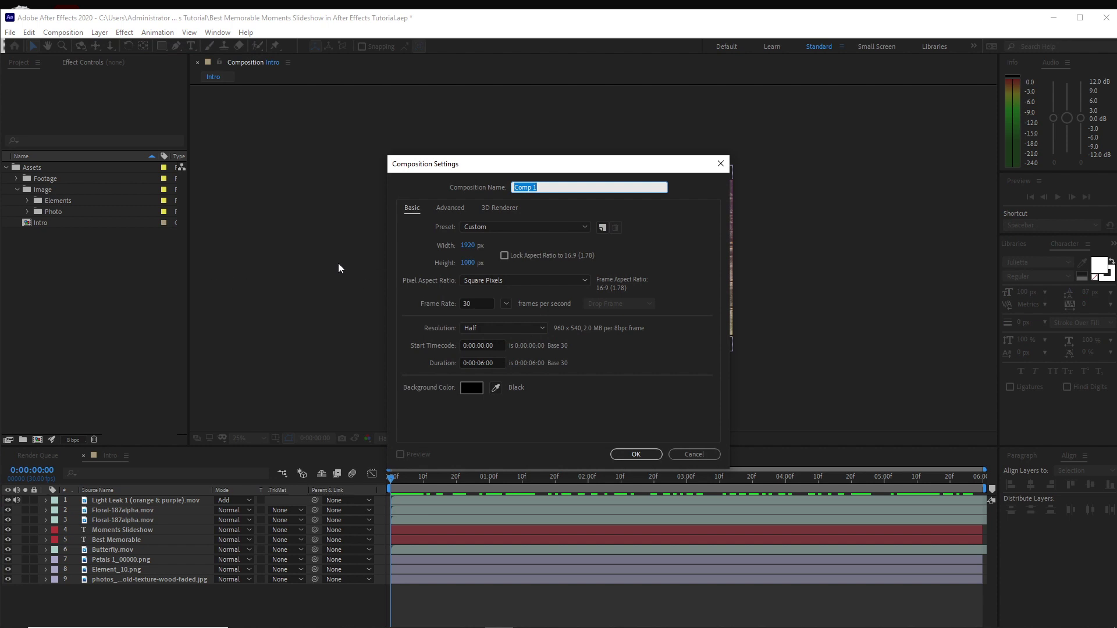
type("Scene 1")
left_click(636, 454)
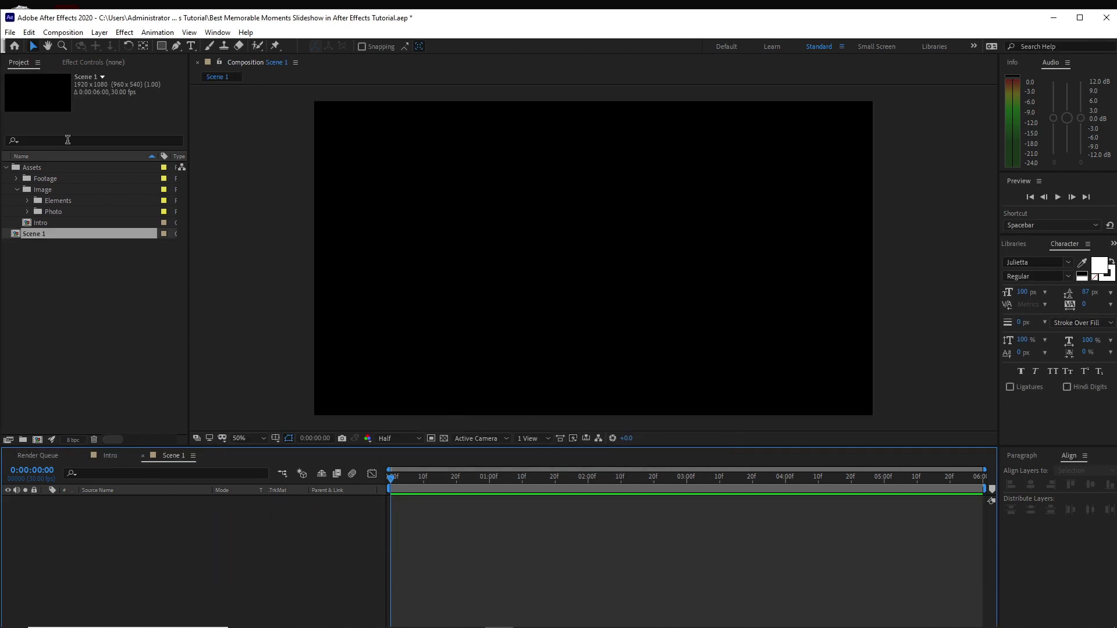
left_click(63, 32)
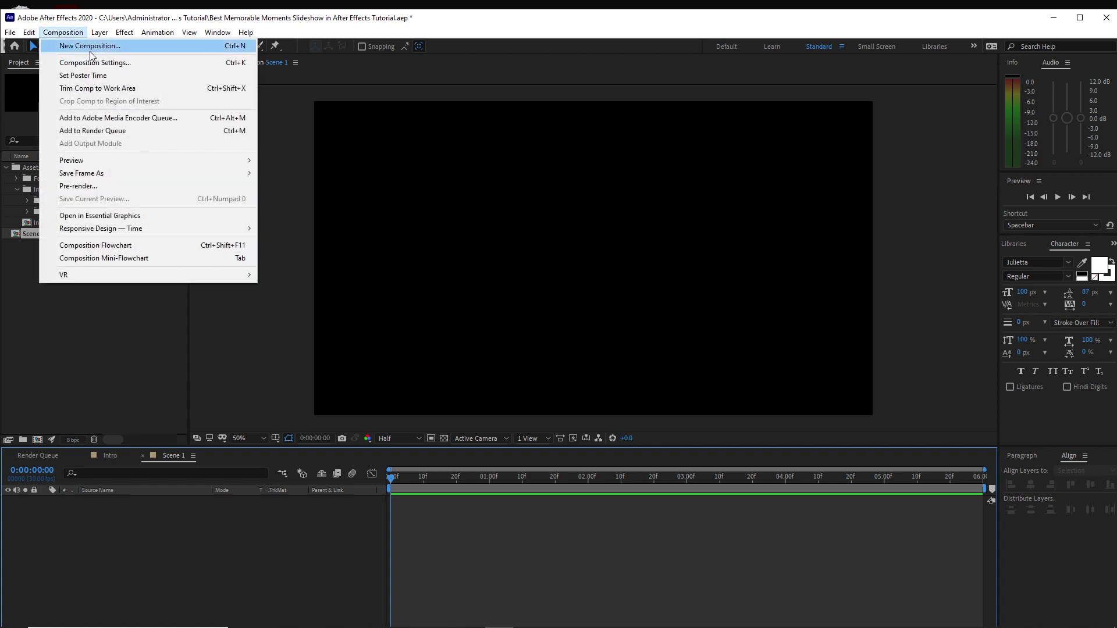
left_click(90, 48)
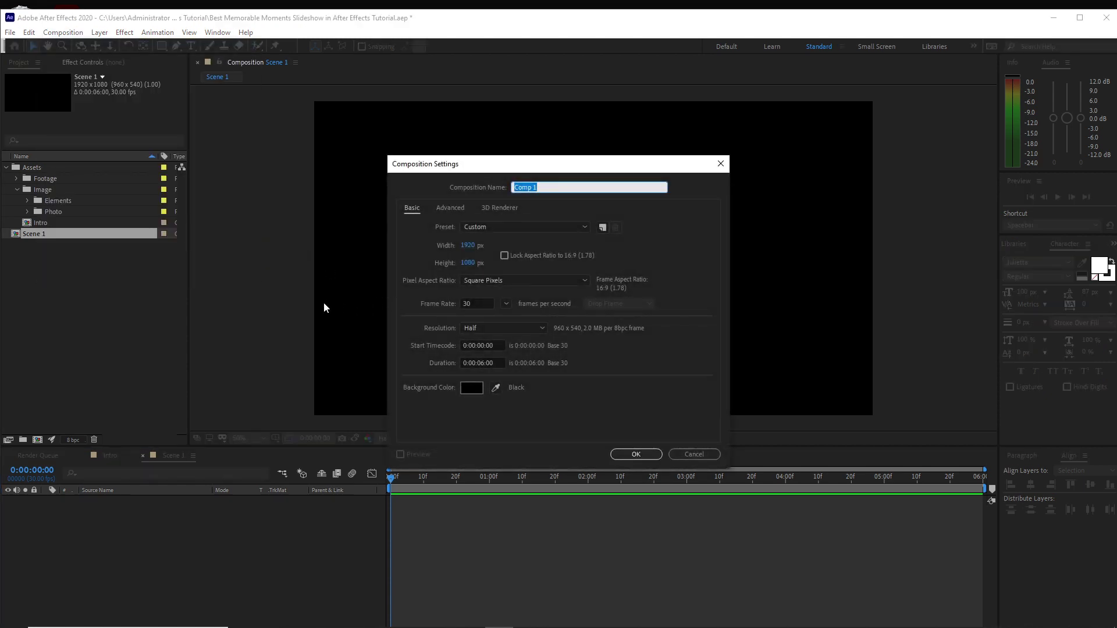
type("Segment 1")
left_click(649, 459)
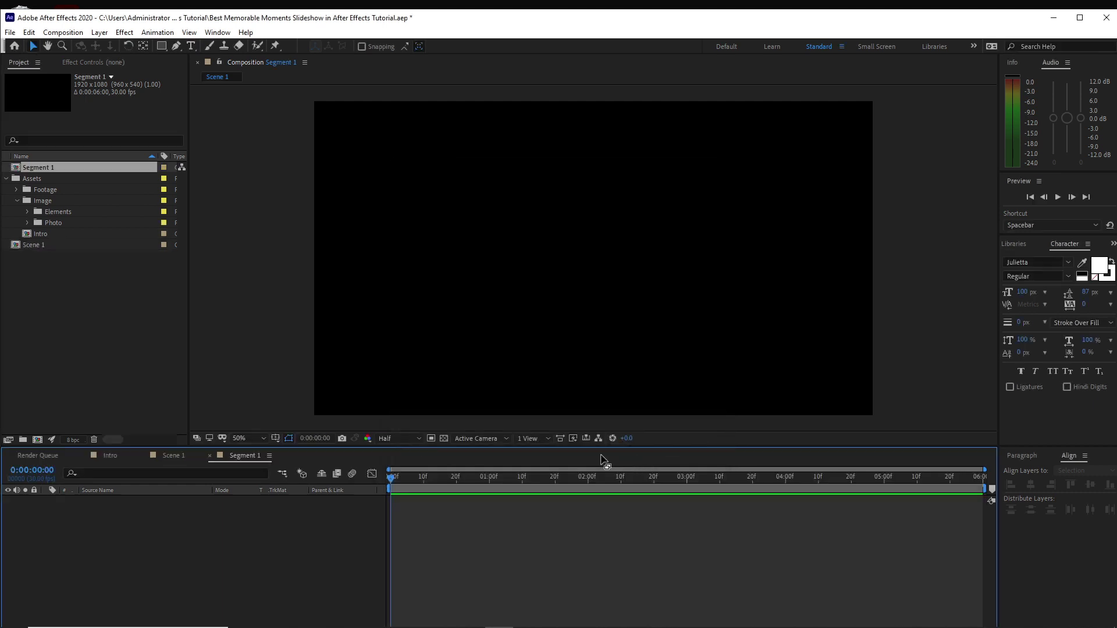
- Create a Placeholder composition and begin another named Frame
left_click(63, 32)
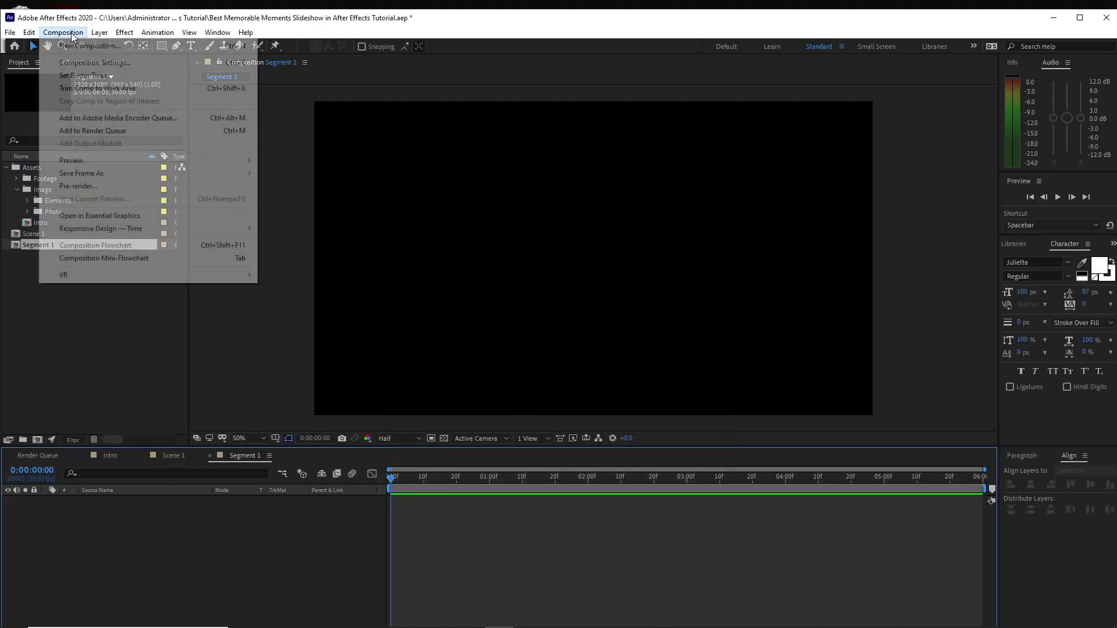
left_click(73, 43)
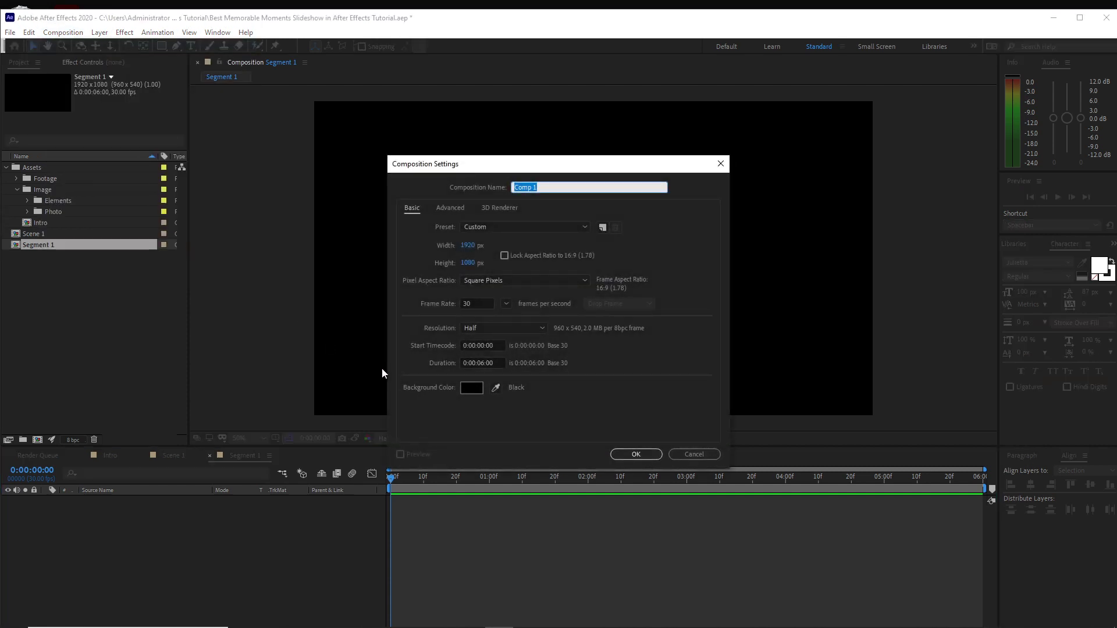
type("Placeholder")
left_click(636, 454)
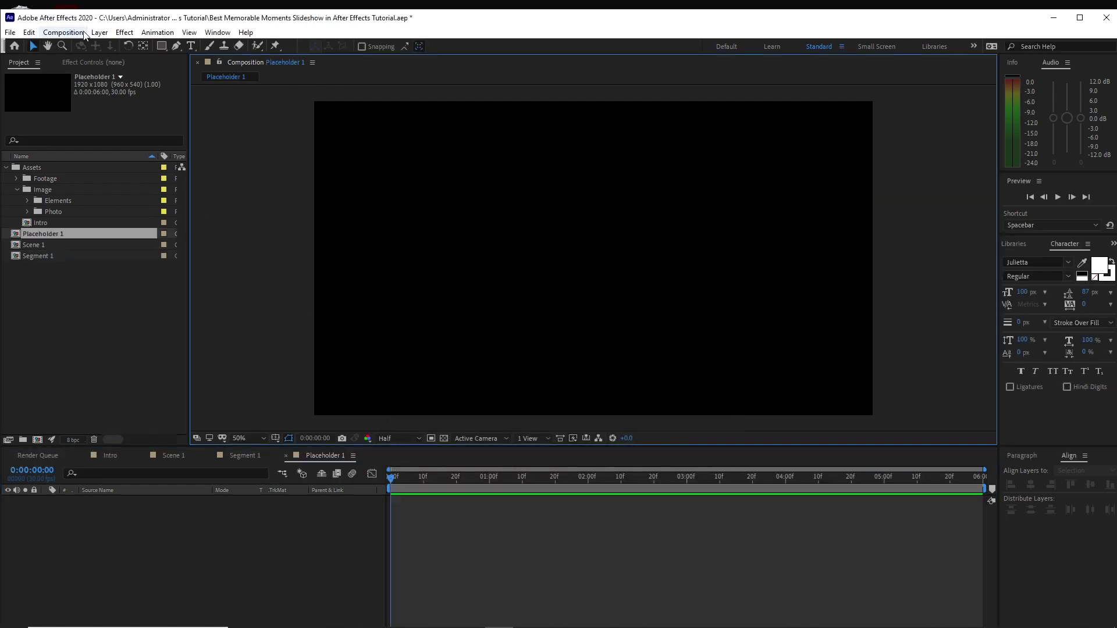
left_click(82, 33)
left_click(87, 43)
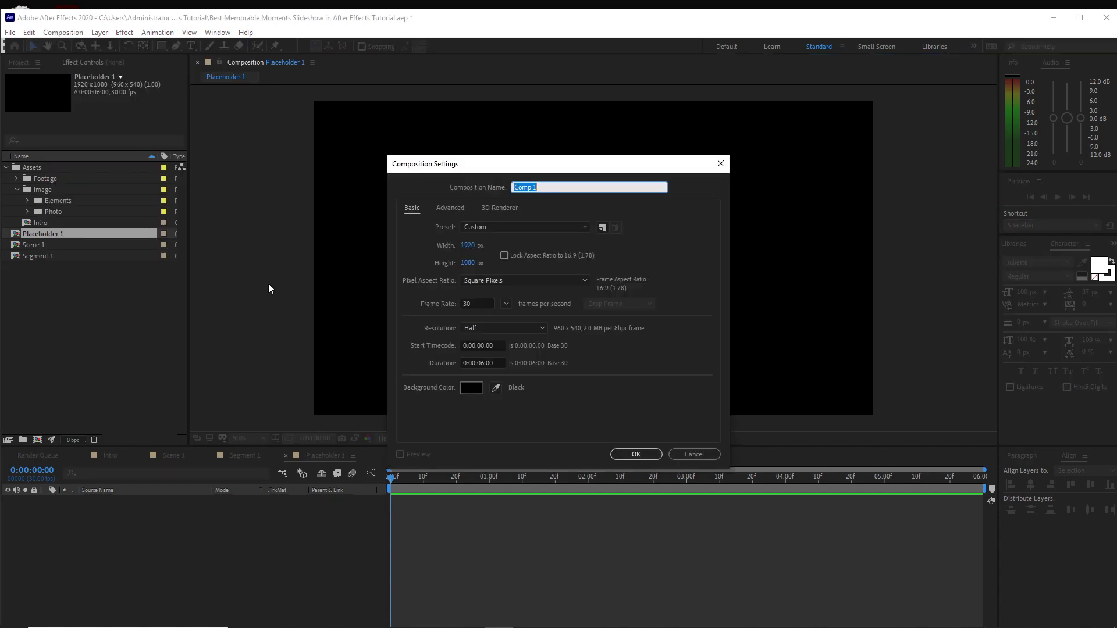
type("Frame")
- Confirm the Frame composition and add a white solid layer to it
left_click(636, 454)
left_click(99, 32)
mouse_move(185, 50)
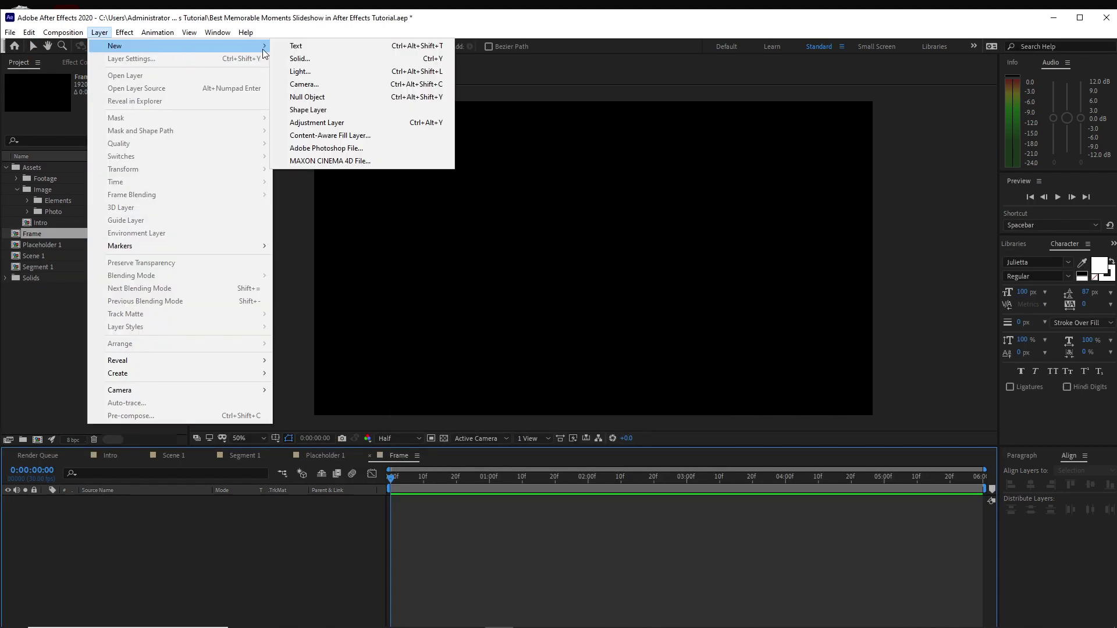
left_click(291, 59)
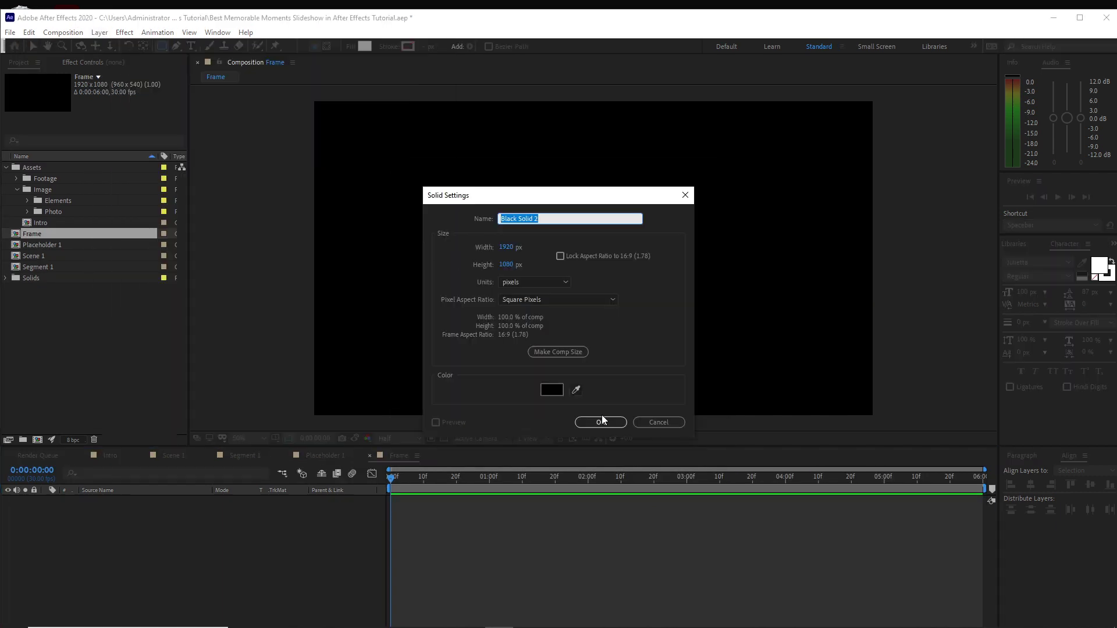
left_click(558, 392)
left_click(421, 250)
left_click(655, 250)
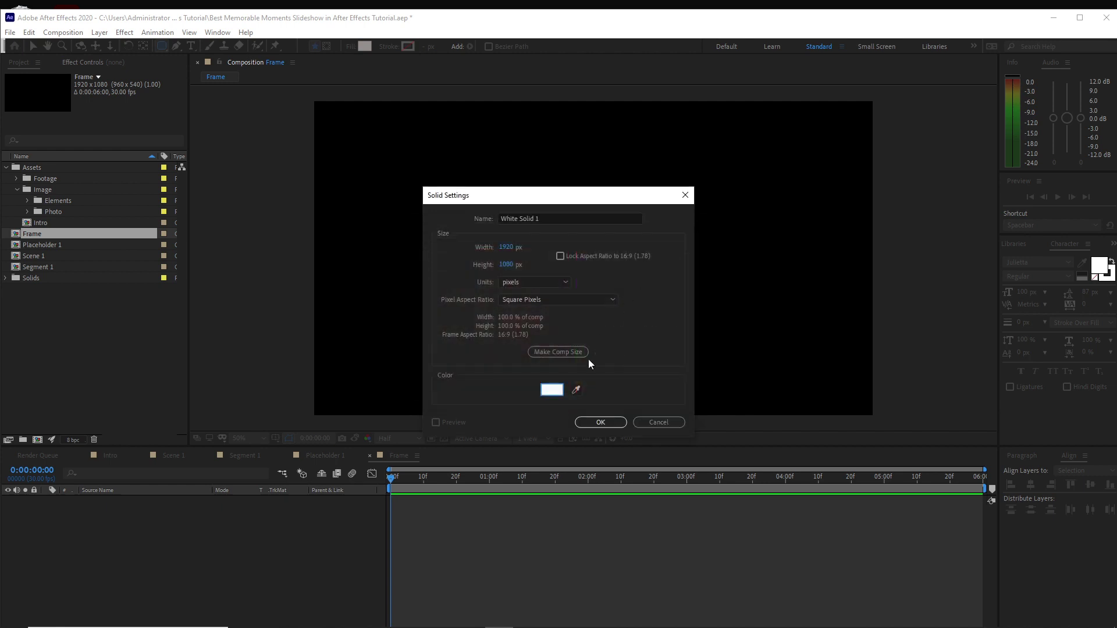
left_click(600, 423)
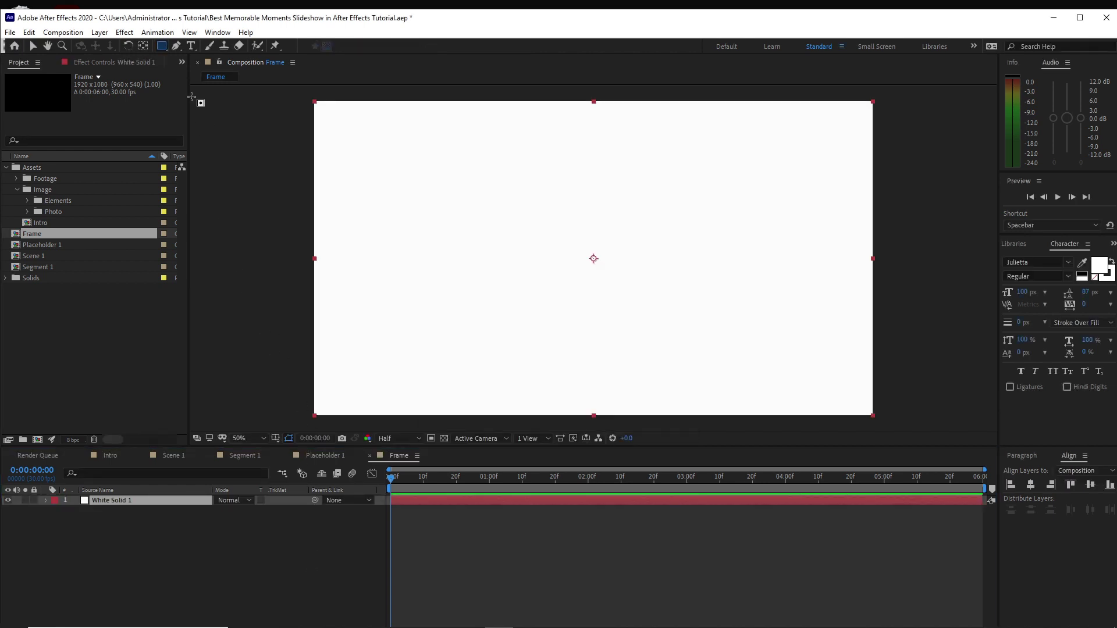
- Cut an inset rectangle Mask 2 set to Subtract, leaving a thin white border
double_click(162, 46)
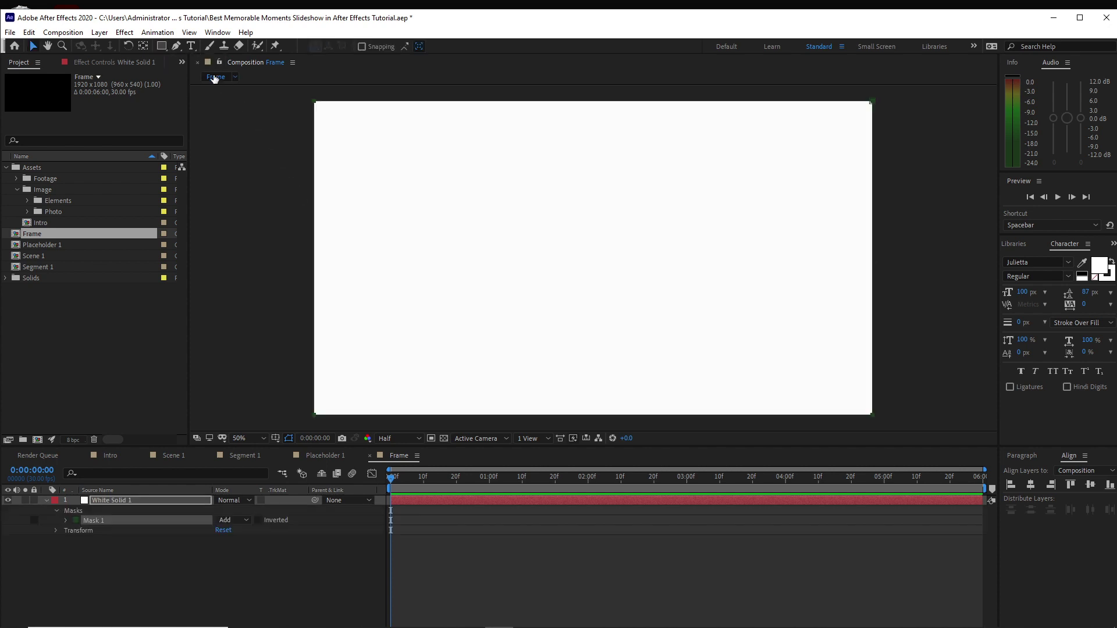
left_click(162, 47)
left_click_drag(326, 115, 857, 402)
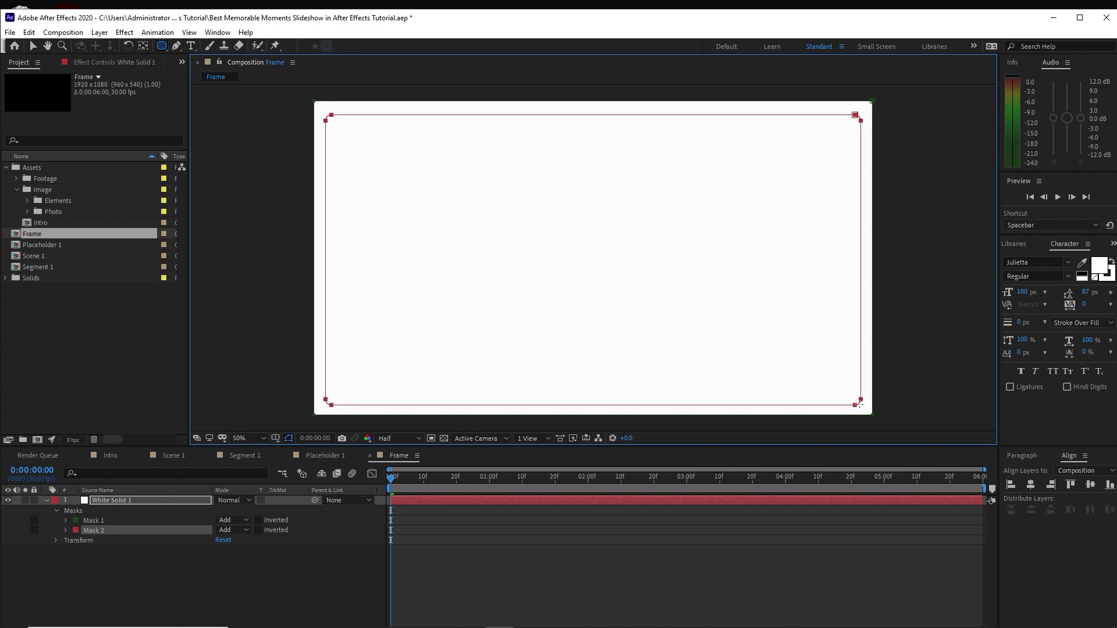
left_click(1030, 486)
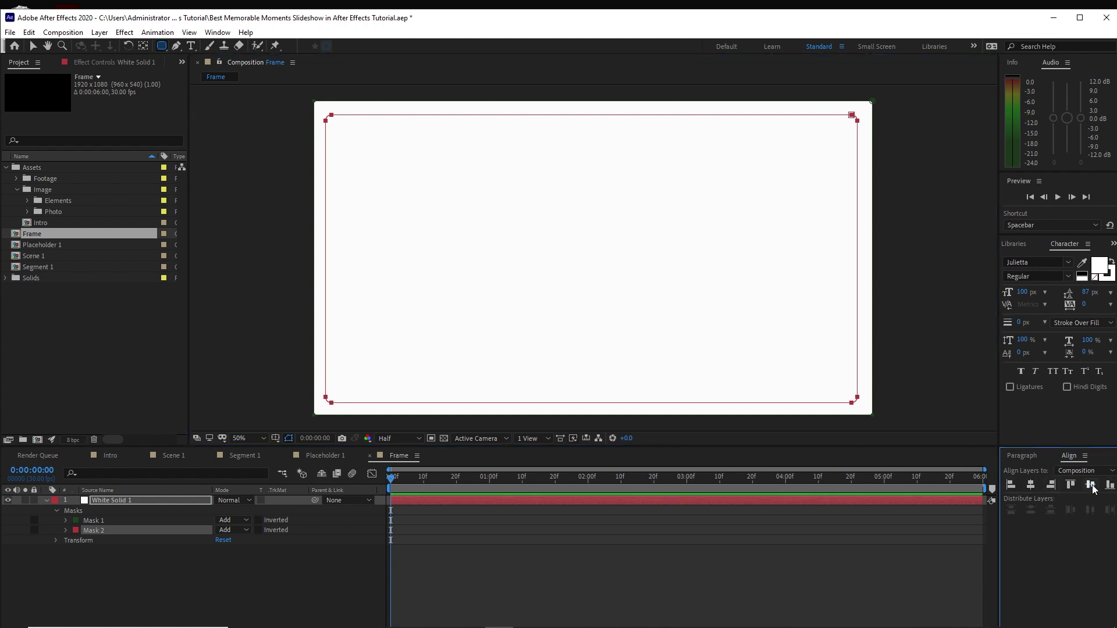
left_click(66, 530)
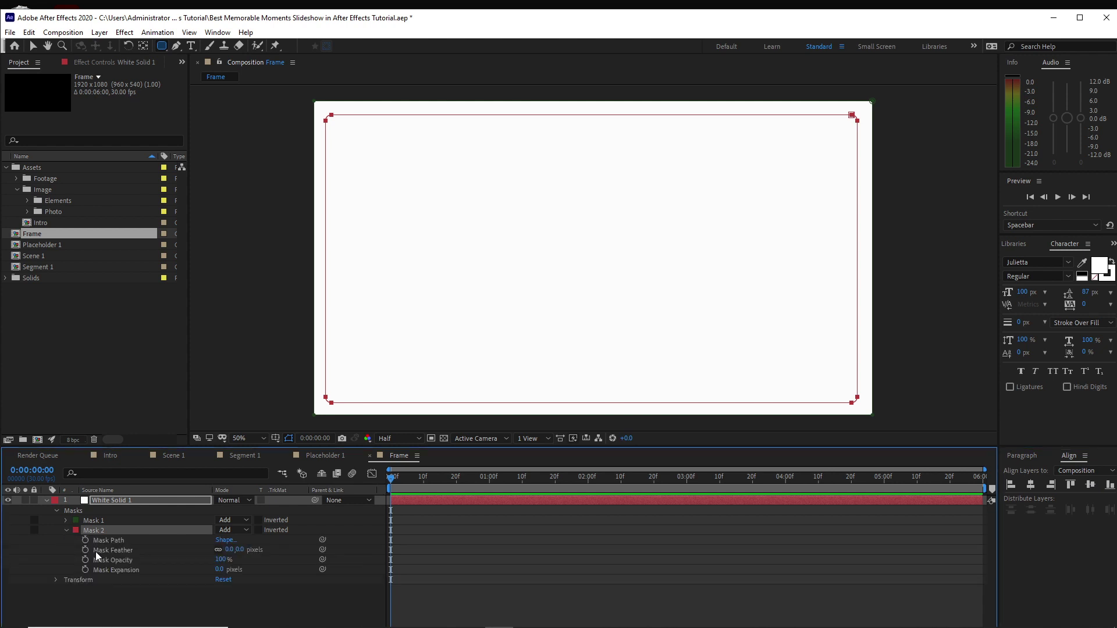
left_click(244, 531)
left_click(241, 568)
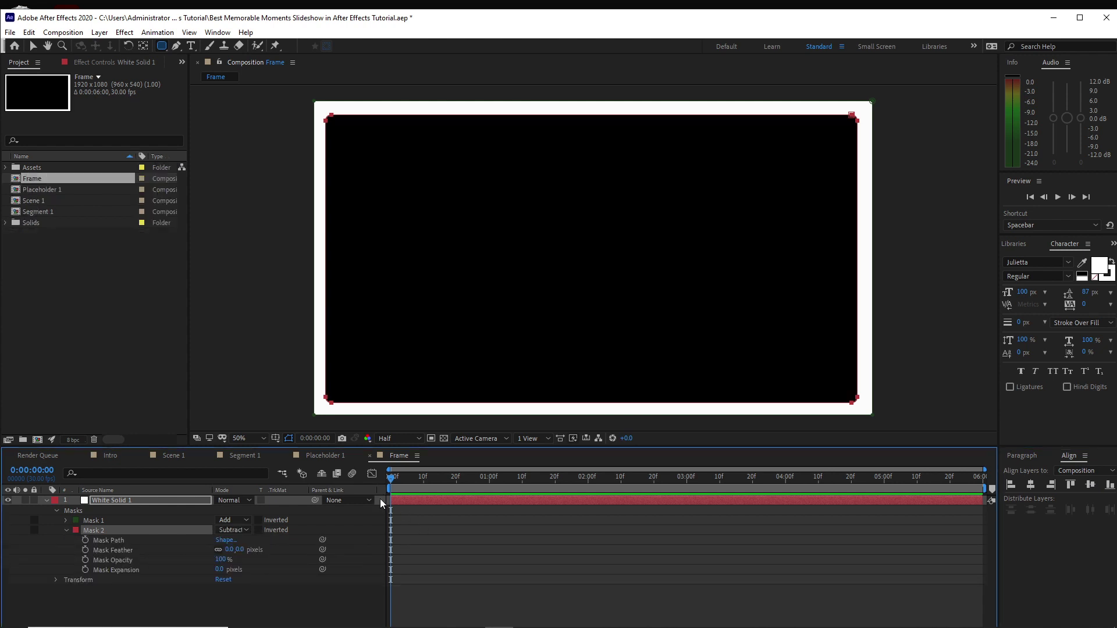
left_click(330, 457)
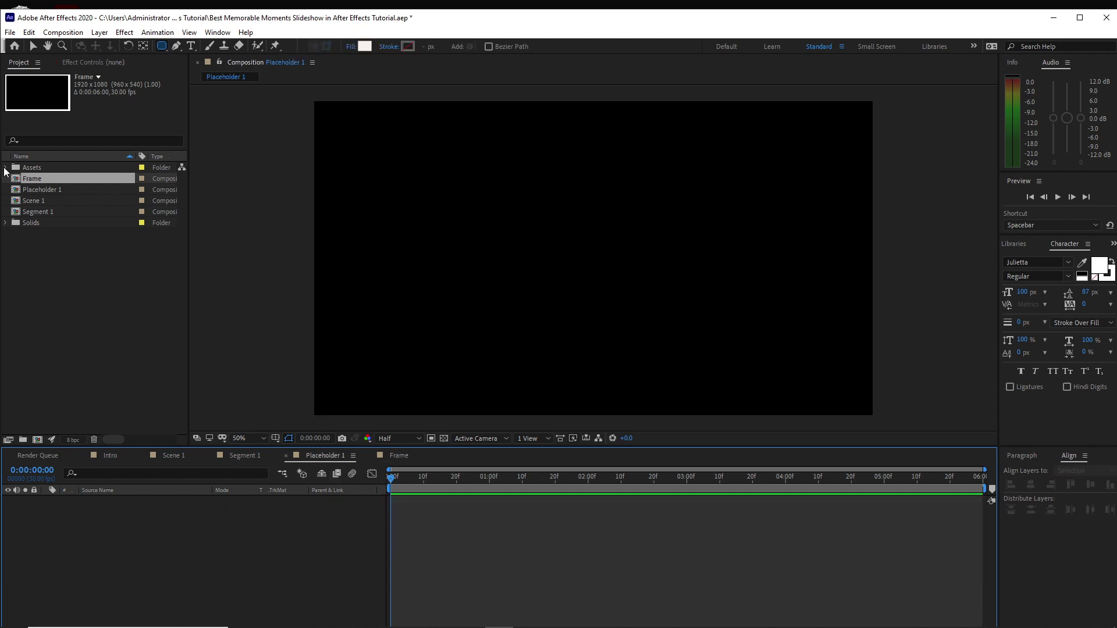
- Place 1.jpg from Assets > Image into Placeholder 1, scaled to 39% at position 960, 653
left_click(6, 167)
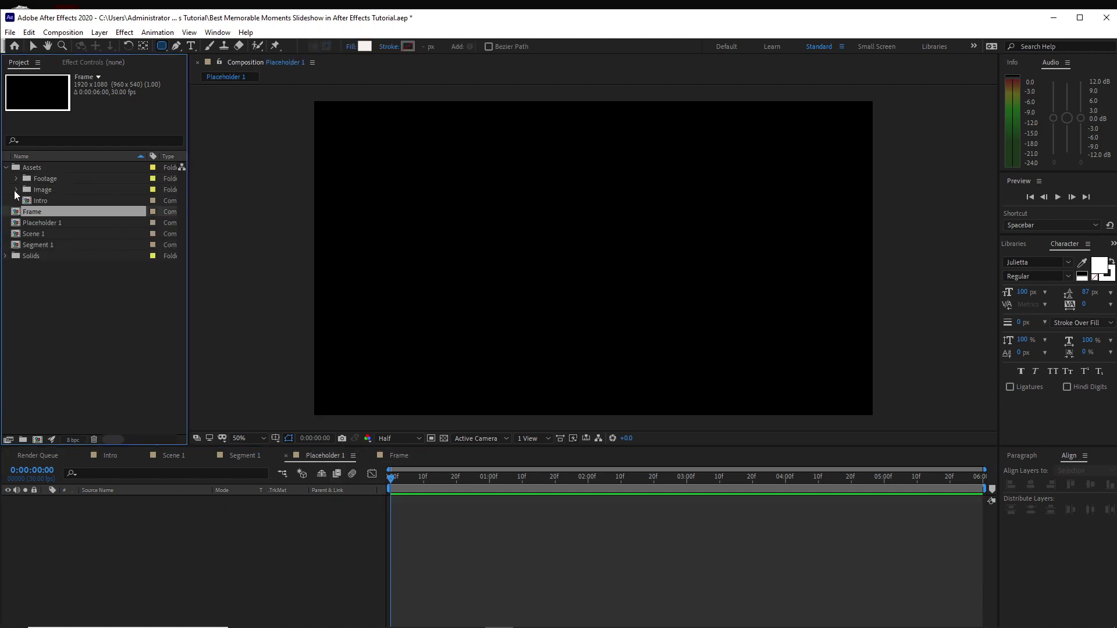
left_click(17, 191)
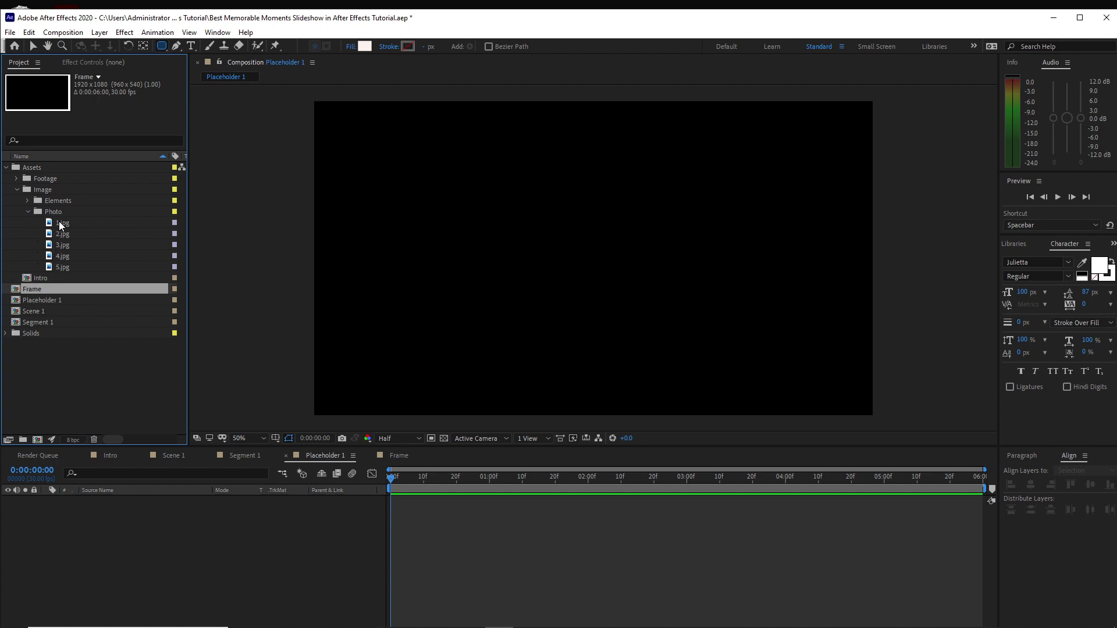
left_click_drag(61, 226, 157, 539)
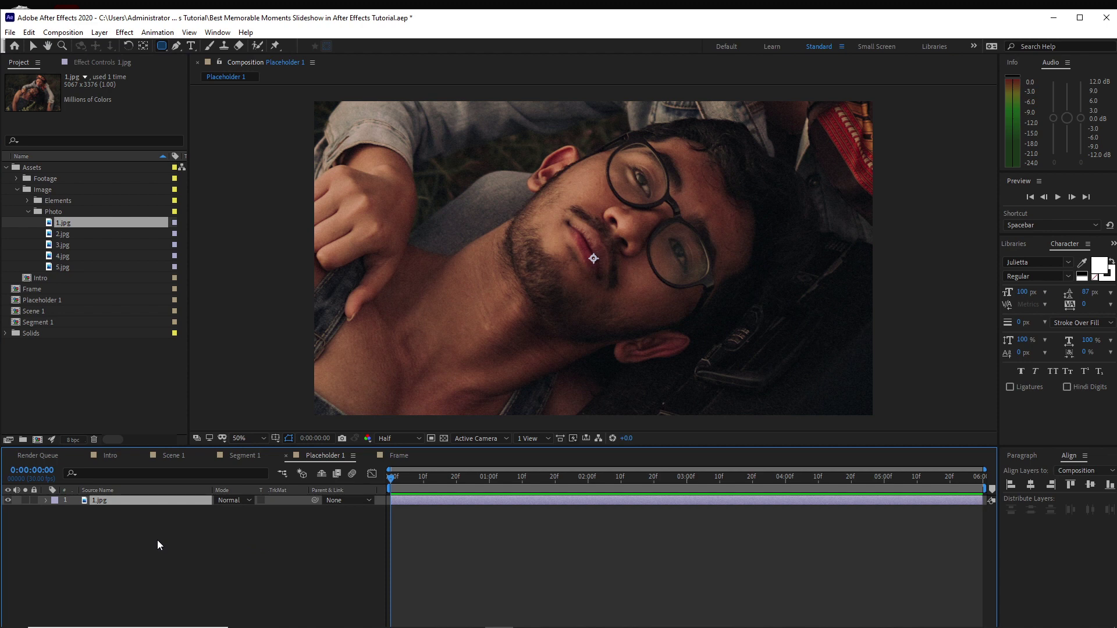
key("s")
key("shift+p")
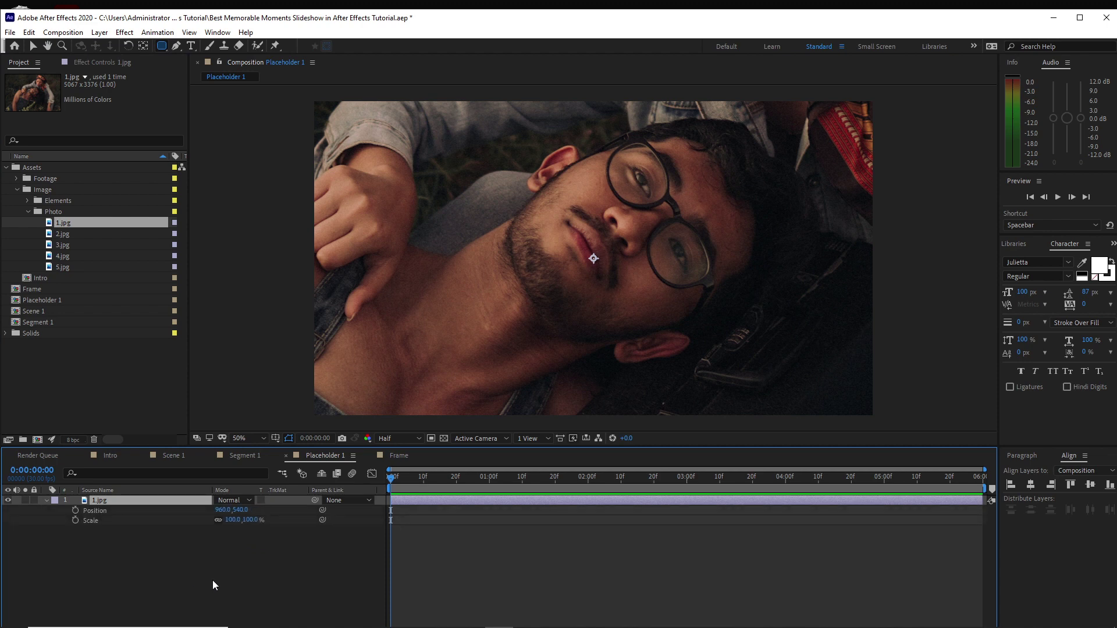
left_click_drag(233, 520, 293, 517)
left_click(293, 517)
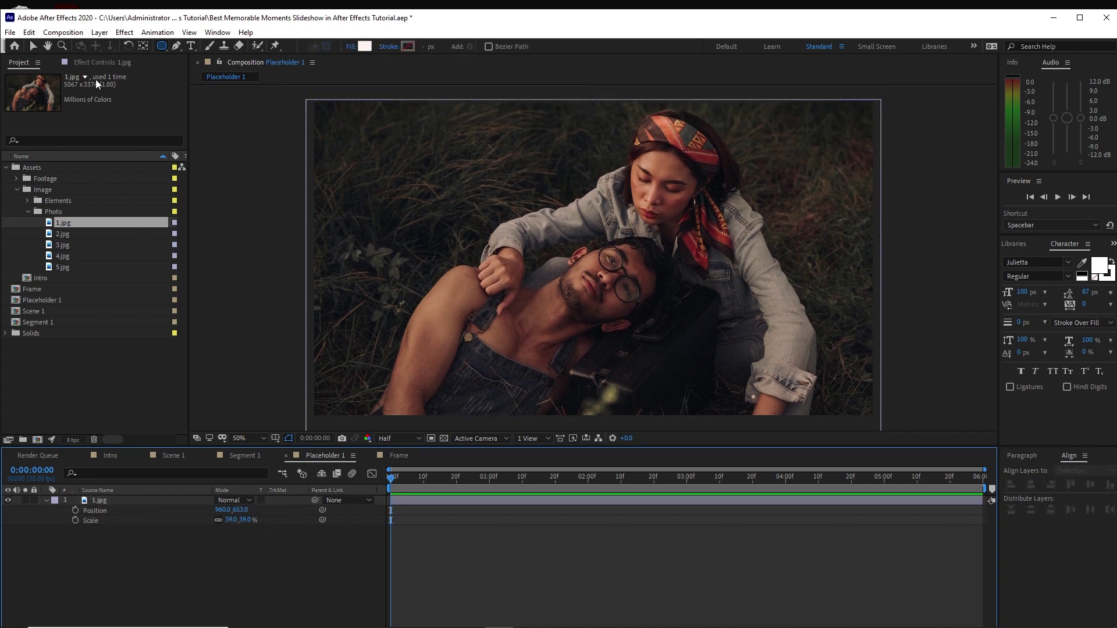
left_click(62, 32)
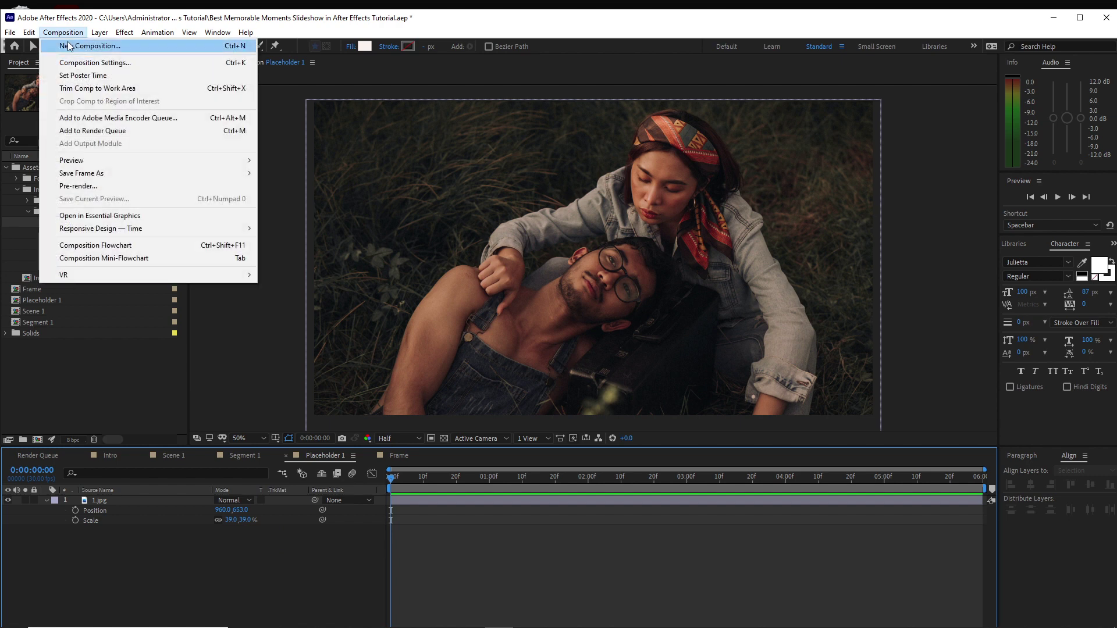
- Create a Media 1 composition holding Placeholder 1 with the Frame comp on top
left_click(69, 45)
type("Media 1")
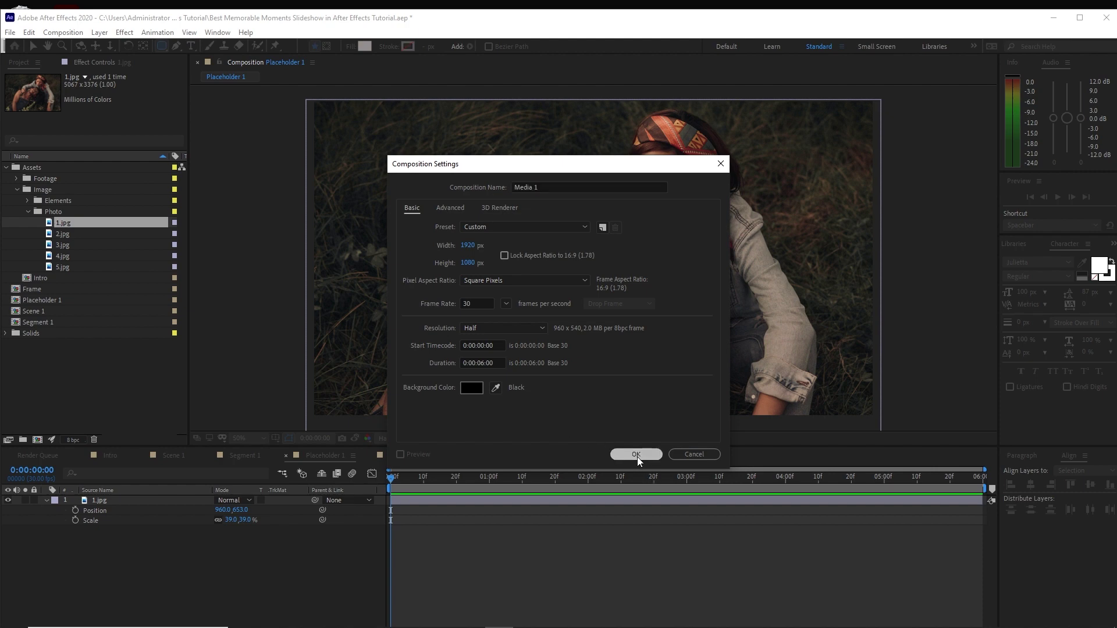
left_click(637, 455)
left_click_drag(81, 309, 69, 452)
left_click_drag(32, 300, 88, 501)
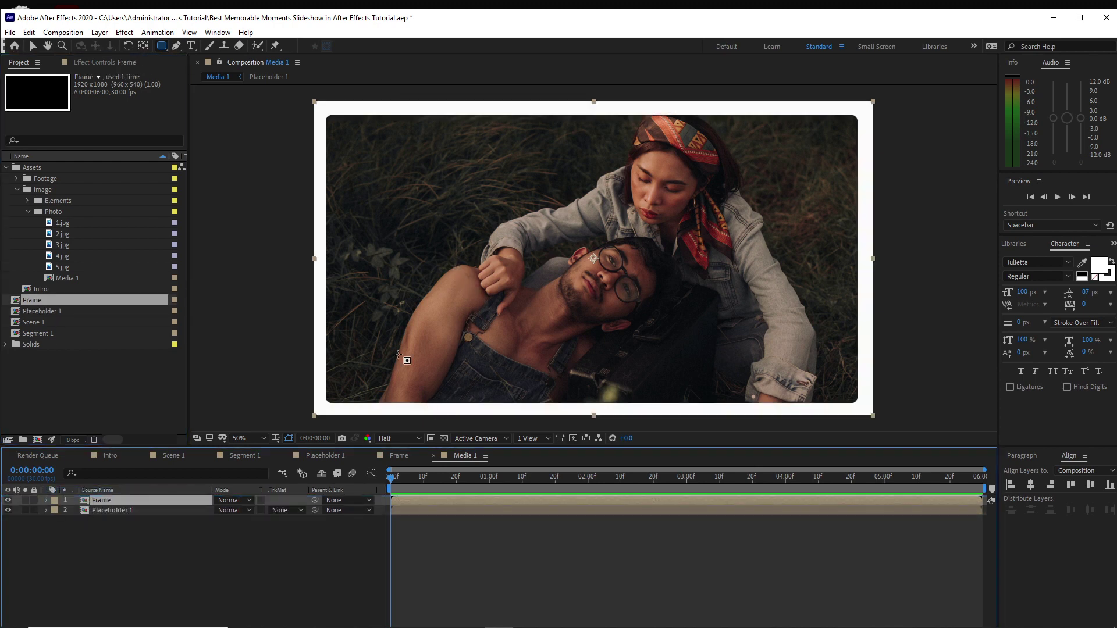
left_click(477, 575)
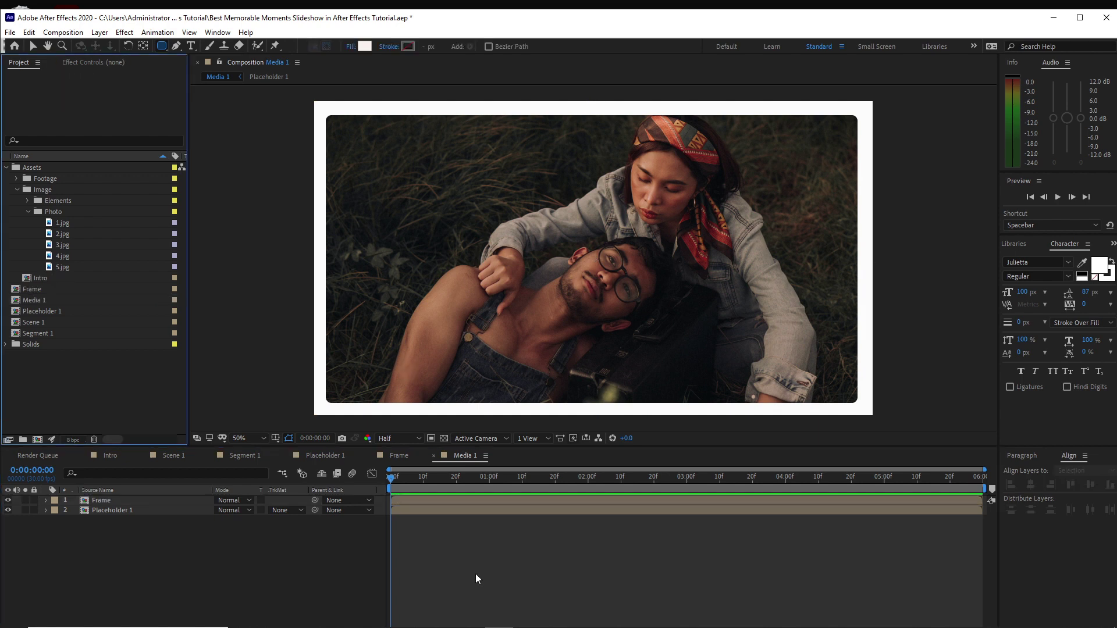
- Duplicate Placeholder 1 into Placeholders 2, 3 and 4 and open them
left_click(82, 312)
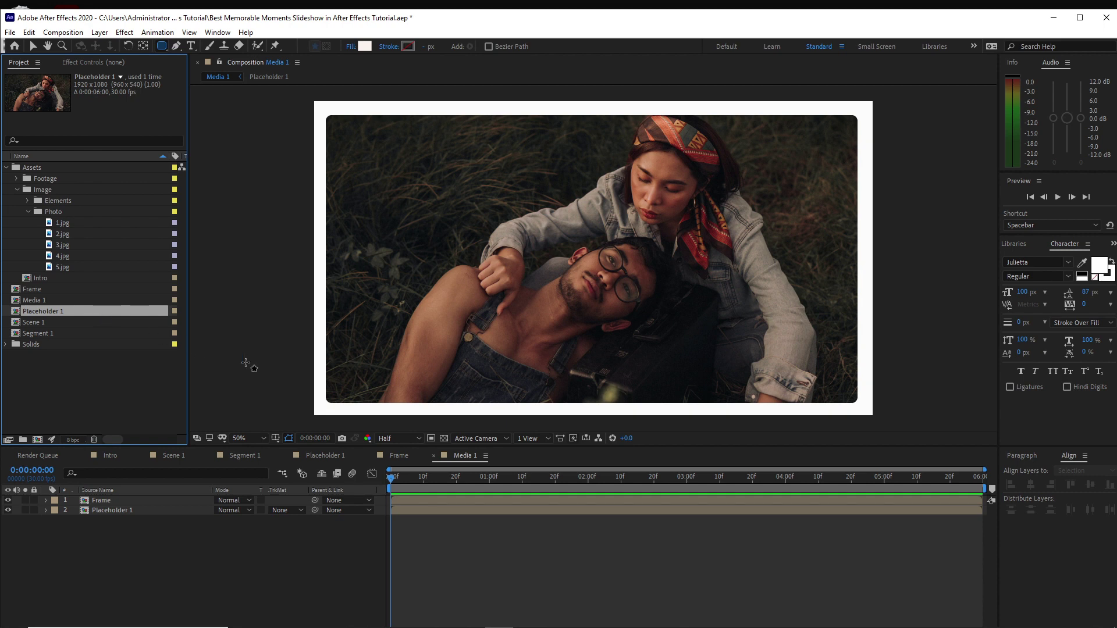
key("ctrl+d")
key("ctrl+d")
key("ctrl+d")
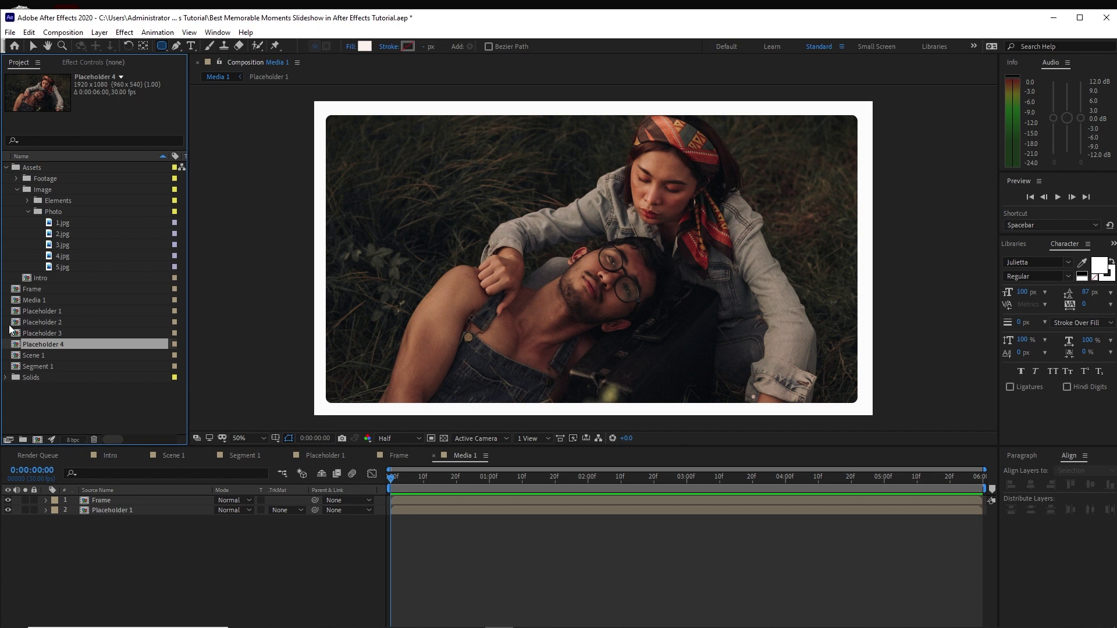
left_click_drag(10, 329, 34, 341)
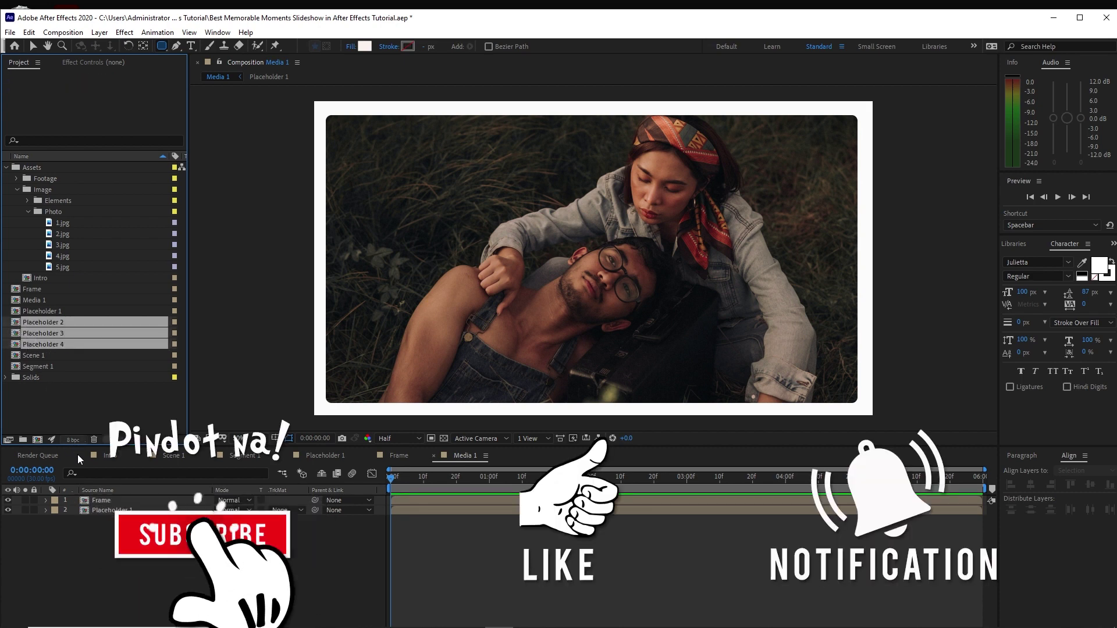
double_click(43, 344)
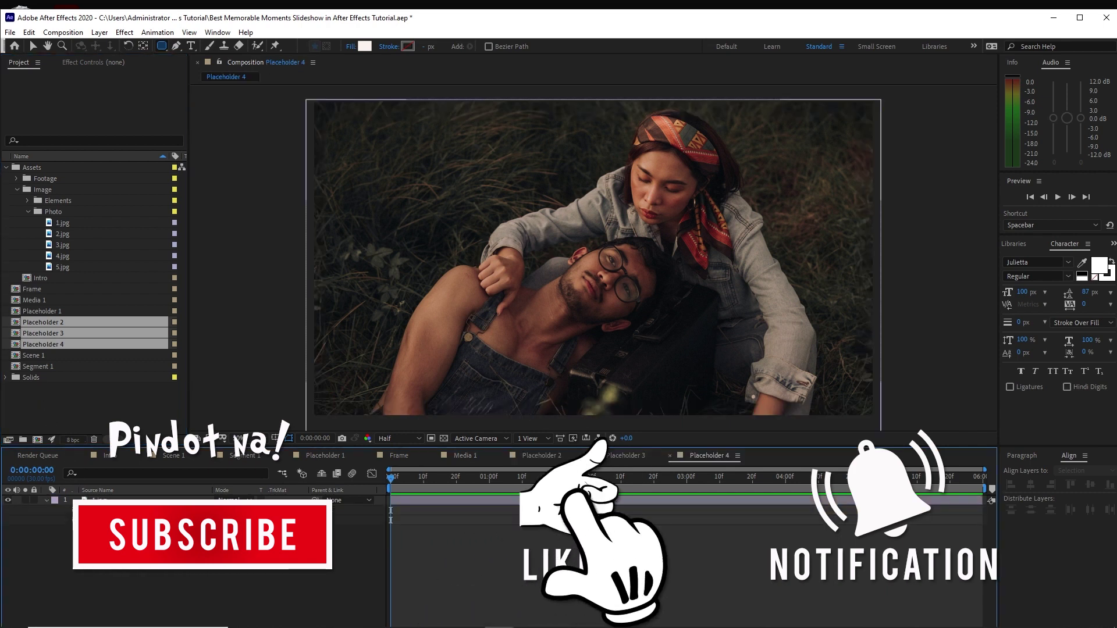
- Replace the photo in Placeholder 4 with 4.jpg scaled to 47%
left_click(142, 501)
key("Delete")
left_click_drag(64, 256, 139, 575)
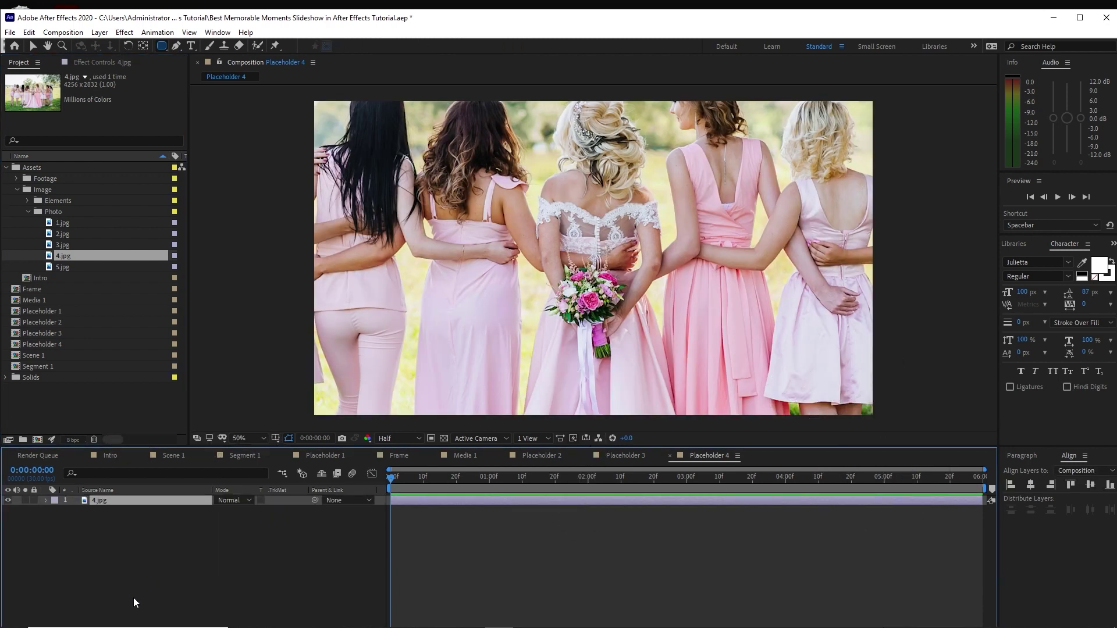
key("p")
key("shift+s")
left_click_drag(236, 524, 204, 510)
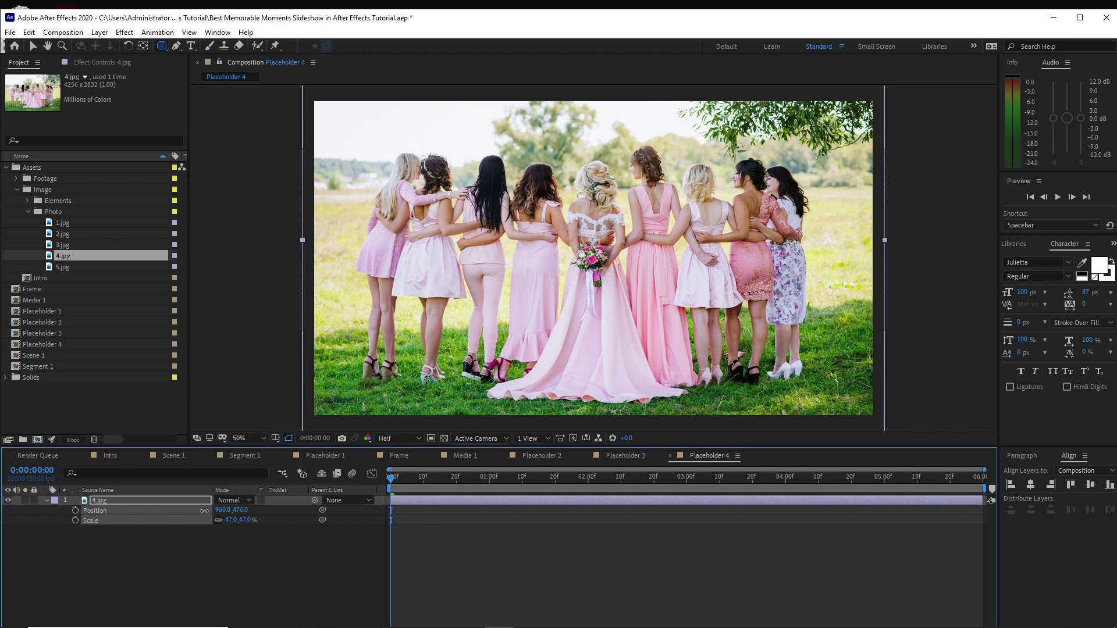
left_click(613, 457)
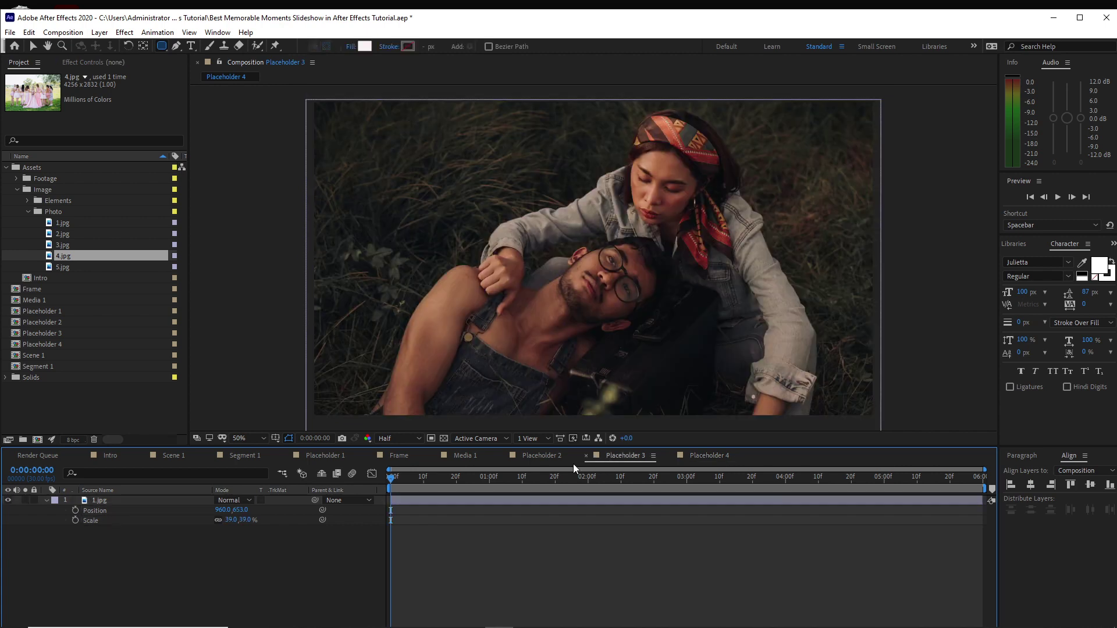
- Swap 1.jpg for the 3.jpg bouquet photo in Placeholder 3, scaled to 47%
left_click(190, 501)
key("Delete")
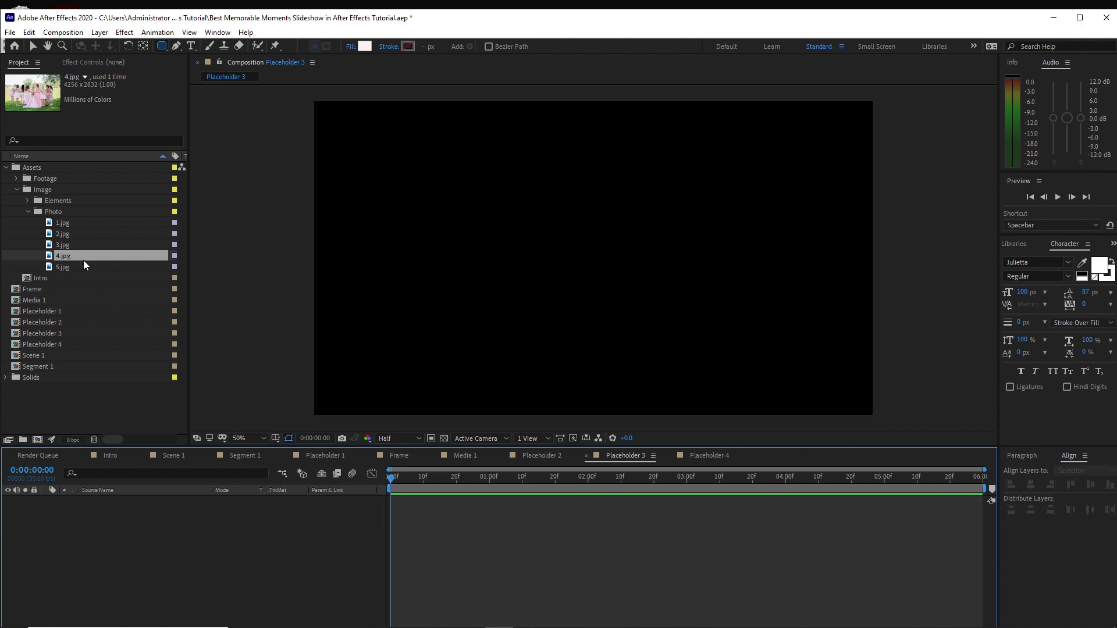
left_click_drag(73, 245, 64, 554)
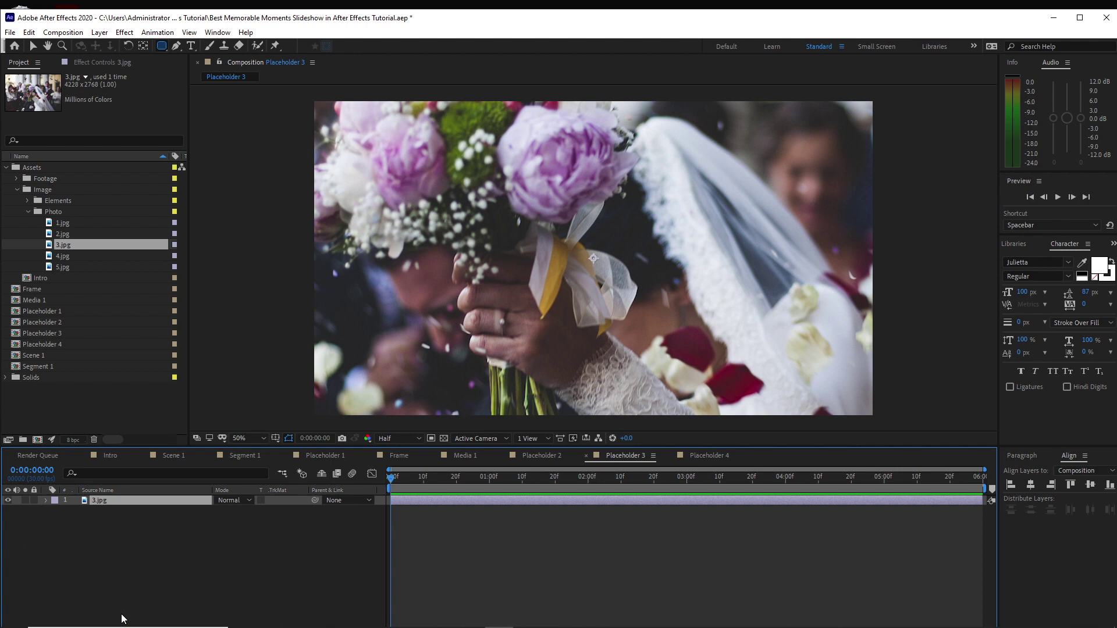
key("p")
key("shift+s")
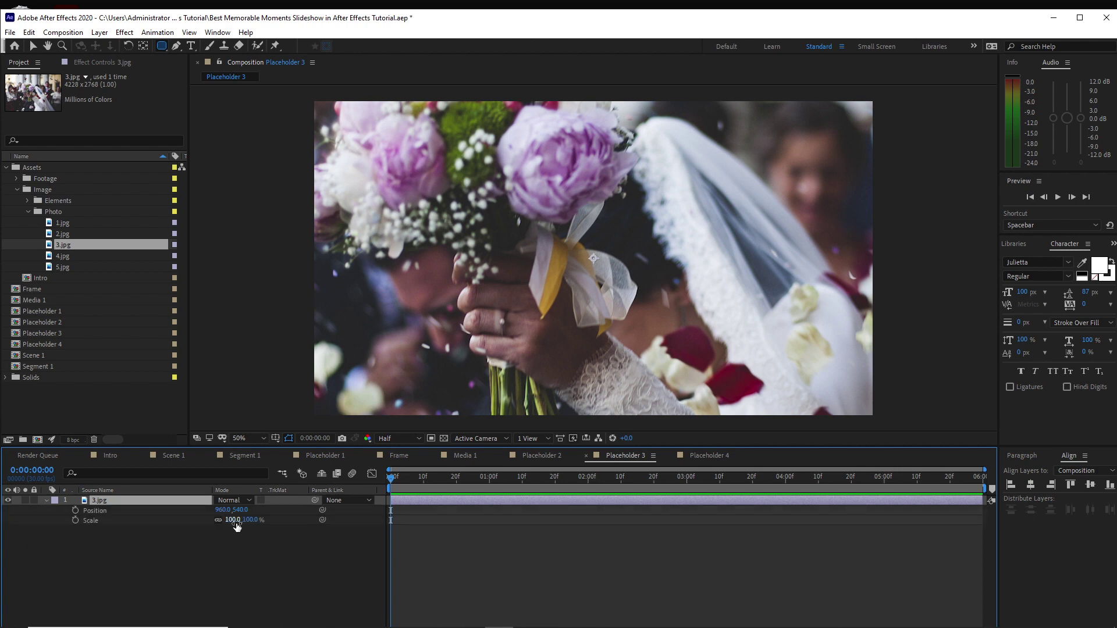
left_click_drag(234, 521, 195, 515)
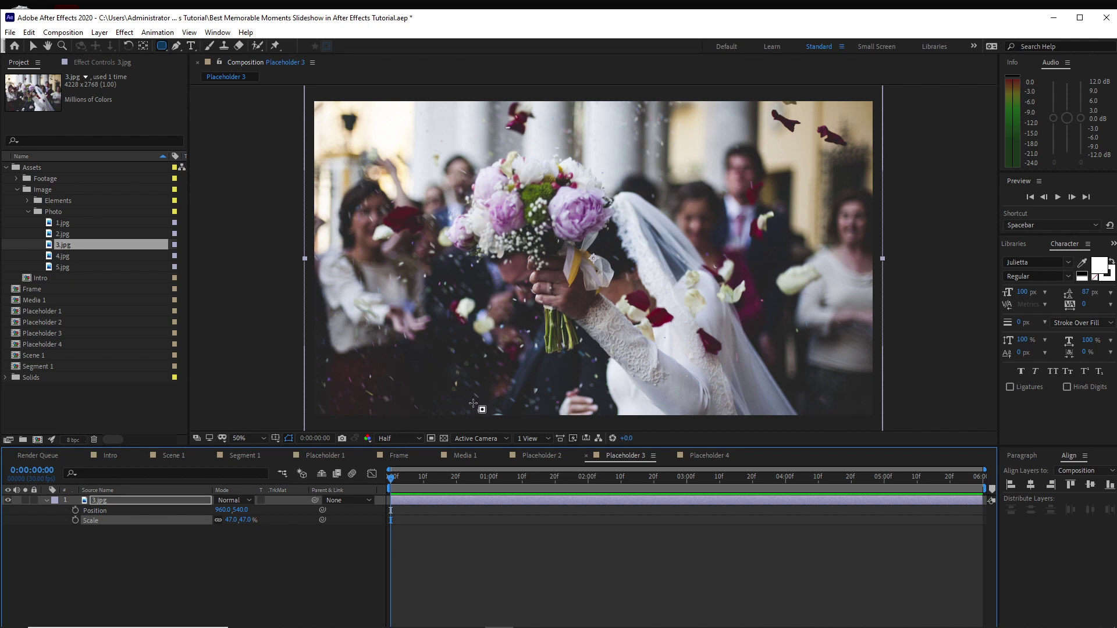
left_click(525, 456)
- Replace 1.jpg in Placeholder 2 with 2.jpg, scaled first to 37% then 36%
left_click(200, 504)
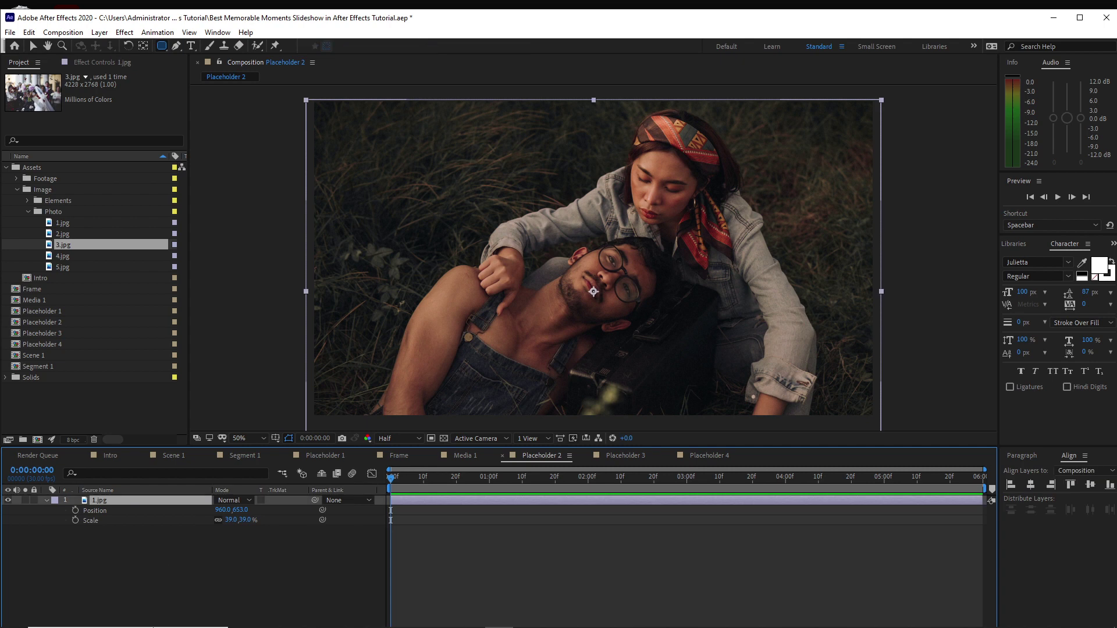
key("Delete")
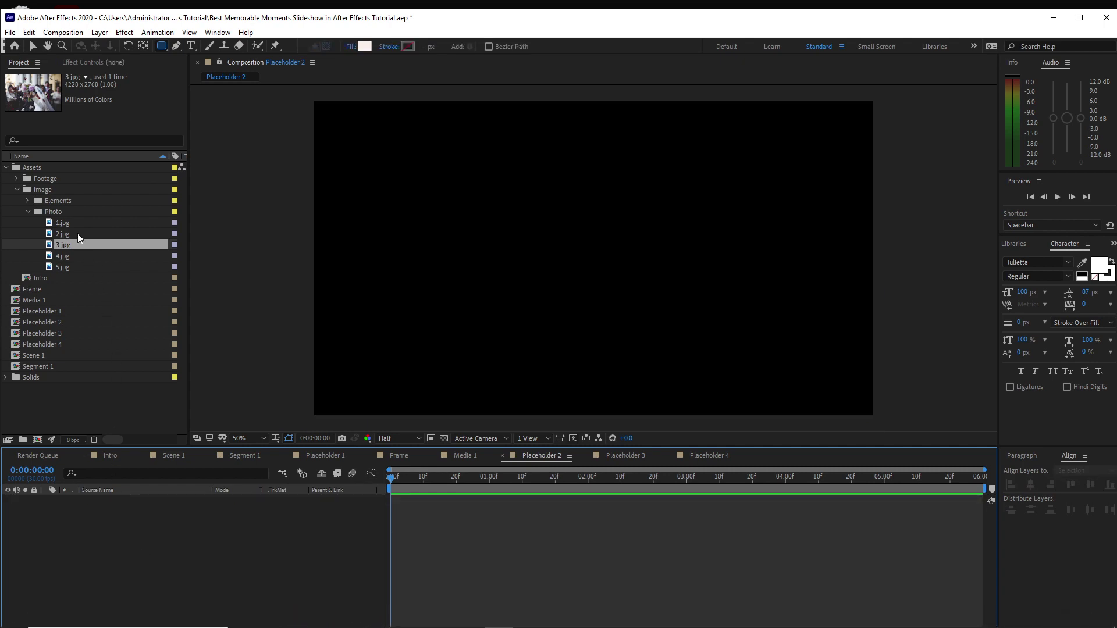
left_click_drag(78, 234, 100, 536)
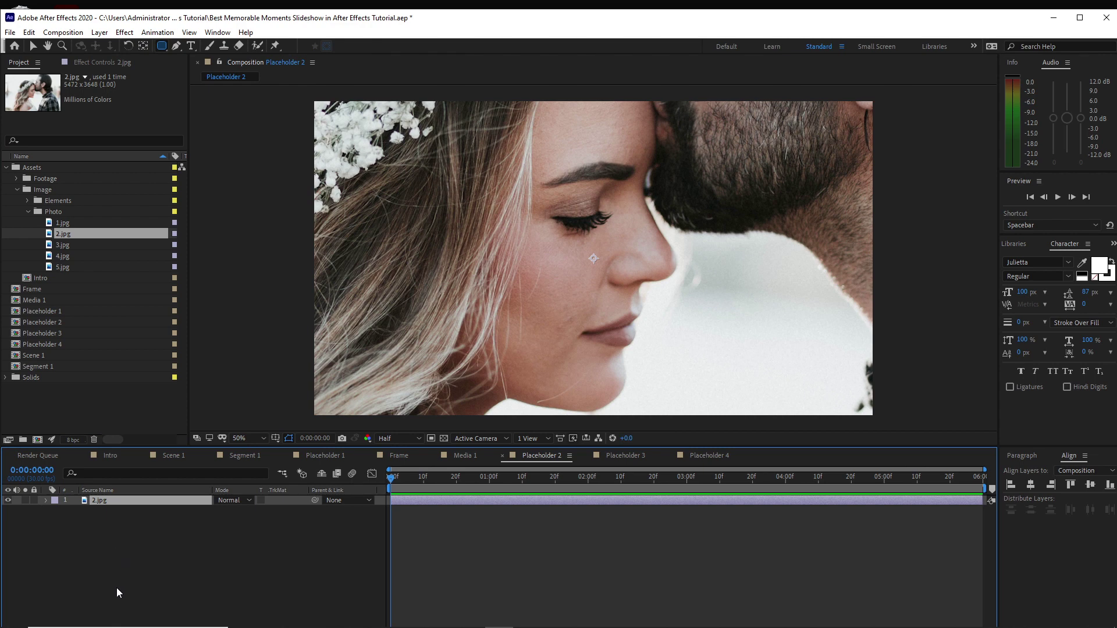
key("p")
key("shift+s")
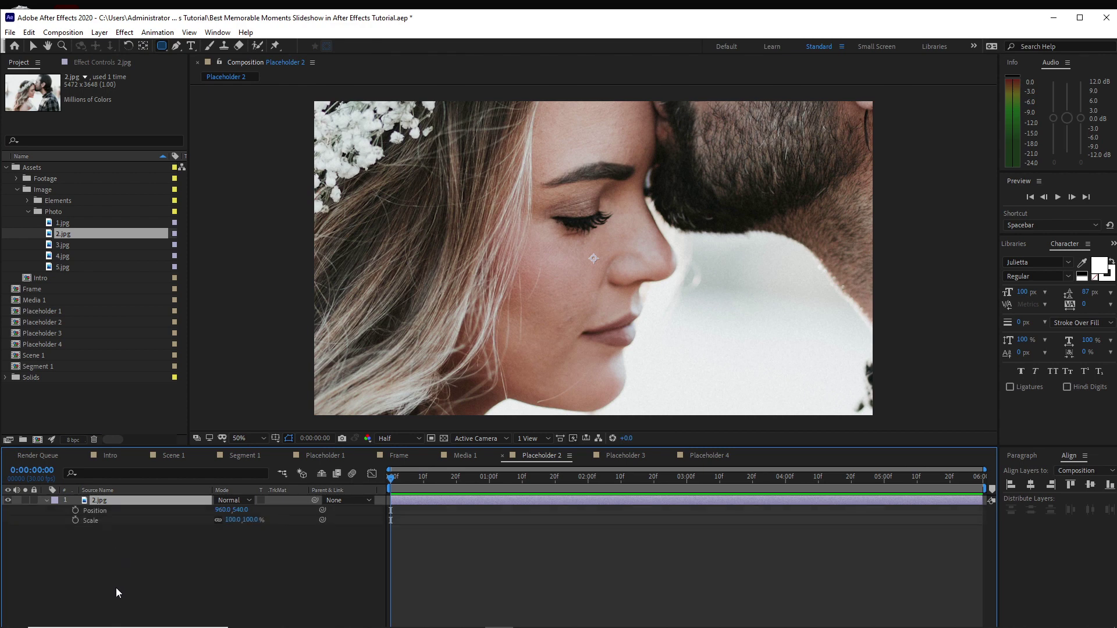
left_click(233, 519)
type("37")
key("Return")
left_click_drag(193, 519, 290, 532)
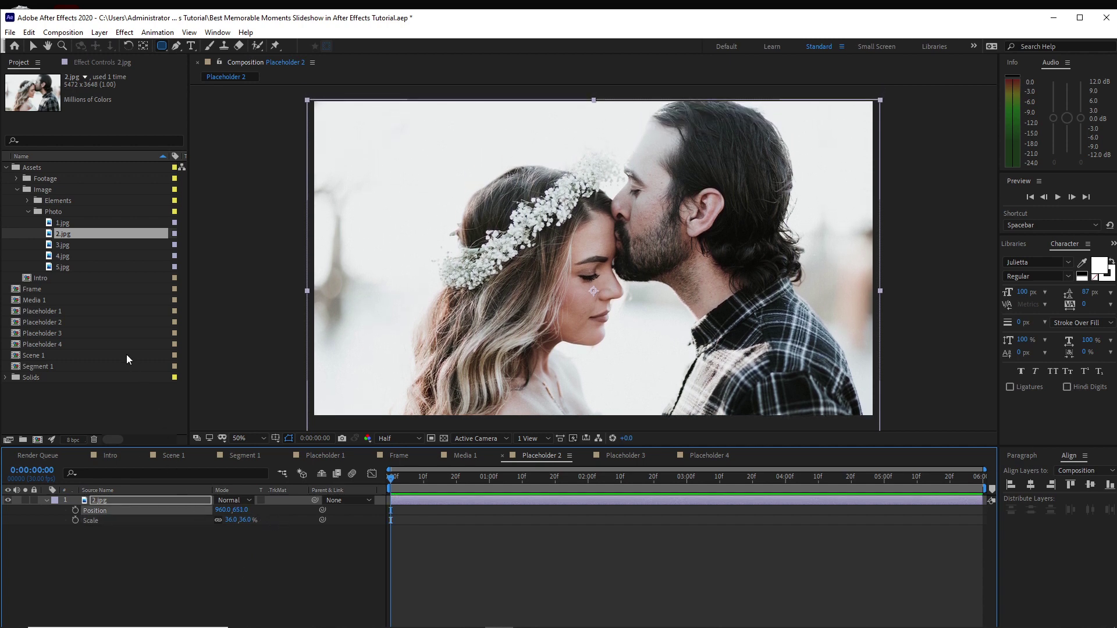
left_click(73, 301)
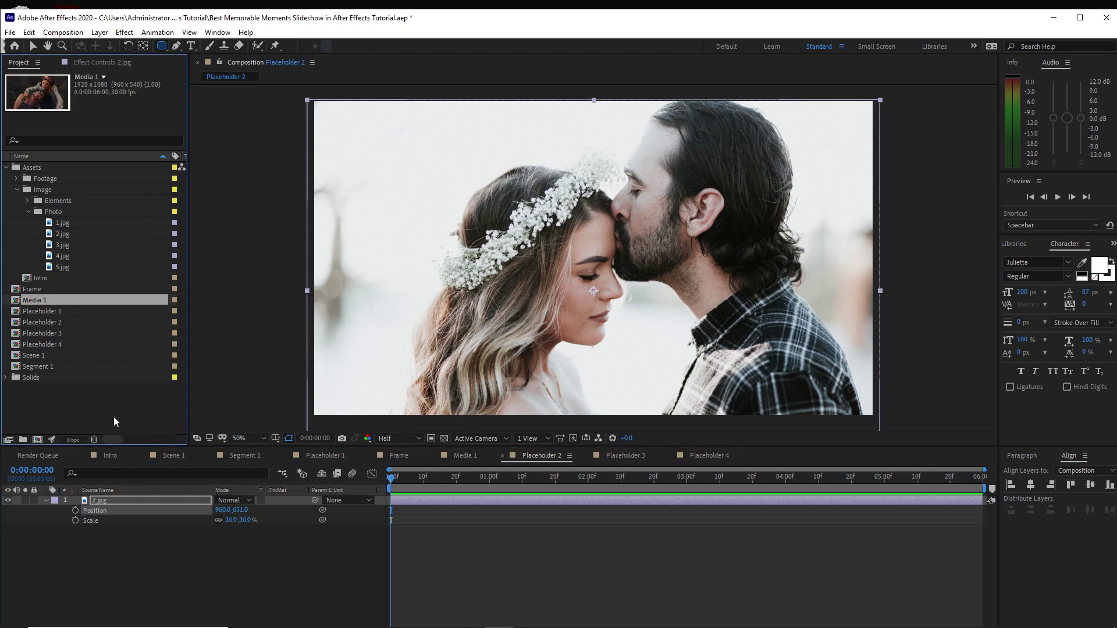
- Duplicate Media 1 into Media 2, 3 and 4 and open them
key("ctrl+d")
key("ctrl+d")
key("ctrl+d")
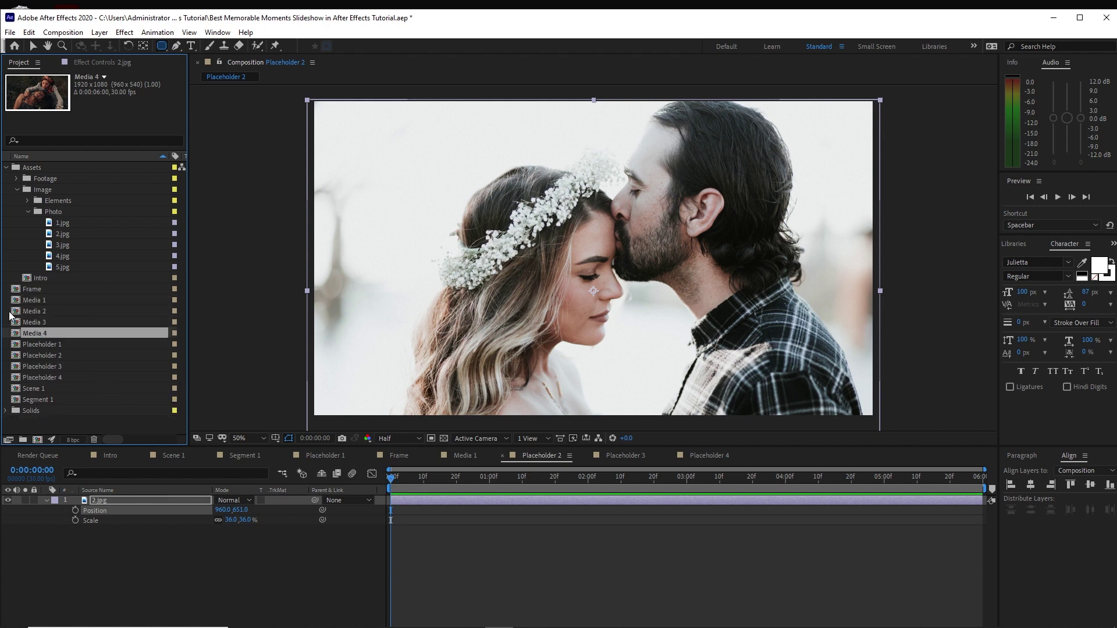
mouse_move(10, 316)
left_mouse_down()
mouse_move(16, 336)
mouse_move(18, 316)
left_mouse_up()
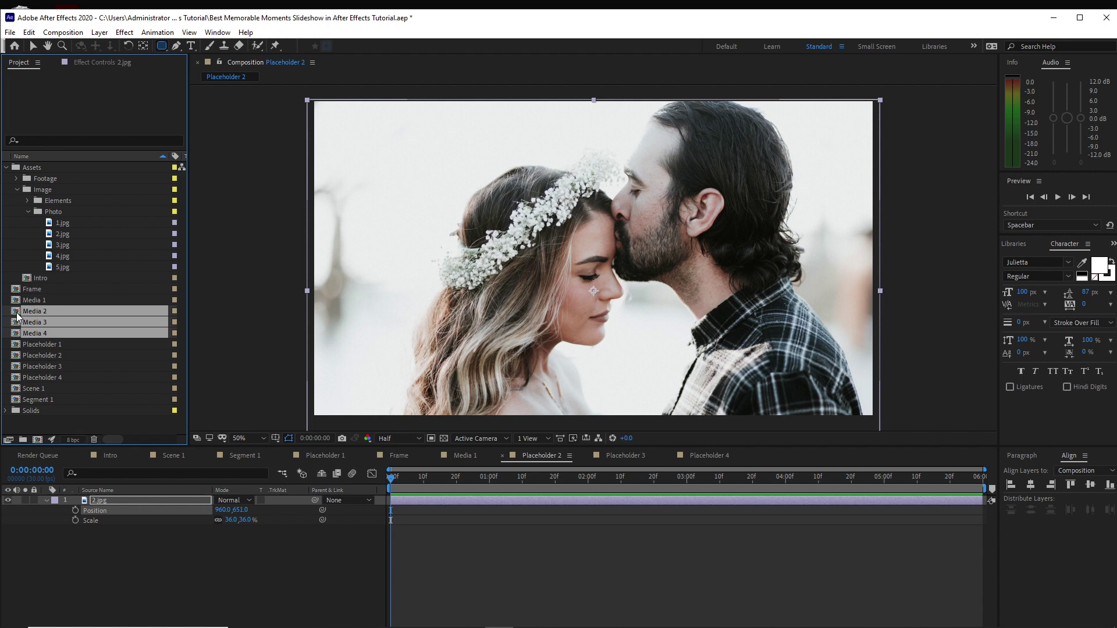
double_click(18, 316)
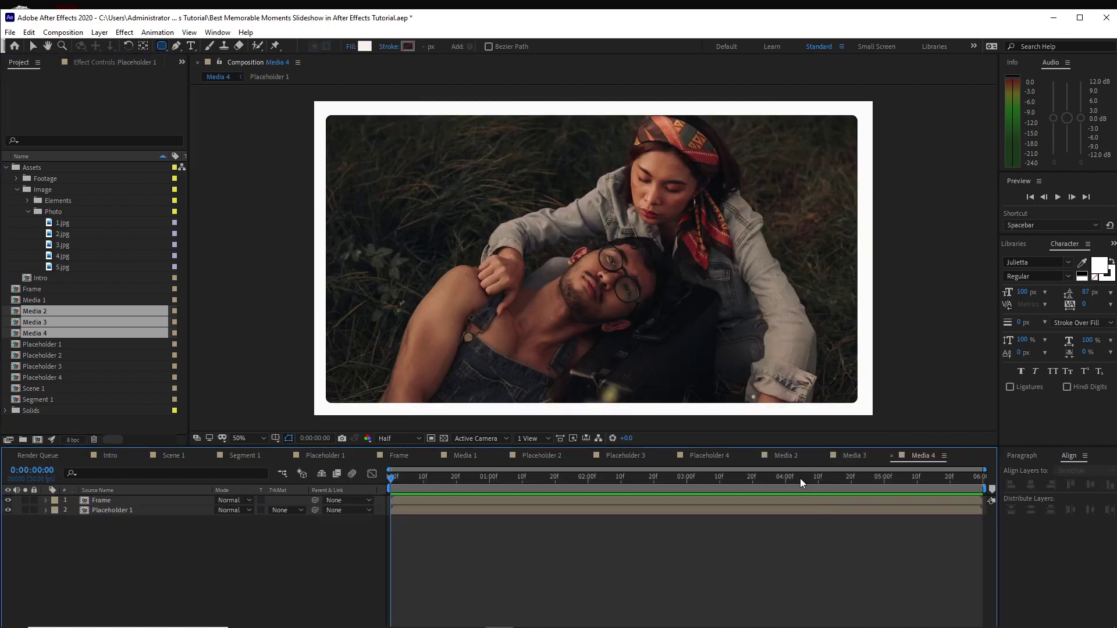
- Swap Placeholder 1 for Placeholder 2 in Media 2 and Placeholder 3 in Media 3
left_click(786, 459)
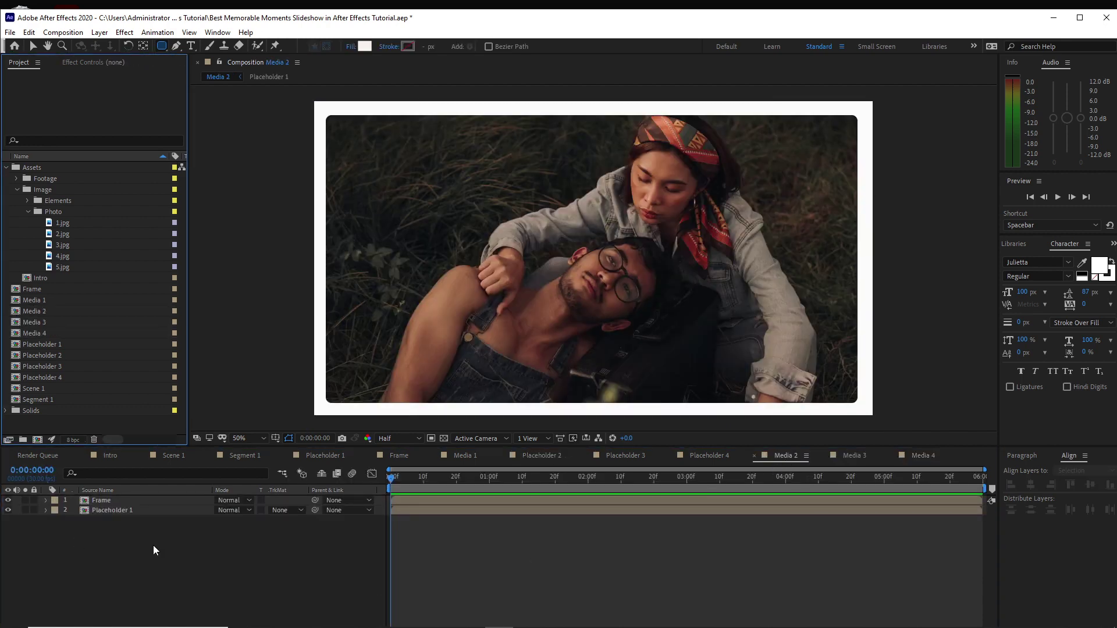
left_click(138, 512)
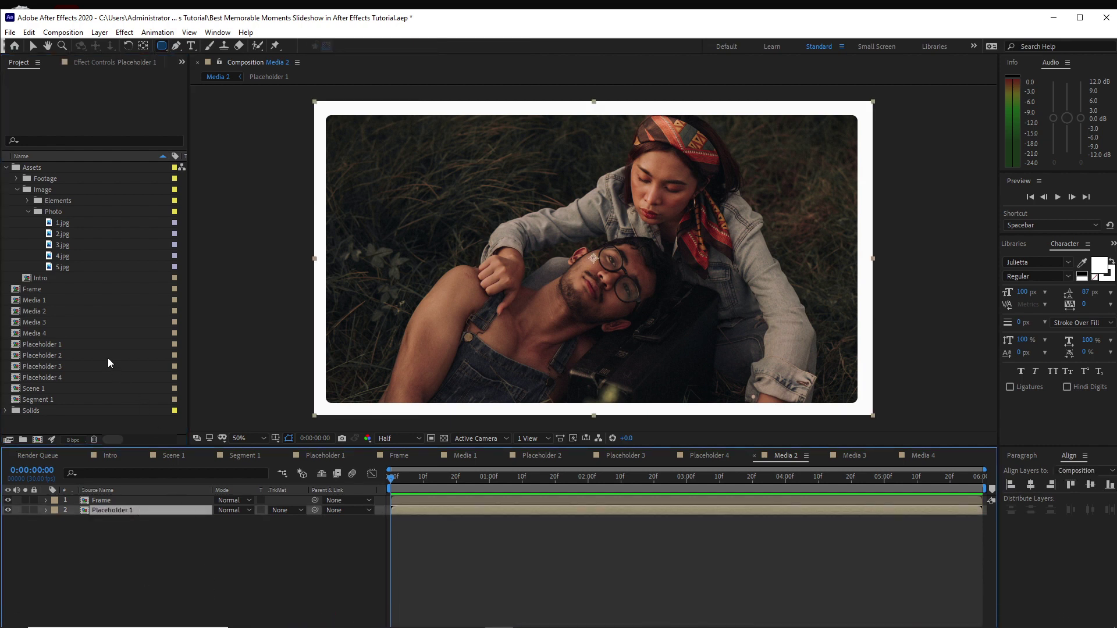
left_click_drag(108, 357, 116, 516)
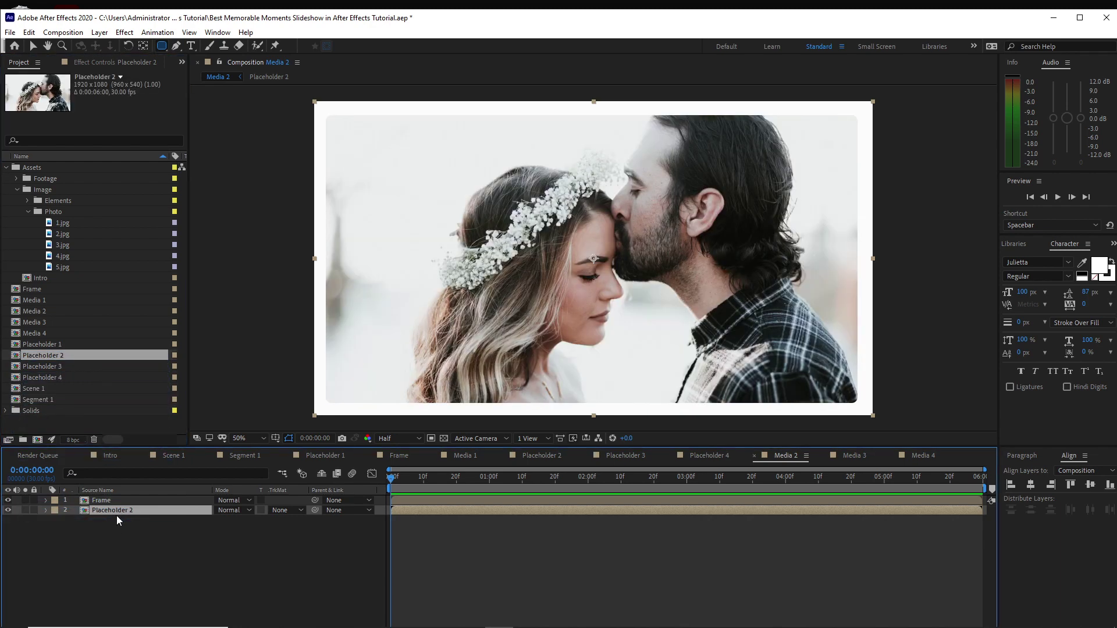
left_click(845, 458)
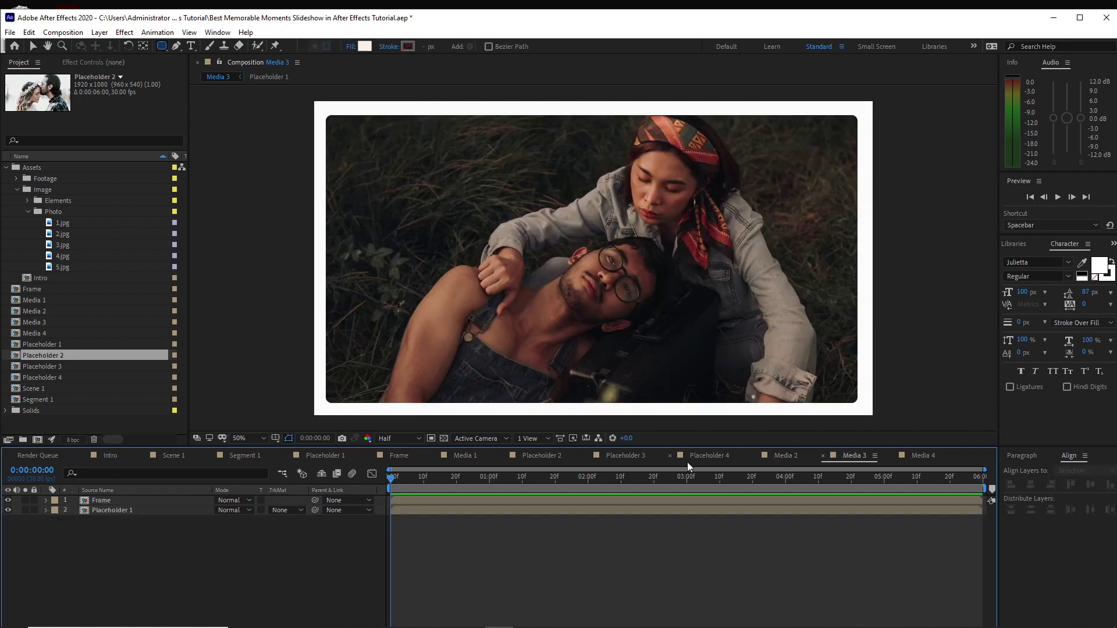
left_click(152, 508)
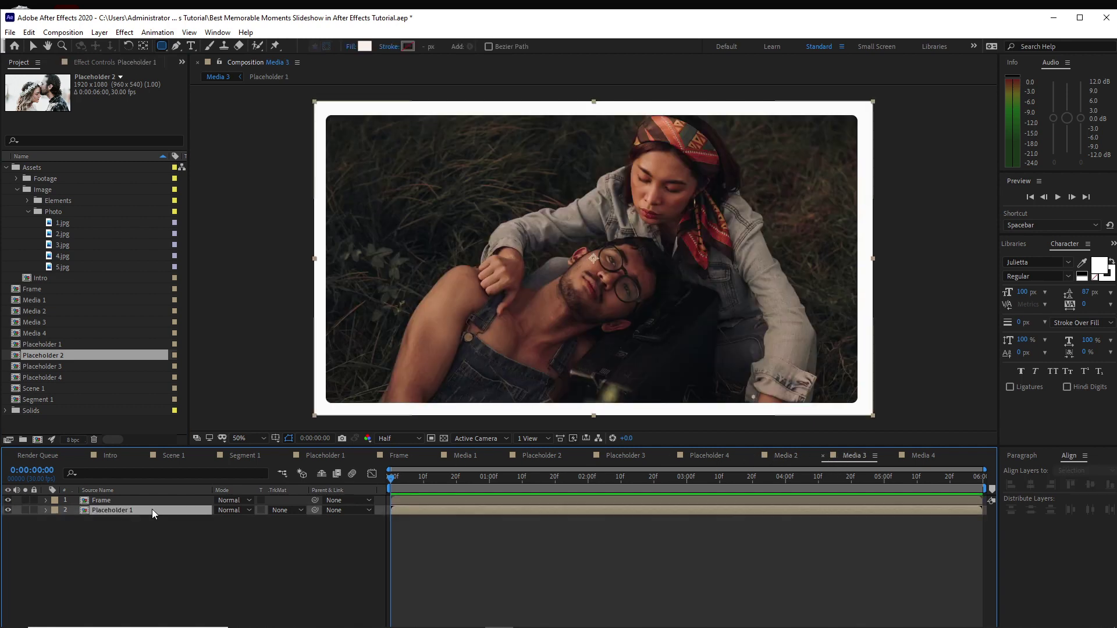
left_click_drag(85, 367, 98, 507)
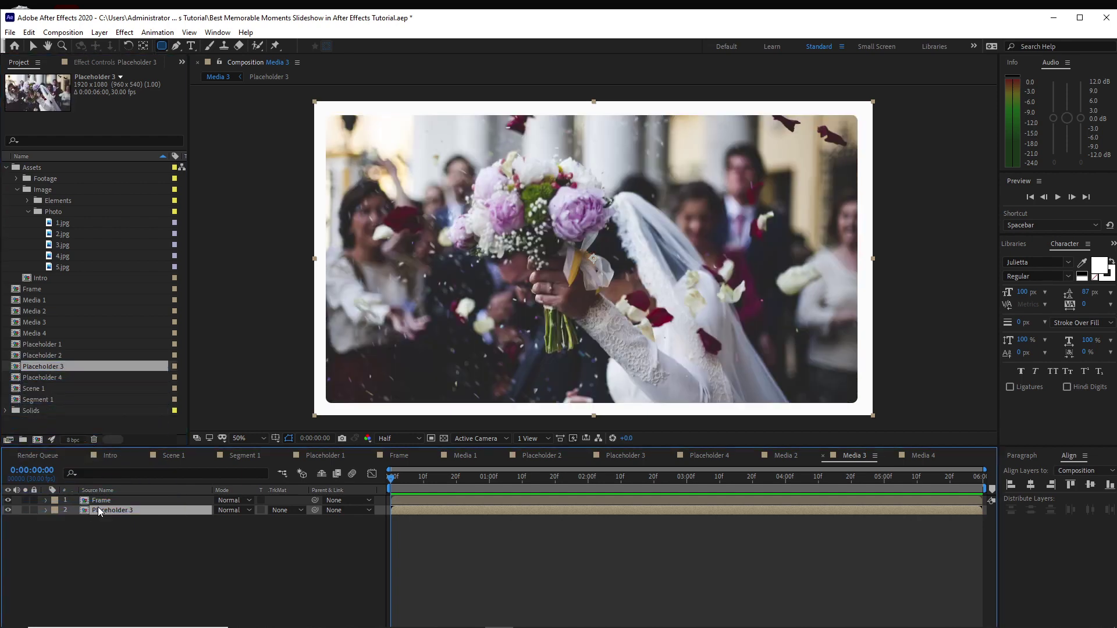
left_click(915, 456)
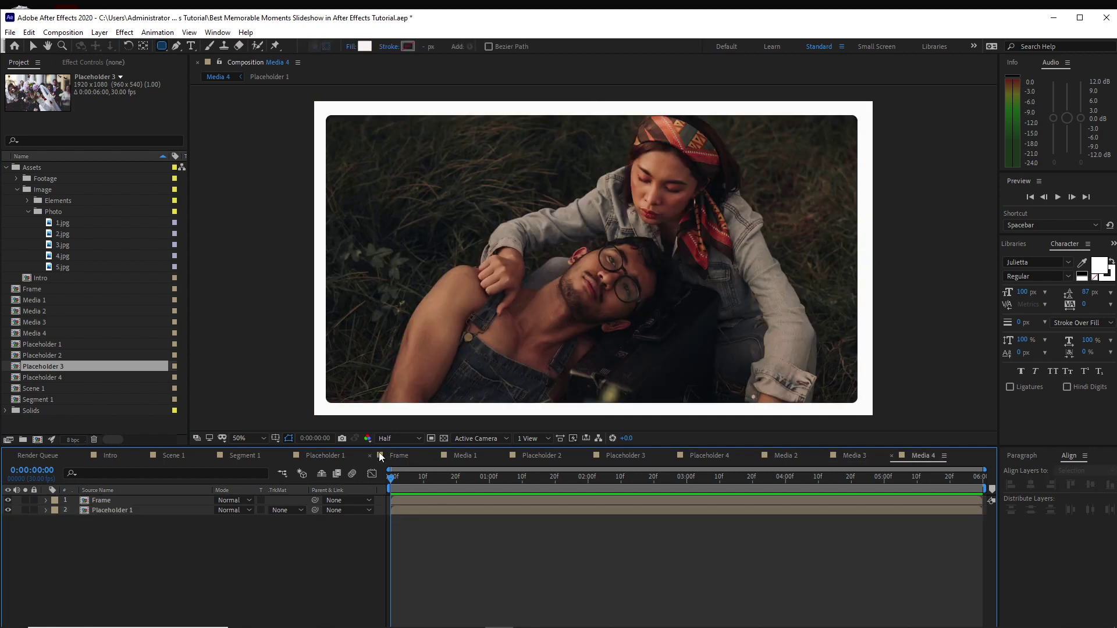
- Put Placeholder 4 into Media 4, close the extra composition tabs, and select Media 1–4
left_click_drag(99, 378, 137, 507)
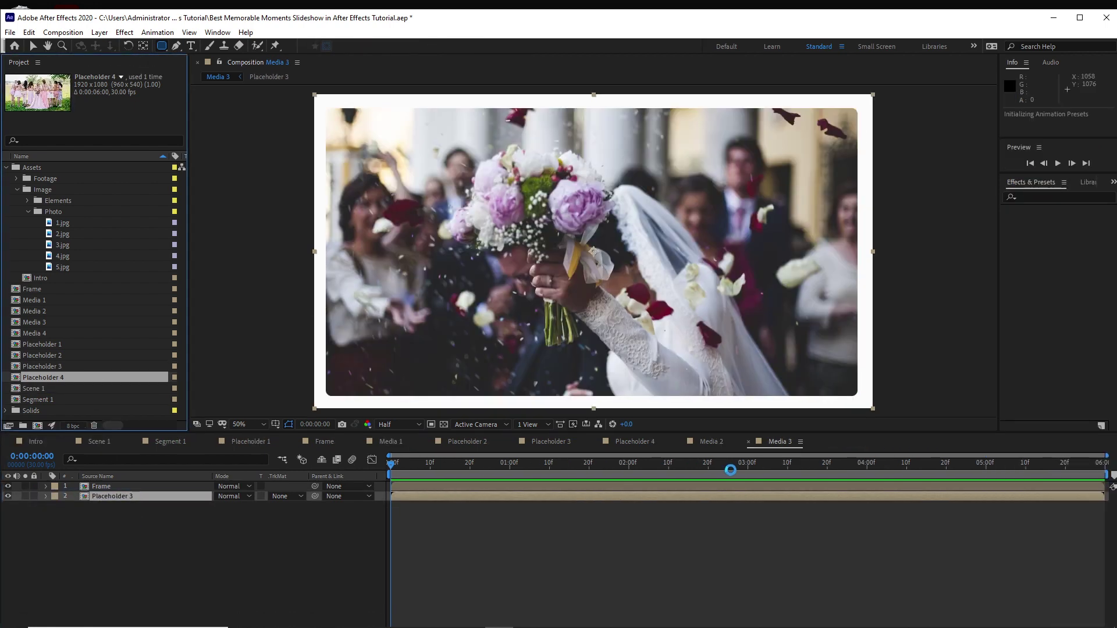
left_click(749, 447)
left_click(679, 442)
left_click(595, 443)
left_click(512, 442)
left_click(428, 442)
left_click(359, 442)
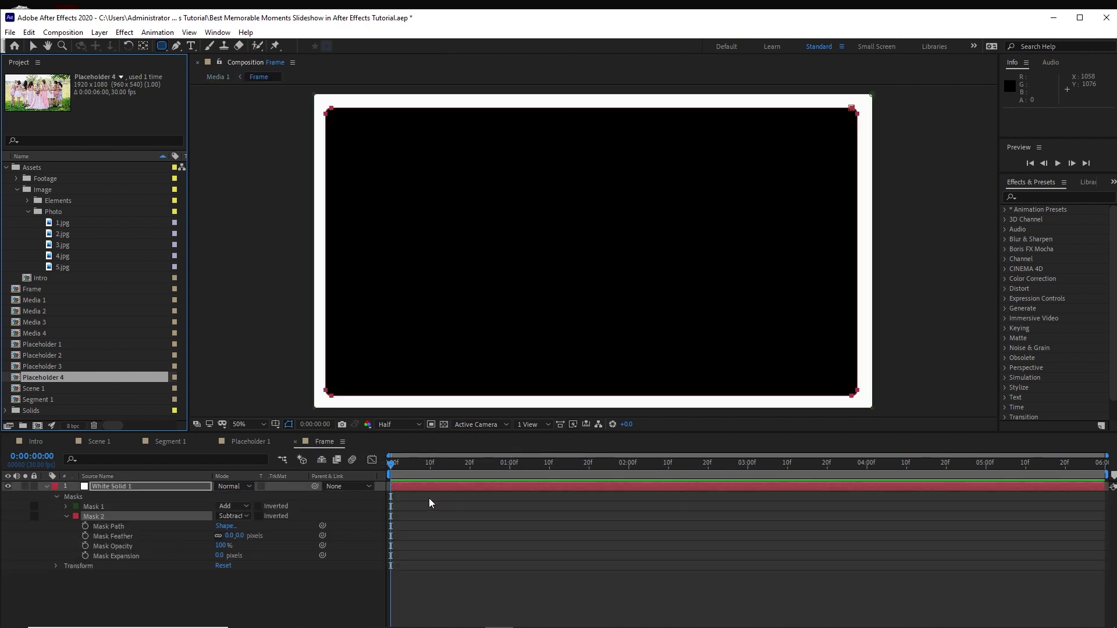
left_click(295, 442)
left_click(212, 442)
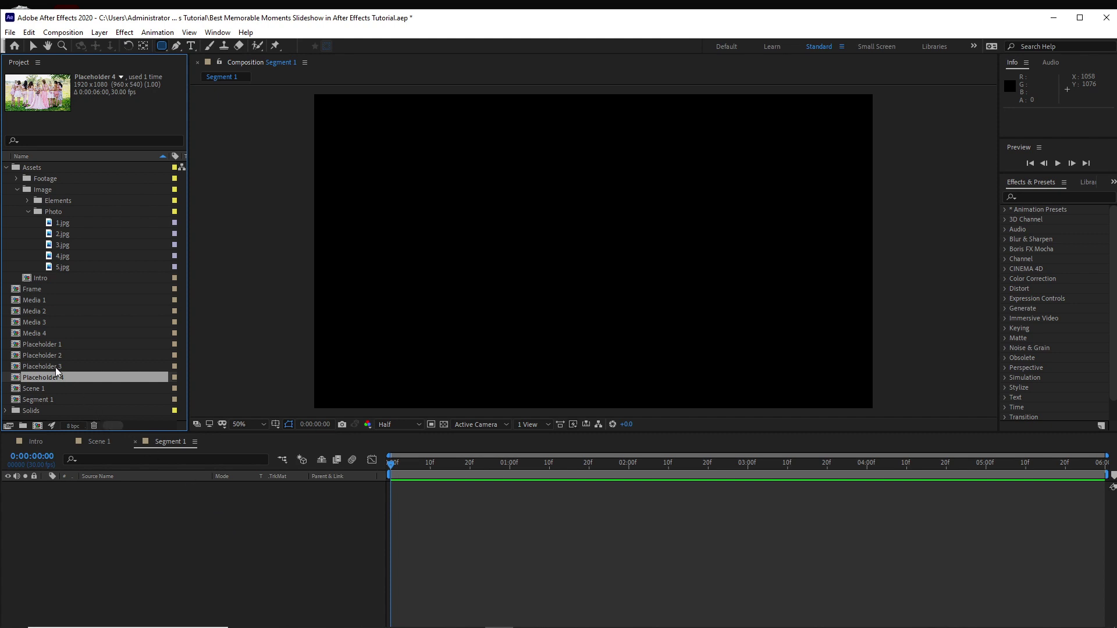
left_click_drag(6, 298, 150, 562)
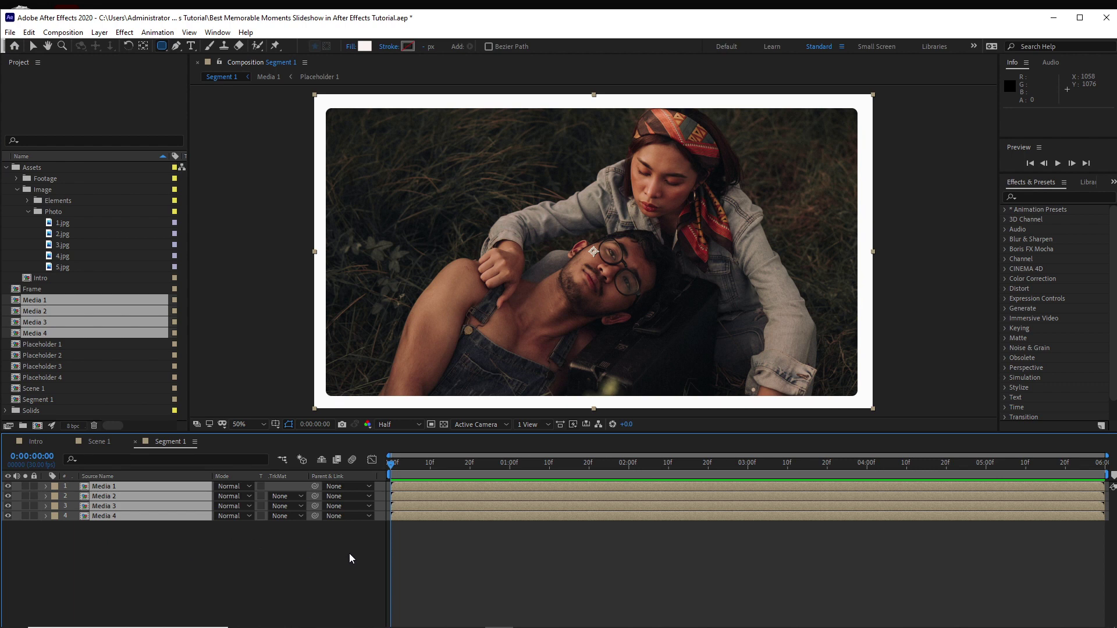
- Scale all four Media layers in Segment 1 to 50%
key("s")
left_click(232, 496)
type("50")
key("Return")
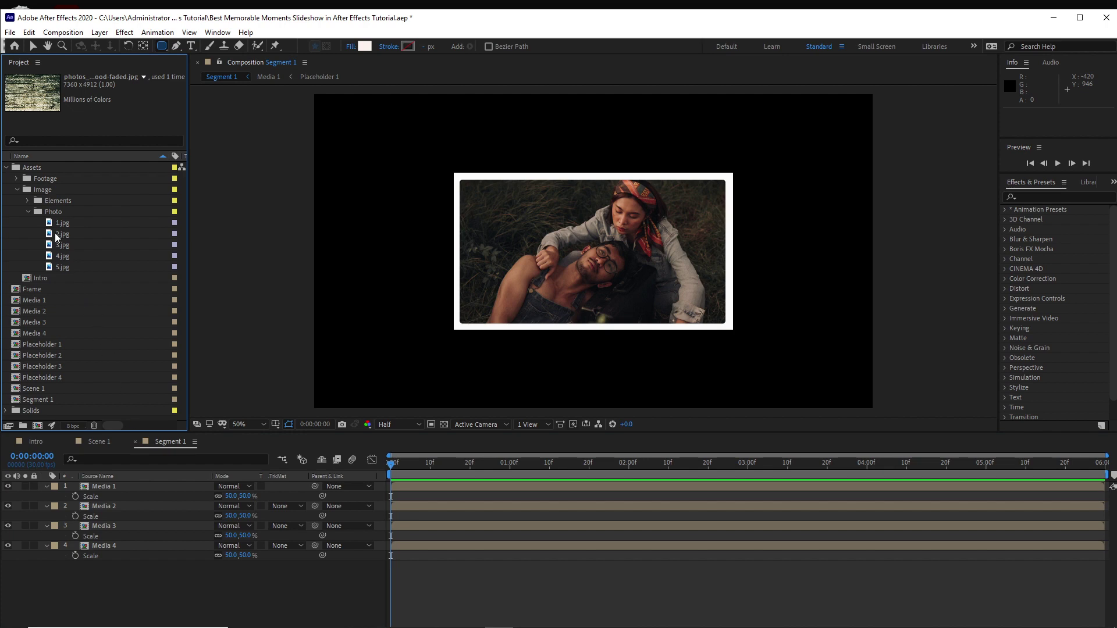
- Add the wood texture from Elements as the bottom background layer, scaled to 27%
left_click(28, 212)
left_click(27, 200)
left_click_drag(64, 238, 125, 587)
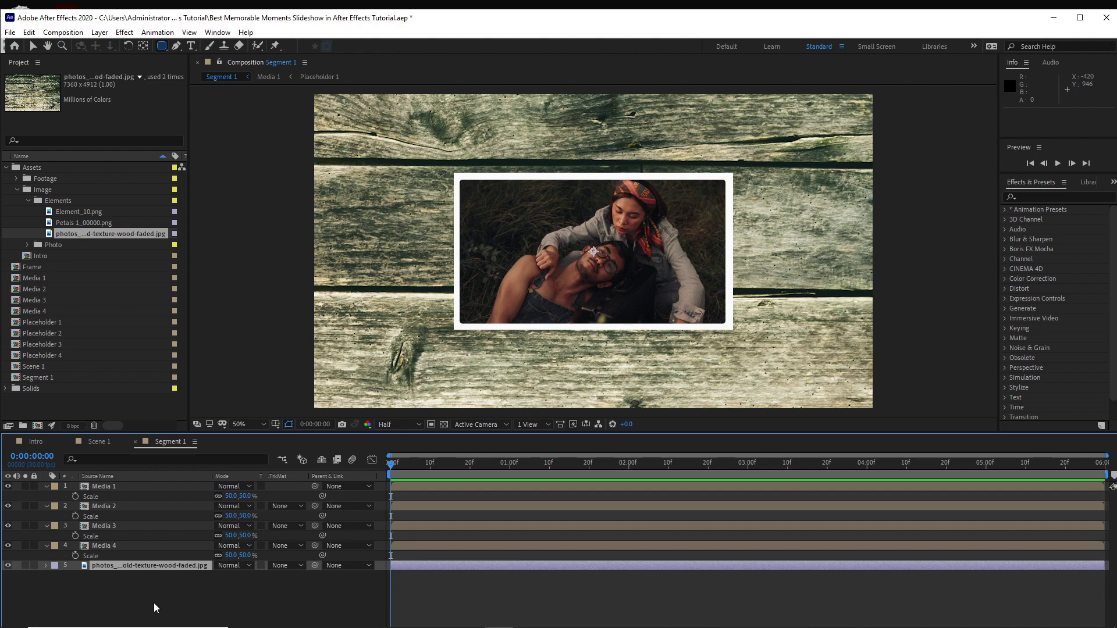
key("s")
left_click(231, 576)
type("2")
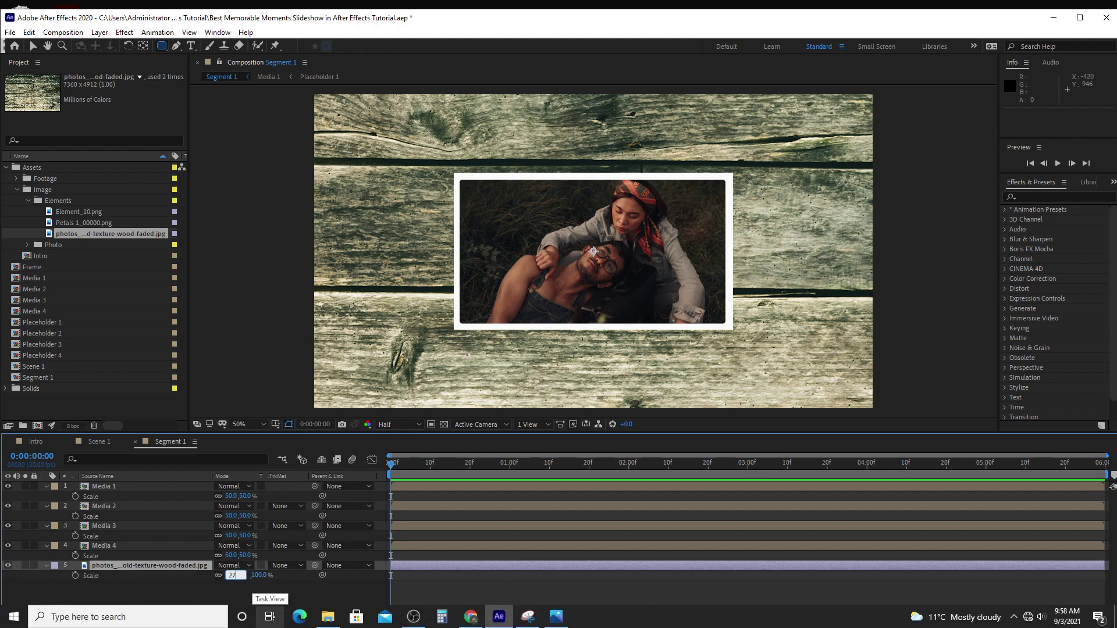
type("7")
left_click(188, 599)
left_click_drag(74, 484, 105, 546)
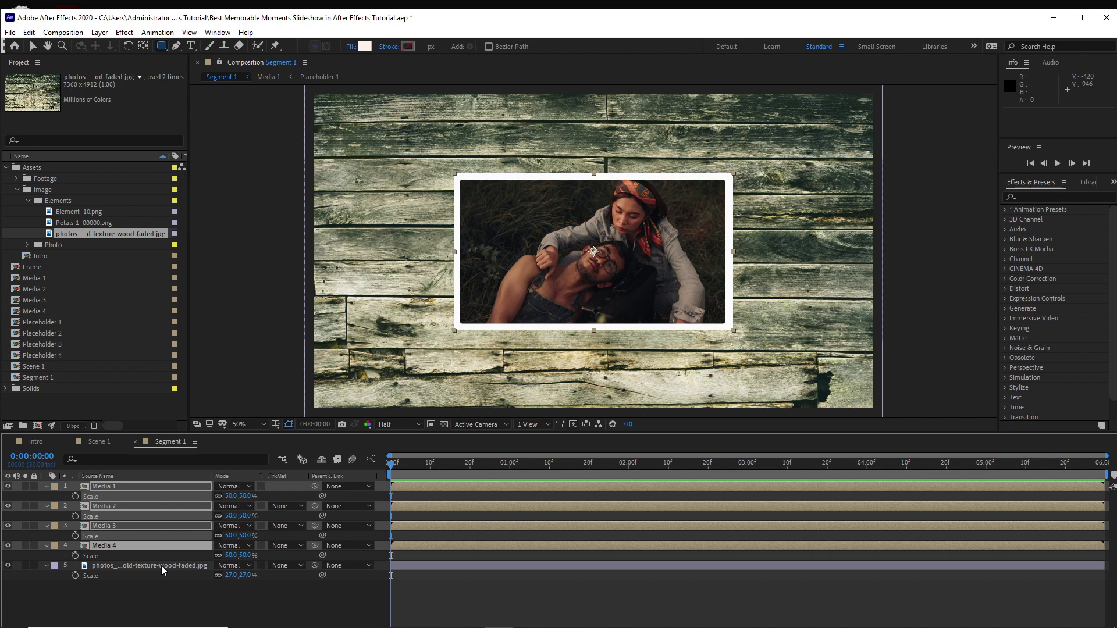
- Move Media 2 to the upper left at 334,301 and tilt it -44°
key("p")
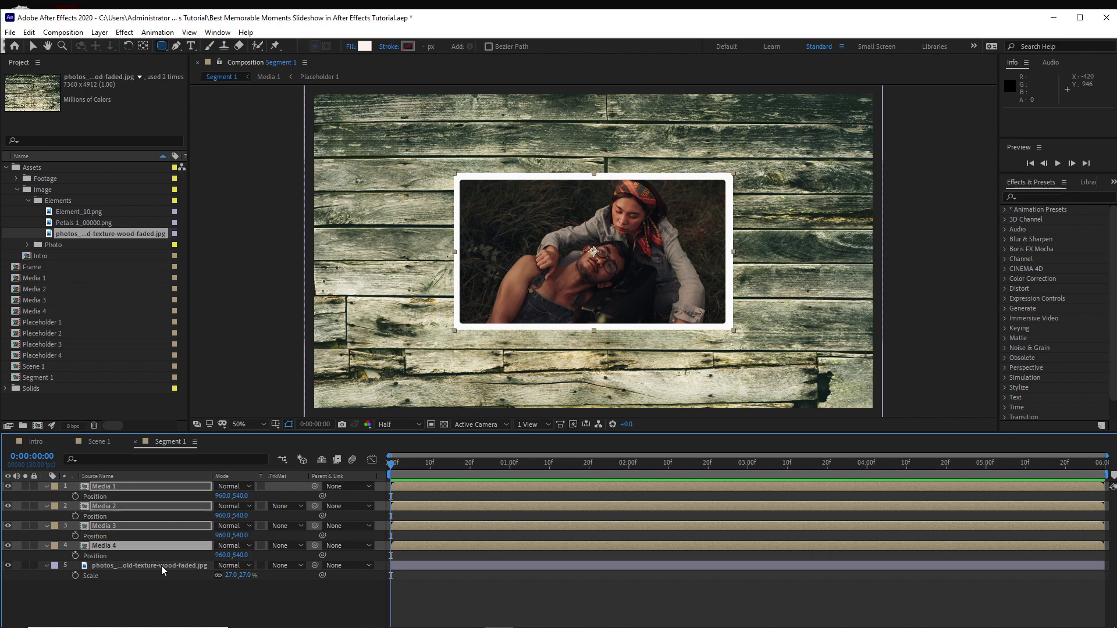
key("shift+r")
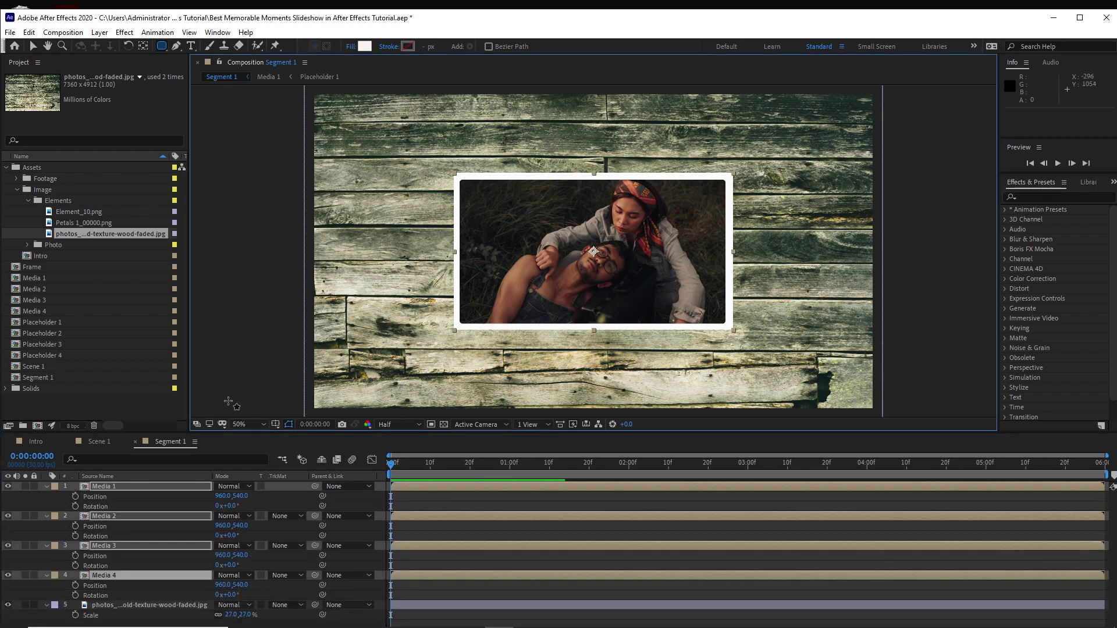
key("ctrl+z")
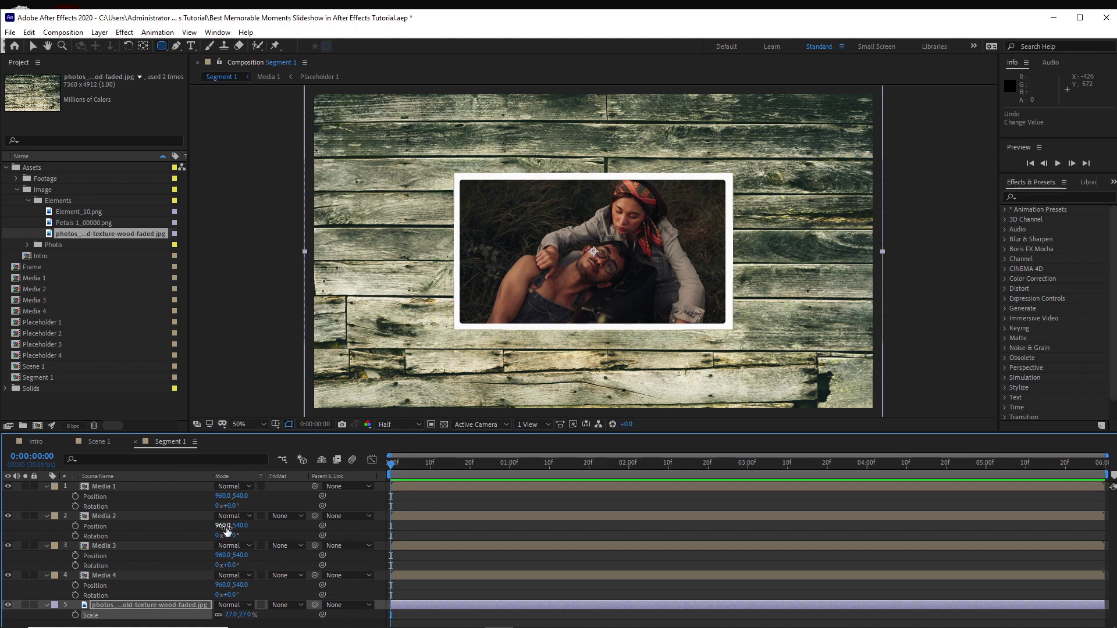
left_click_drag(227, 527, 120, 540)
left_click_drag(217, 526, 99, 528)
left_click_drag(233, 536, 143, 483)
- Place Media 3 at right (1751,294, 44°) and Media 4 along the bottom tilted 42°
left_click_drag(223, 555, 114, 558)
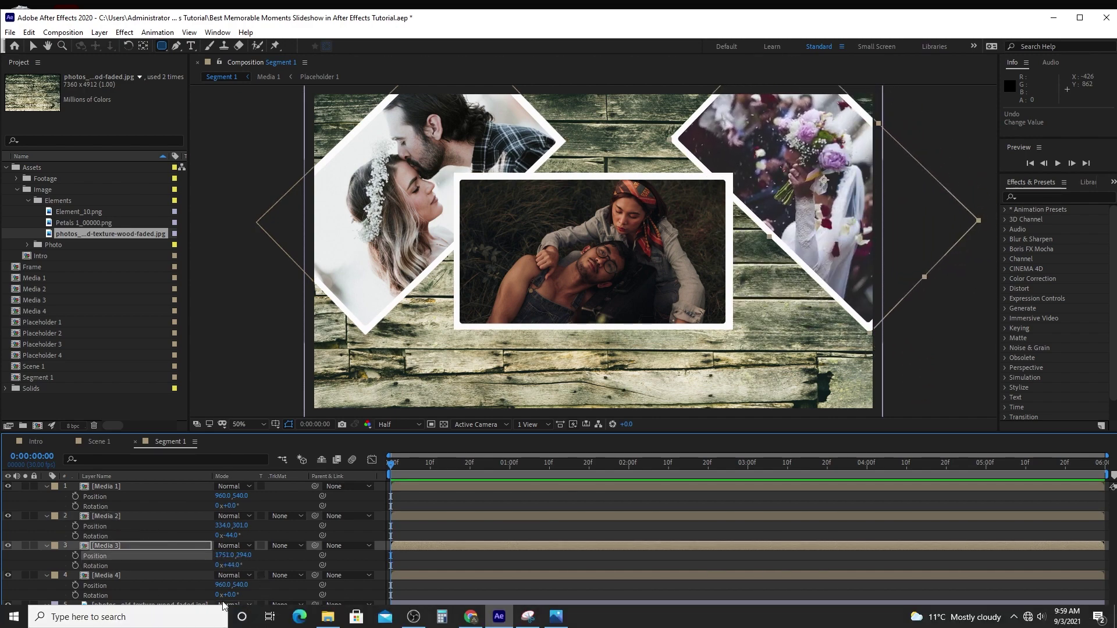
left_click_drag(242, 585, 608, 574)
left_click_drag(230, 595, 319, 585)
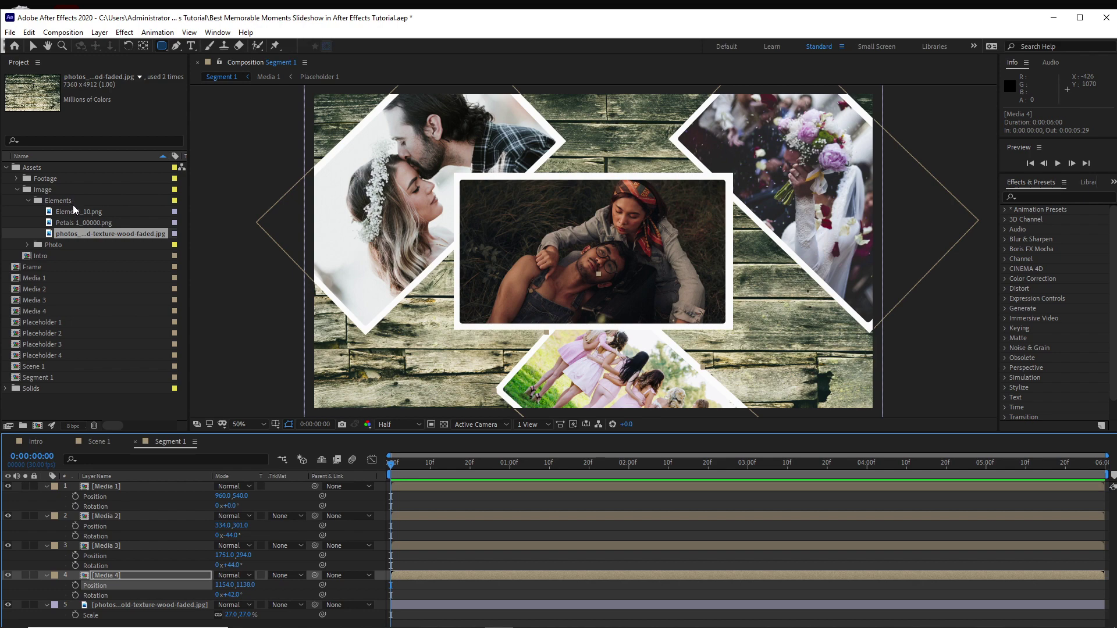
left_click(56, 224)
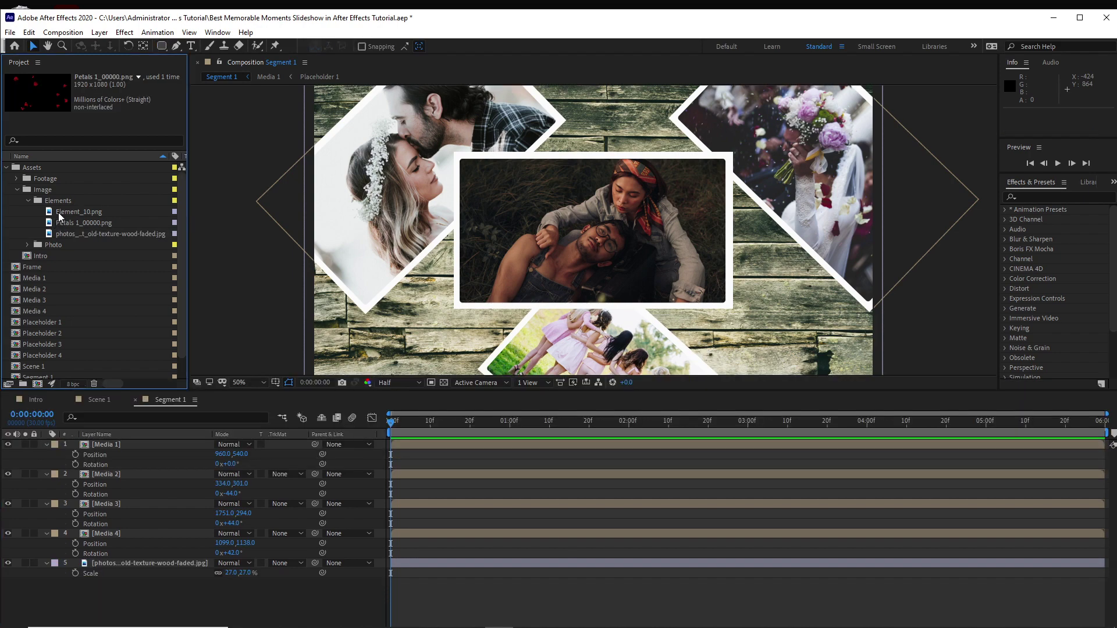
- Add Element_10.png to Segment 1 and pre-compose it into Element_10.png Comp 1, moving all attributes
left_click_drag(59, 213, 98, 563)
right_click(104, 565)
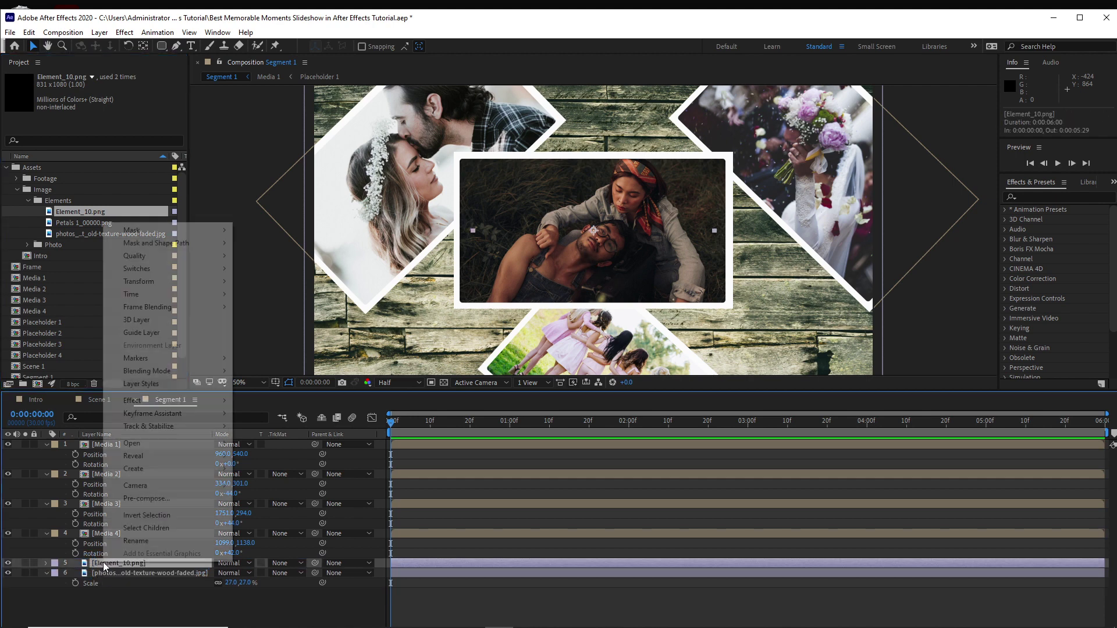
left_click(161, 499)
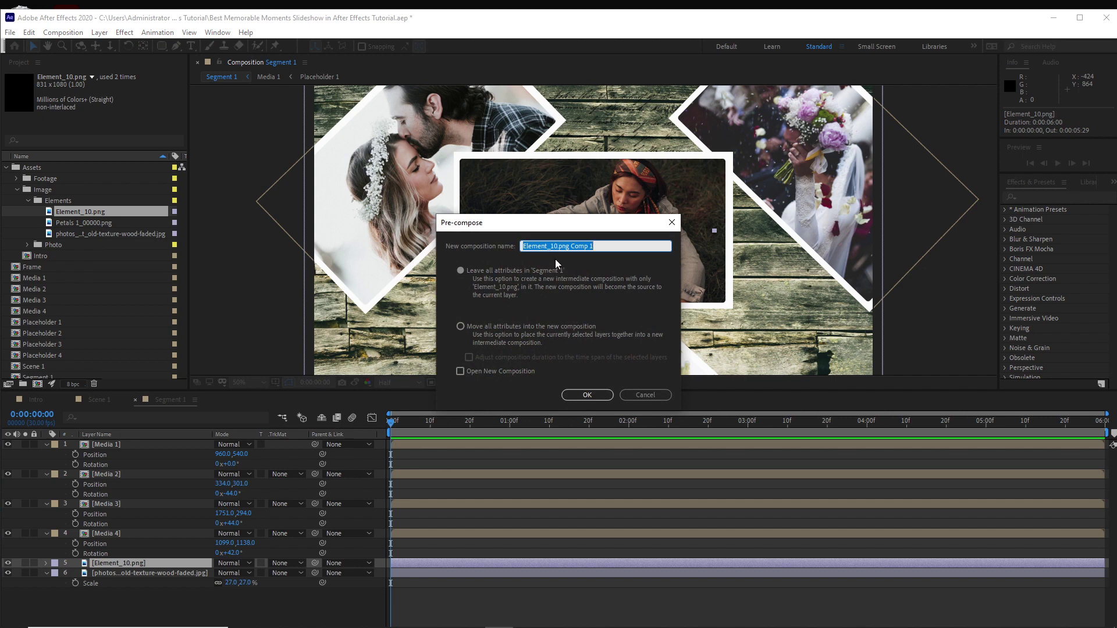
left_click(460, 327)
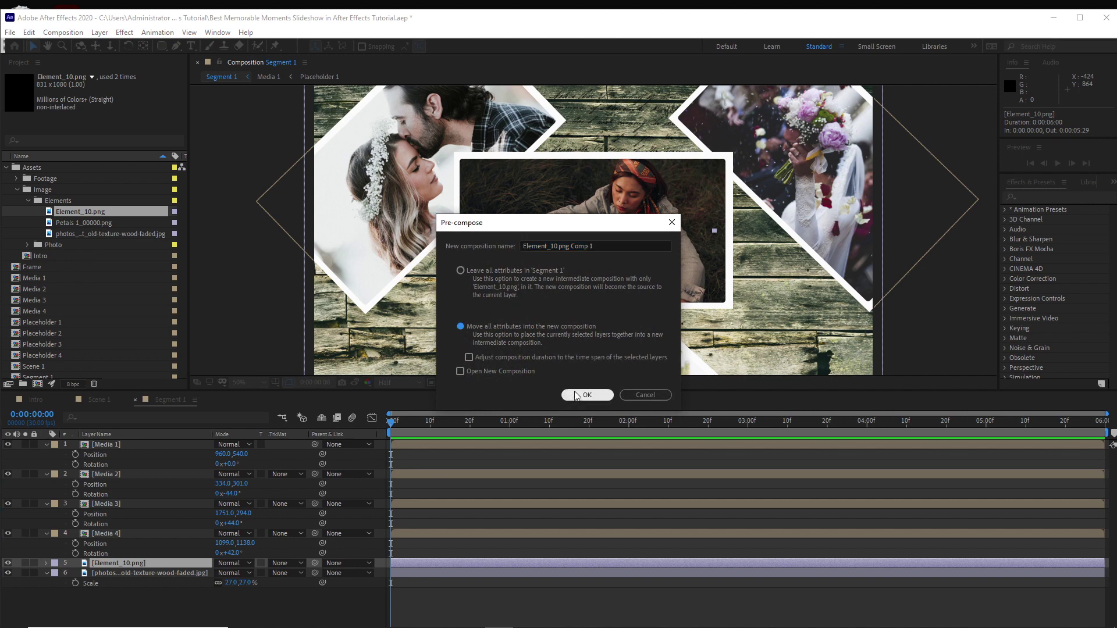
left_click(575, 396)
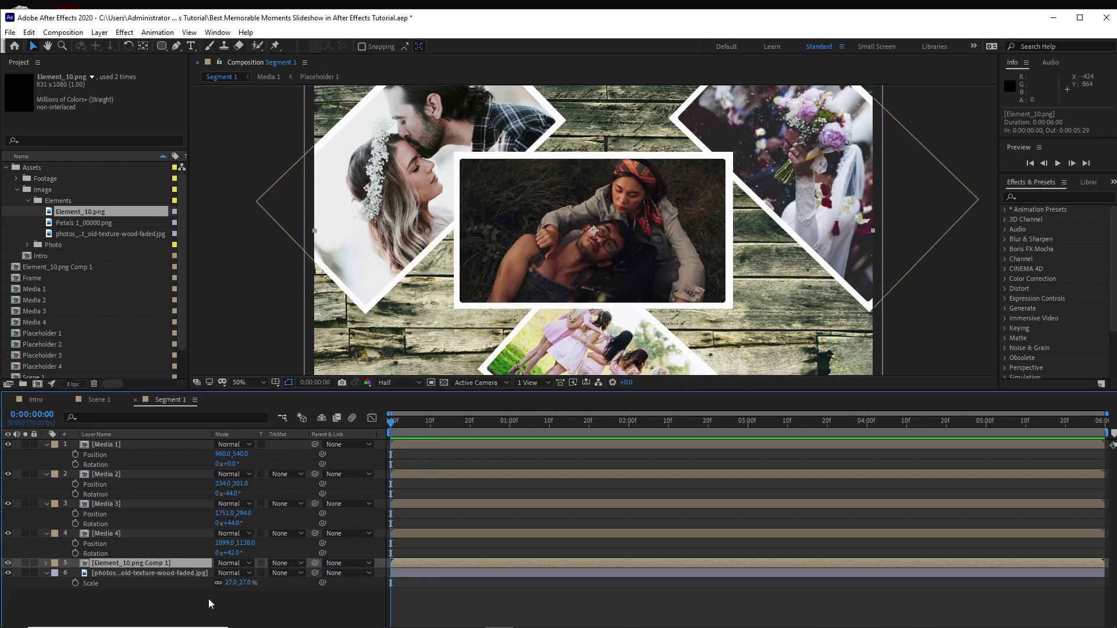
- Position the Element_10 comp layer at 1655,740 and rotate it 41°
key("p")
key("shift+r")
left_click_drag(219, 573, 294, 586)
left_click_drag(224, 576, 130, 581)
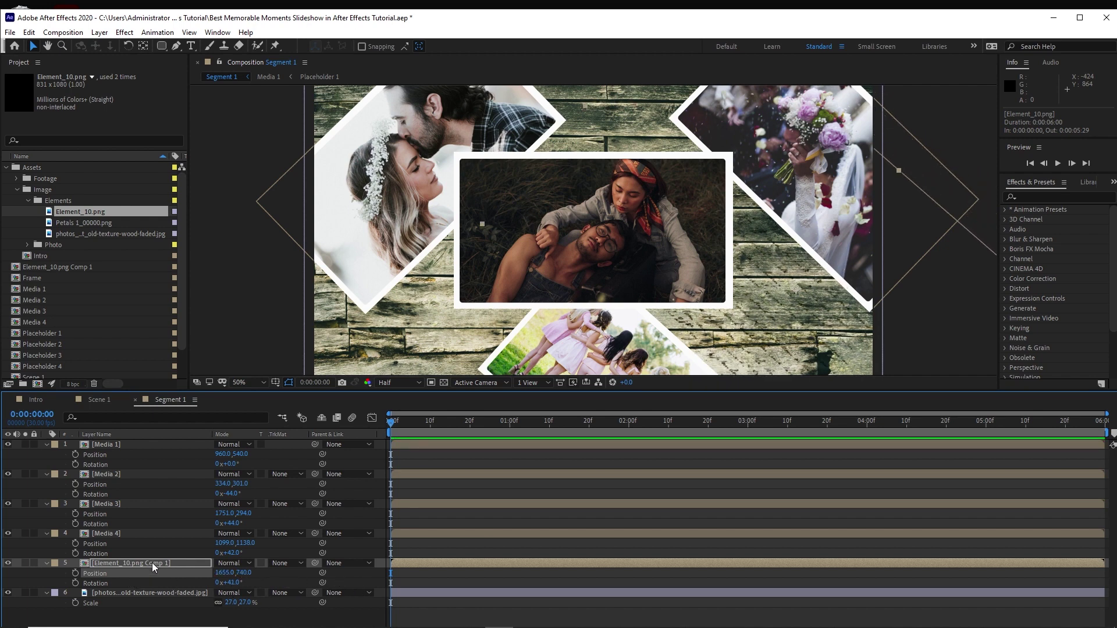
- Duplicate the line comp and place the copy at left, about 275,740, with 0° rotation
left_click(152, 563)
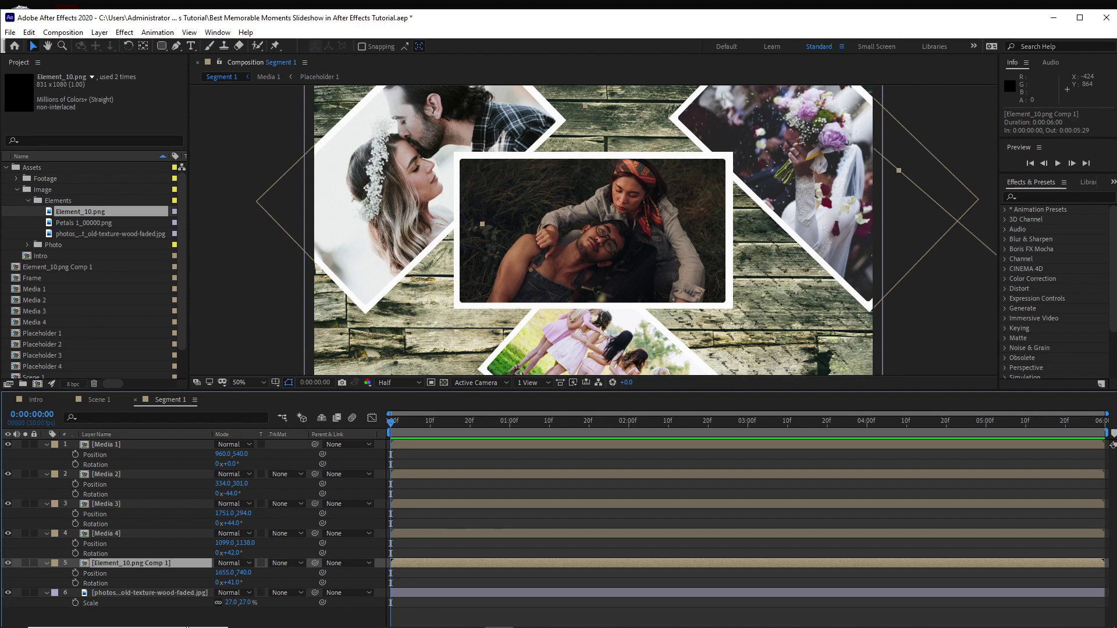
key("ctrl+d")
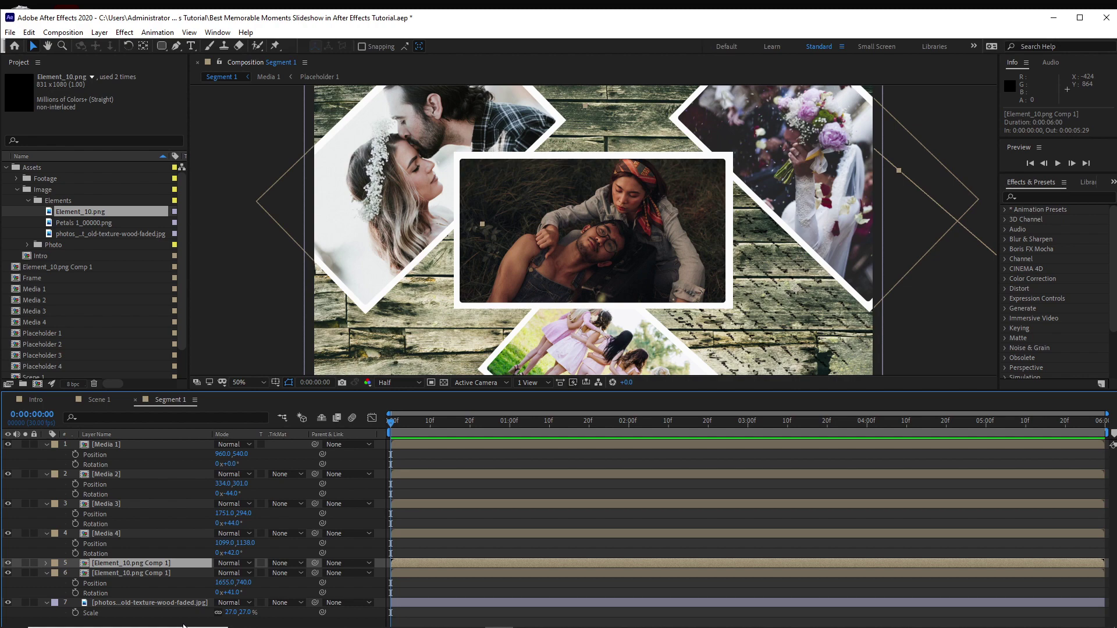
key("p")
key("shift+r")
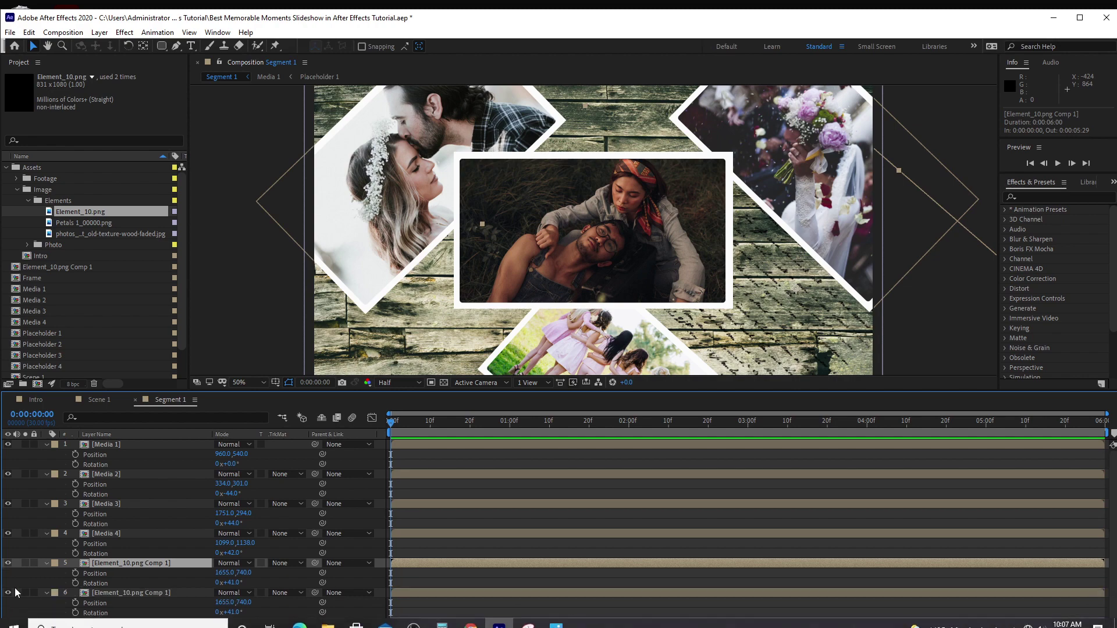
left_click_drag(225, 578, 163, 591)
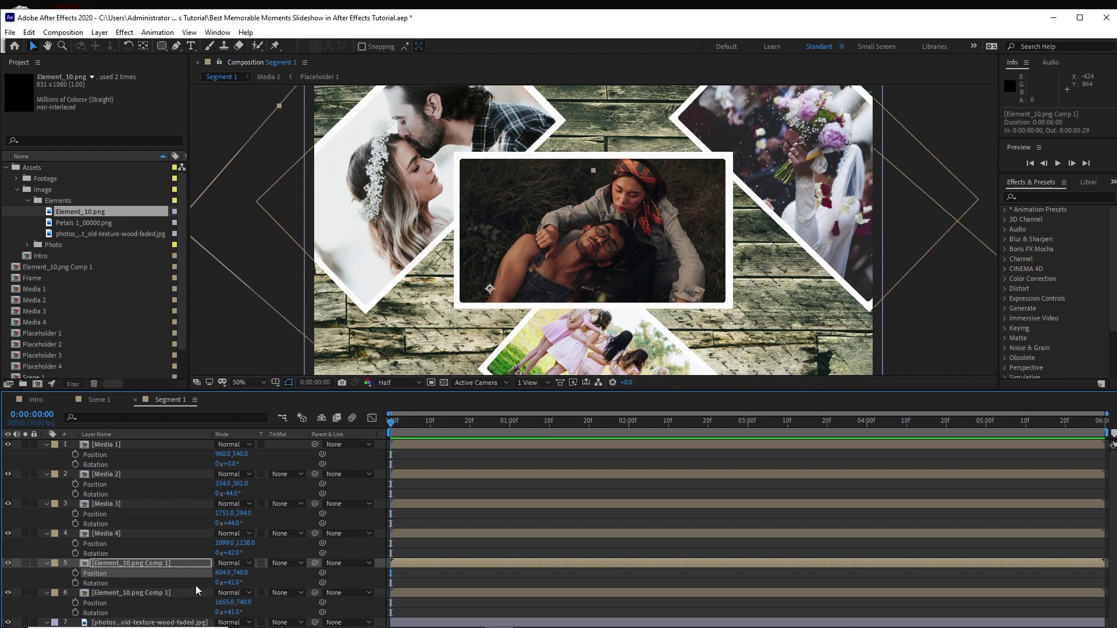
left_click(230, 582)
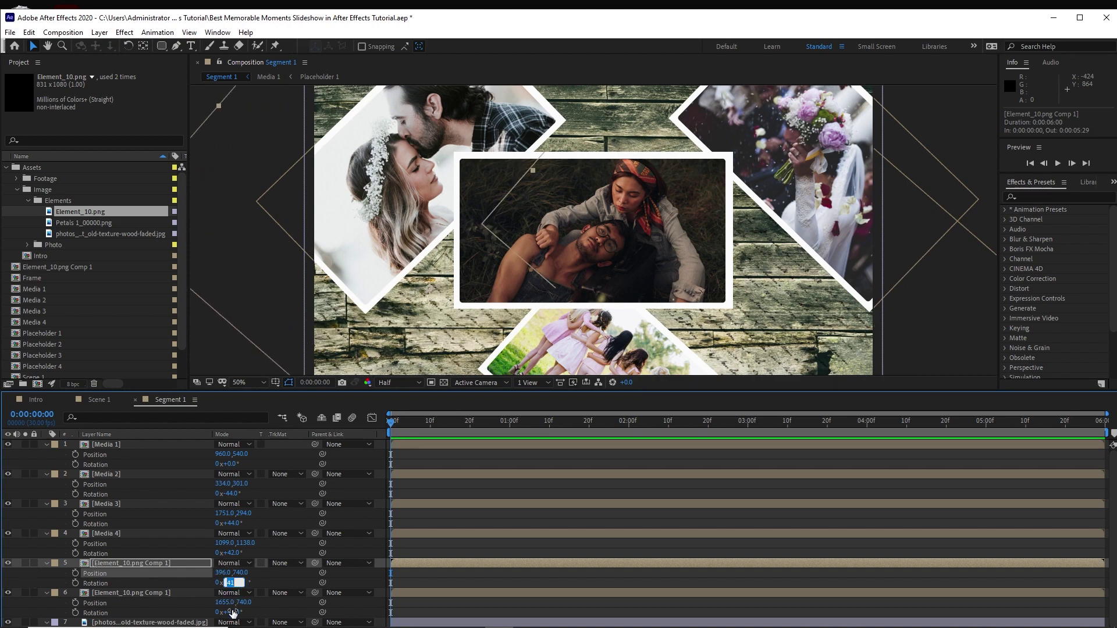
mouse_move(241, 618)
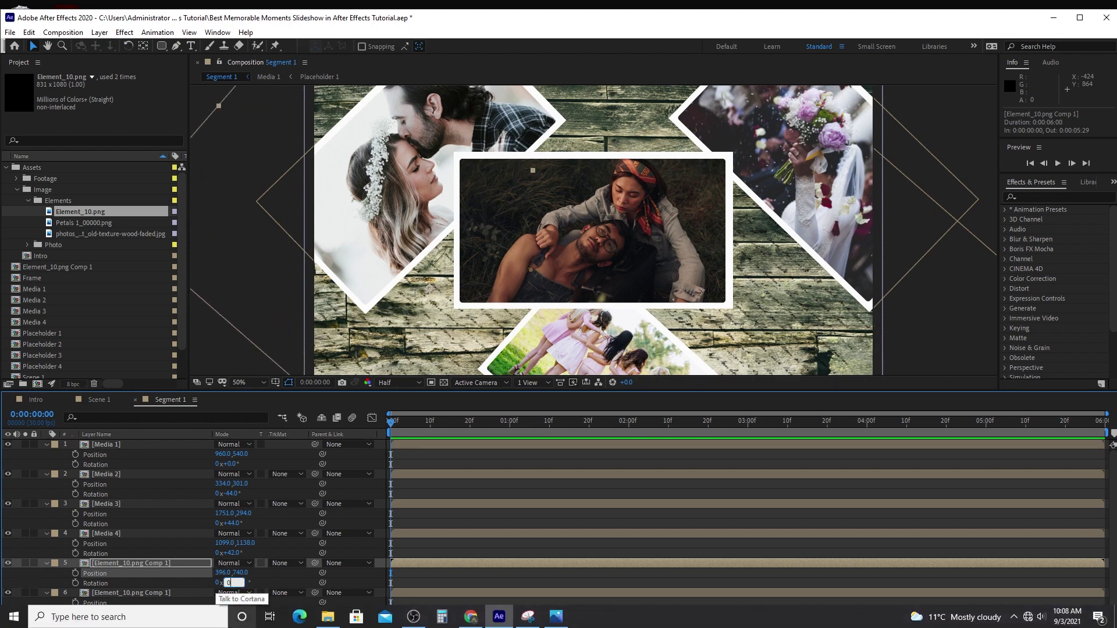
type("0")
key("Return")
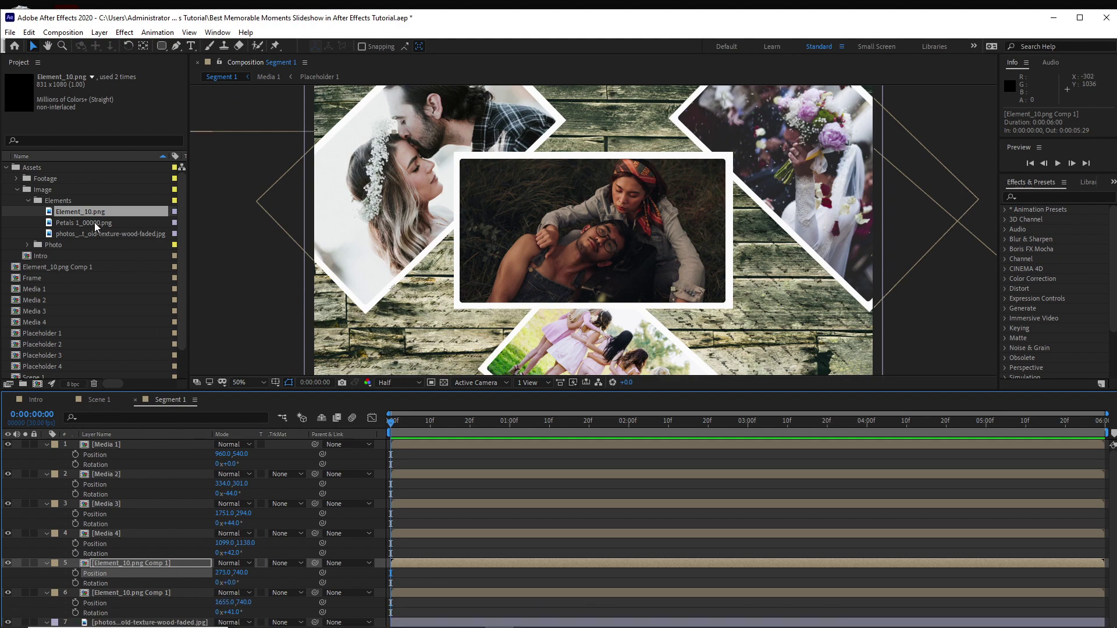
- Add Petals 1_00000.png above Media 1 and pre-compose it as Petals 1_00000.png Comp 1
left_click_drag(95, 222, 106, 445)
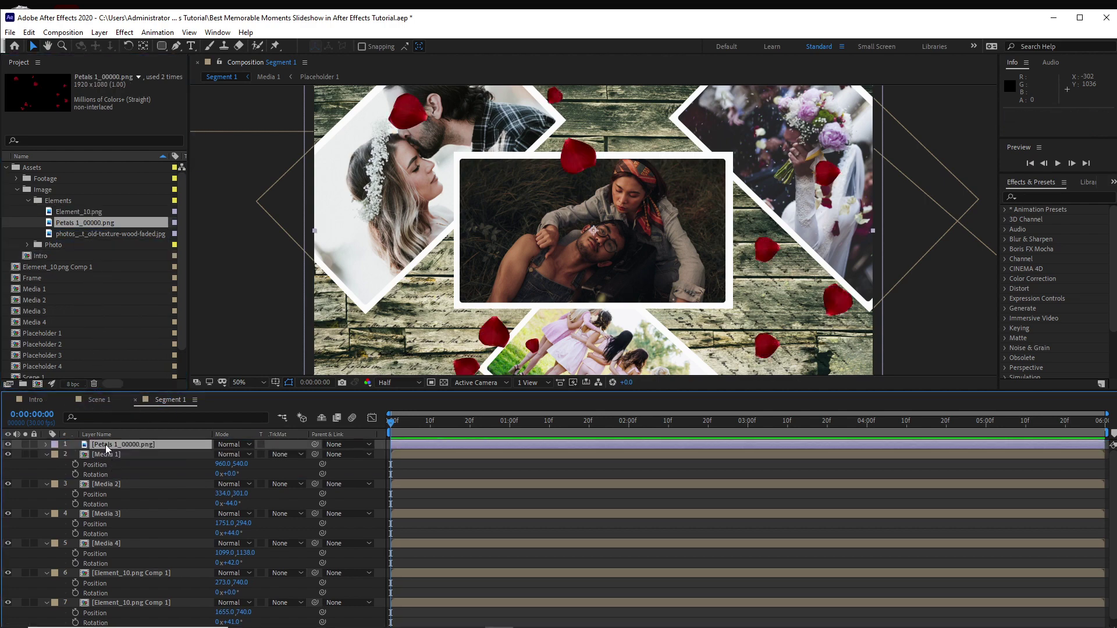
left_click(47, 455)
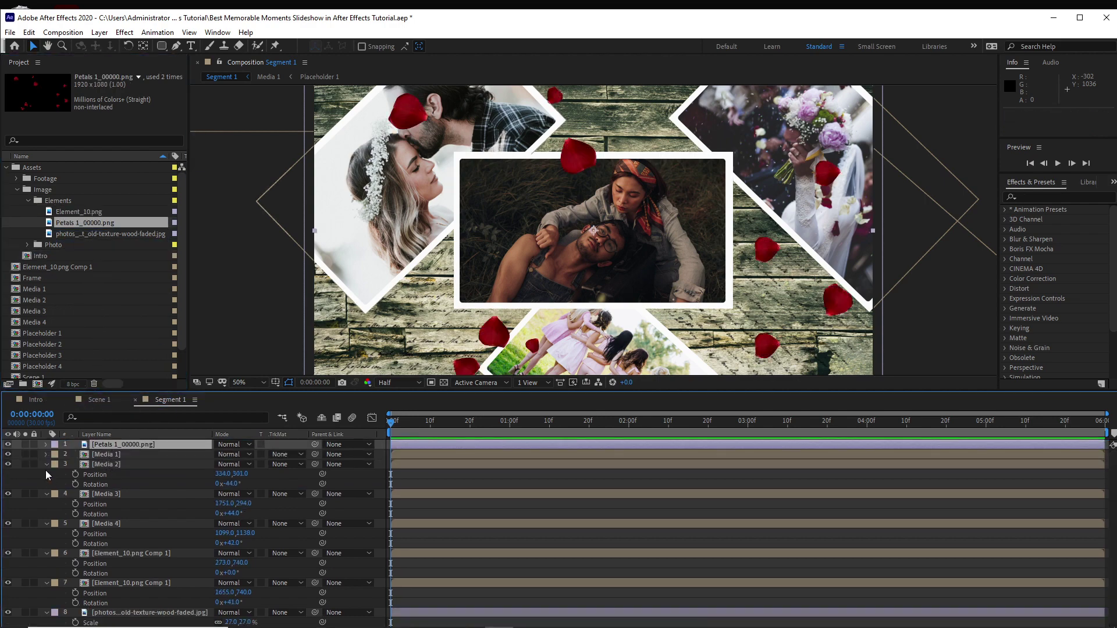
left_click(47, 464)
left_click(46, 484)
left_click(46, 494)
left_click(46, 504)
left_click(46, 514)
right_click(124, 443)
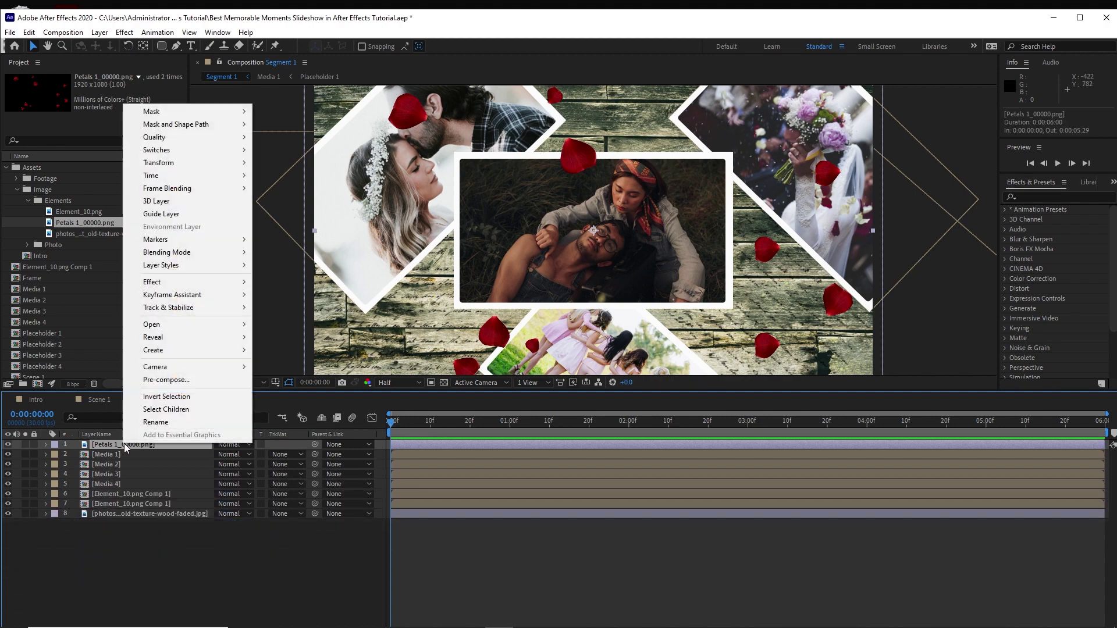
left_click(152, 410)
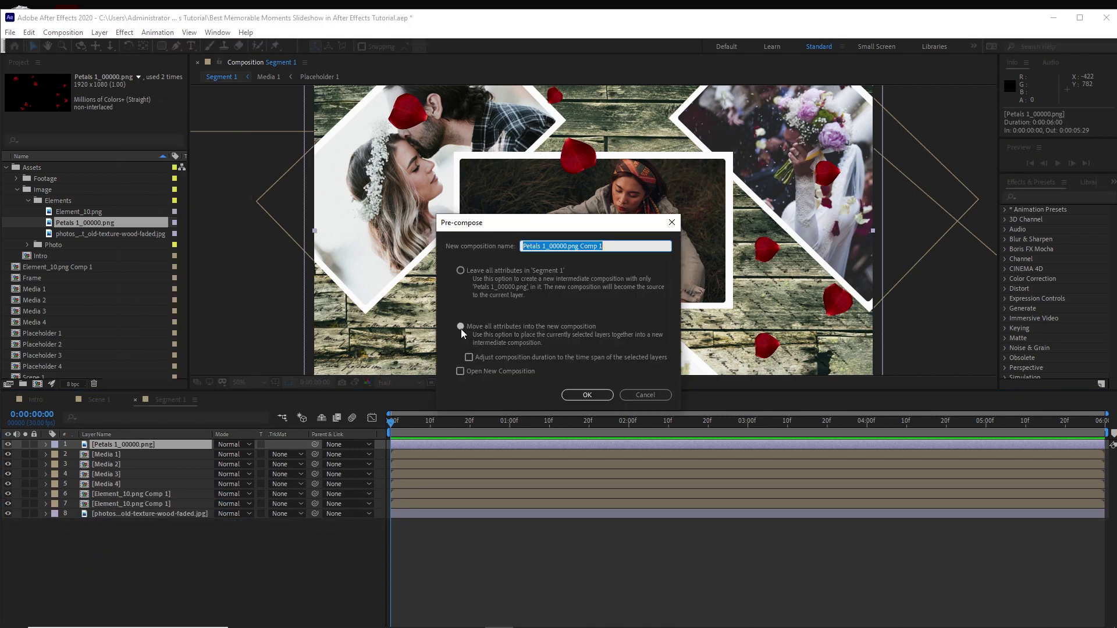
left_click(461, 327)
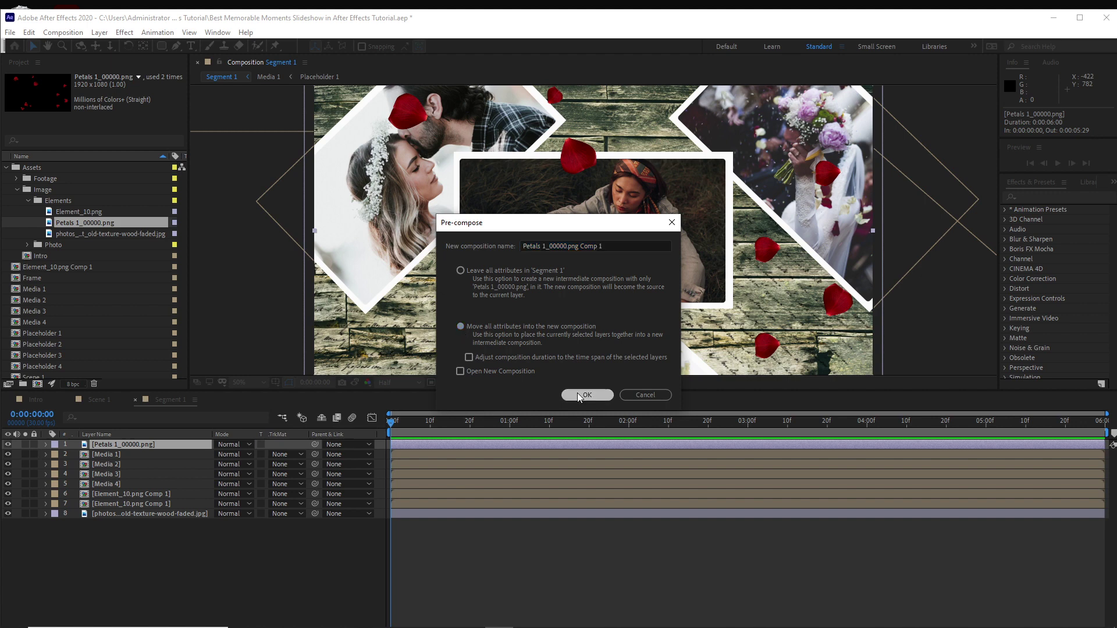
left_click(588, 395)
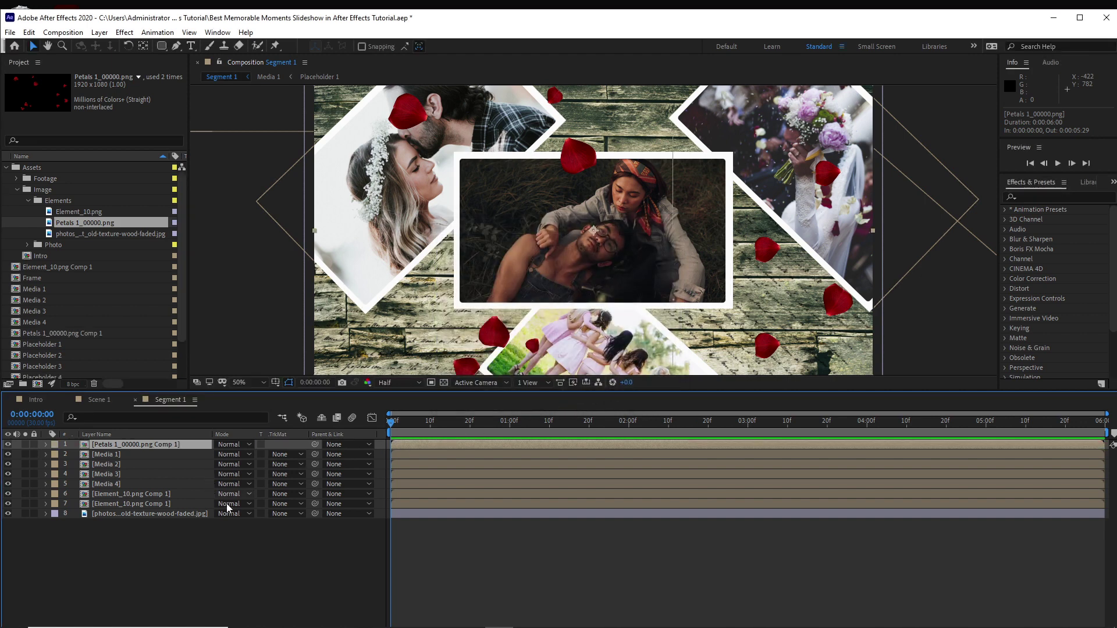
- Scale the petals comp to 50% and show its Position and Rotation
key("s")
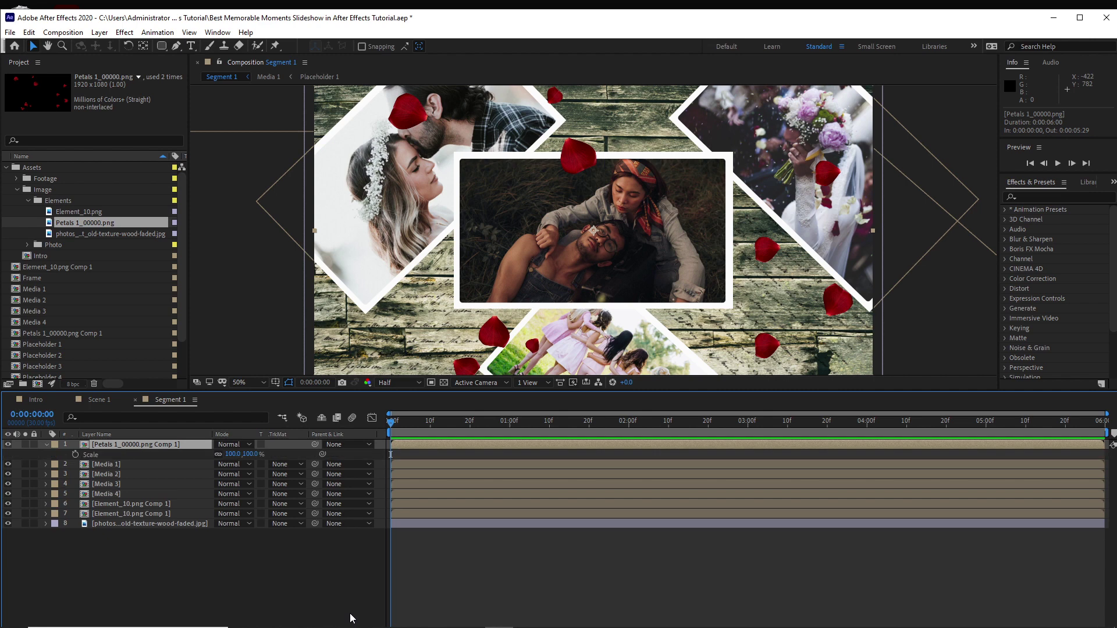
left_click(232, 455)
type("5")
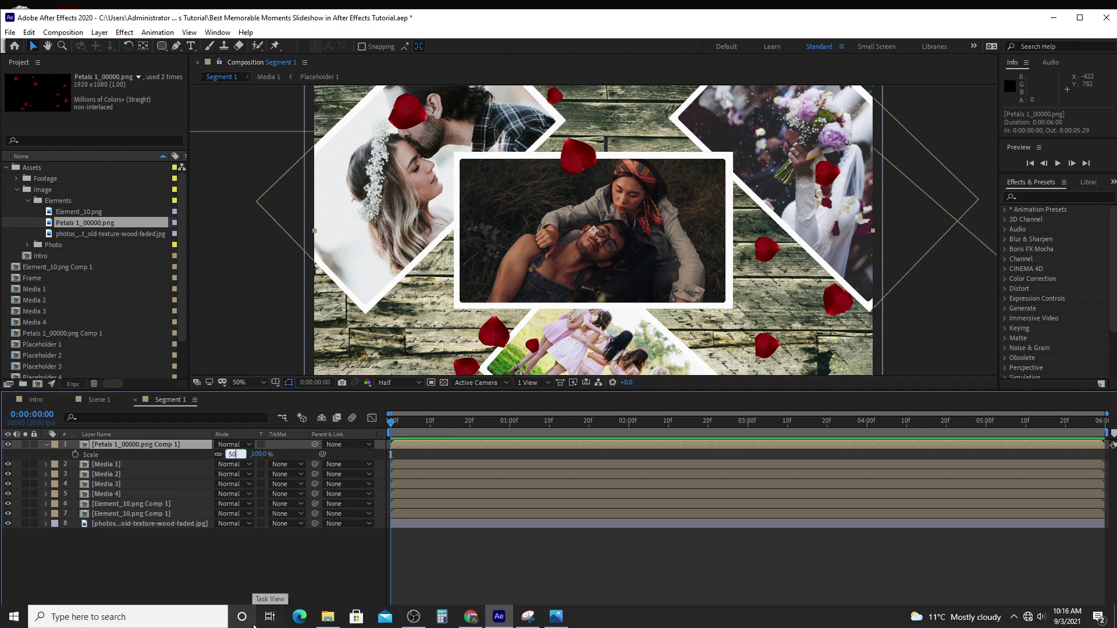
type("0")
key("Return")
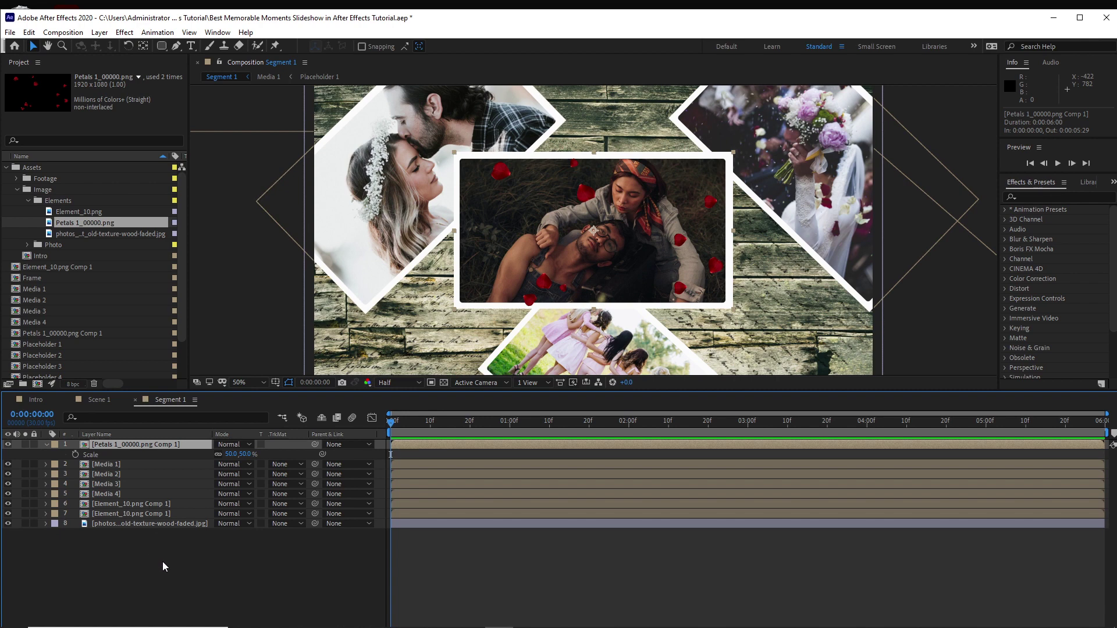
key("p")
key("shift+r")
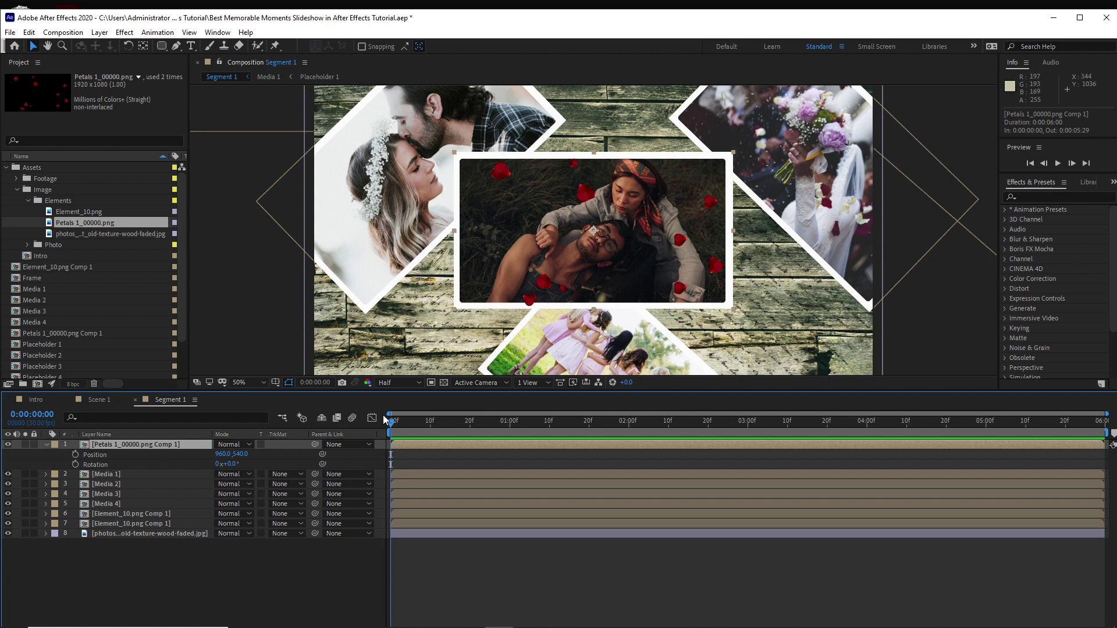
- Move the petals right and lower, turn them 45°, then duplicate and shift the copy down-left
left_click_drag(225, 454, 556, 452)
mouse_move(245, 454)
left_mouse_down()
mouse_move(231, 470)
mouse_move(250, 464)
left_mouse_up()
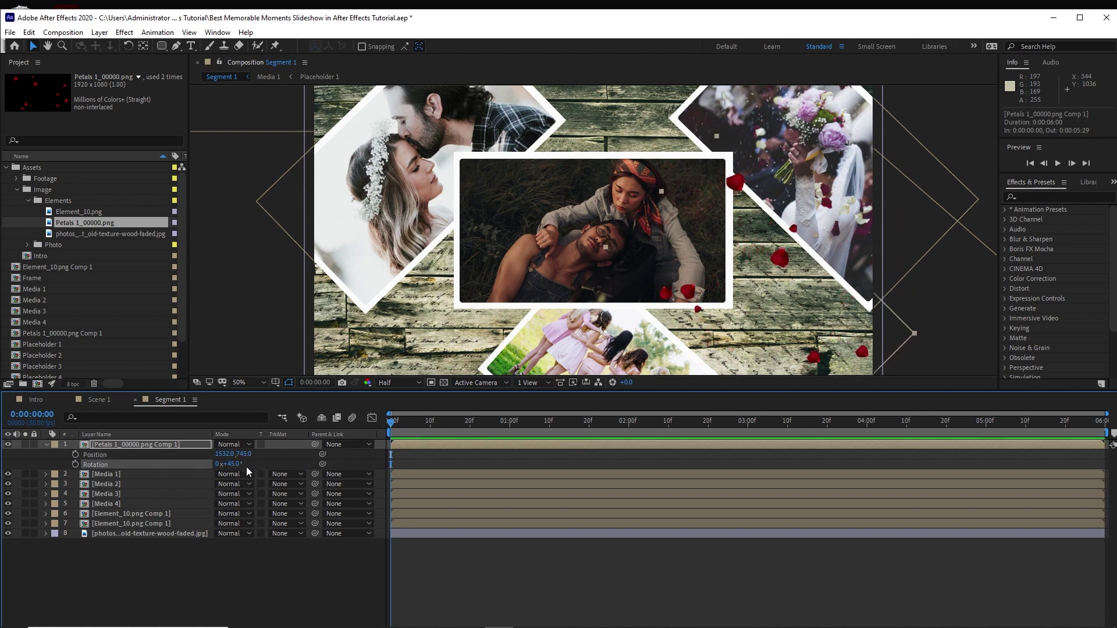
left_click(169, 444)
left_click(28, 32)
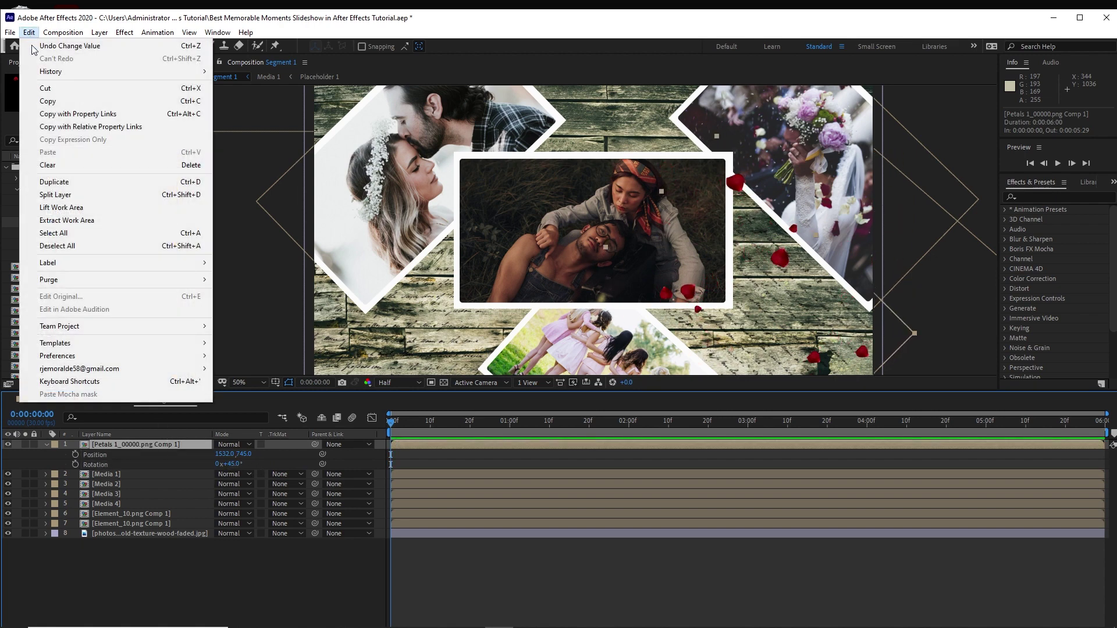
left_click(56, 182)
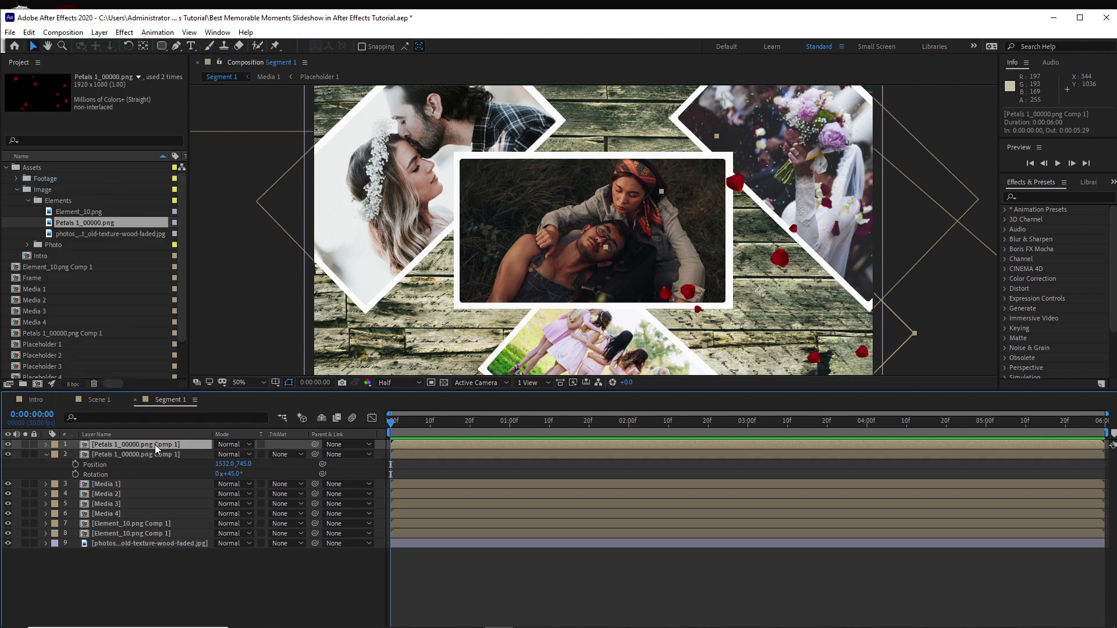
key("p")
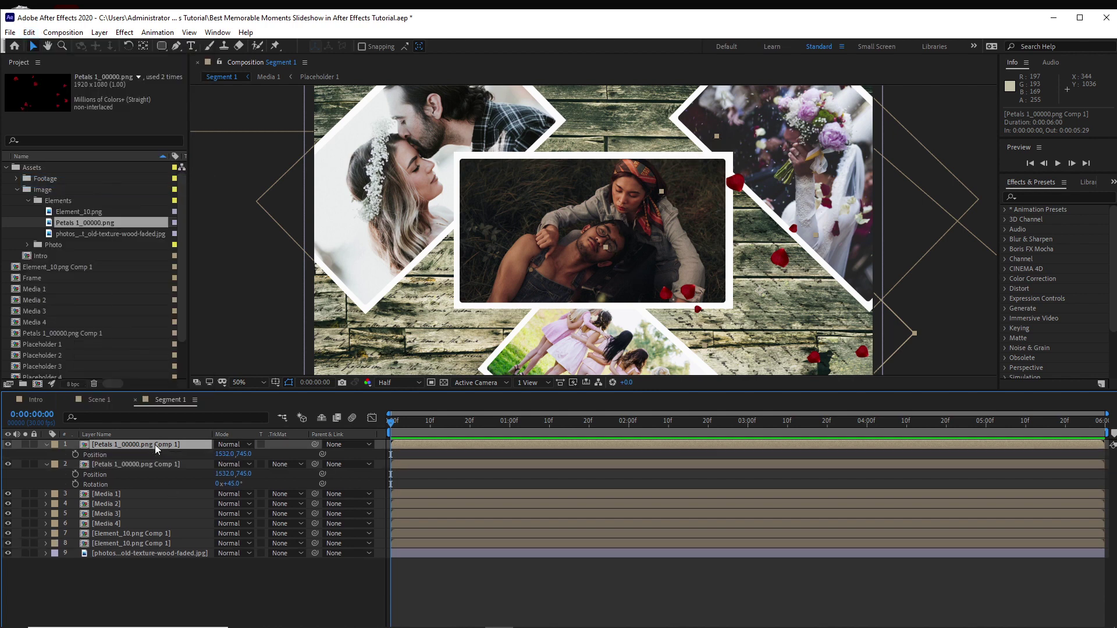
key("shift+r")
left_click_drag(225, 455, 51, 459)
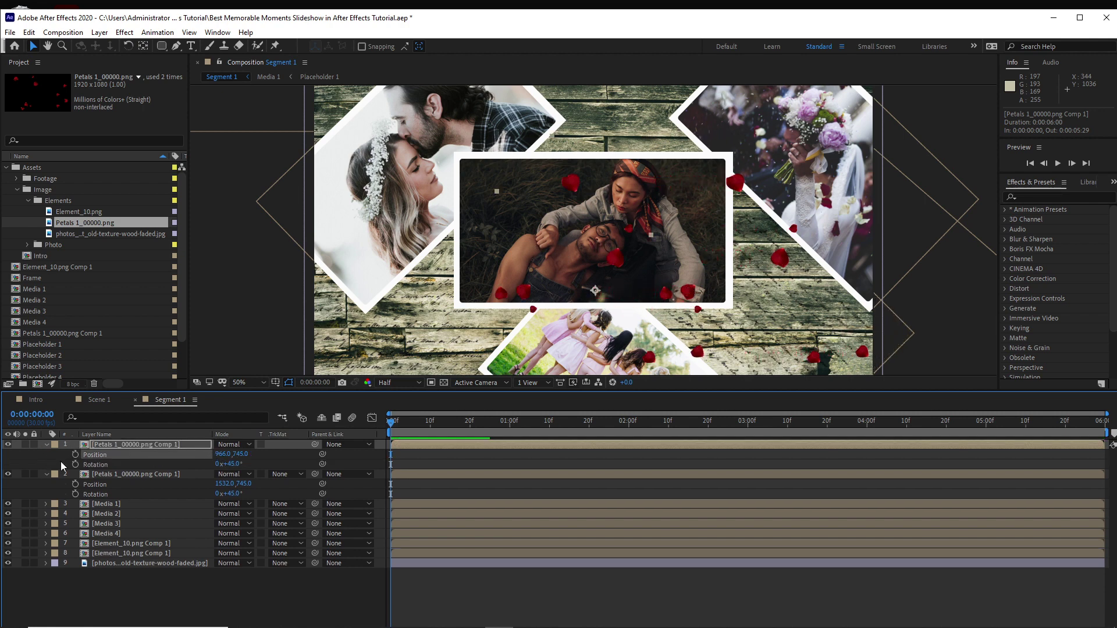
left_click_drag(214, 455, 19, 447)
left_click_drag(220, 459, 184, 495)
- Duplicate the petals again and set the third copy to 975,311, rotated 176°
left_click(162, 446)
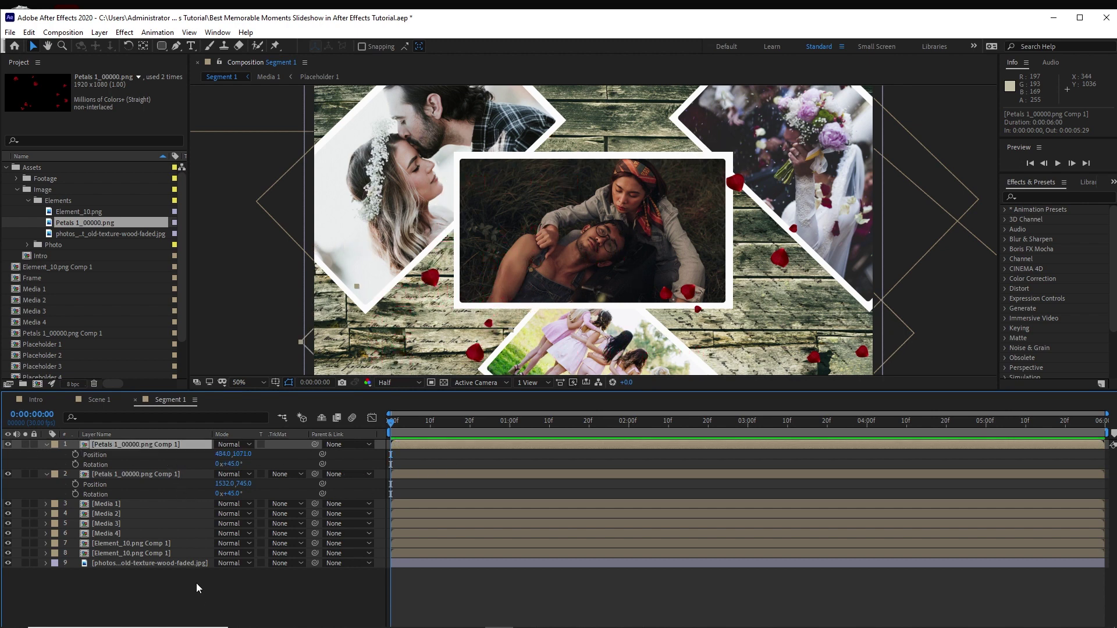
left_click(29, 32)
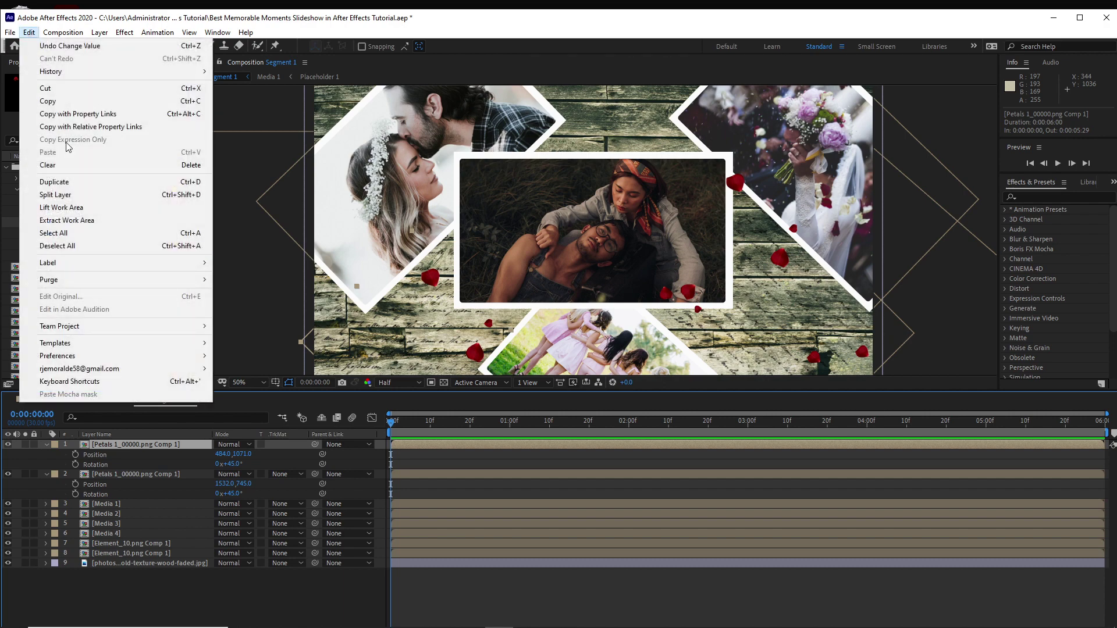
left_click(81, 184)
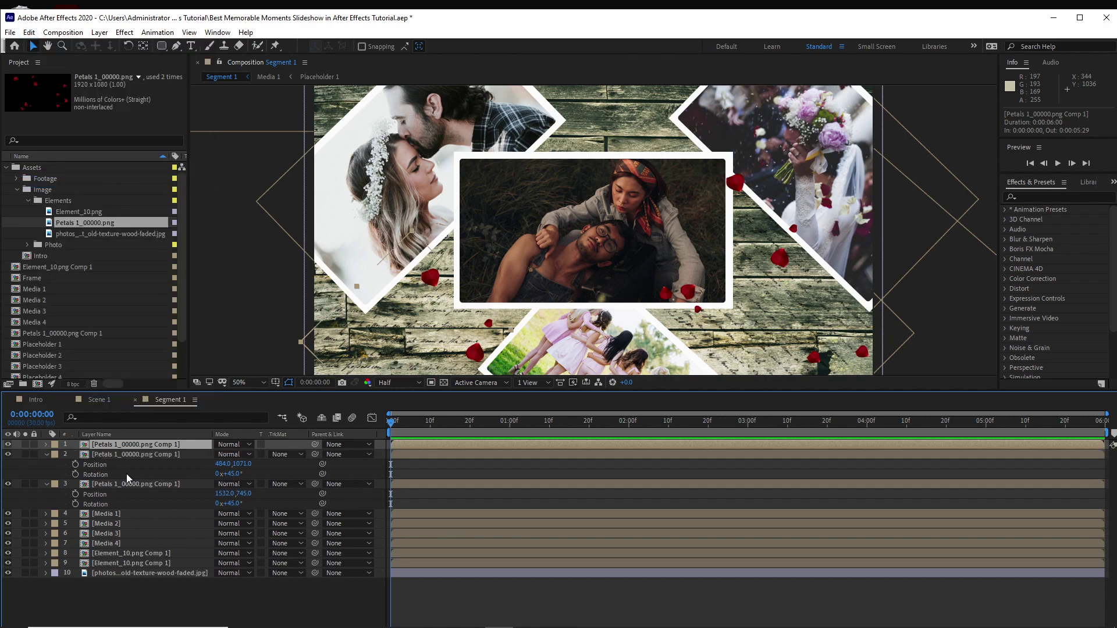
key("p")
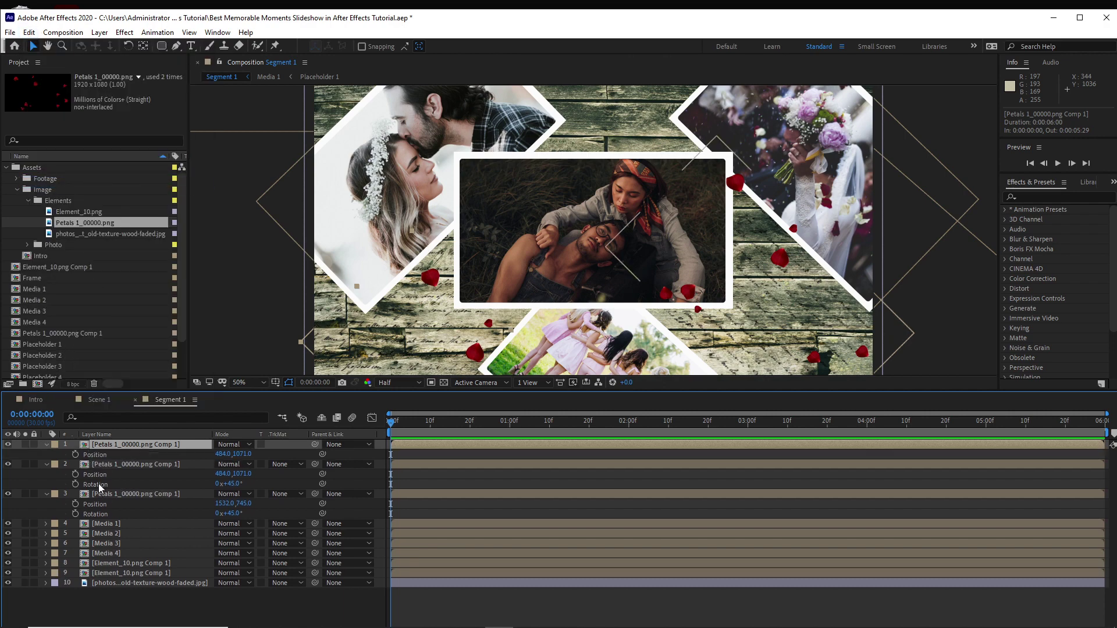
key("shift+r")
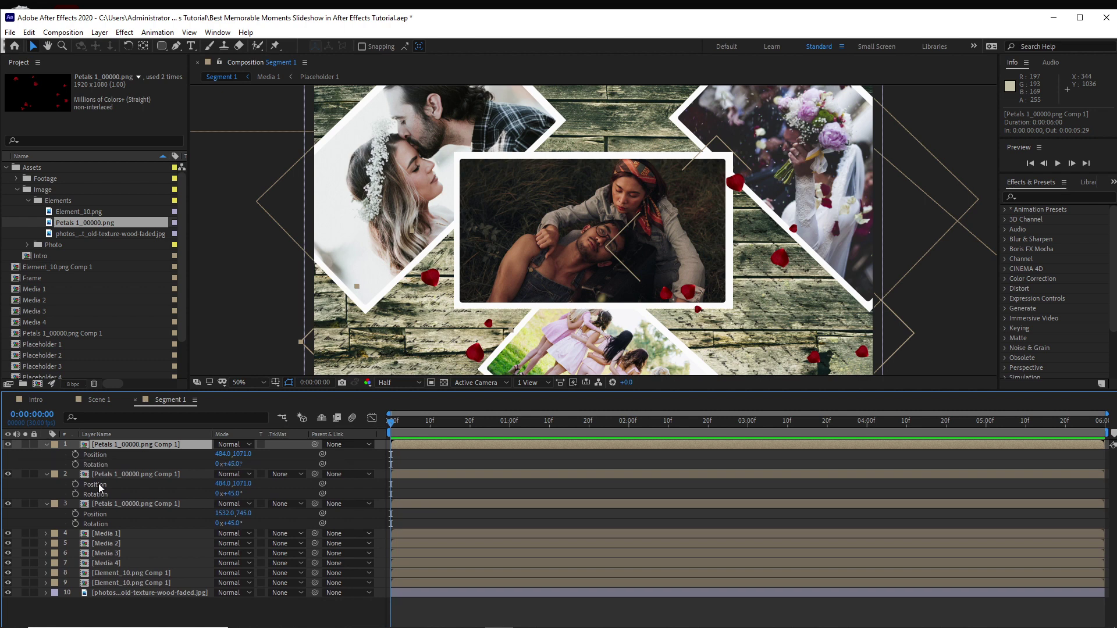
left_click_drag(246, 459, 315, 467)
left_click(97, 434)
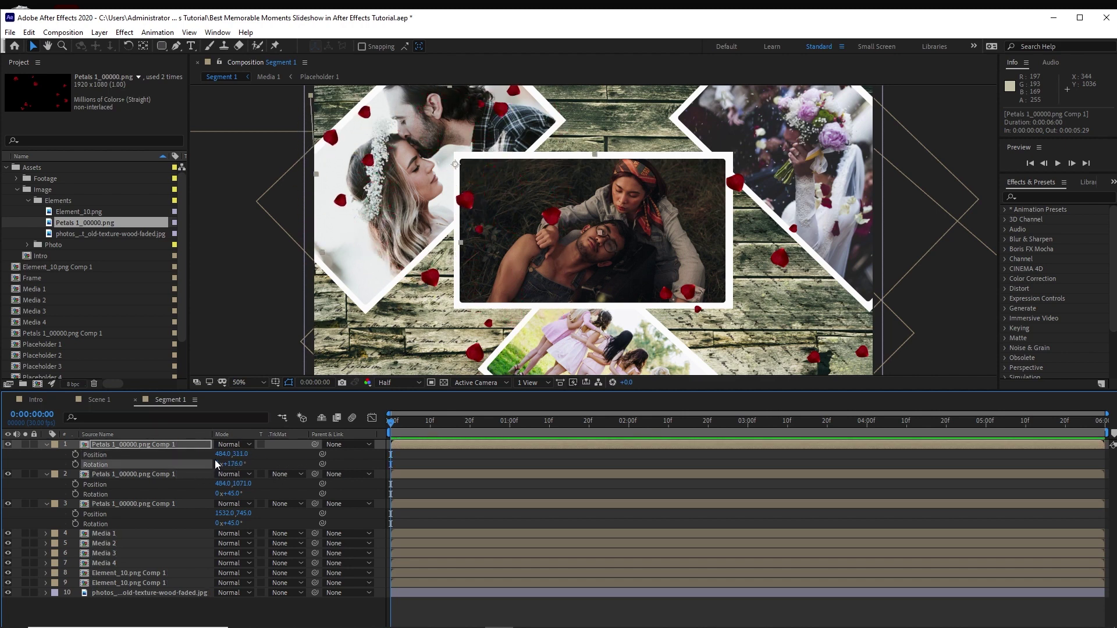
left_click_drag(224, 454, 361, 455)
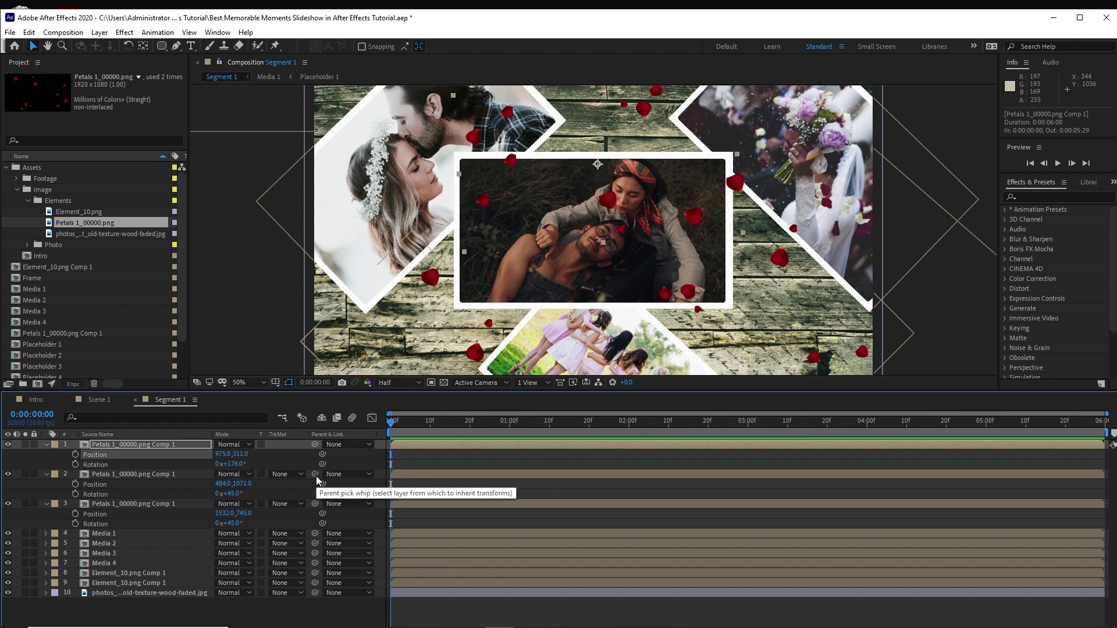
left_click(46, 445)
- Apply the CC Page Turn effect (Distort) to the Media 1 layer
left_click(47, 455)
left_click(46, 464)
left_click(163, 475)
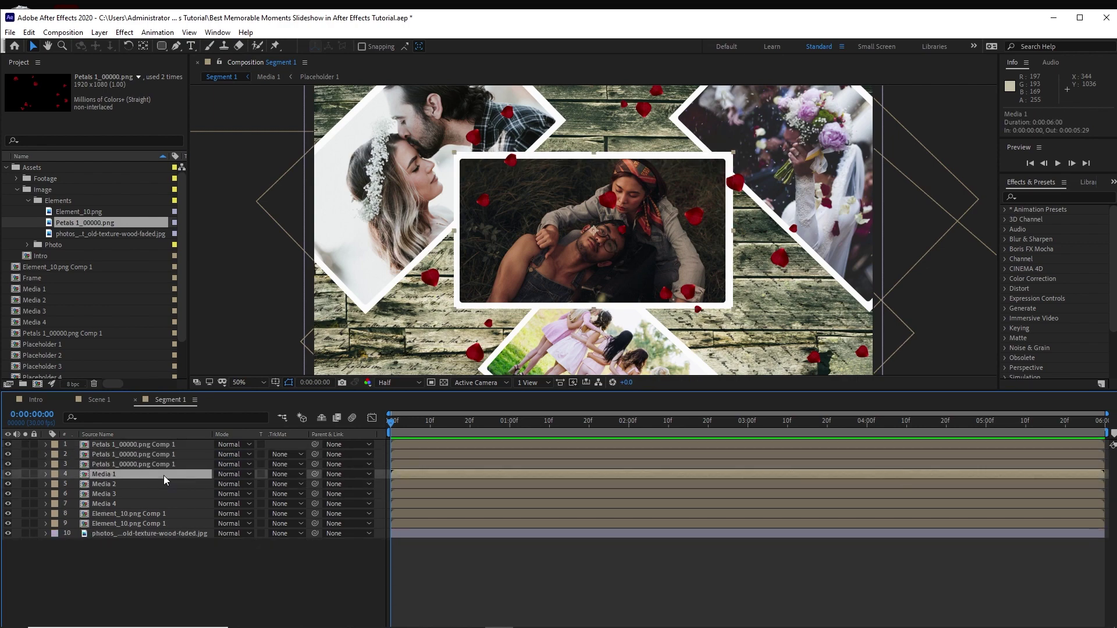
left_click(124, 32)
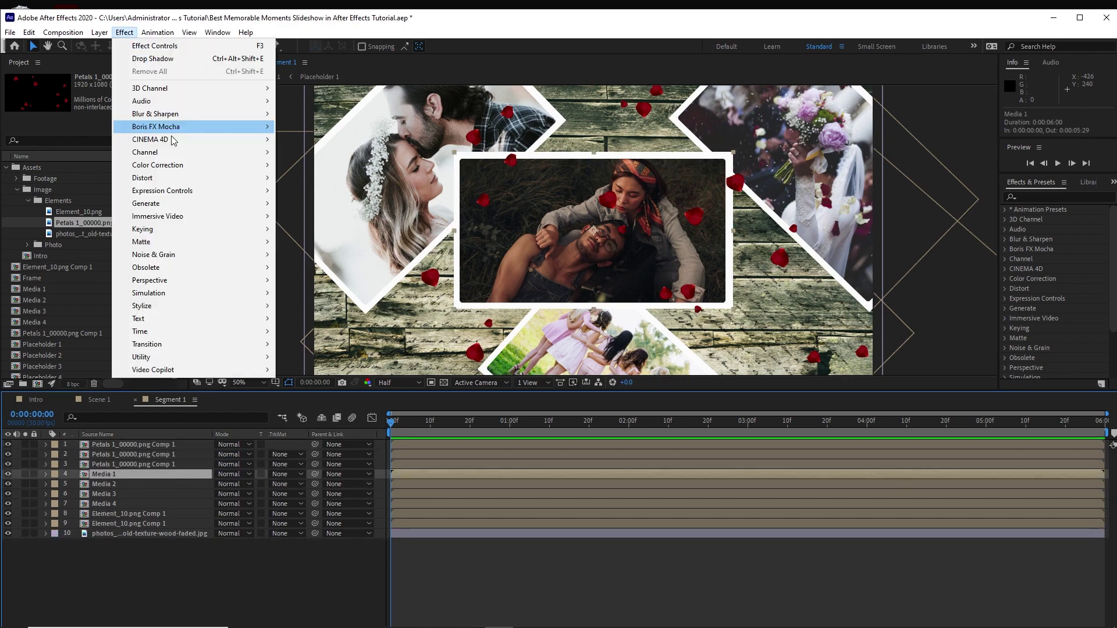
mouse_move(230, 178)
left_click(332, 263)
- Keyframe the page-turn Fold Position with Back Page None, unfolding to 1980,1128 at one second
left_click_drag(665, 231, 740, 316)
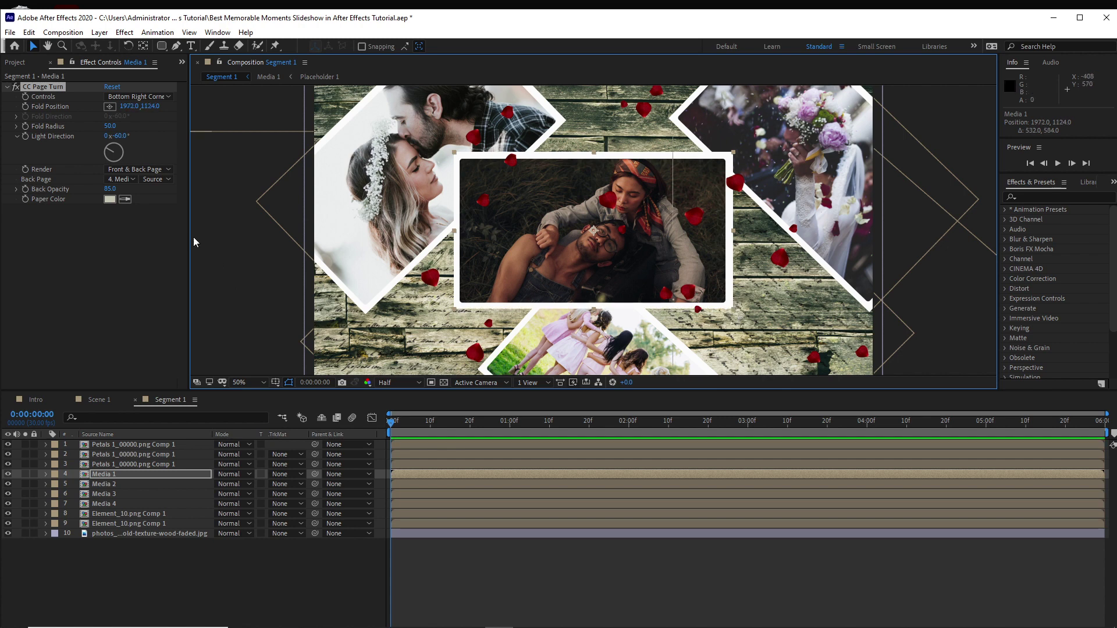
left_click(26, 107)
left_click_drag(739, 315, 621, 213)
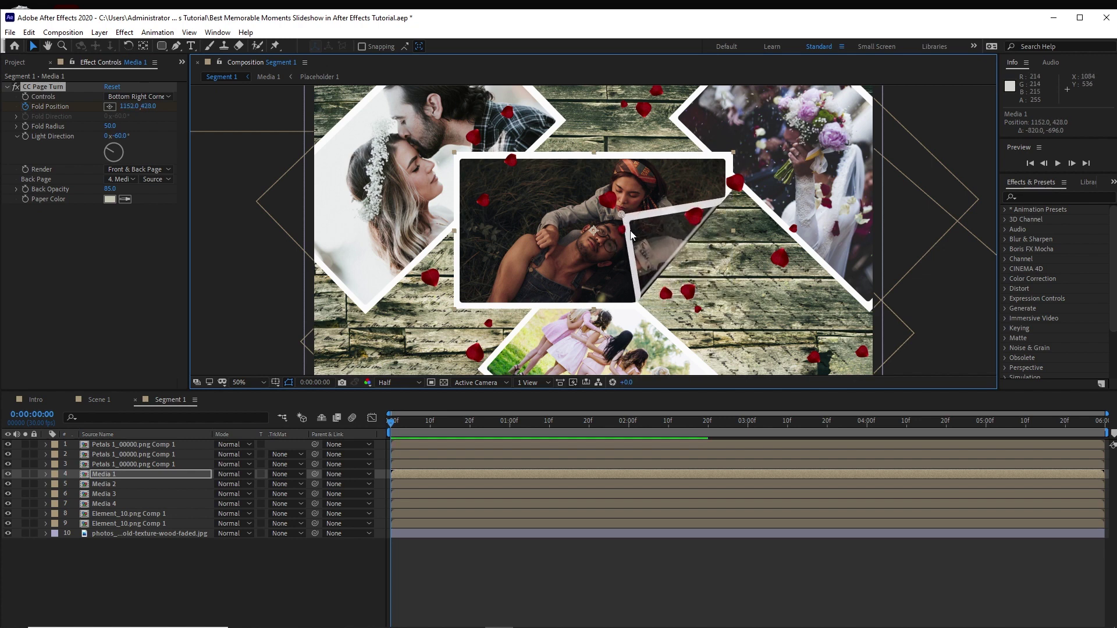
left_click(131, 179)
left_click(140, 192)
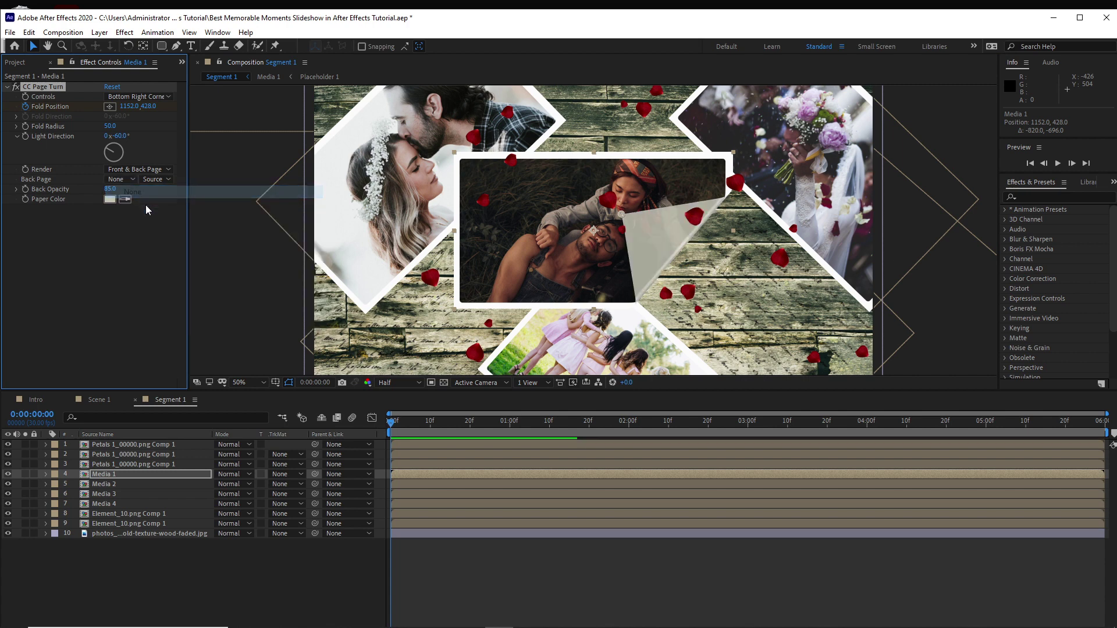
left_click_drag(388, 423, 509, 439)
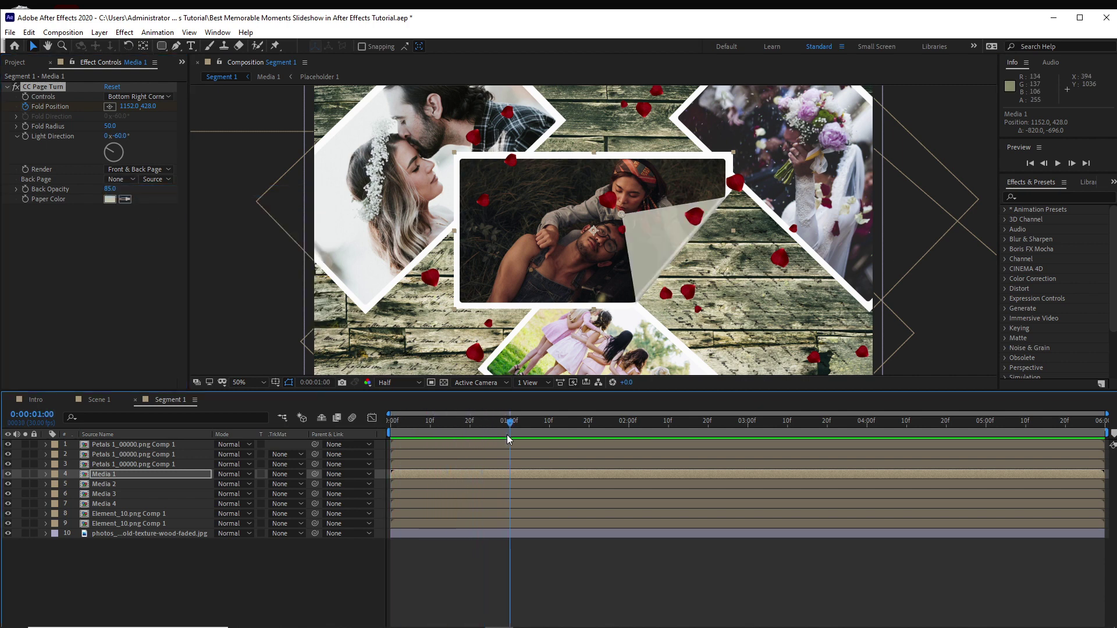
left_click_drag(622, 215, 745, 321)
left_click(537, 420)
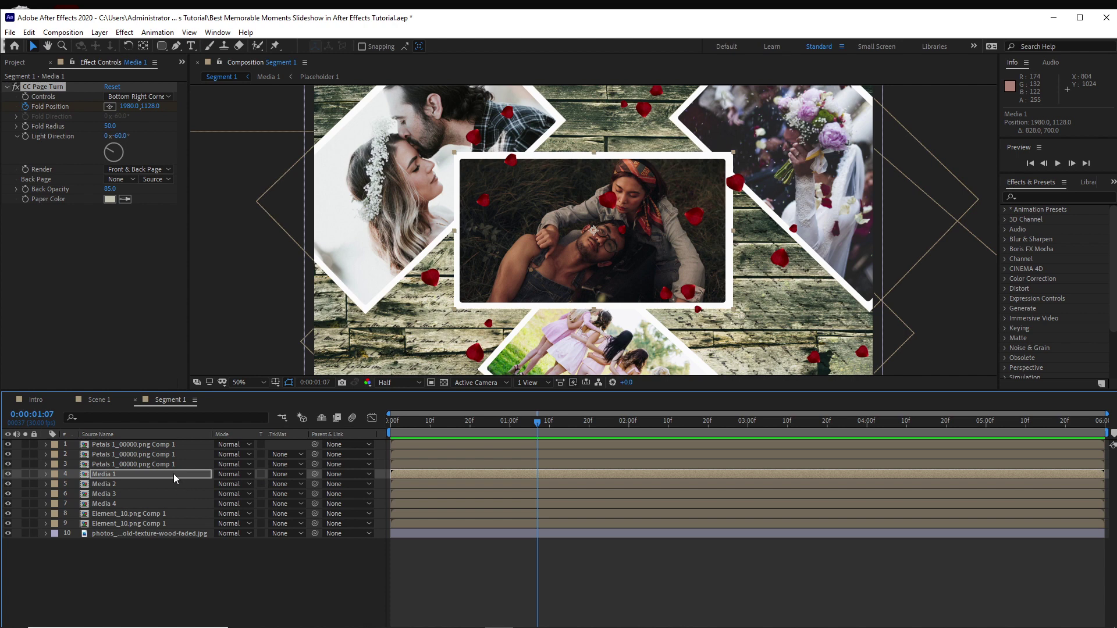
- Reposition the petals layers to 975,155 and 1578,847, clearing the central photo
left_click(434, 465)
key("p")
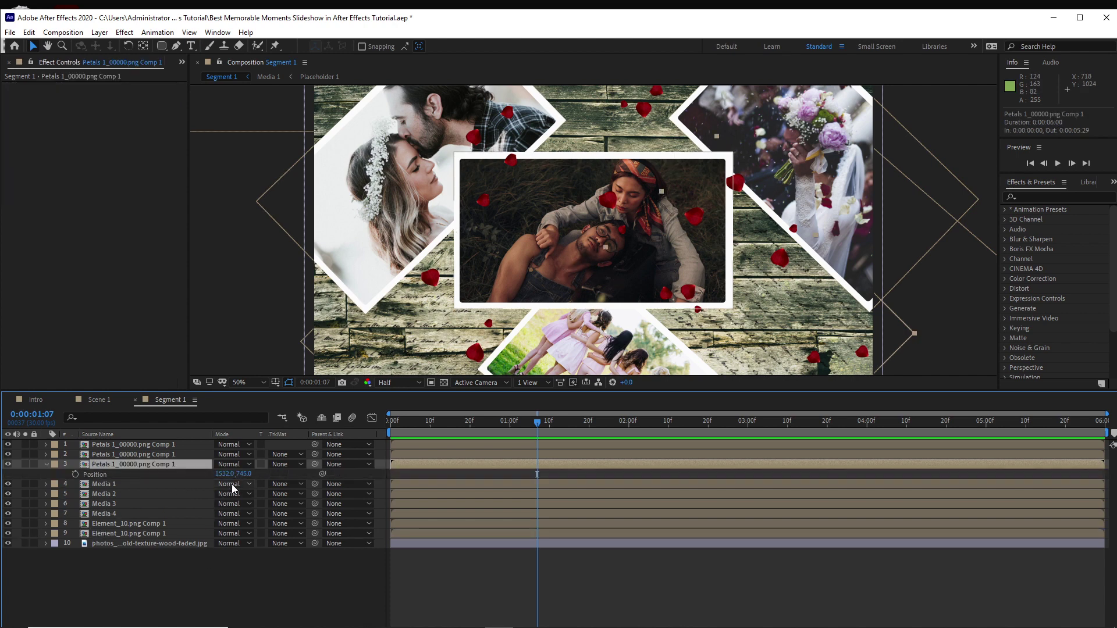
left_click_drag(242, 475, 281, 494)
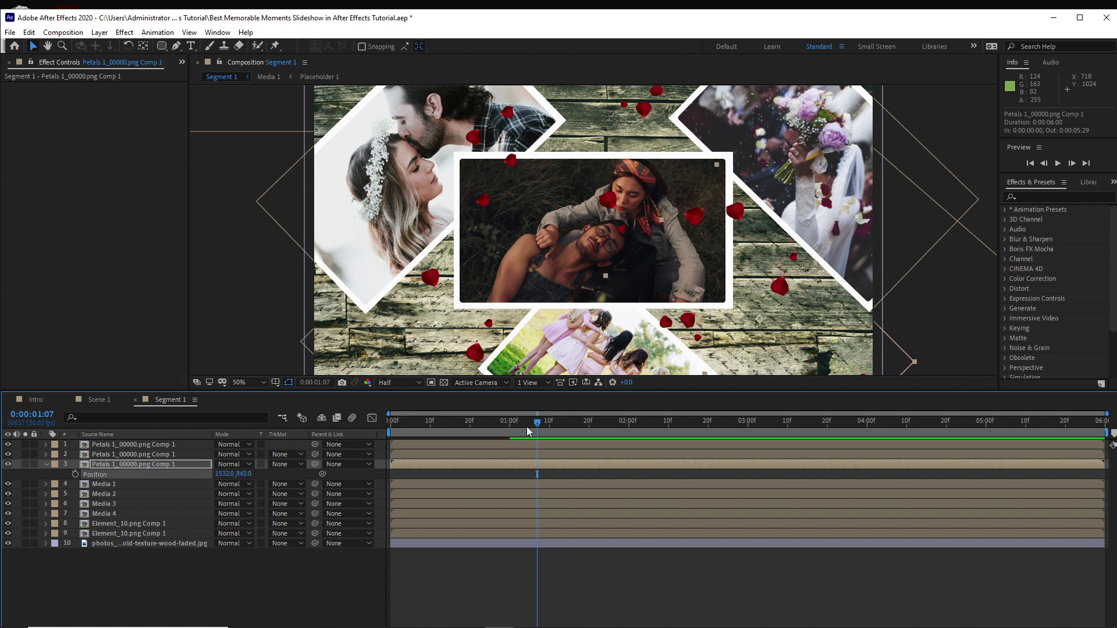
left_click_drag(538, 429, 431, 436)
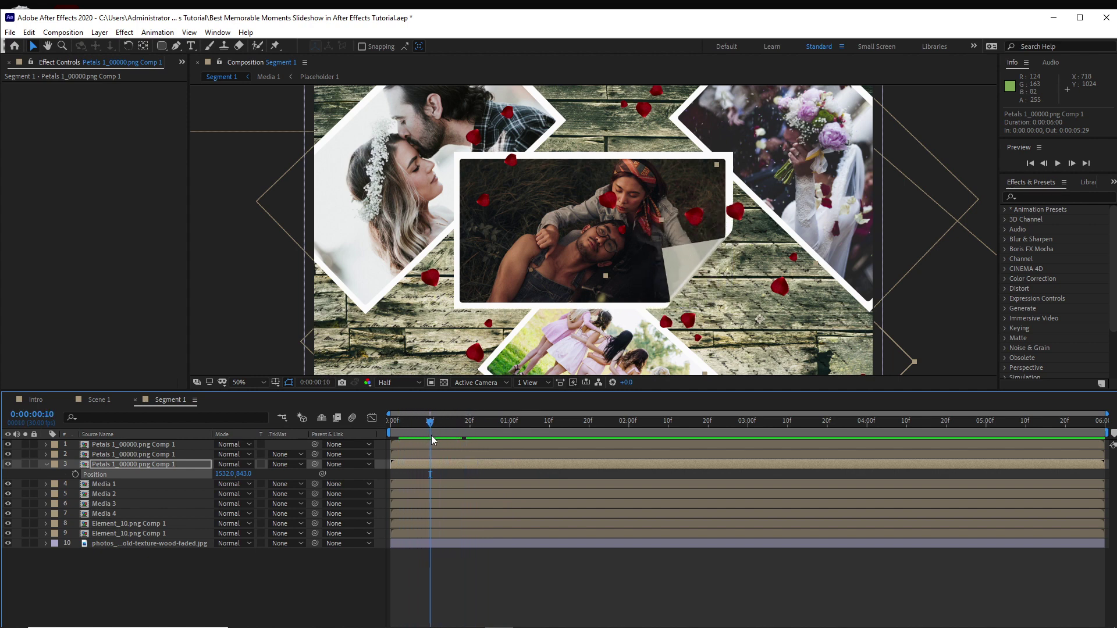
left_click(181, 447)
key("p")
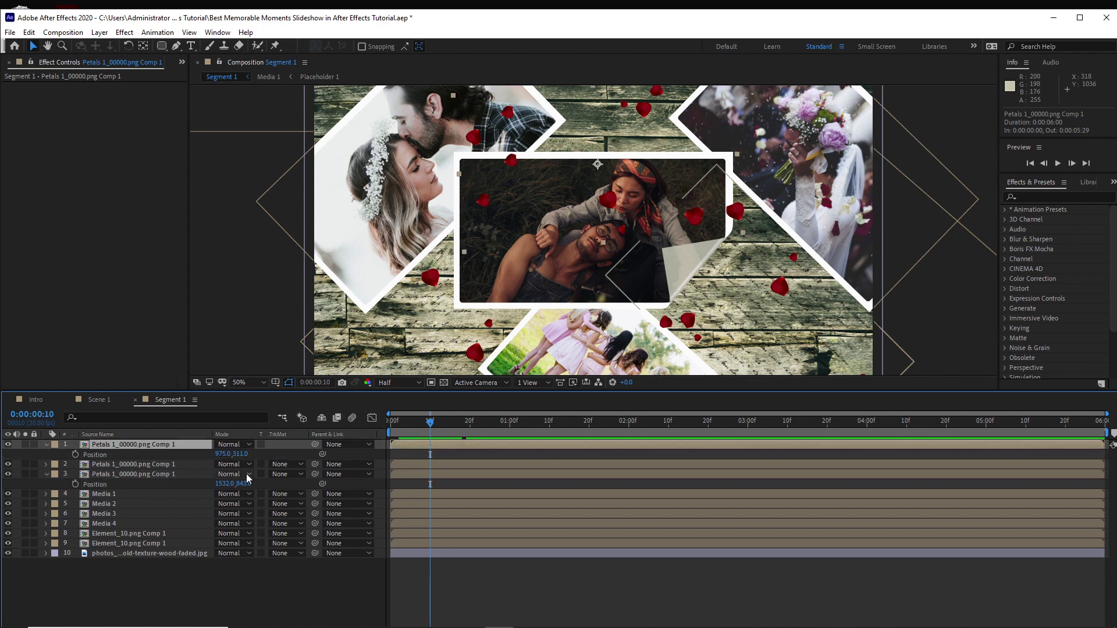
left_click_drag(242, 454, 152, 454)
left_click_drag(735, 214, 751, 219)
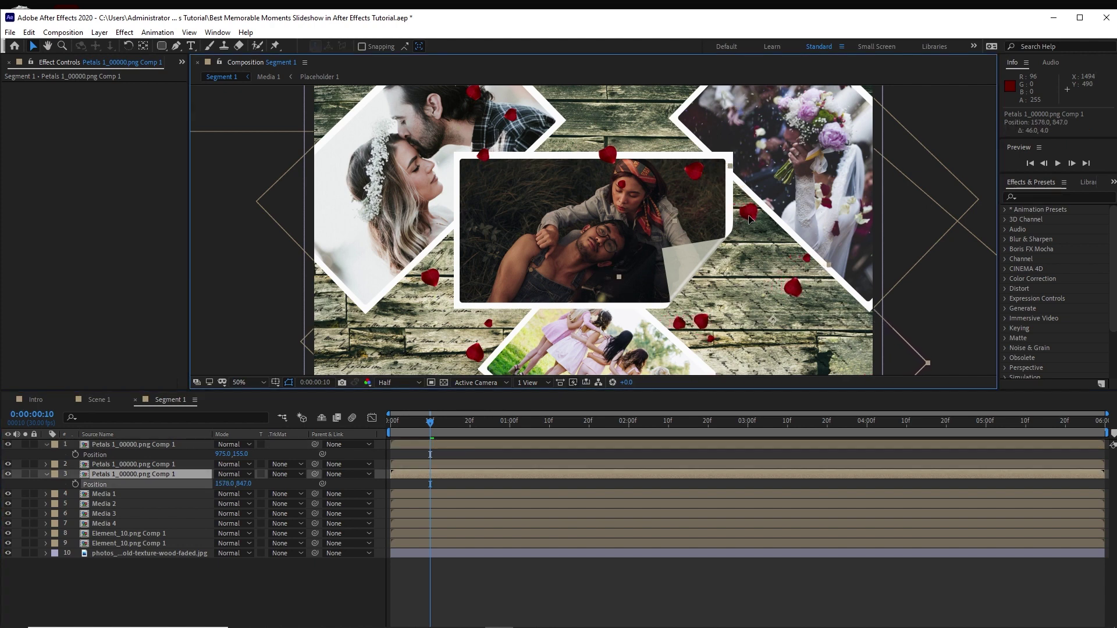
- Preview the page-curl transition twice from its start
left_click(431, 425)
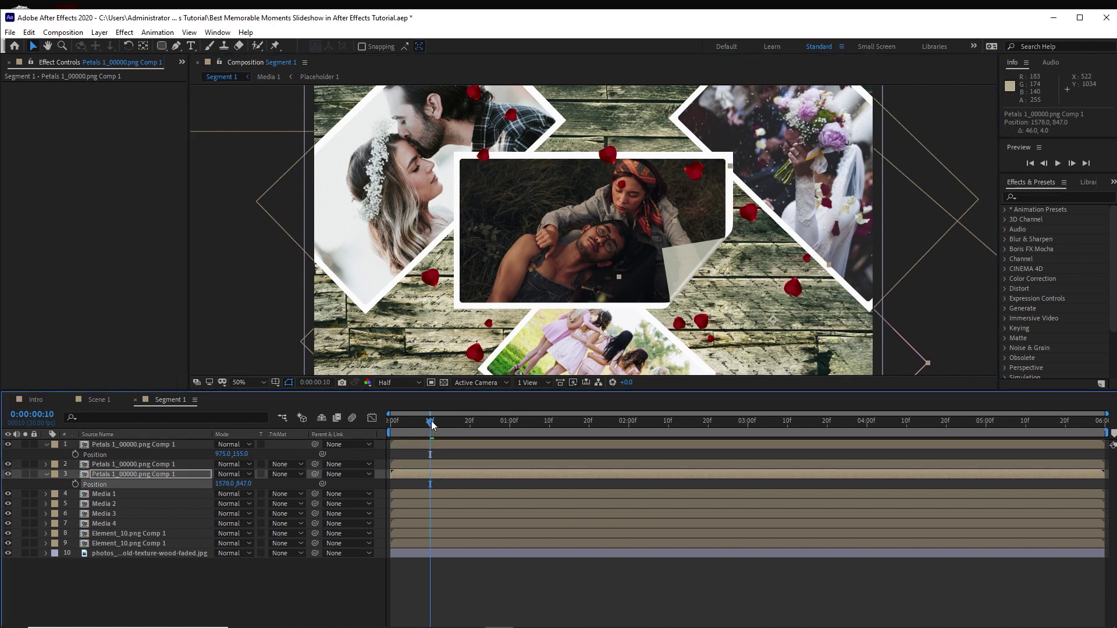
key("space")
left_click_drag(430, 418, 354, 419)
key("space")
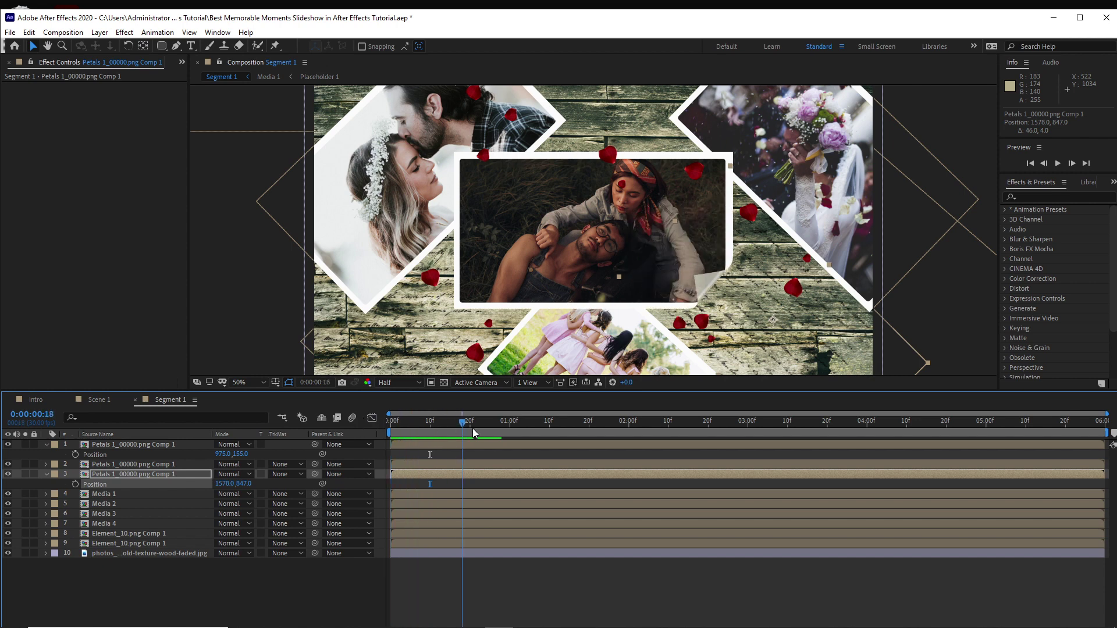
left_click(104, 495)
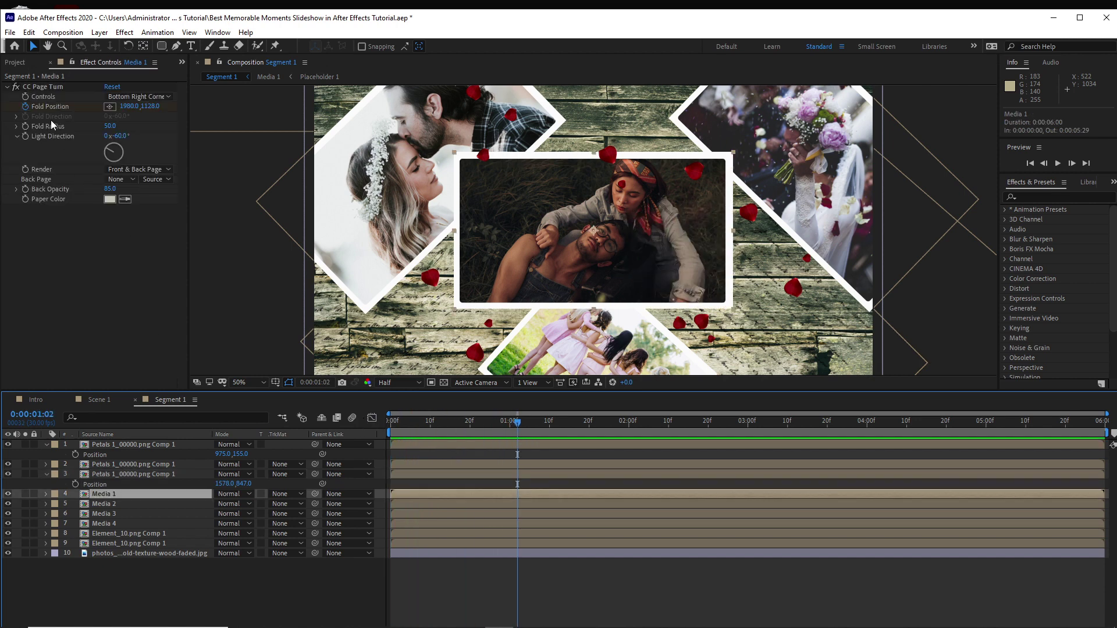
- Copy the CC Page Turn effect from Media 1 and paste it onto Media 2
left_click(47, 86)
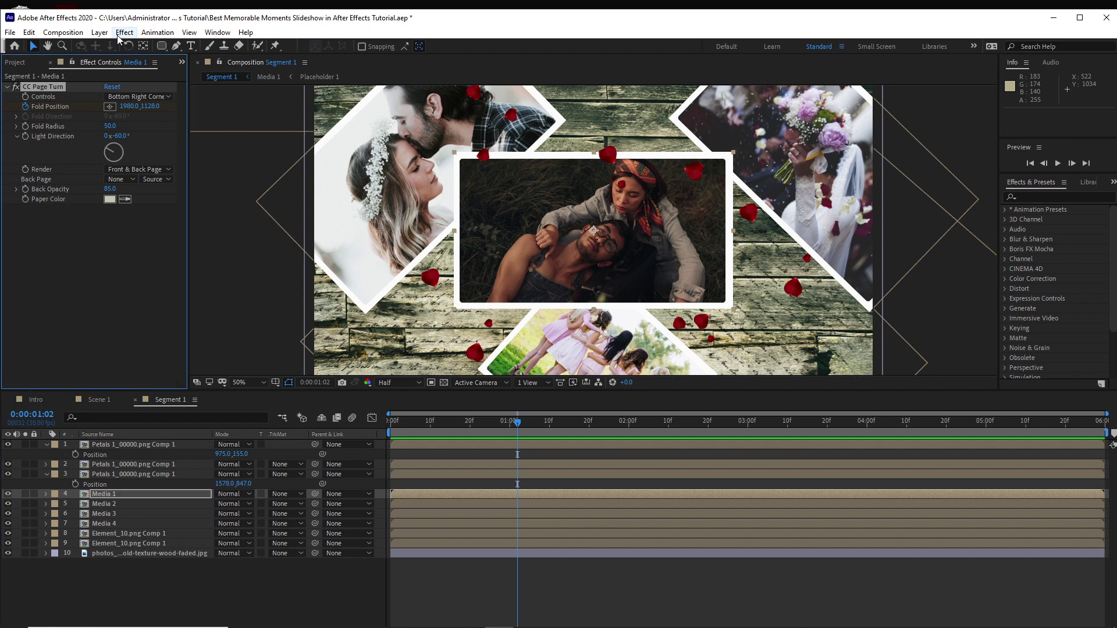
right_click(64, 89)
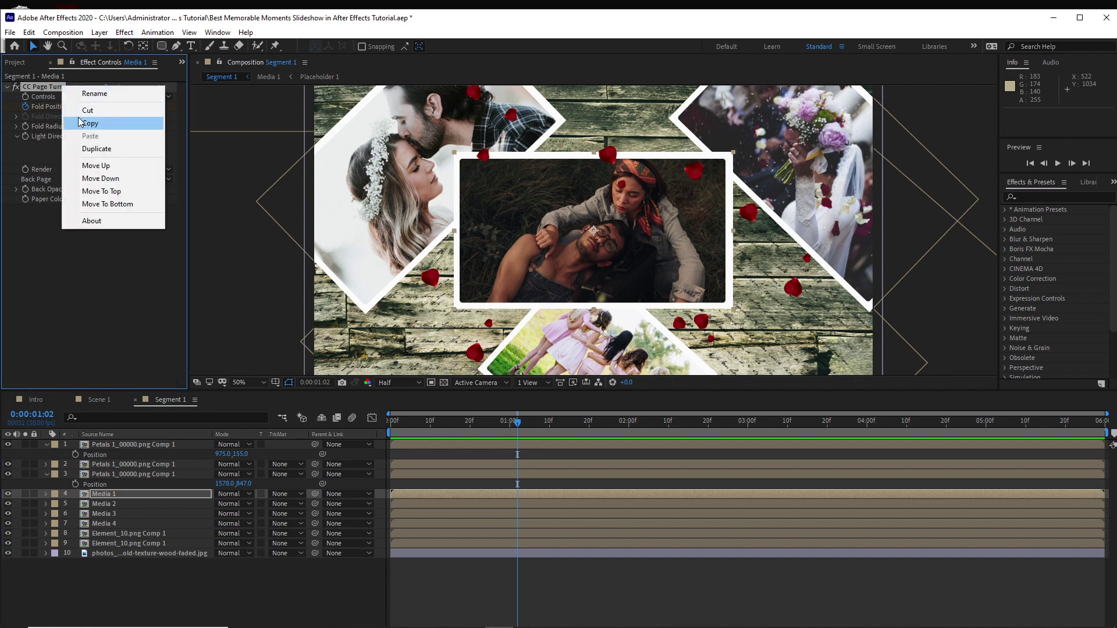
left_click(81, 123)
left_click(108, 504)
left_click(29, 33)
left_click(48, 153)
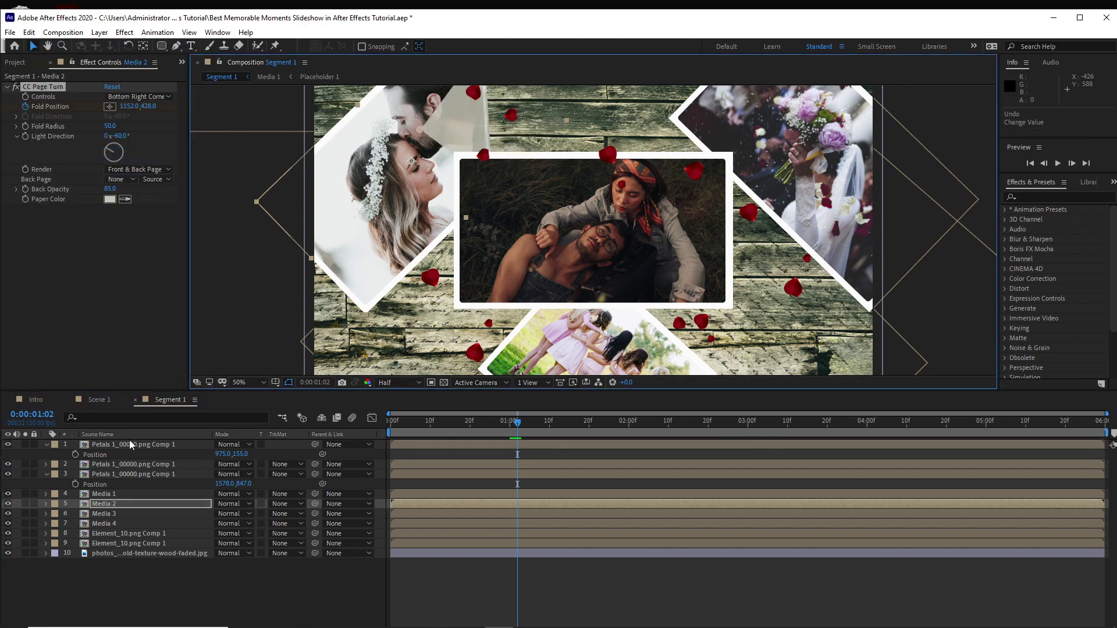
- Shift the first petals layer right and move Media 2's fold keyframes earlier, starting at 0
left_click(132, 445)
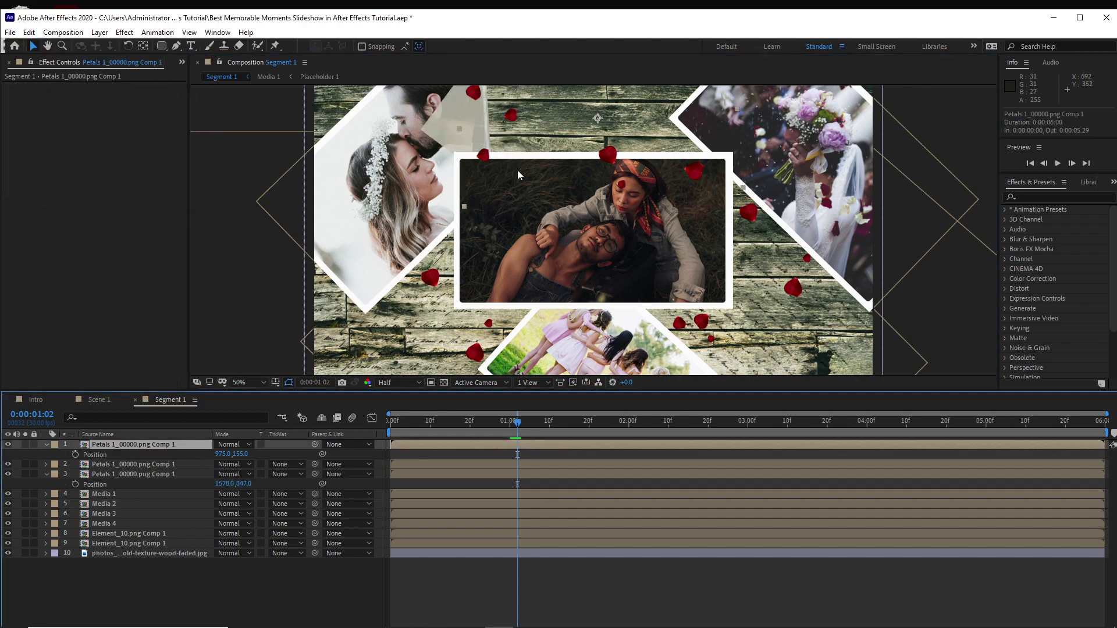
left_click_drag(517, 114, 628, 127)
left_click(117, 504)
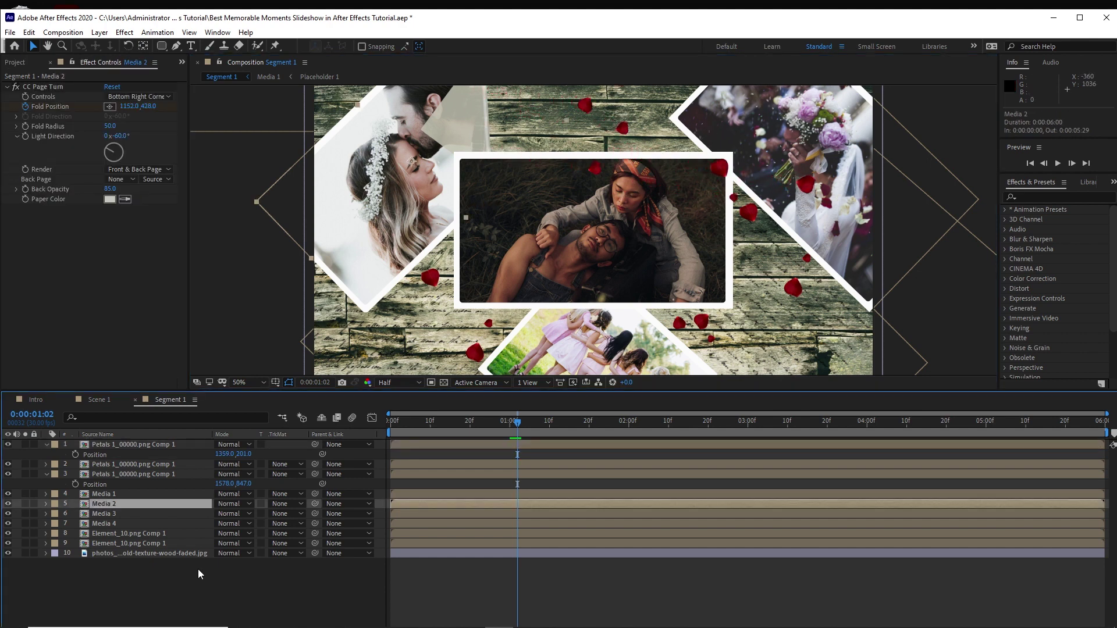
key("u")
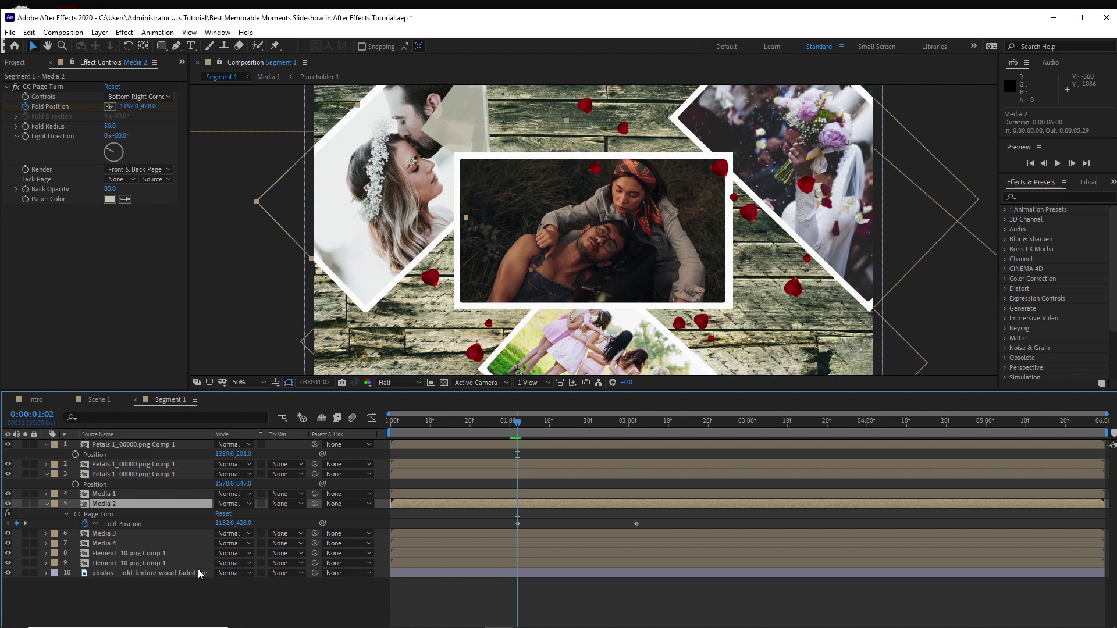
left_click_drag(517, 523, 430, 524)
left_click_drag(636, 524, 580, 527)
left_click_drag(430, 524, 391, 524)
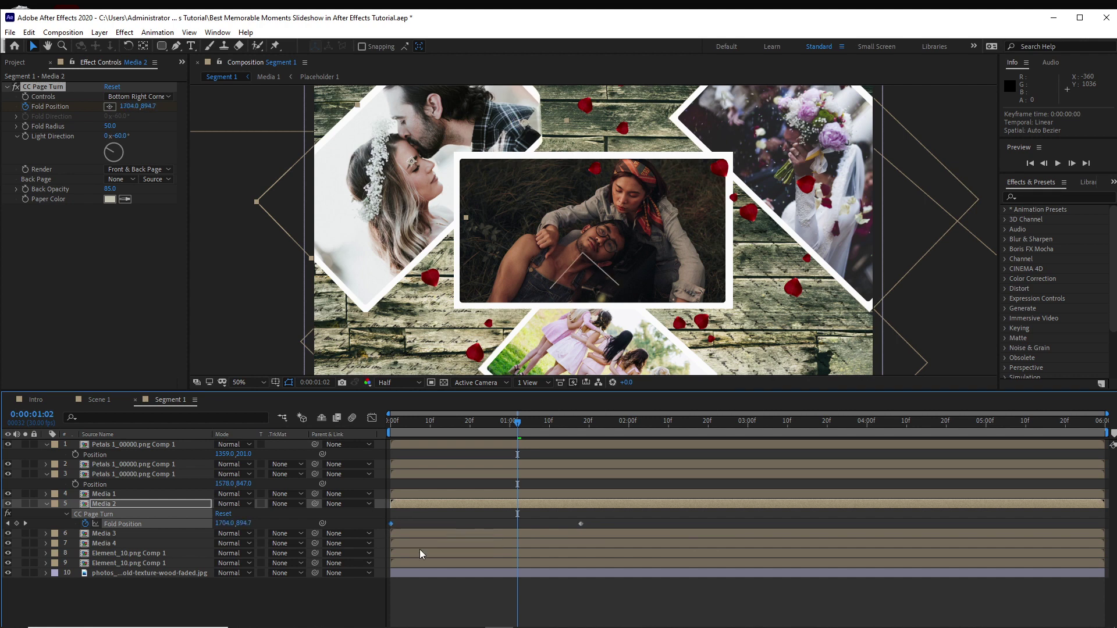
left_click(167, 543)
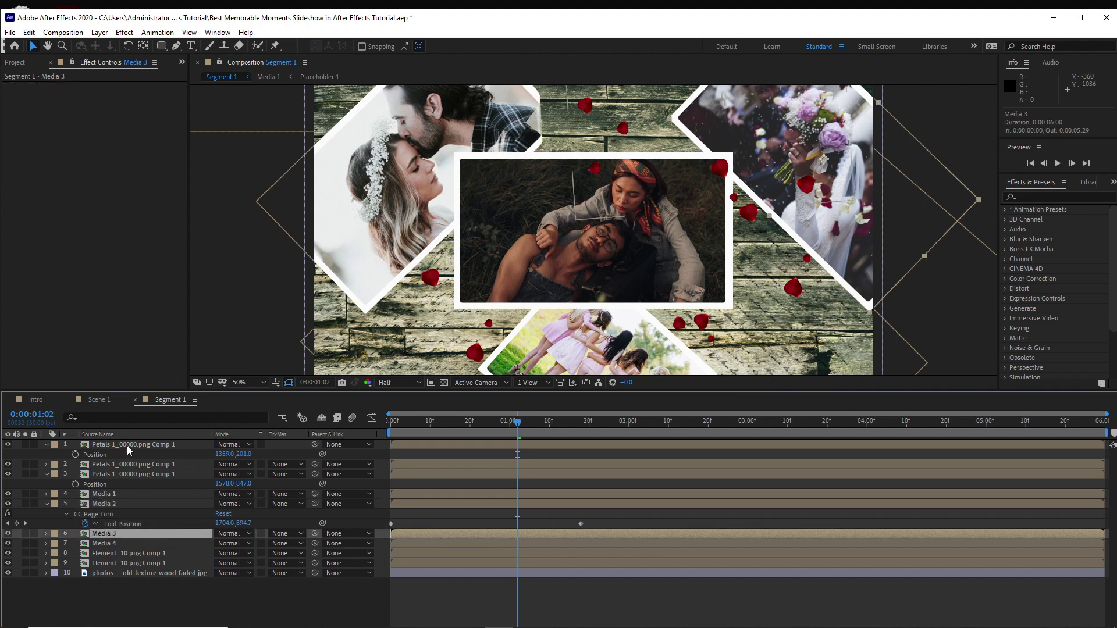
- Paste the page turn onto Media 3, end its Fold Position at 01:02, and scrub to check
left_click(29, 32)
left_click(51, 152)
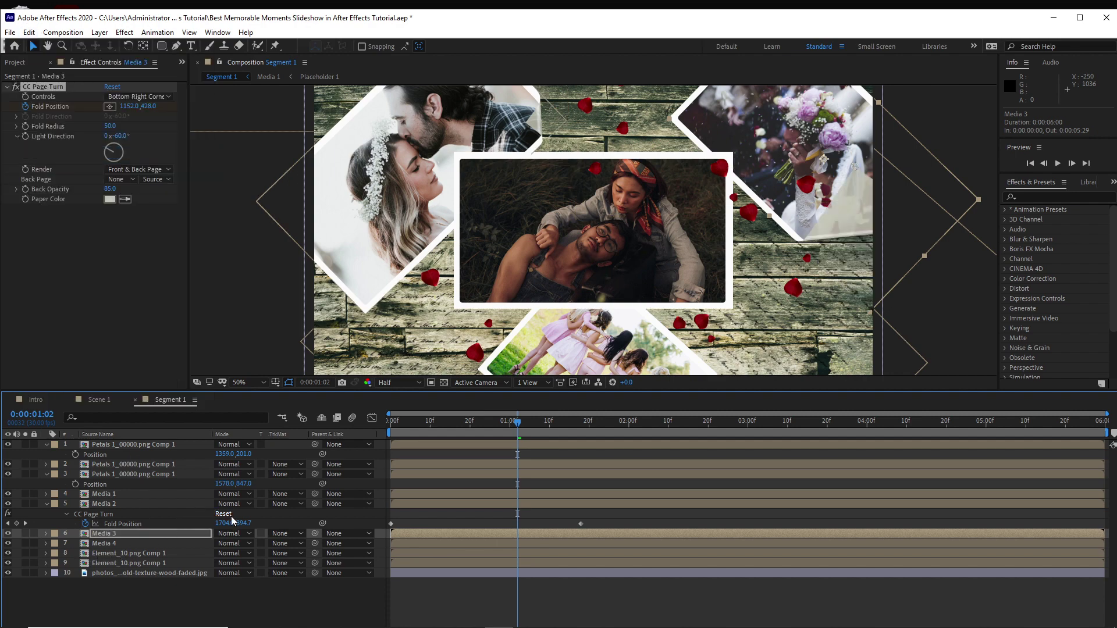
key("u")
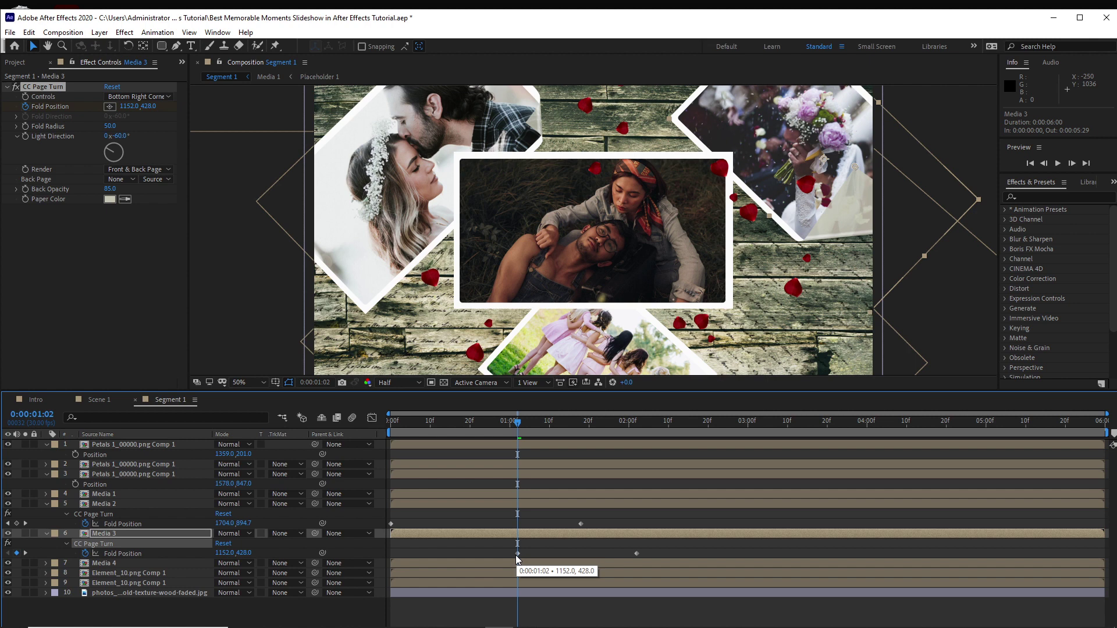
left_click_drag(517, 554, 521, 555)
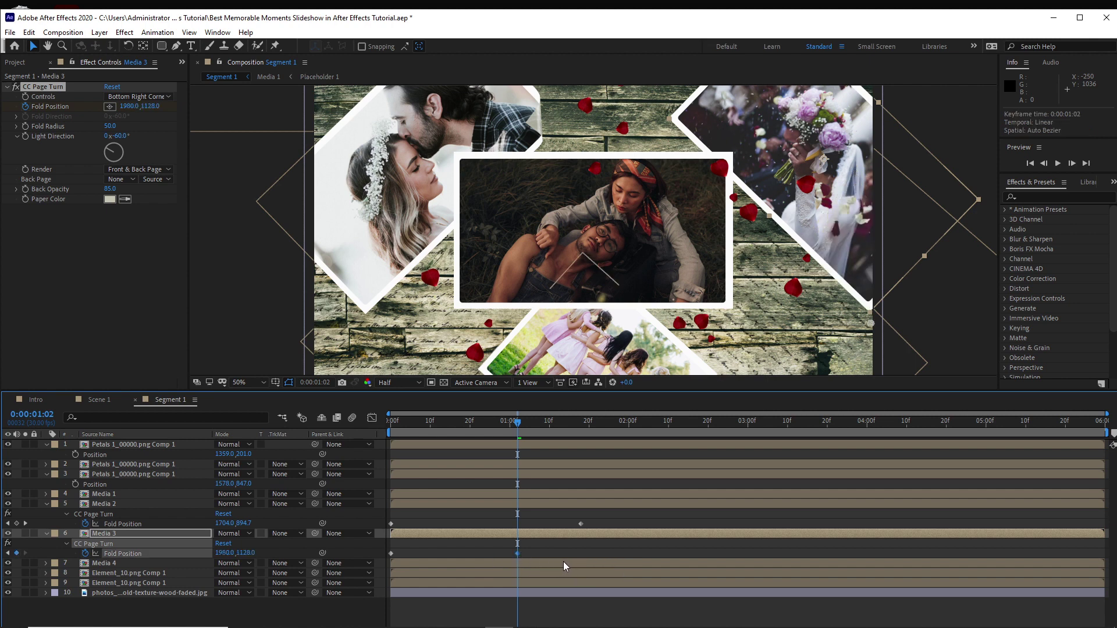
left_click(46, 503)
left_click(46, 513)
left_click_drag(520, 426, 526, 455)
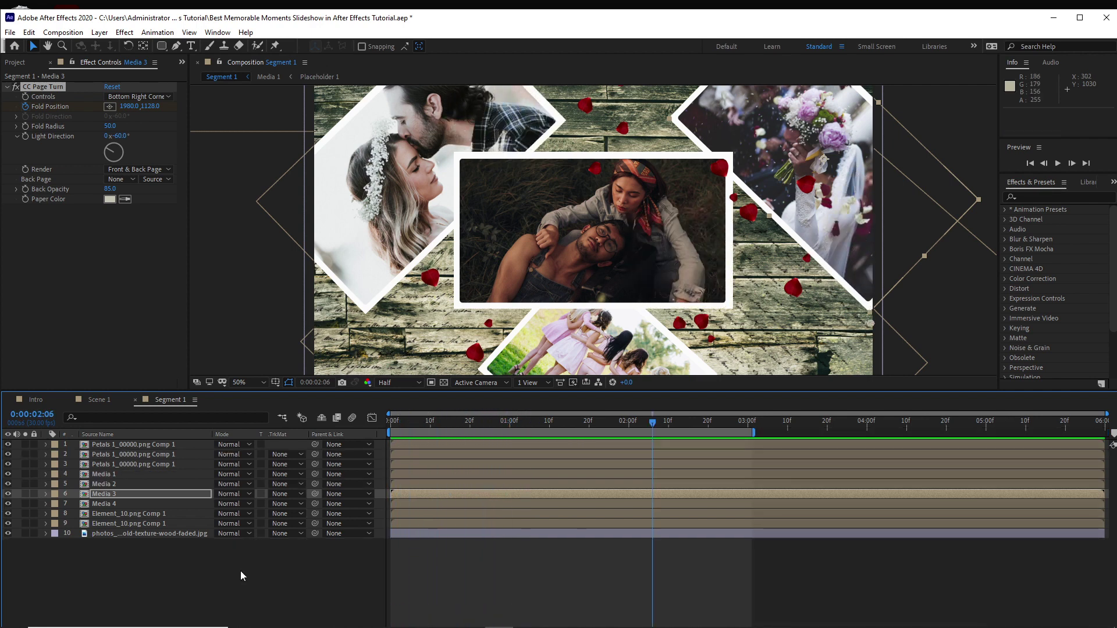
- Create a two-line 'Moments are Inevitable' text layer and move it to the top of the stack
left_click(190, 45)
left_click(572, 150)
type("Moments")
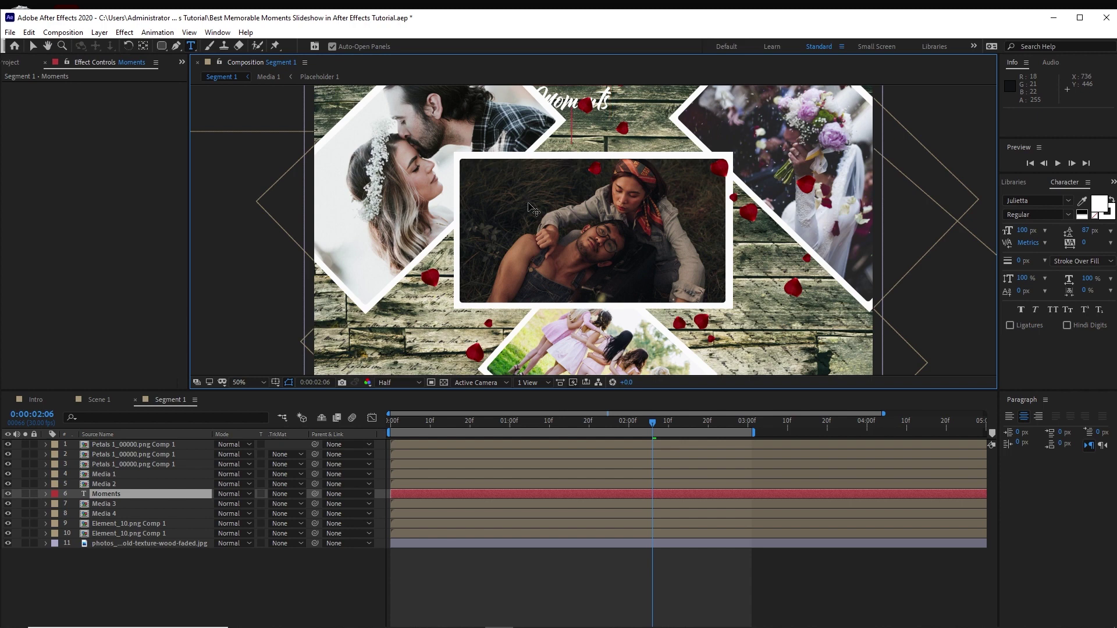
key("Return")
type("are ")
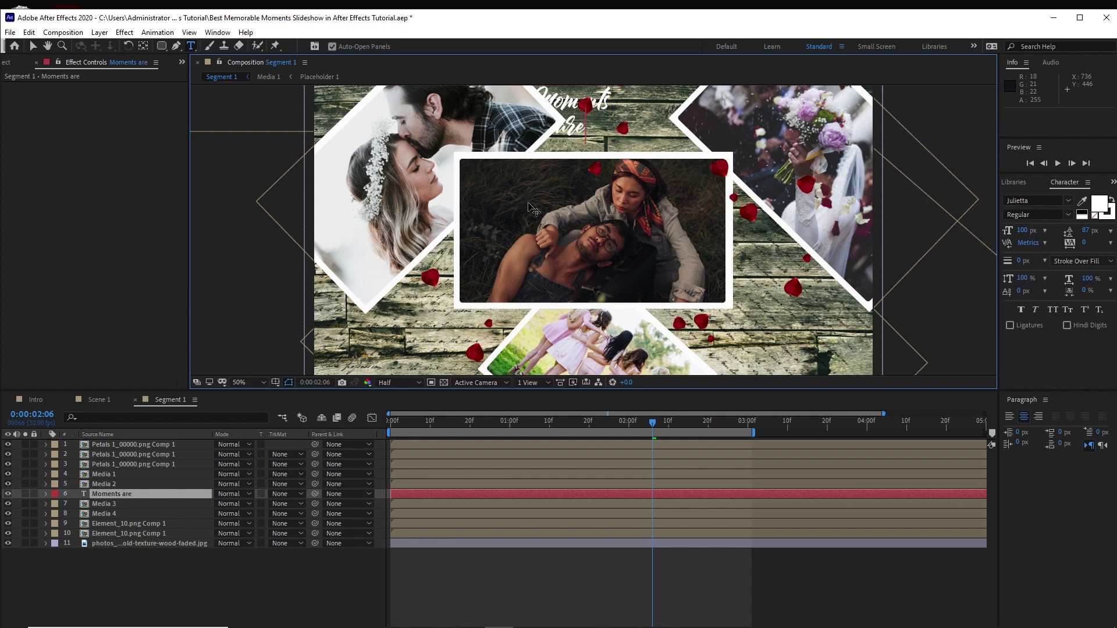
type("Inevitable")
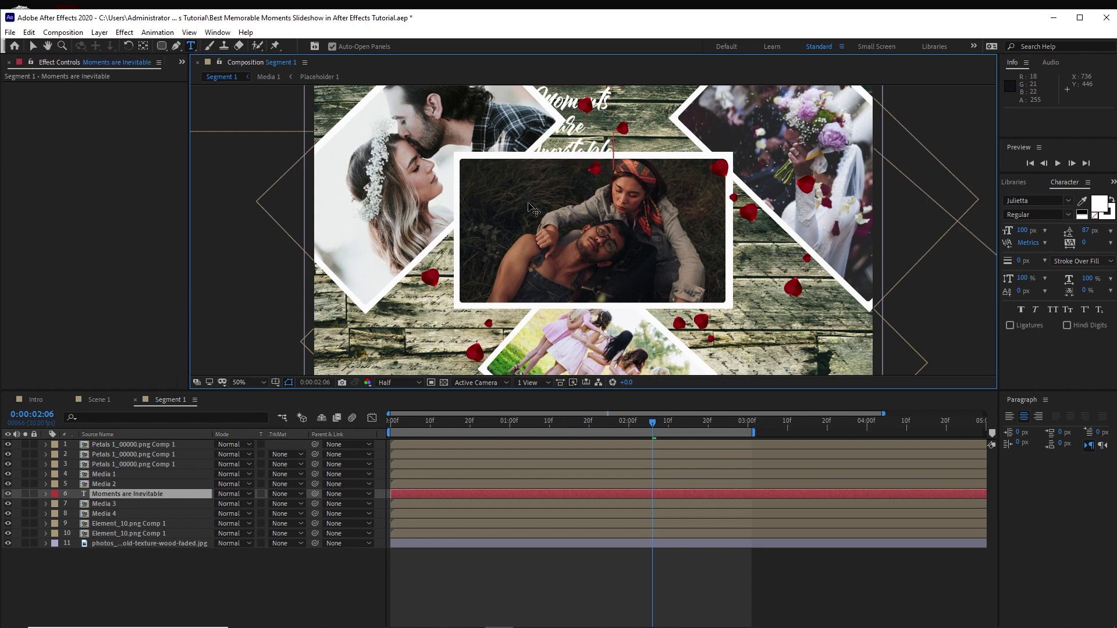
left_click(33, 46)
left_click_drag(150, 495, 138, 445)
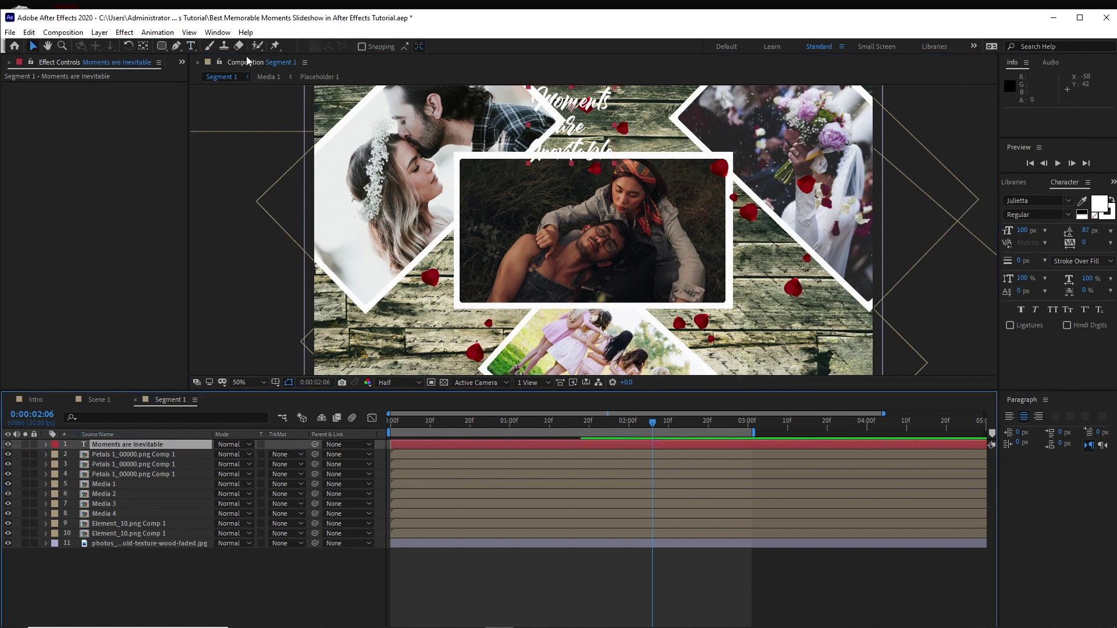
- Centre the title horizontally and raise it near the top, at about 1020,210
left_click(217, 32)
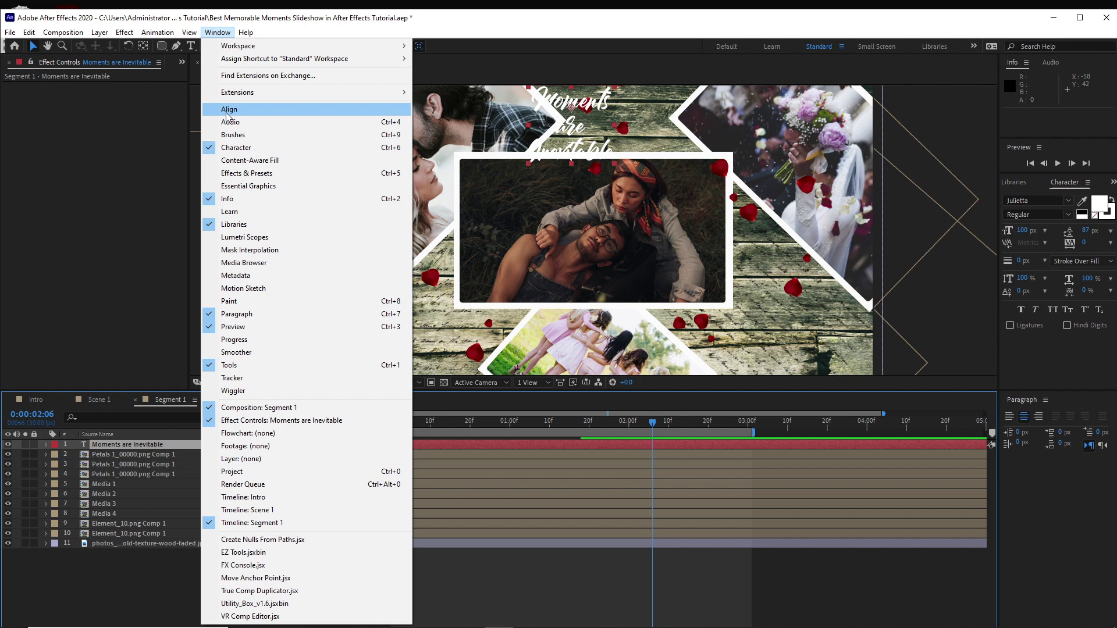
left_click(229, 110)
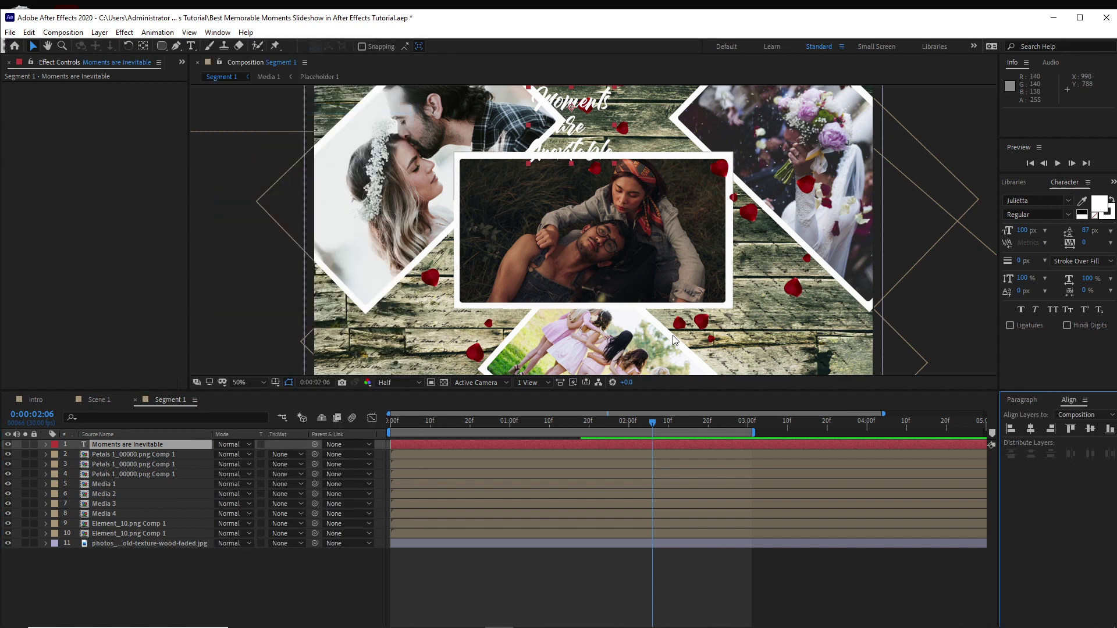
left_click(1031, 429)
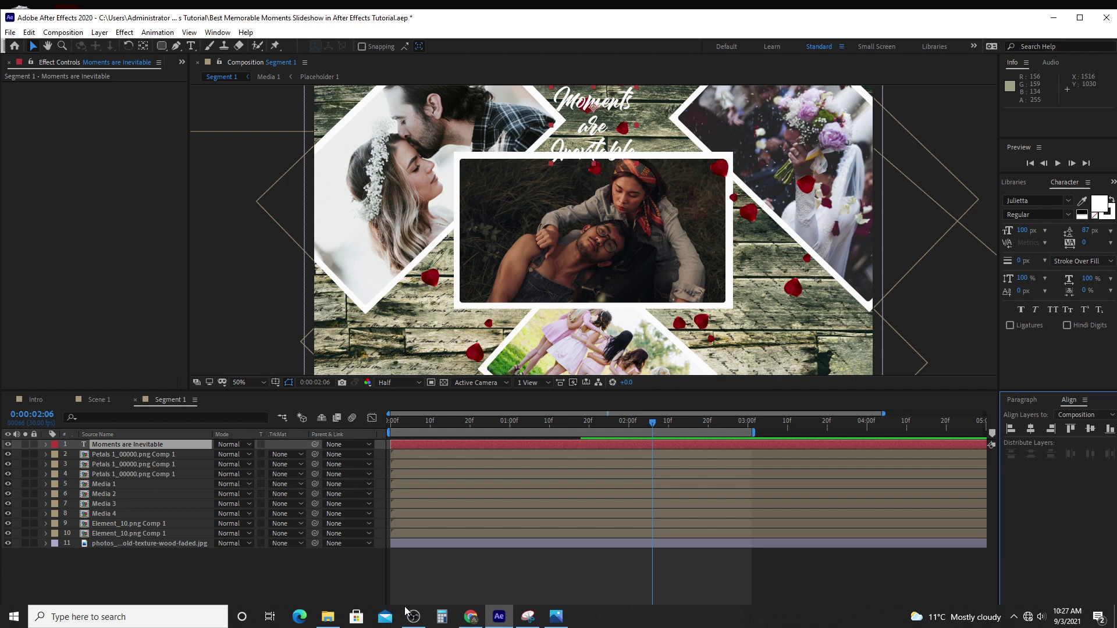
key("p")
left_click_drag(239, 454, 264, 465)
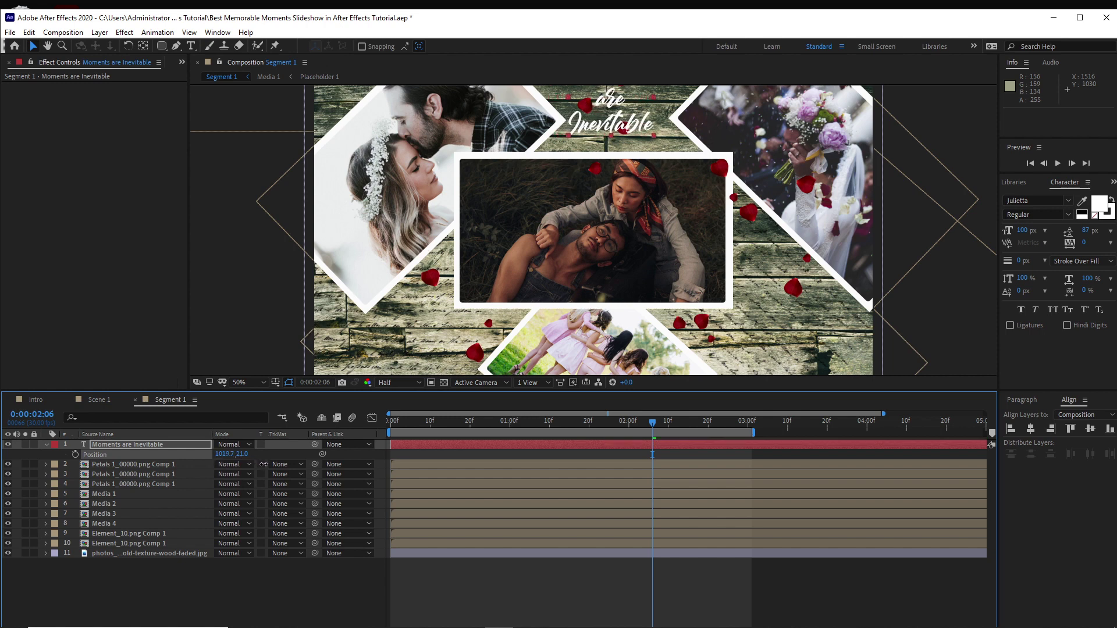
- Apply Perspective > Drop Shadow to the title layer and scrub its Opacity to 100%
left_click(124, 33)
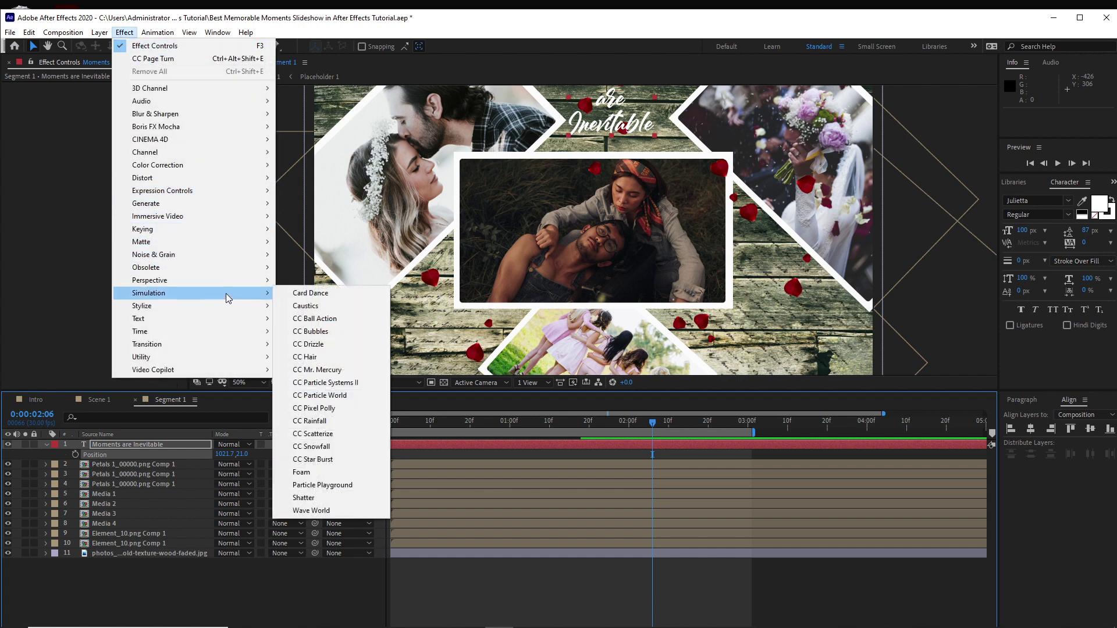
mouse_move(245, 280)
left_click(314, 383)
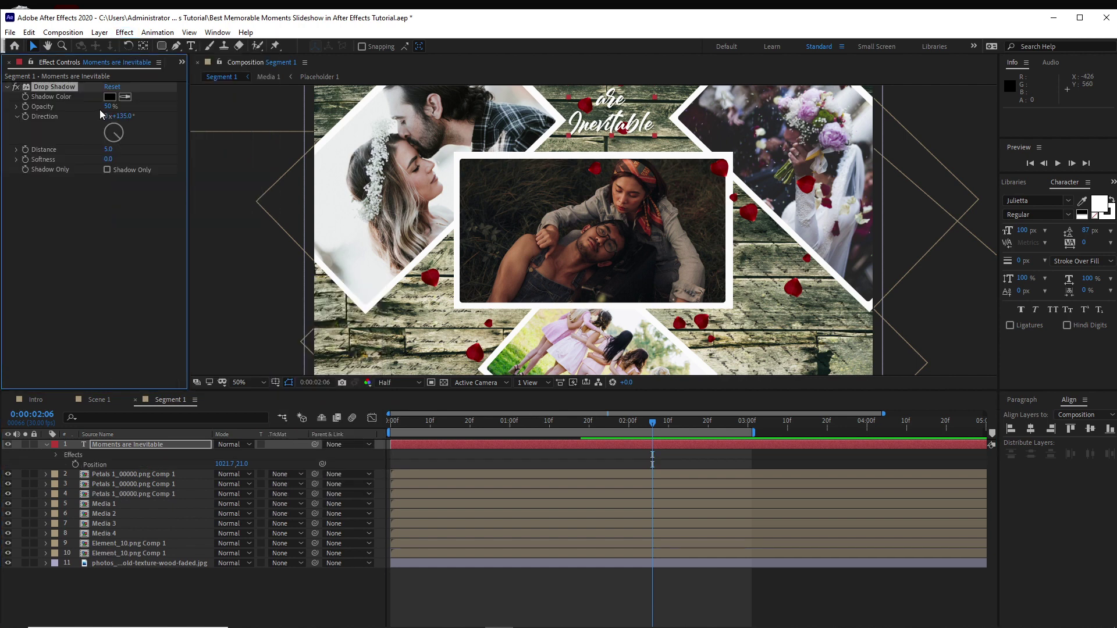
left_click_drag(107, 107, 192, 114)
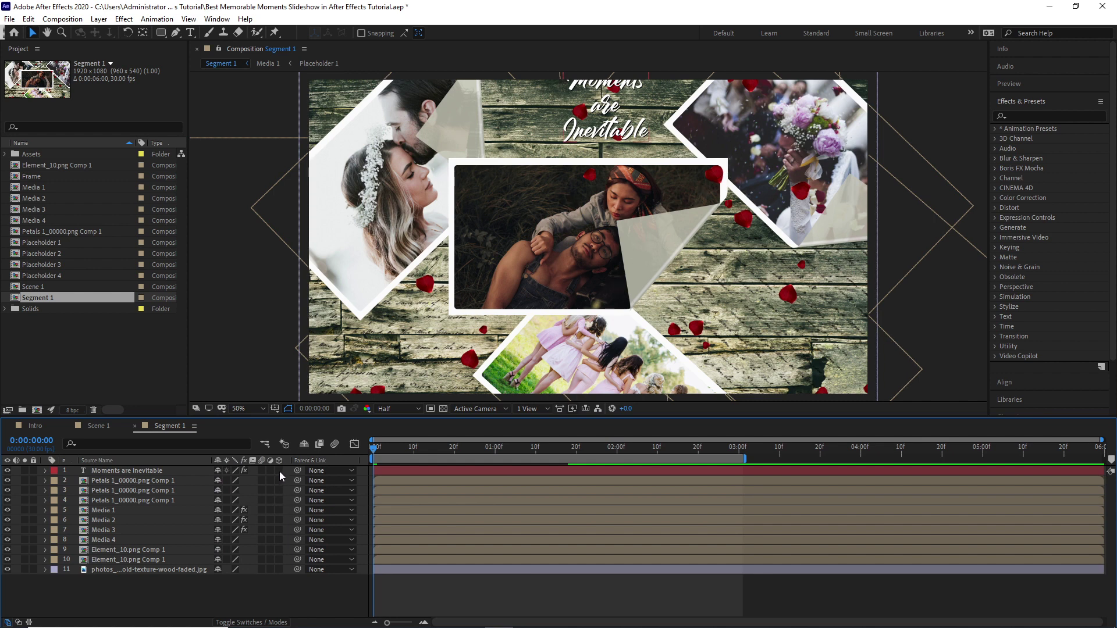
- Turn on 3D for the Segment 1 layers, then make the Segment 1 layer in Scene 1 3D
left_click_drag(278, 556, 280, 569)
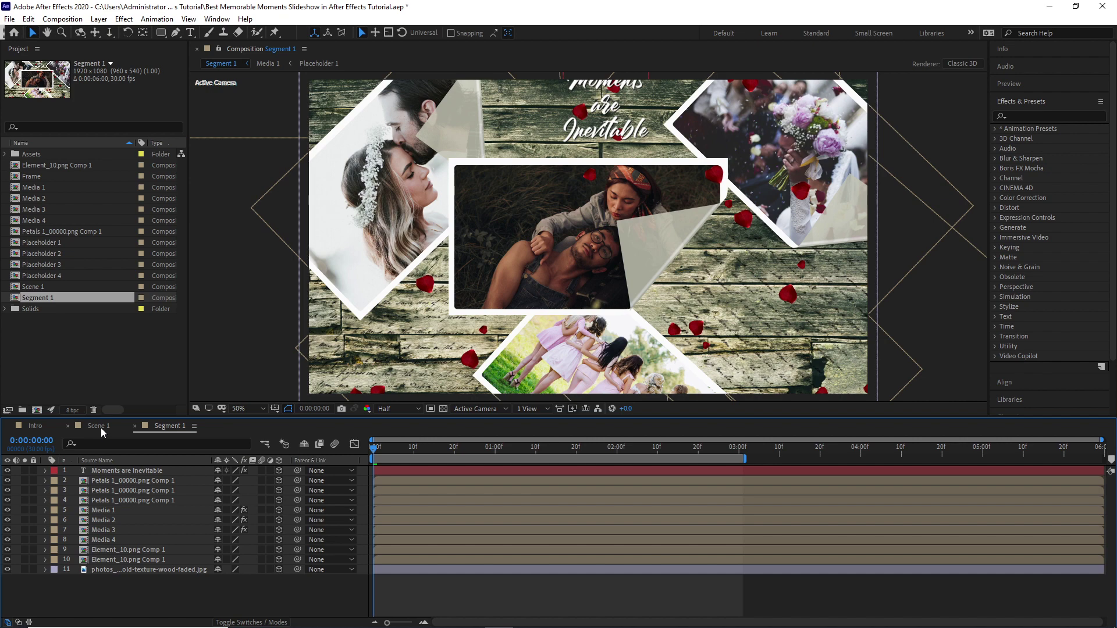
left_click(97, 426)
mouse_move(50, 299)
left_mouse_down()
mouse_move(64, 298)
mouse_move(99, 550)
left_mouse_up()
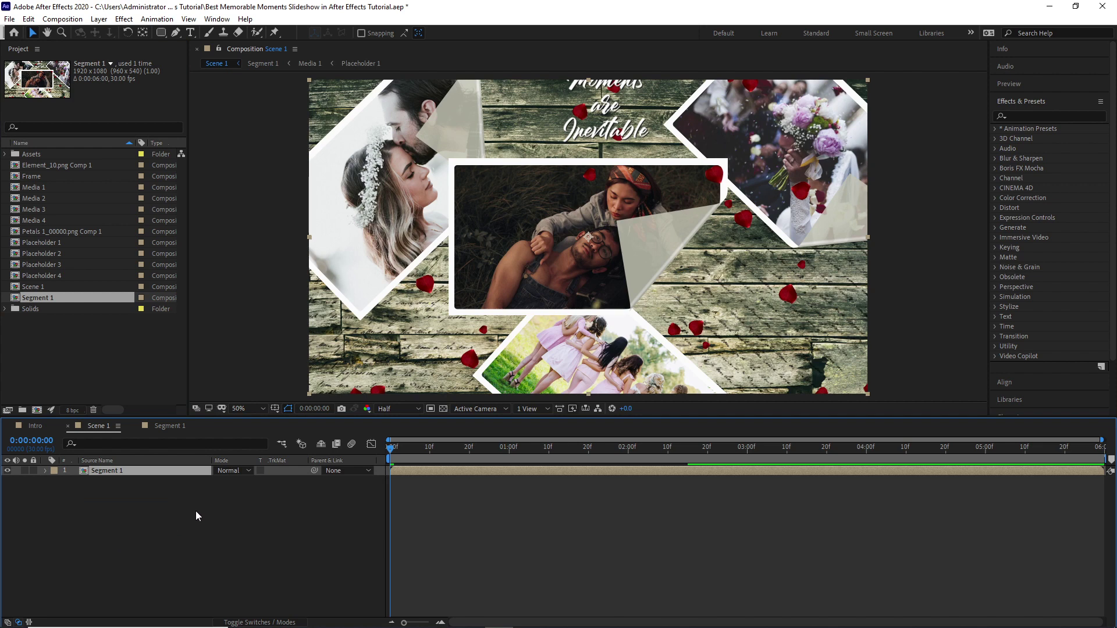
left_click(285, 622)
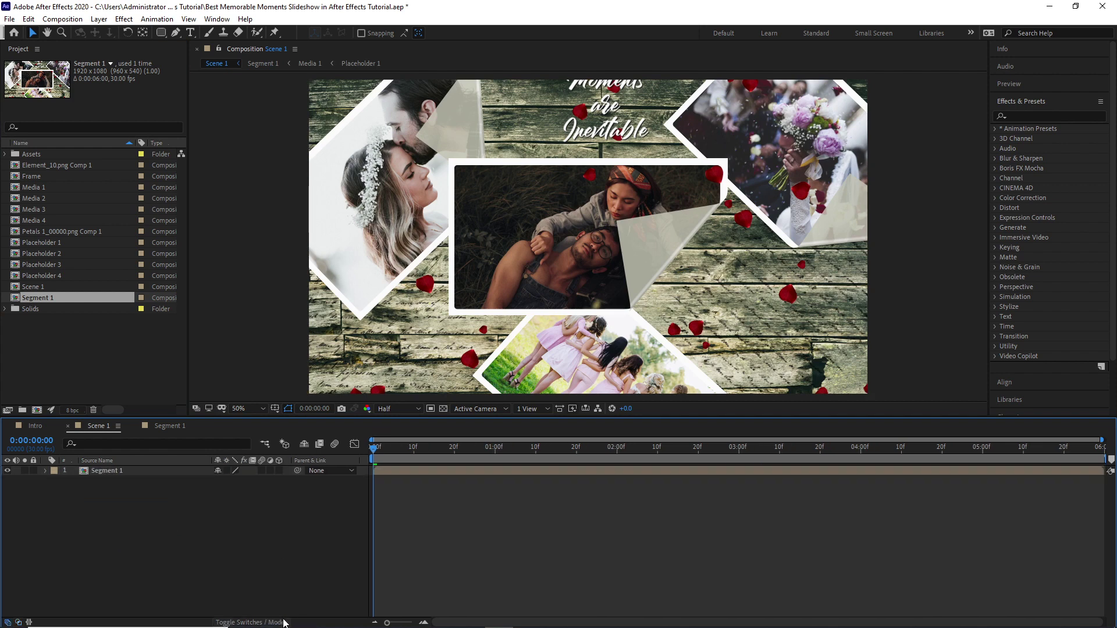
left_click(280, 471)
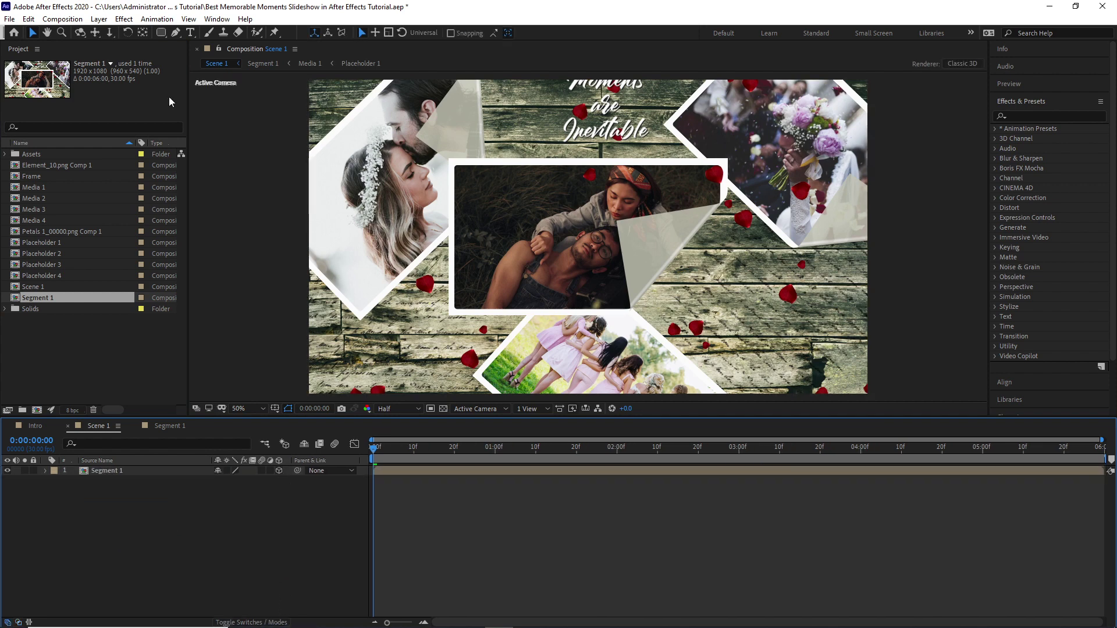
left_click(93, 19)
- Add Camera 1 to Scene 1 using the Two-Node 50mm camera settings
mouse_move(267, 33)
left_click(303, 70)
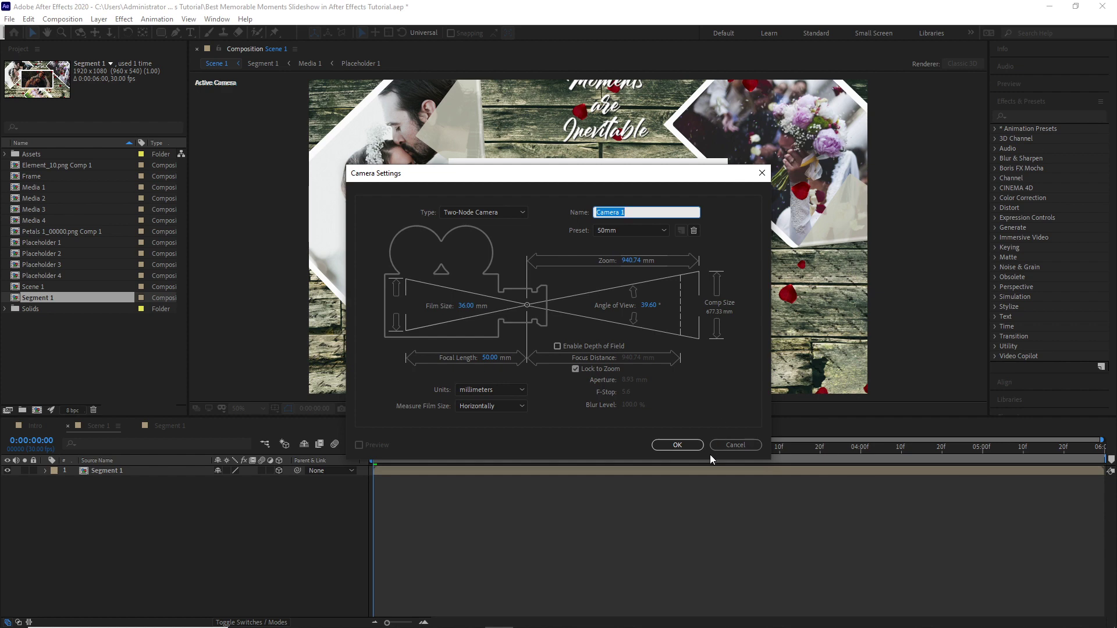
left_click(677, 445)
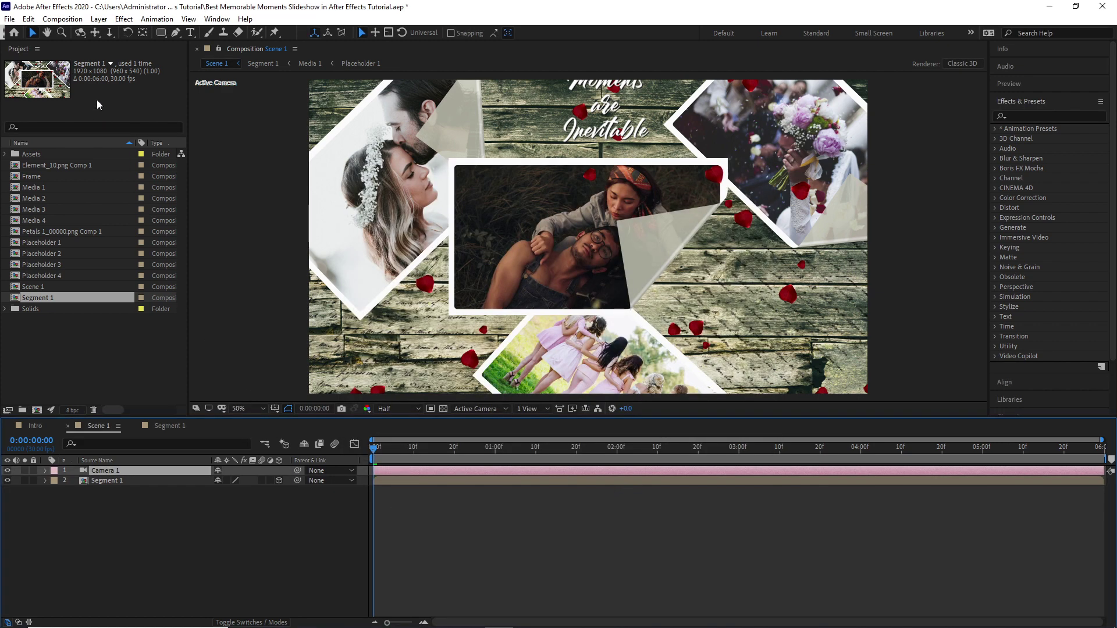
- Add a 3D Null 1, parent Camera 1 to it, and reveal its Position and Rotation
left_click(99, 19)
mouse_move(180, 37)
left_click(305, 83)
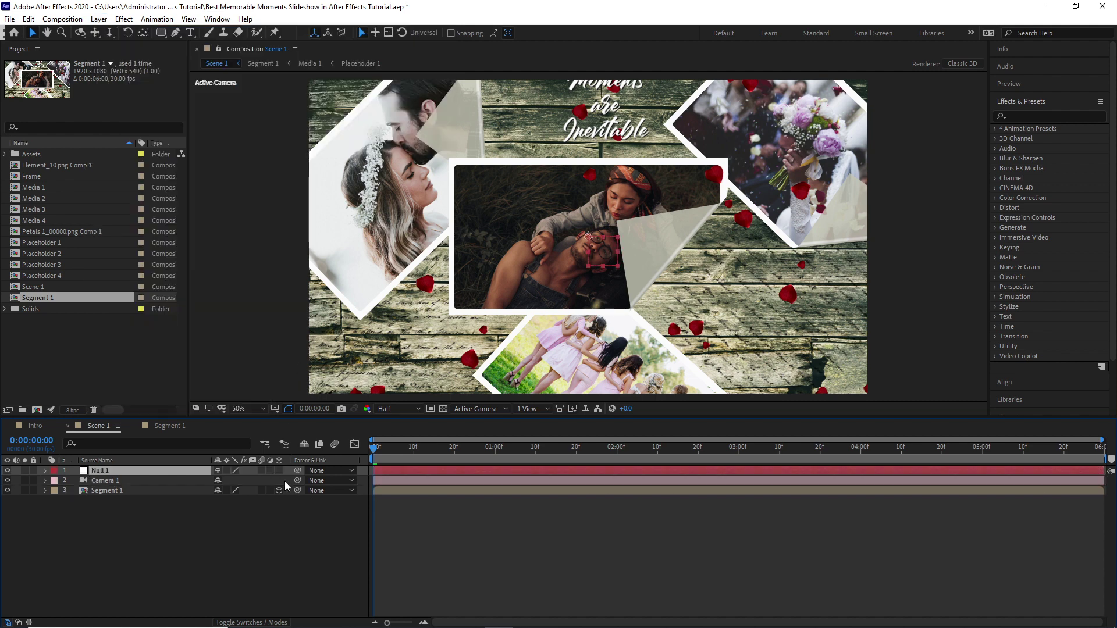
left_click(279, 471)
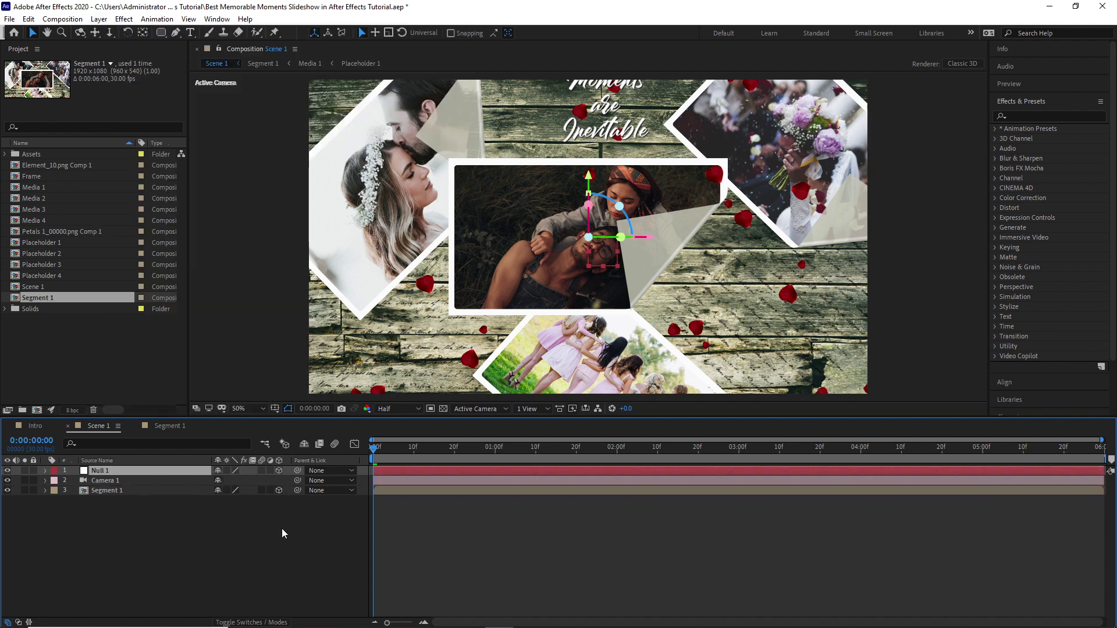
left_click_drag(298, 481, 164, 471)
key("p")
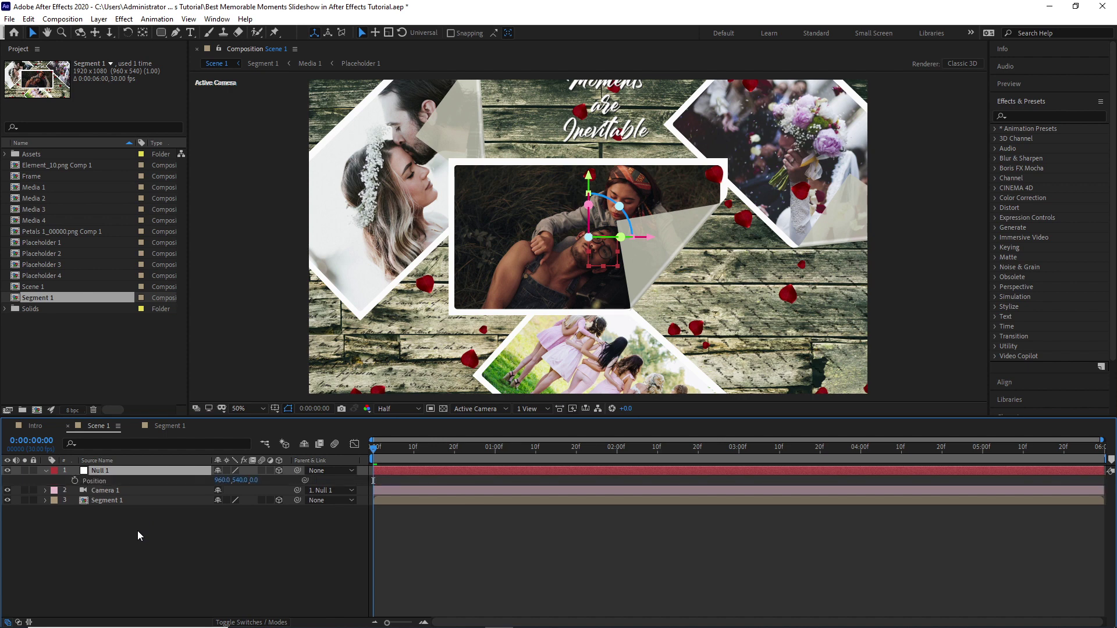
key("shift+r")
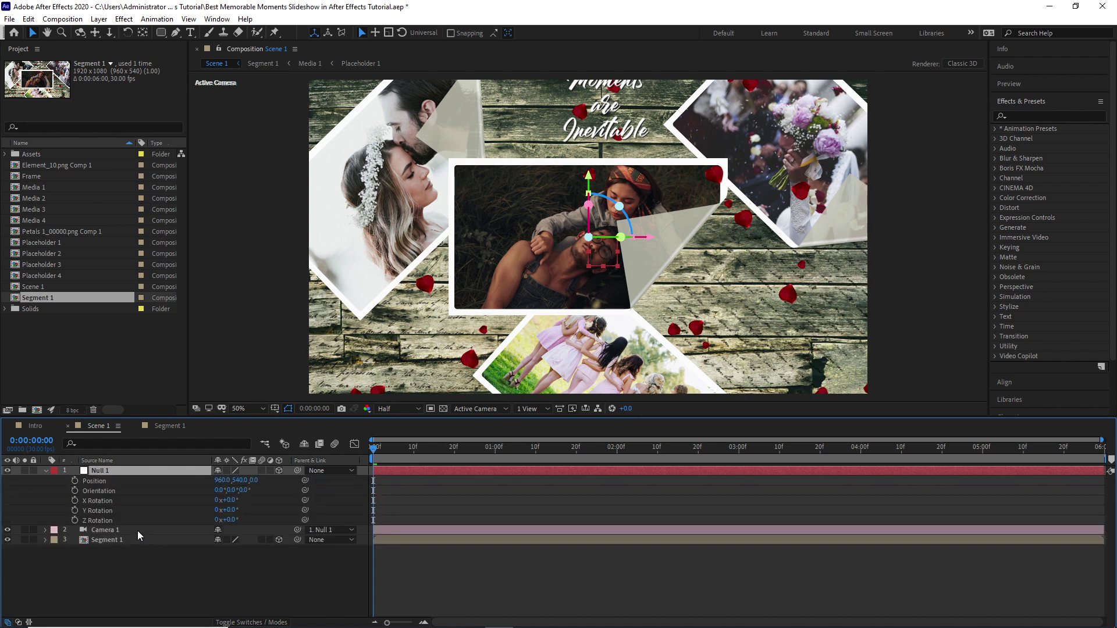
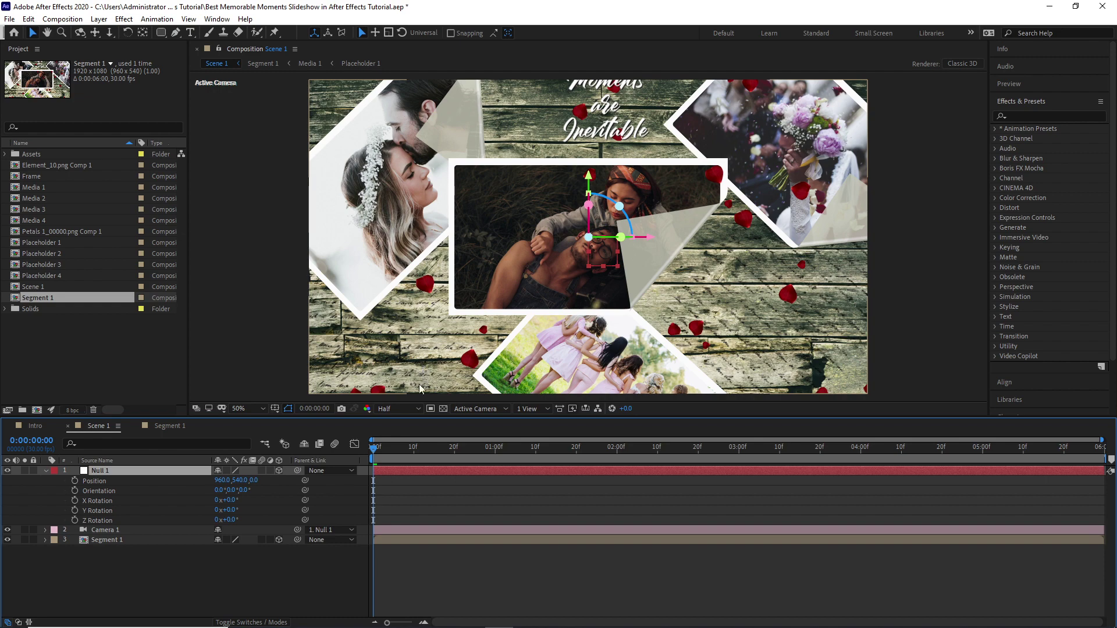
- Zoom the viewer out to 25% and switch to the Segment 1 composition
key("comma")
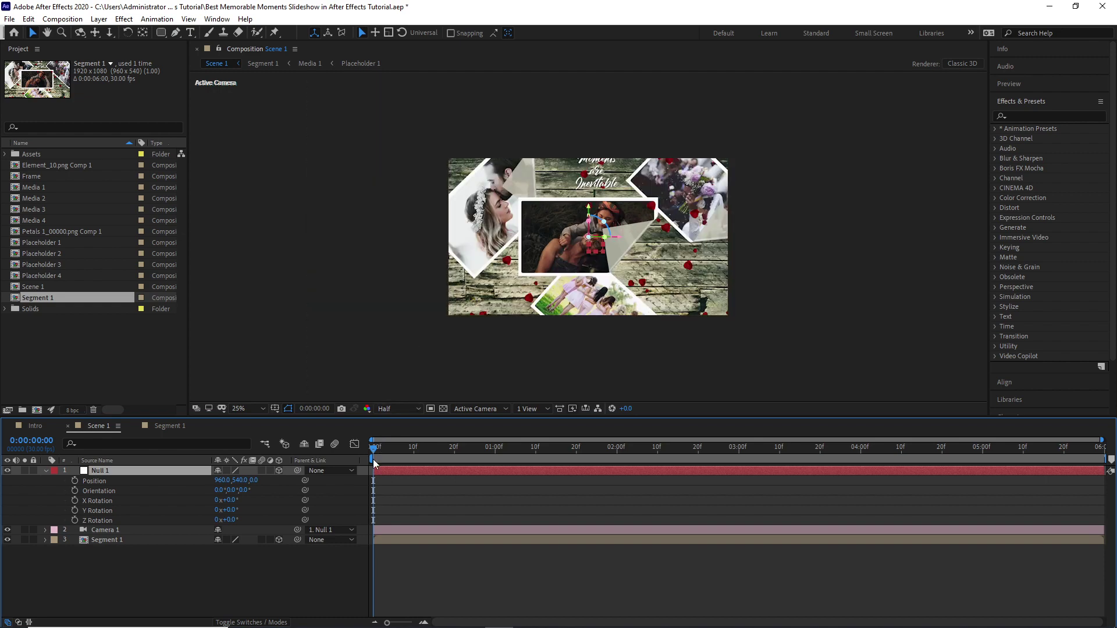
left_click(170, 427)
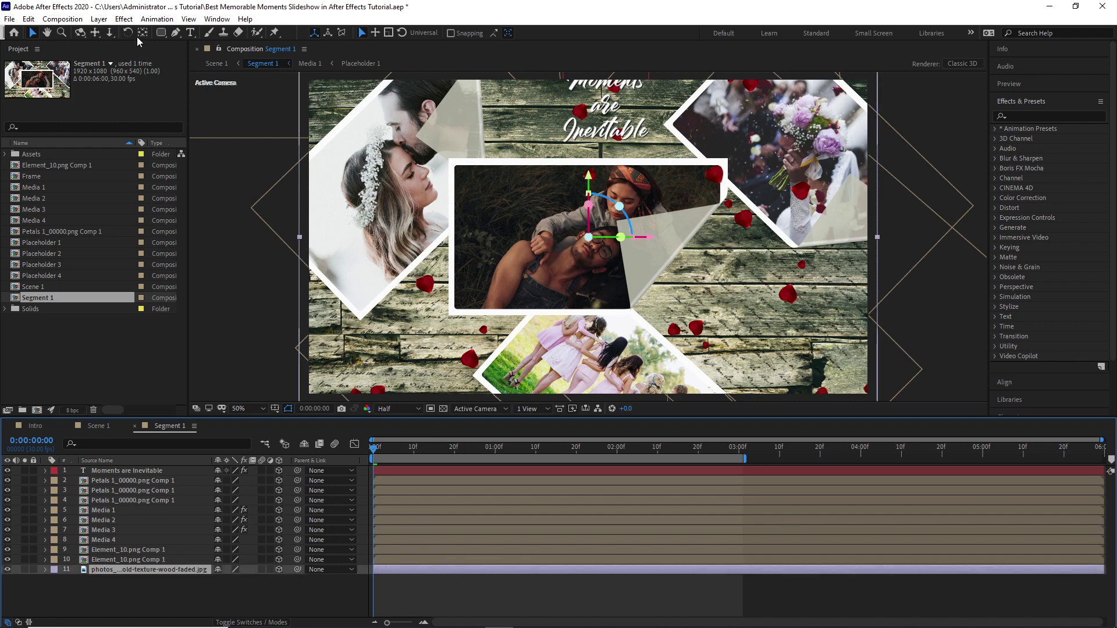
left_click(124, 19)
mouse_move(208, 299)
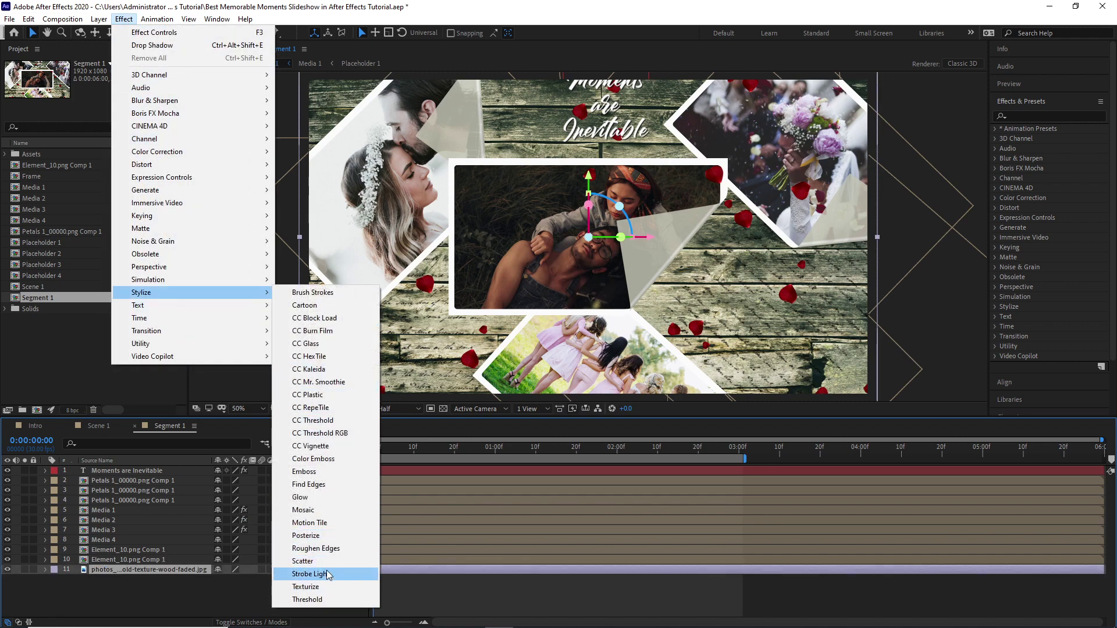
left_click(310, 527)
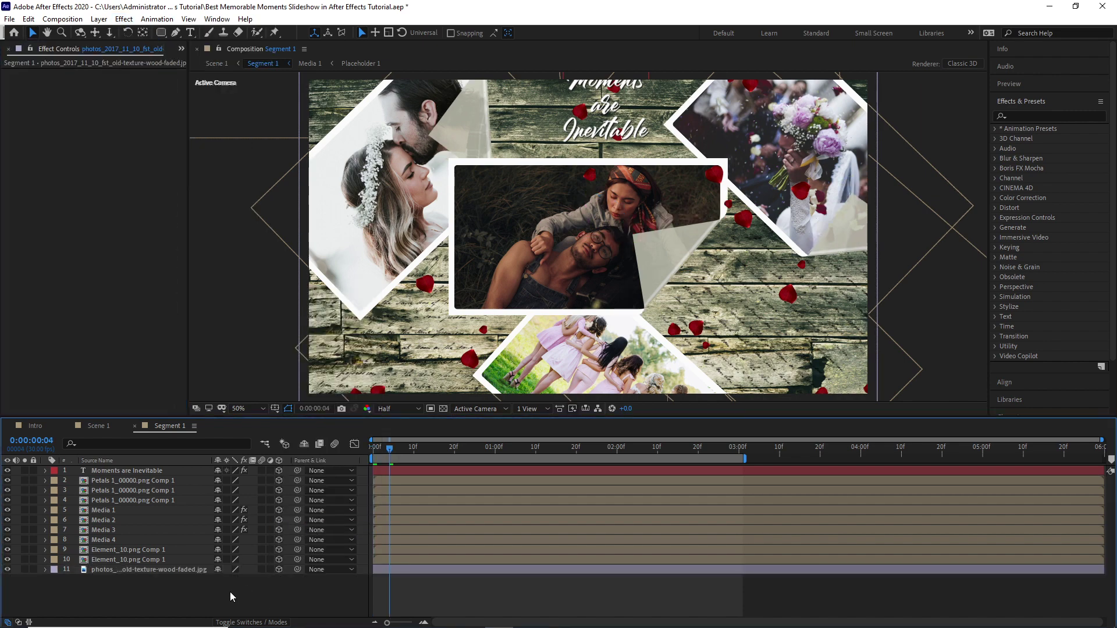
- Turn off 3D on the old-texture-wood-faded.jpg background layer
left_click(186, 567)
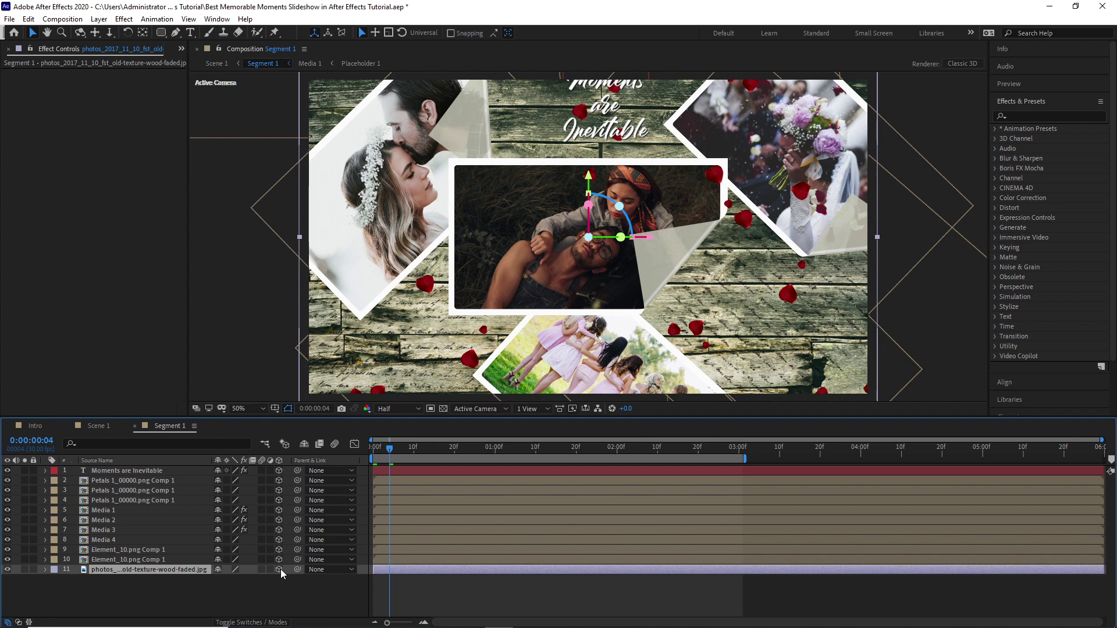
left_click(279, 569)
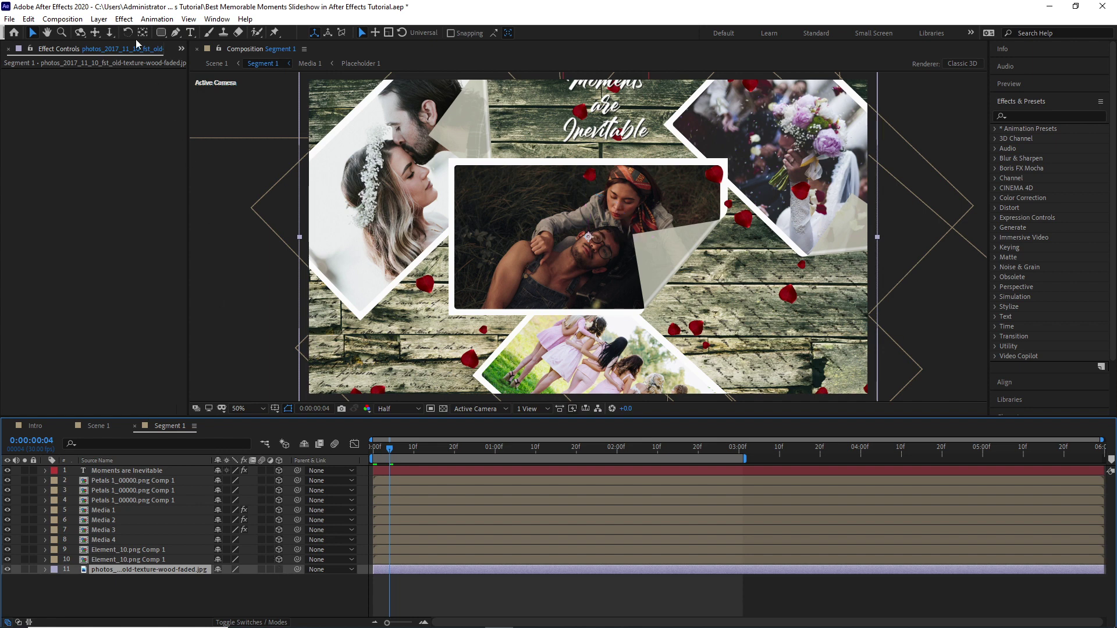
left_click(120, 21)
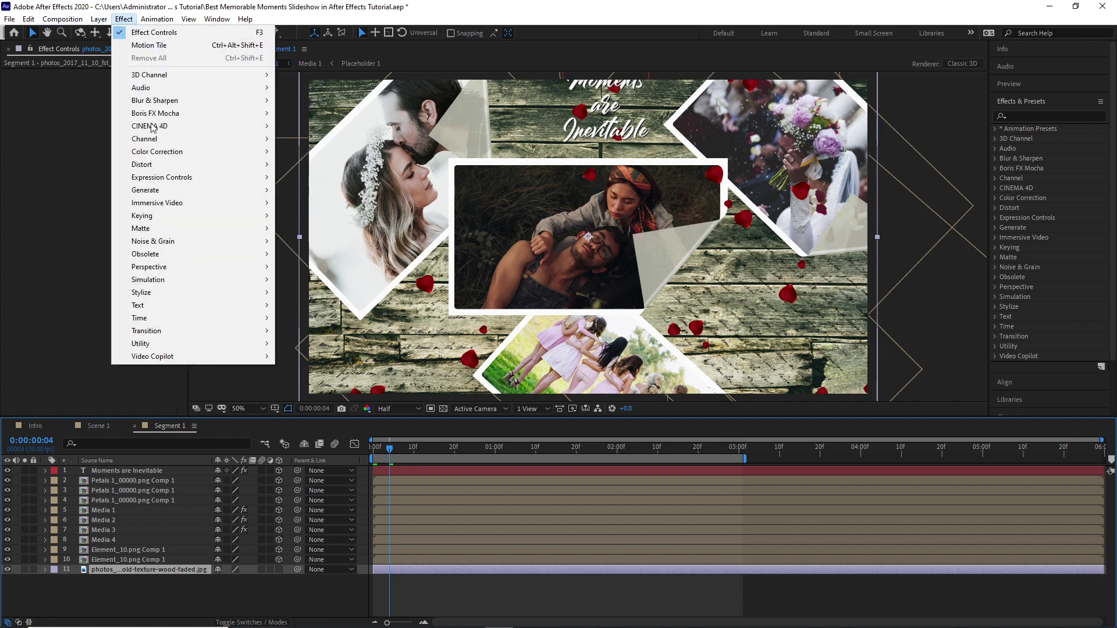
- Apply Motion Tile to the wood background with Output Width and Output Height of 500
mouse_move(221, 314)
mouse_move(227, 292)
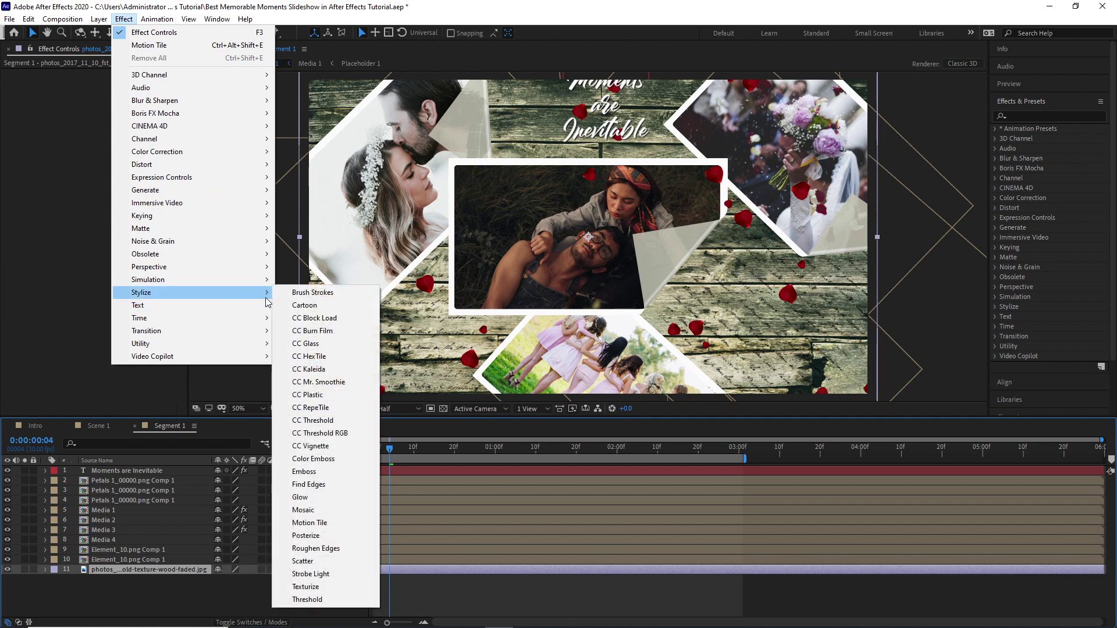
left_click(364, 522)
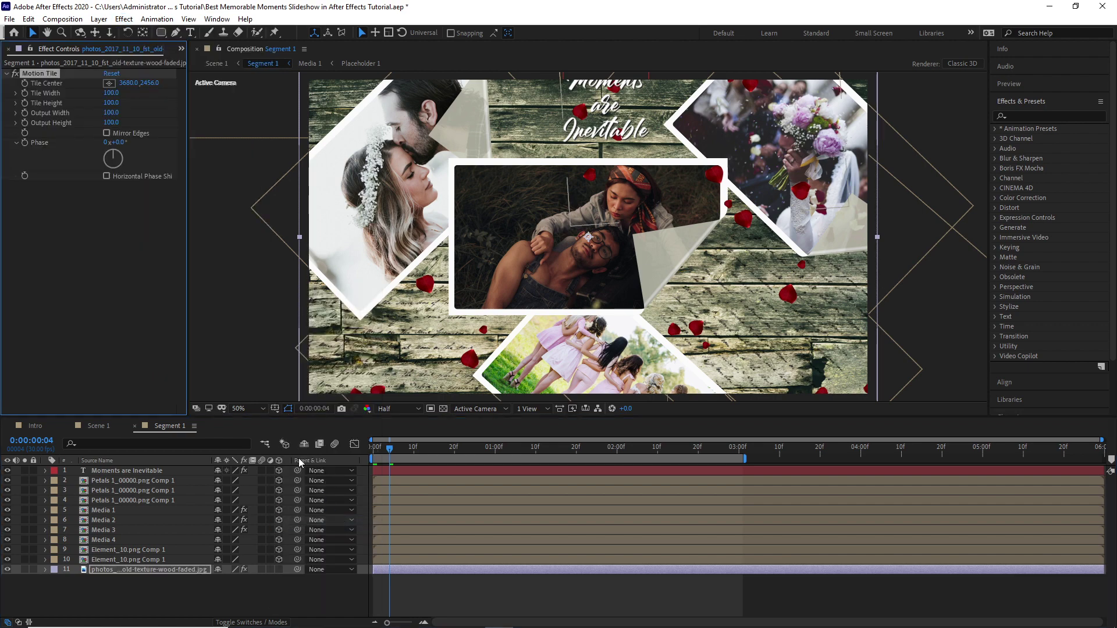
left_click(111, 114)
type("500")
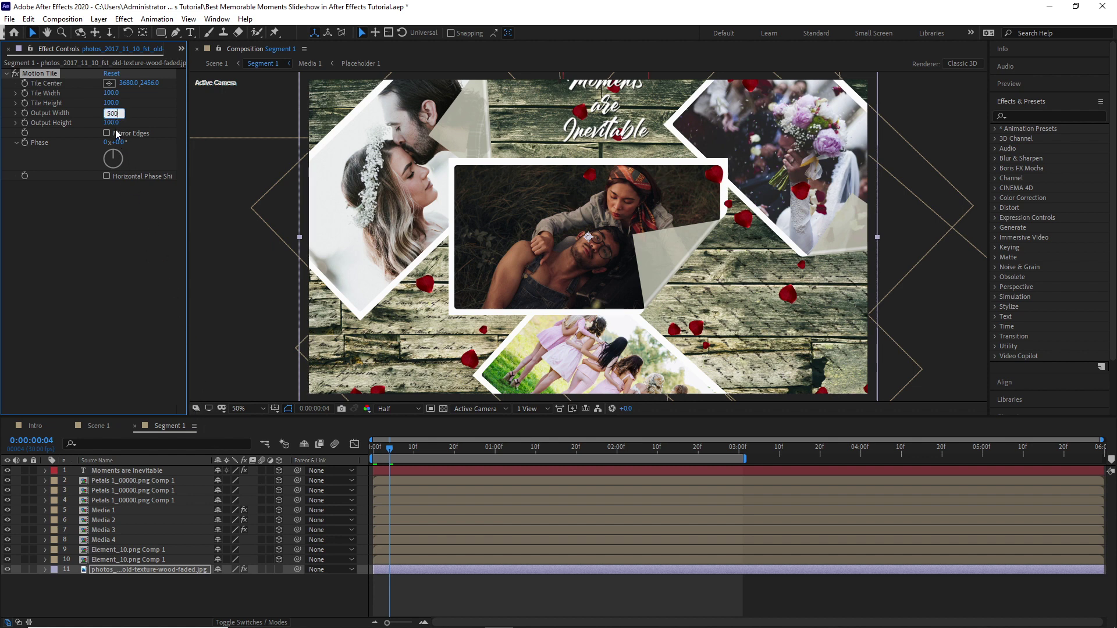
key("Tab")
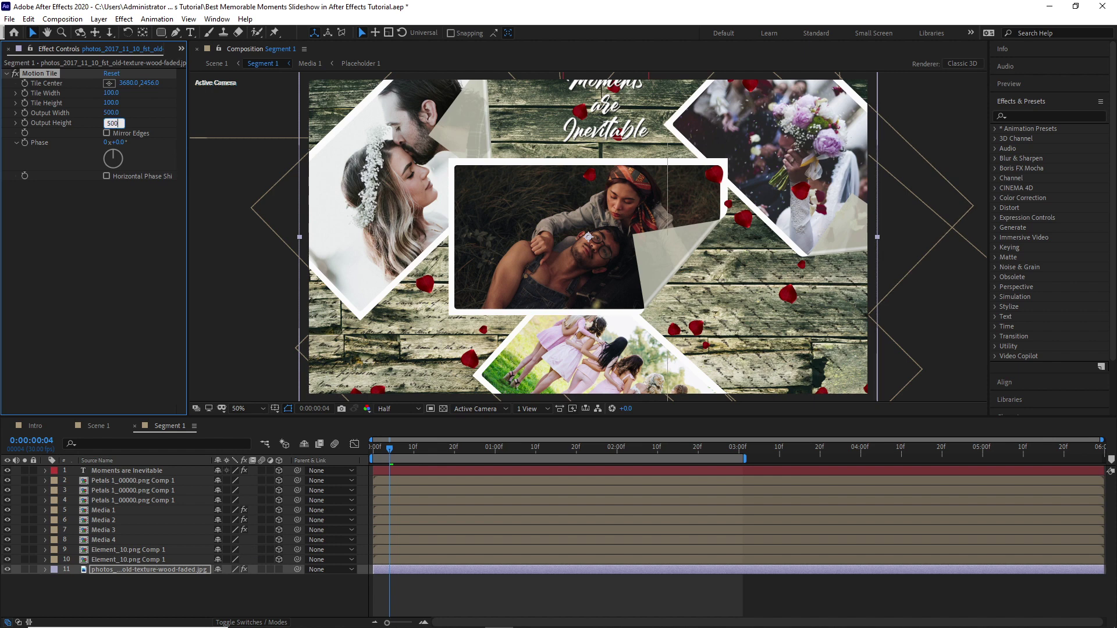
left_click(125, 363)
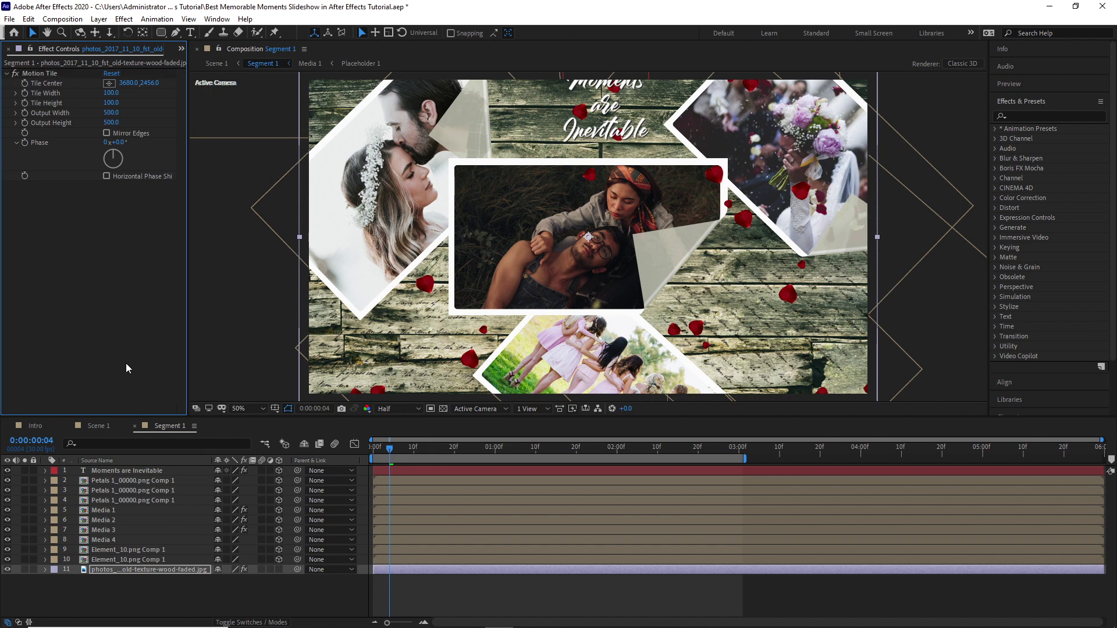
left_click(278, 571)
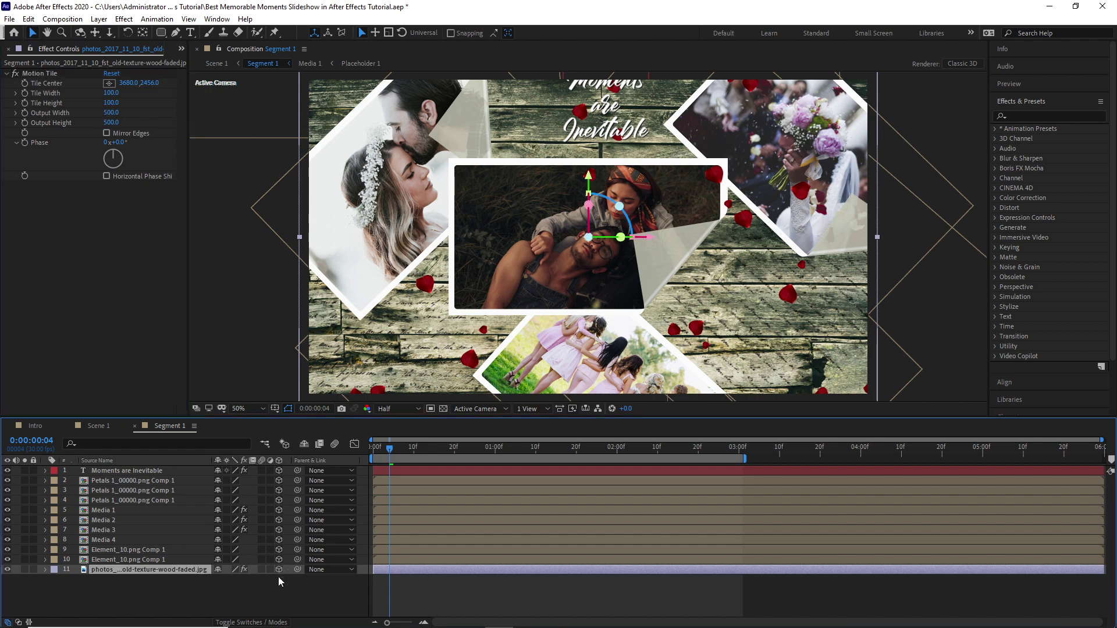
key("KP_1")
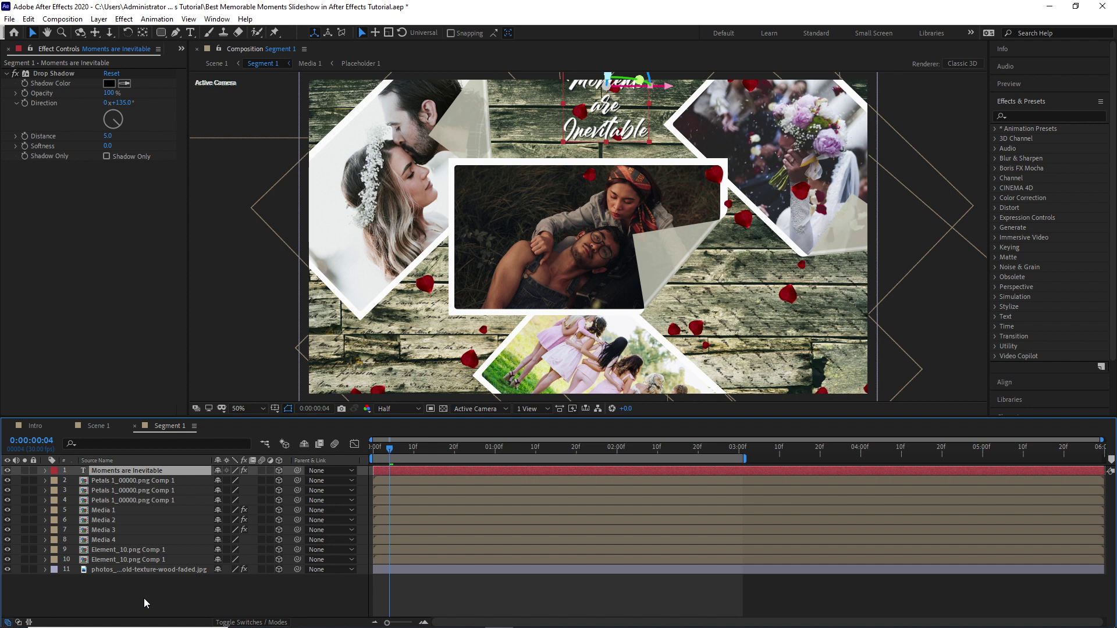
- Raise the Moments are Inevitable title to position 930.7, -23.0, then return to Scene 1
key("p")
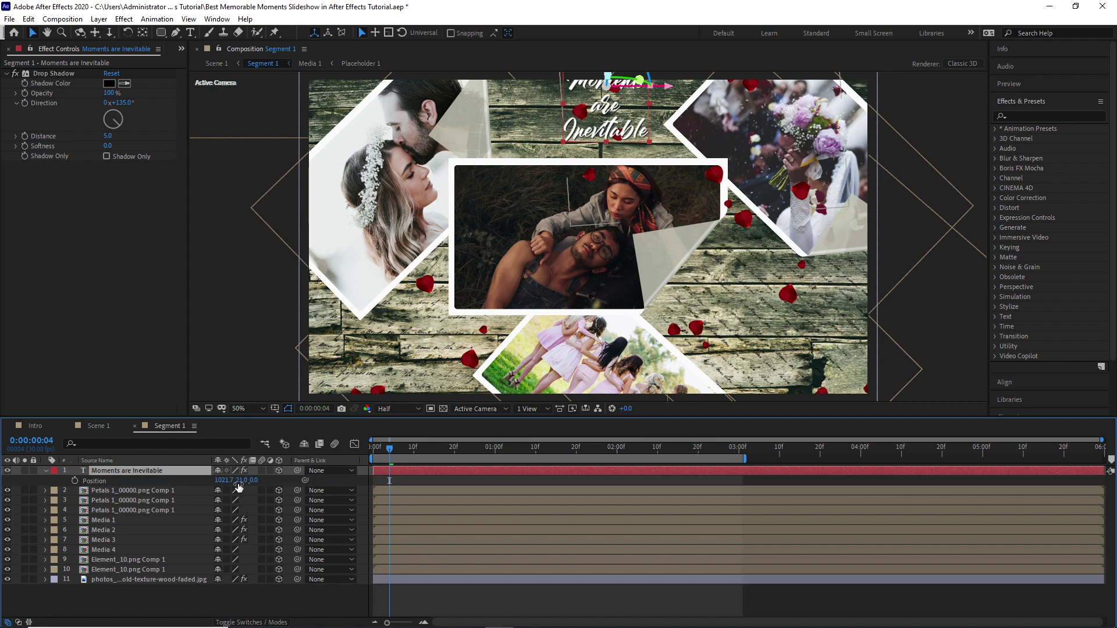
left_click_drag(238, 486, 180, 486)
left_click(214, 490)
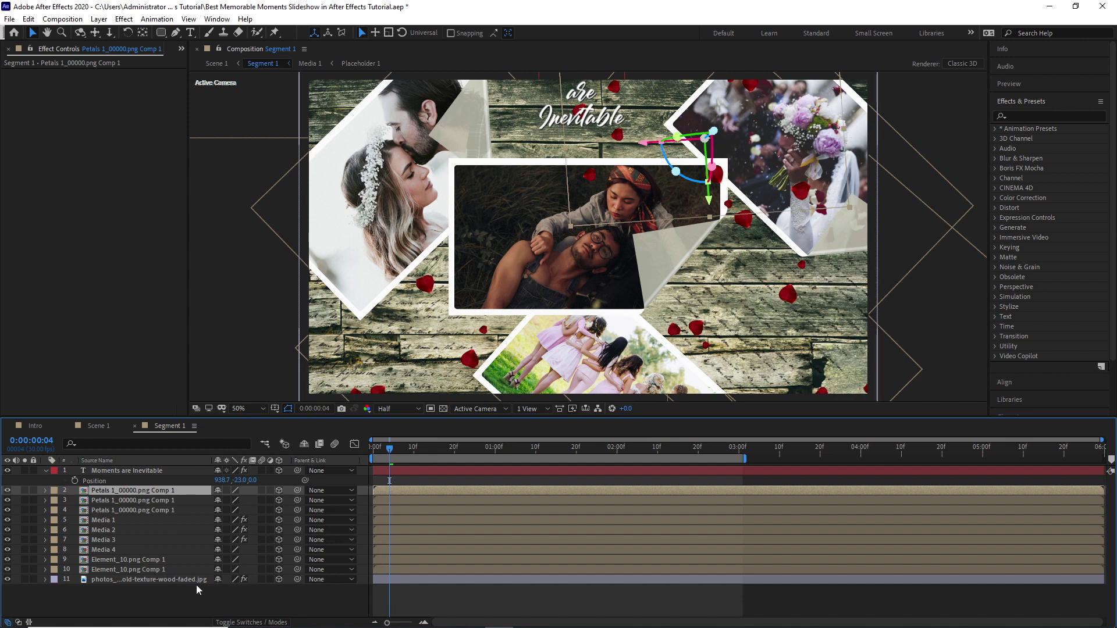
left_click(98, 426)
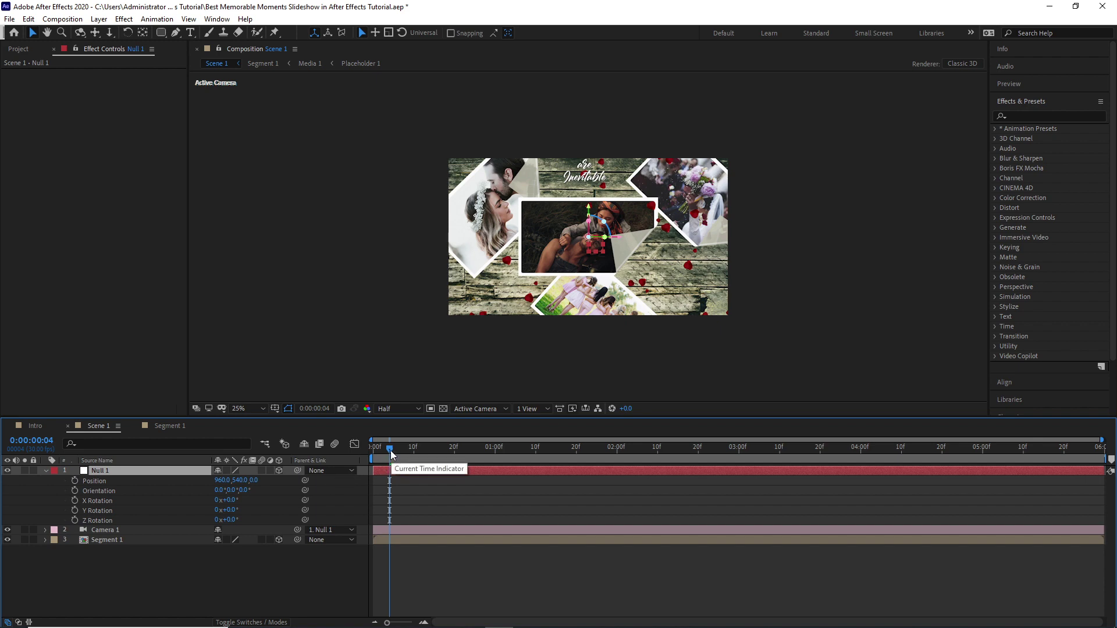
- Tilt Null 3 to 56° X Rotation and place it at position 960, 325, 241
left_click_drag(387, 452, 373, 452)
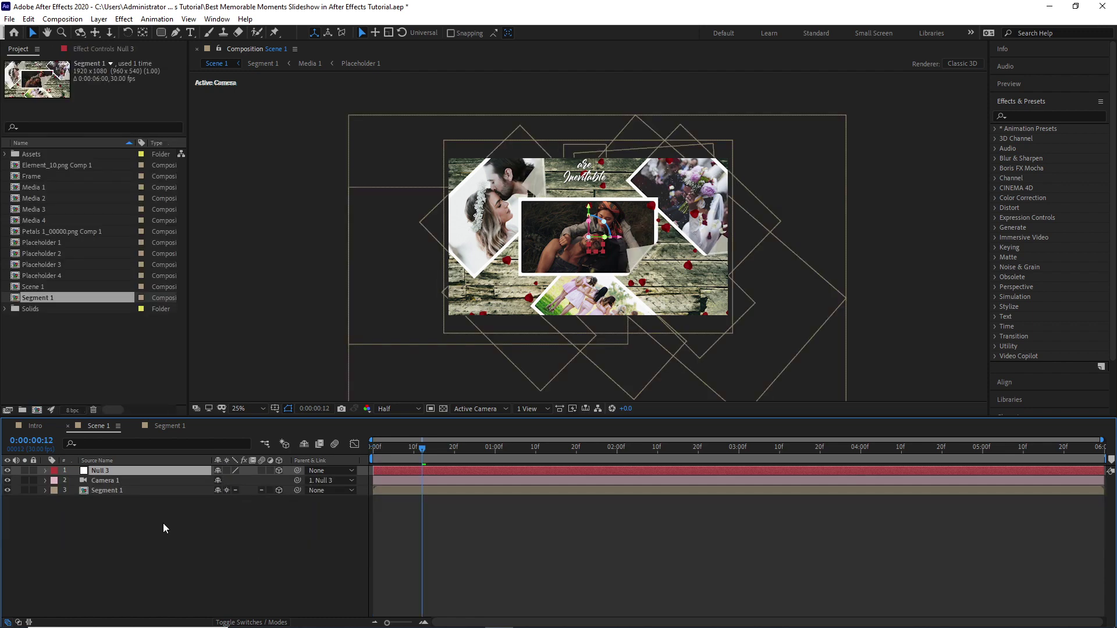
key("p")
key("shift+r")
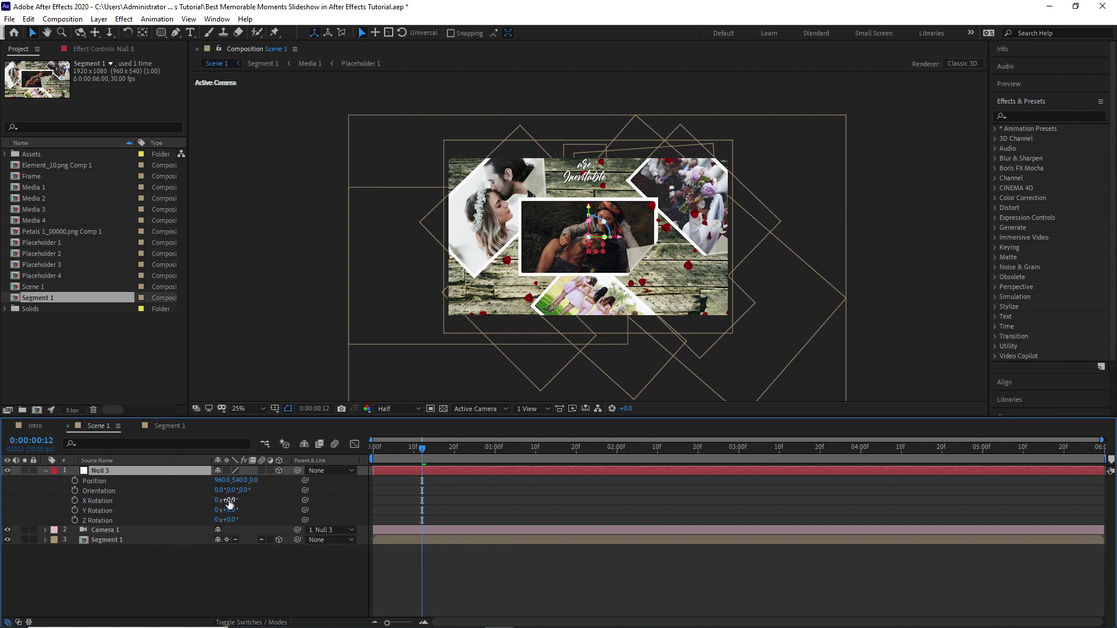
left_click_drag(229, 502, 270, 509)
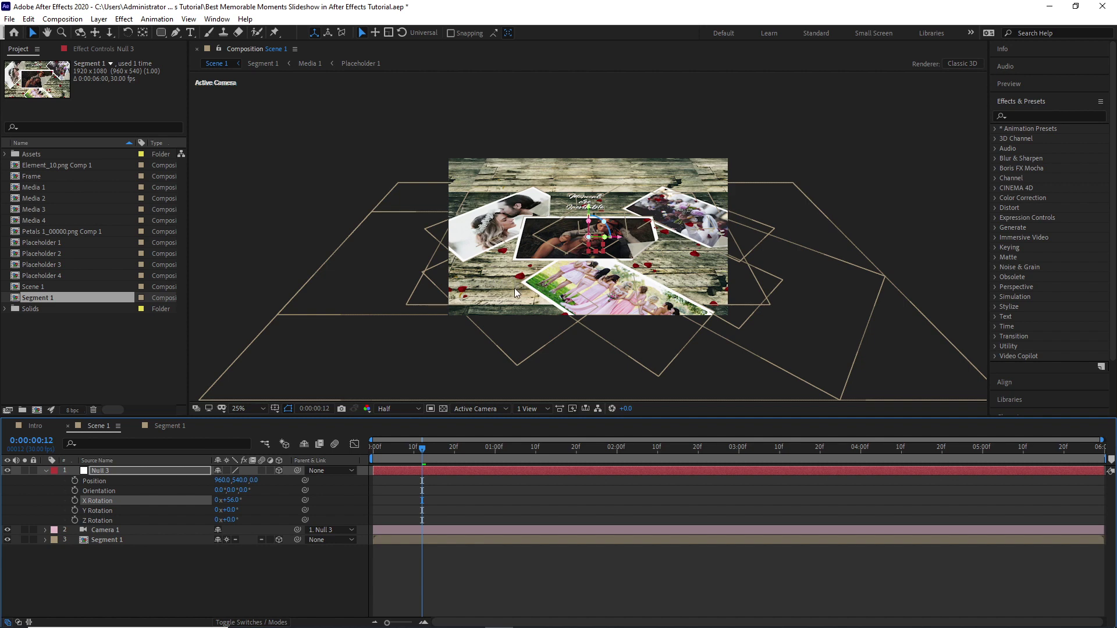
left_click_drag(238, 481, 155, 476)
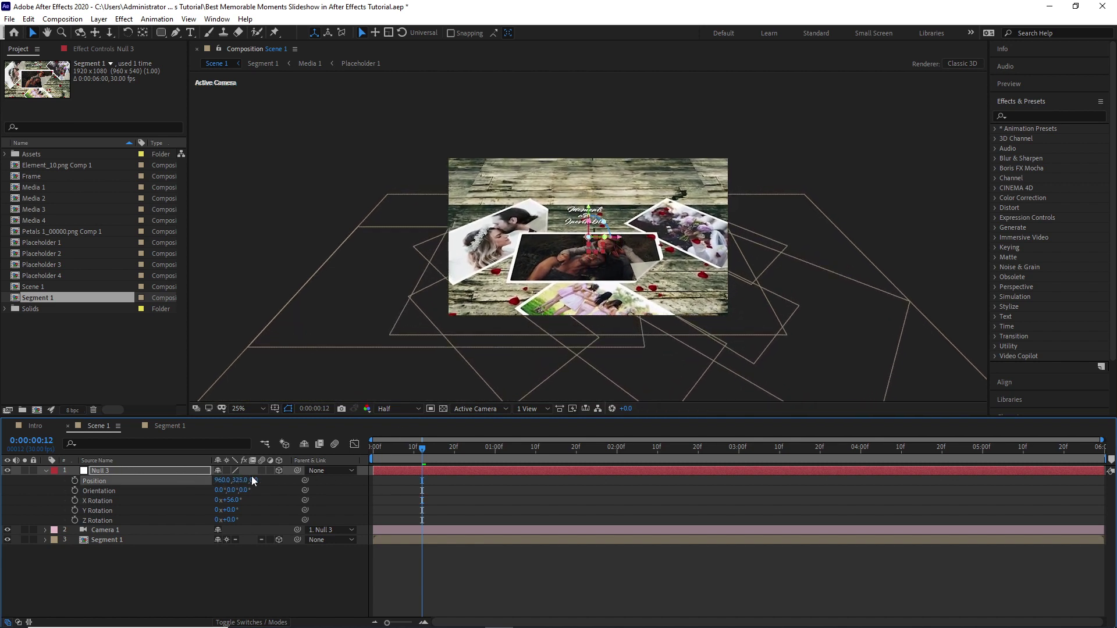
left_click_drag(256, 482, 368, 469)
left_click(379, 449)
left_click(354, 444)
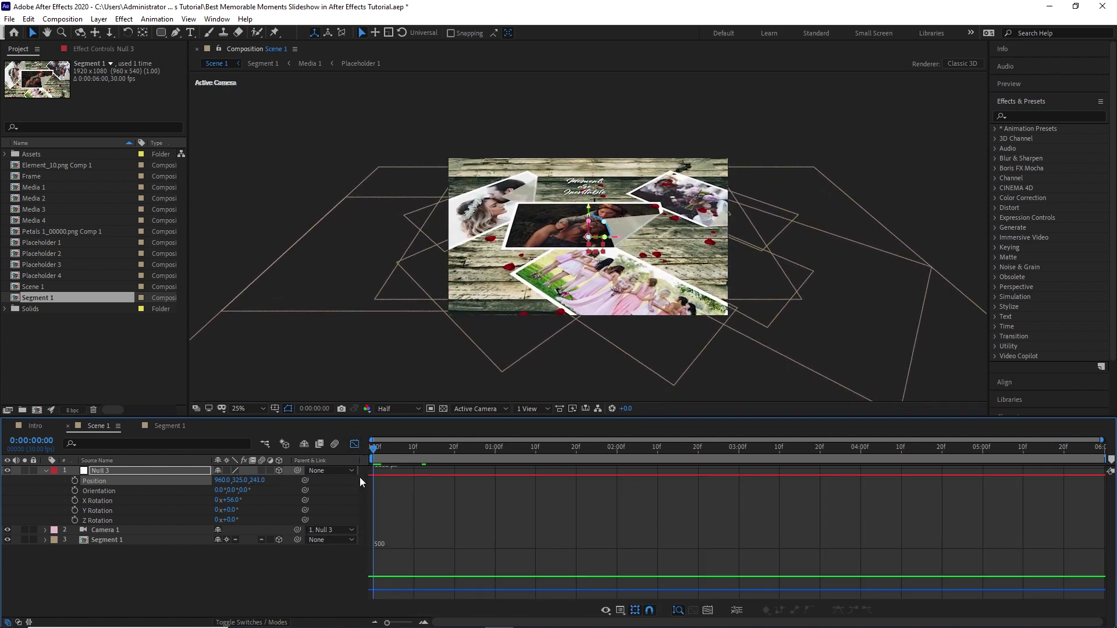
- Keyframe Null 3's Position, X and Y Rotation, with Y Rotation 26° at the start
left_click(355, 445)
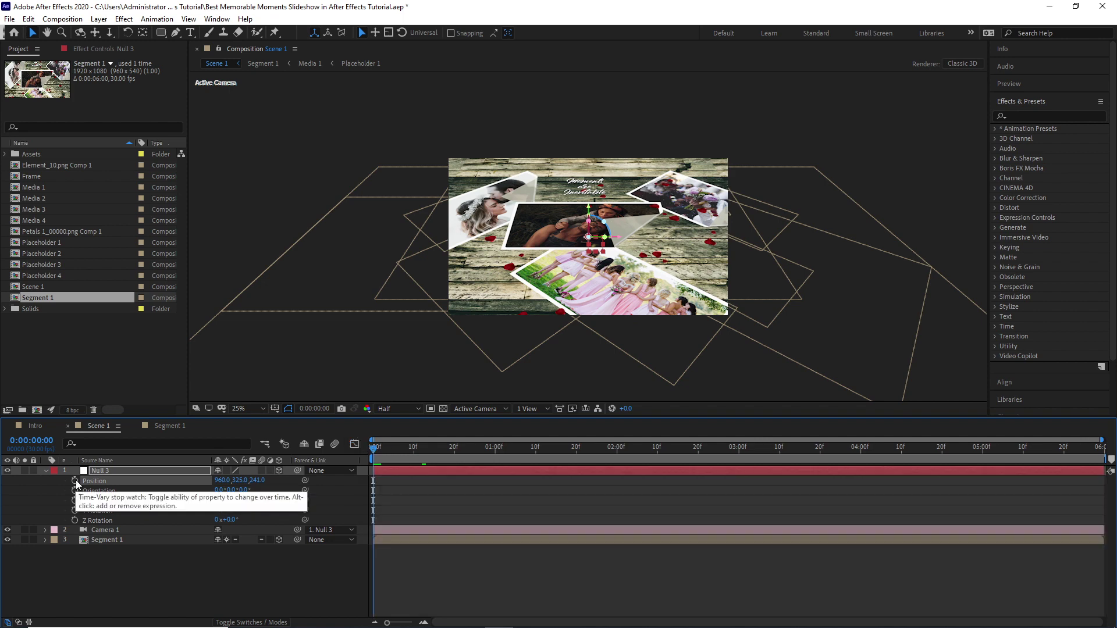
left_click(76, 480)
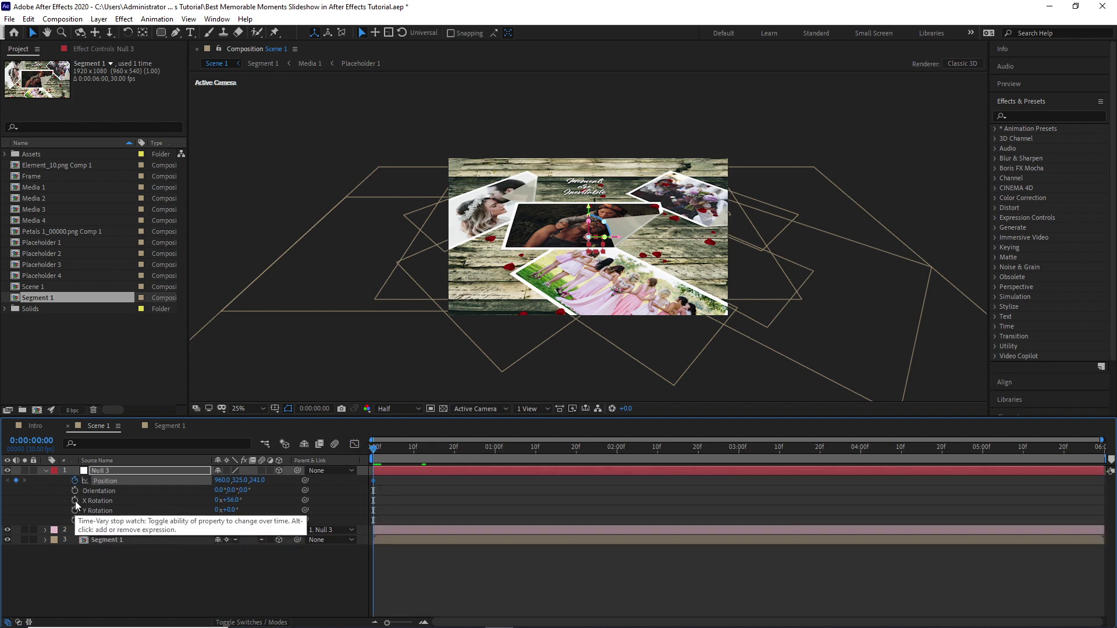
left_click(75, 501)
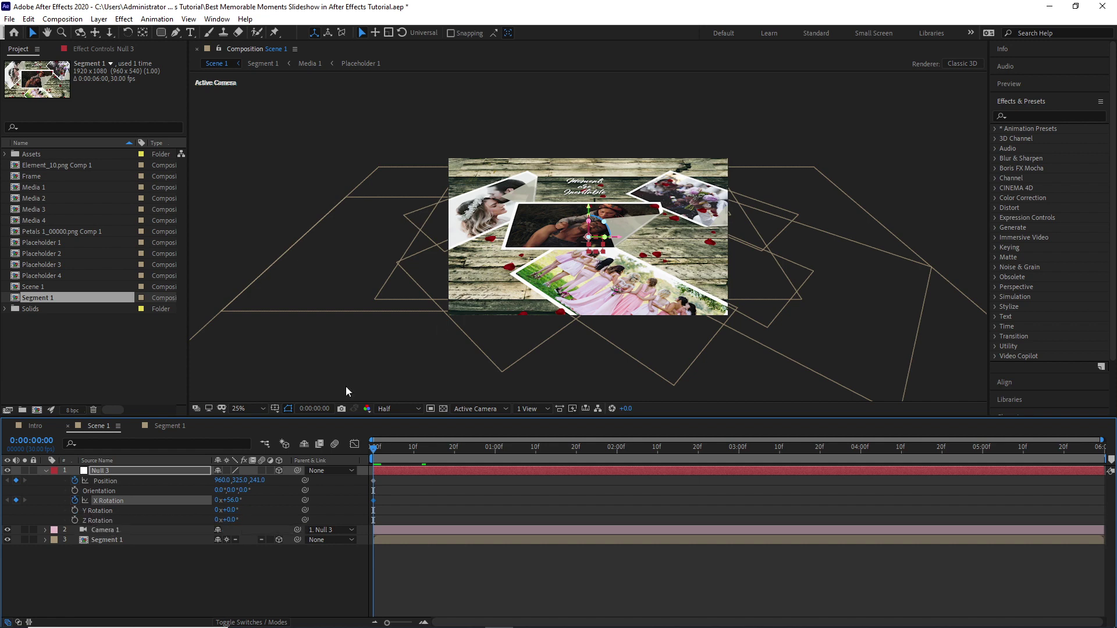
left_click(75, 510)
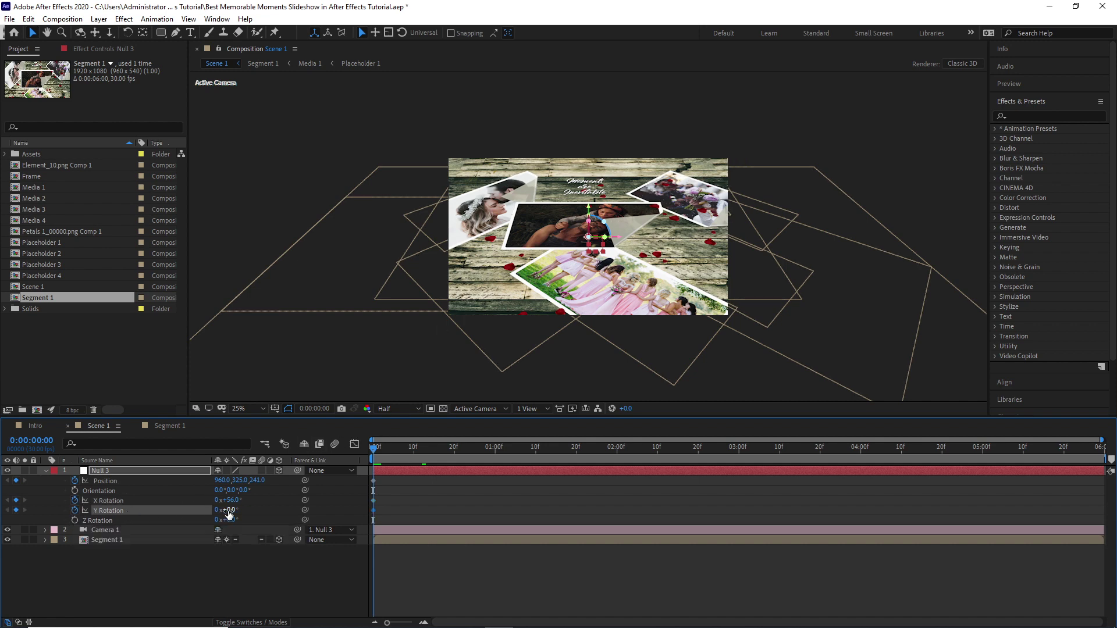
left_click_drag(233, 512, 249, 516)
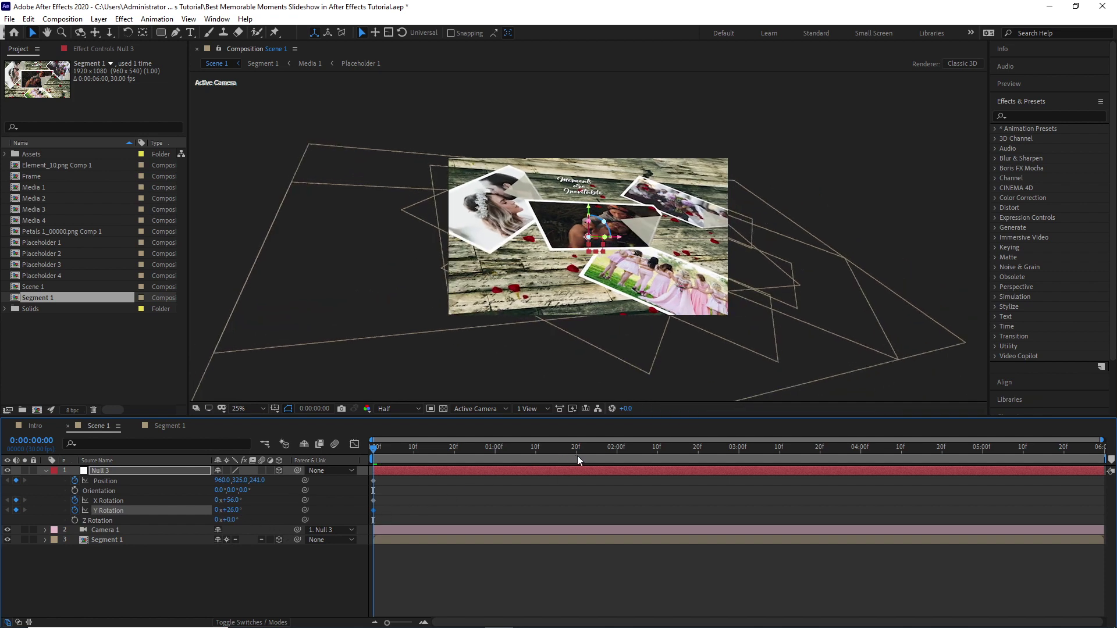
left_click(1098, 448)
left_click(1101, 448)
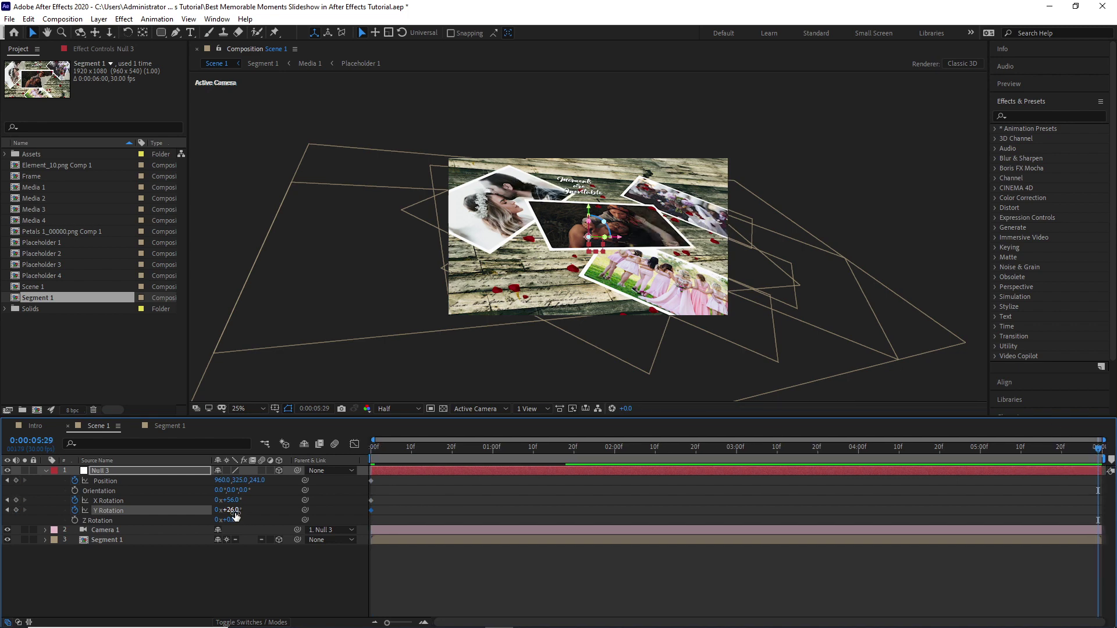
- At 5:29 set Y Rotation to 0° and Position Y to 56, then preview the move
left_click(230, 510)
type("0")
left_click(233, 501)
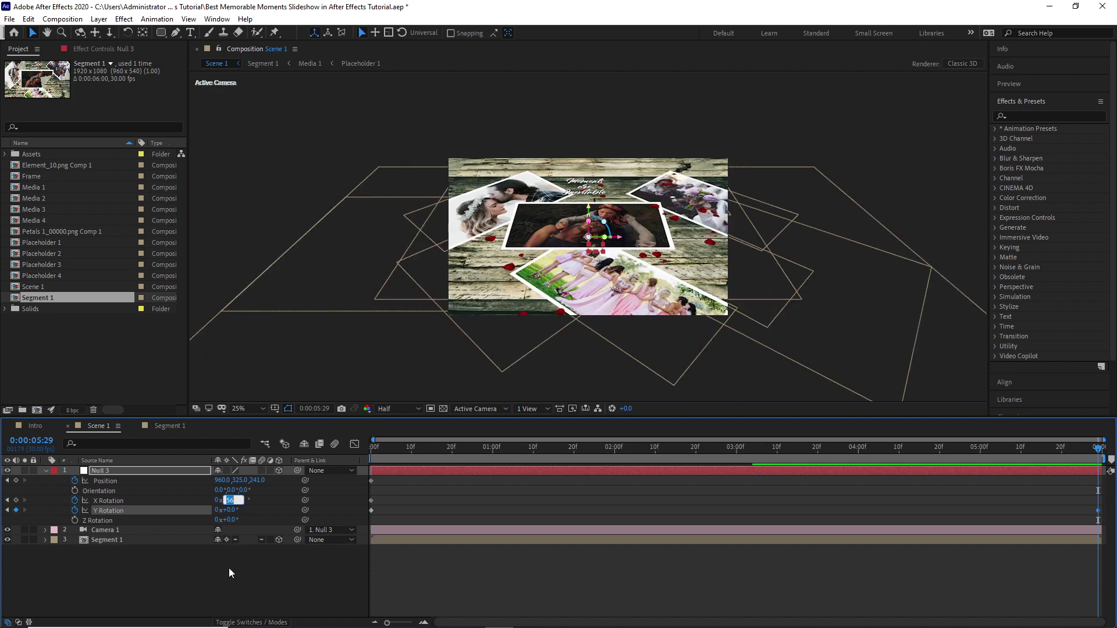
mouse_move(328, 617)
type("0")
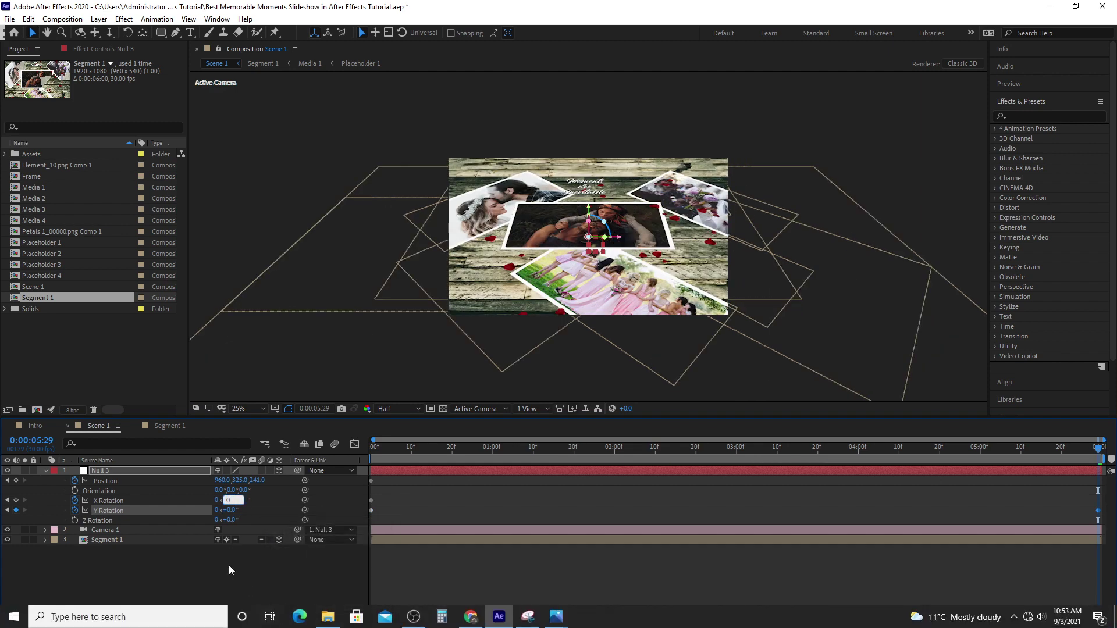
key("Escape")
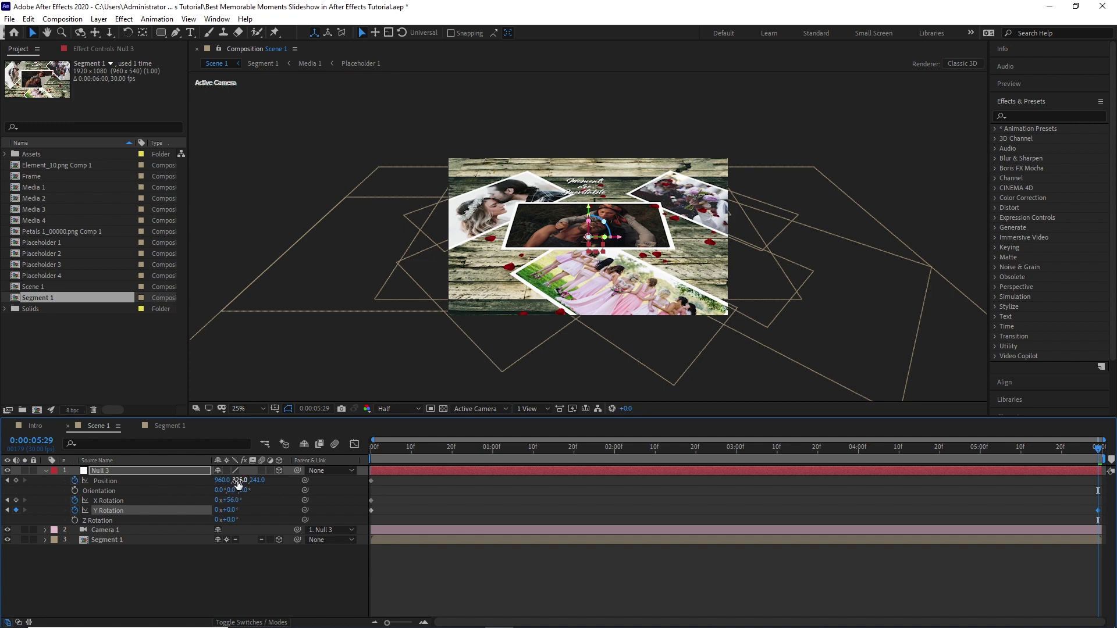
left_click_drag(239, 486, 103, 457)
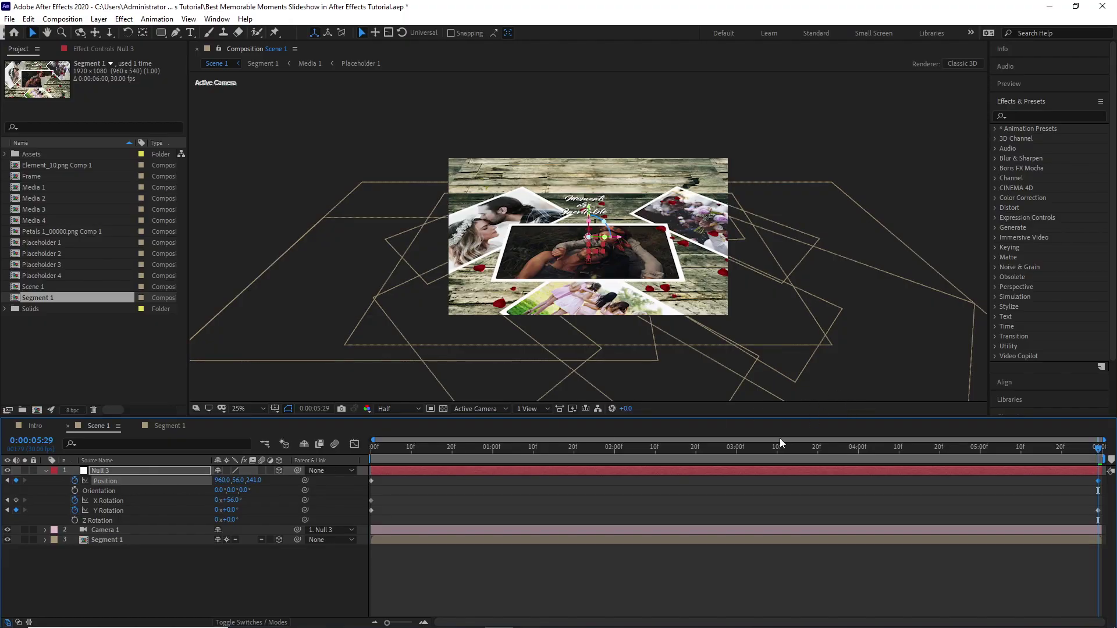
left_click(1066, 83)
key("space")
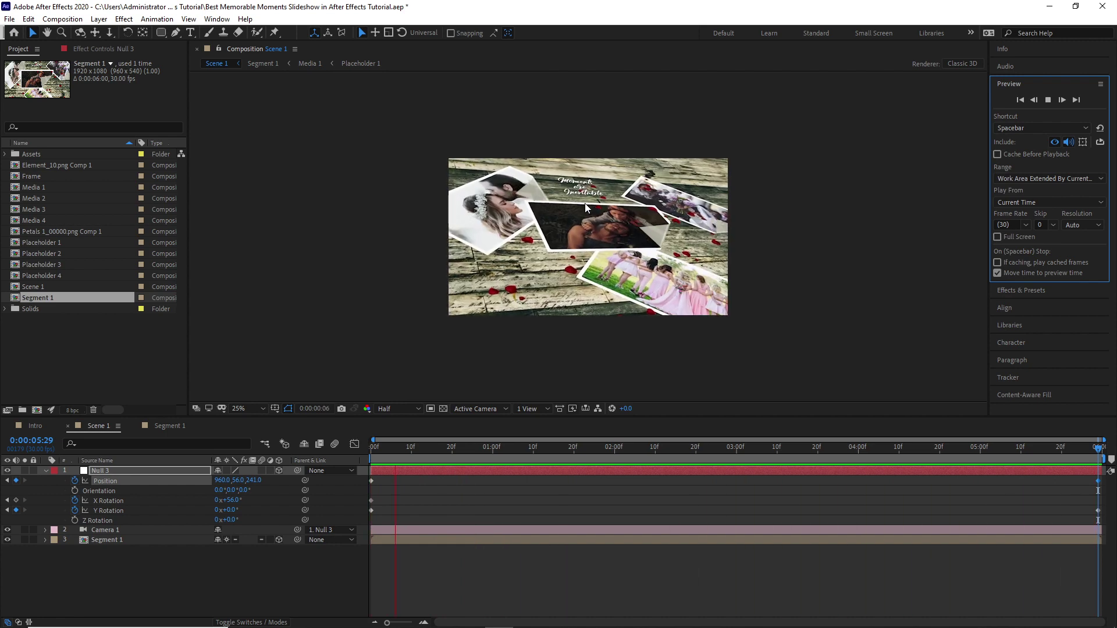
- Shift the Segment 1 title to X 1034.7 and turn on its motion blur
left_click(169, 425)
left_click(457, 225)
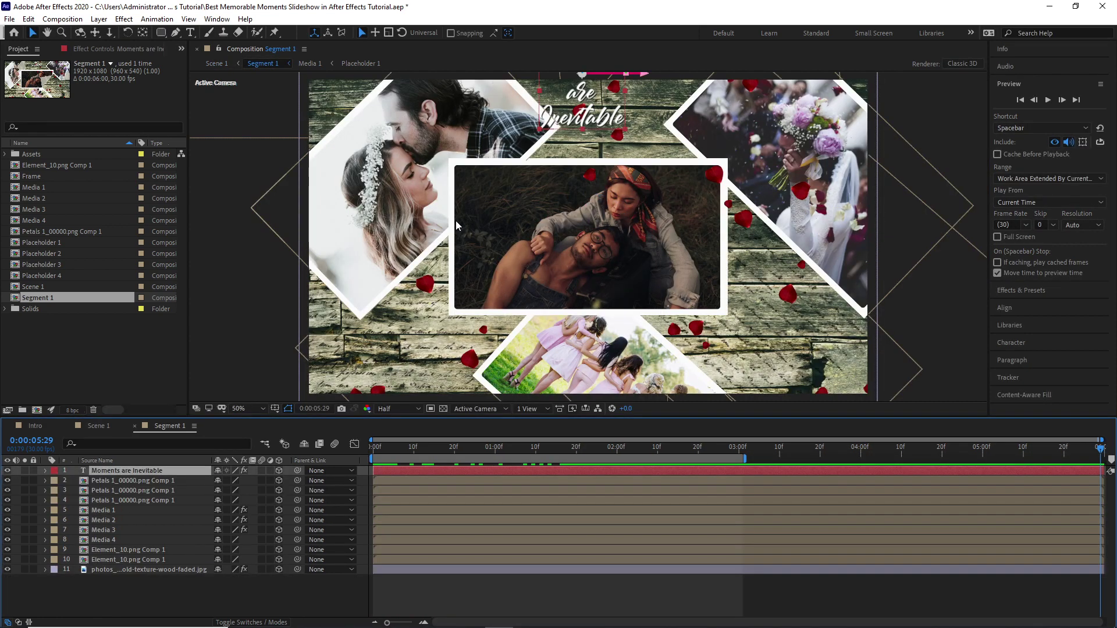
key("p")
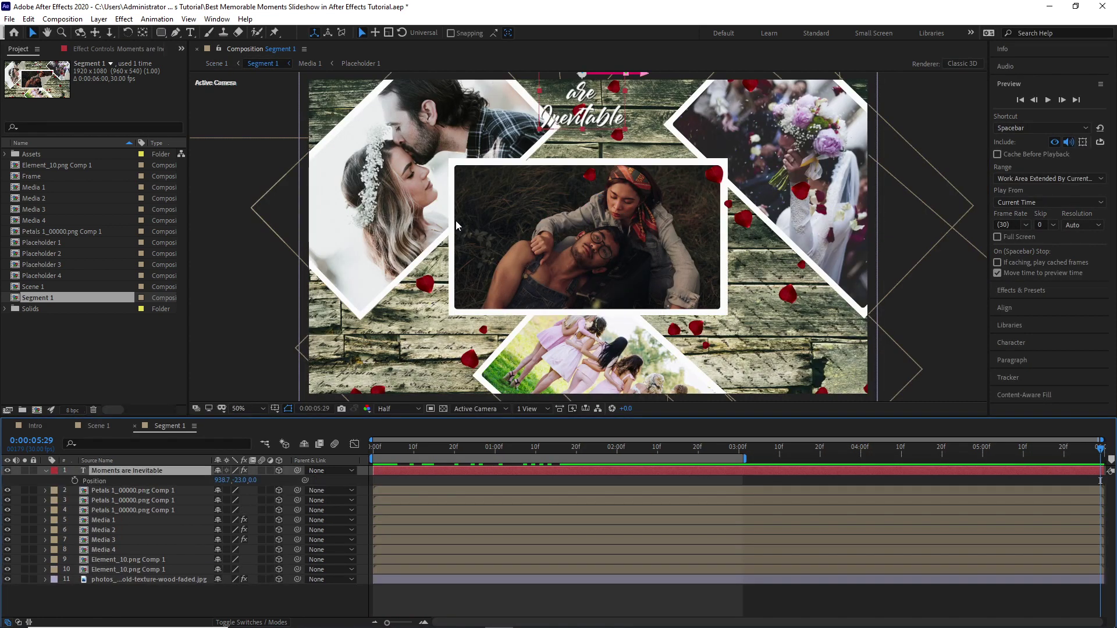
left_click_drag(217, 481, 256, 472)
left_click(262, 470)
left_click(334, 444)
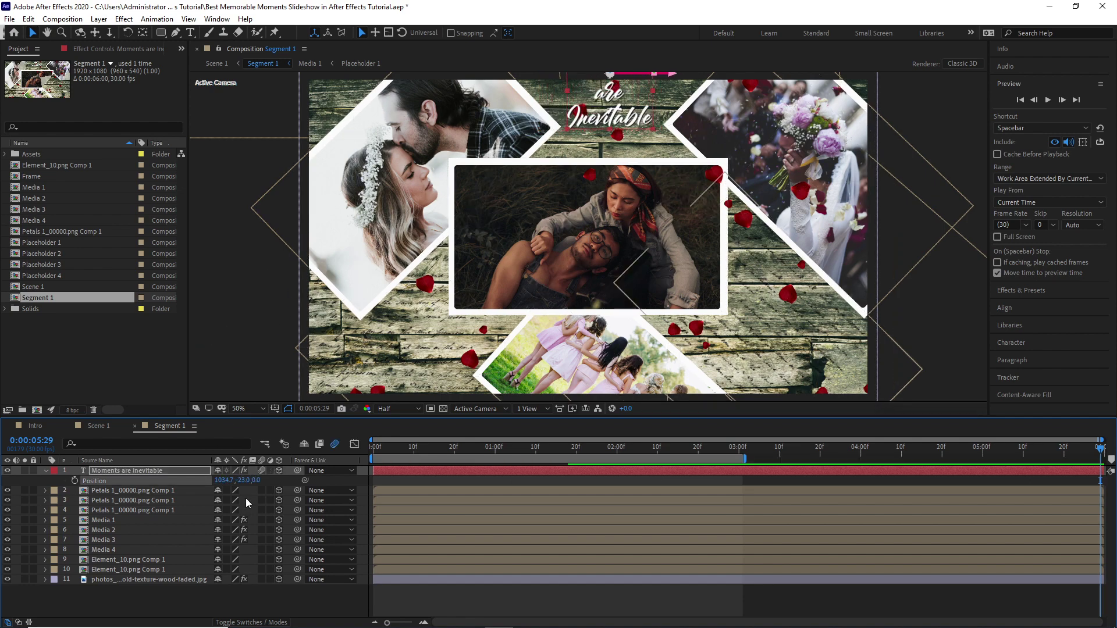
left_click(99, 426)
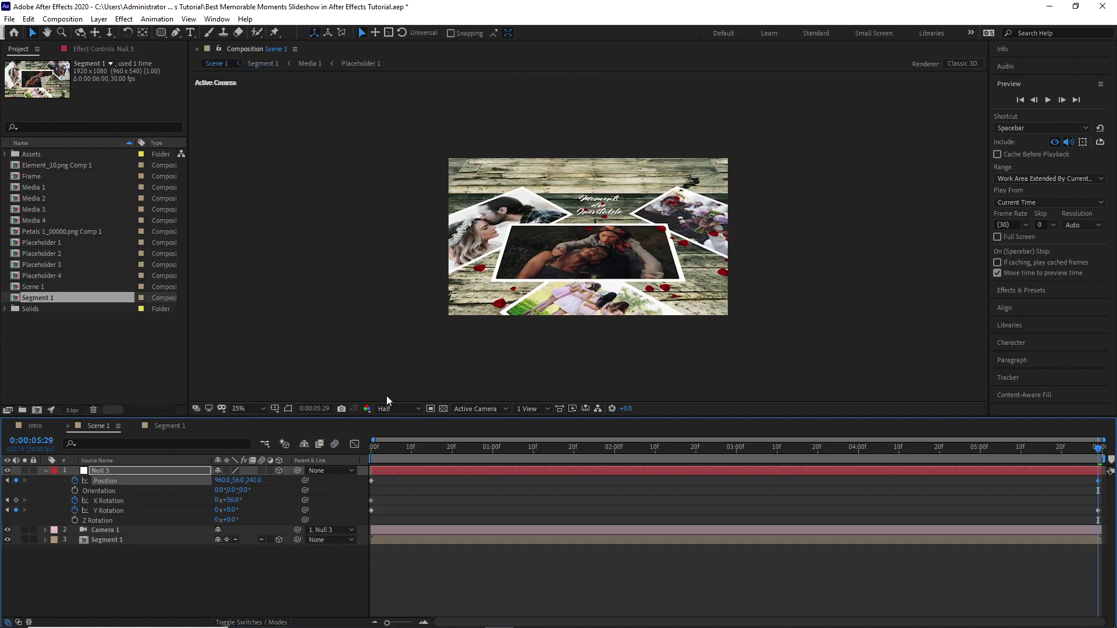
- Save the project and move the Intro and petals comps into a new Intro folder
left_click(530, 222)
key("ctrl+s")
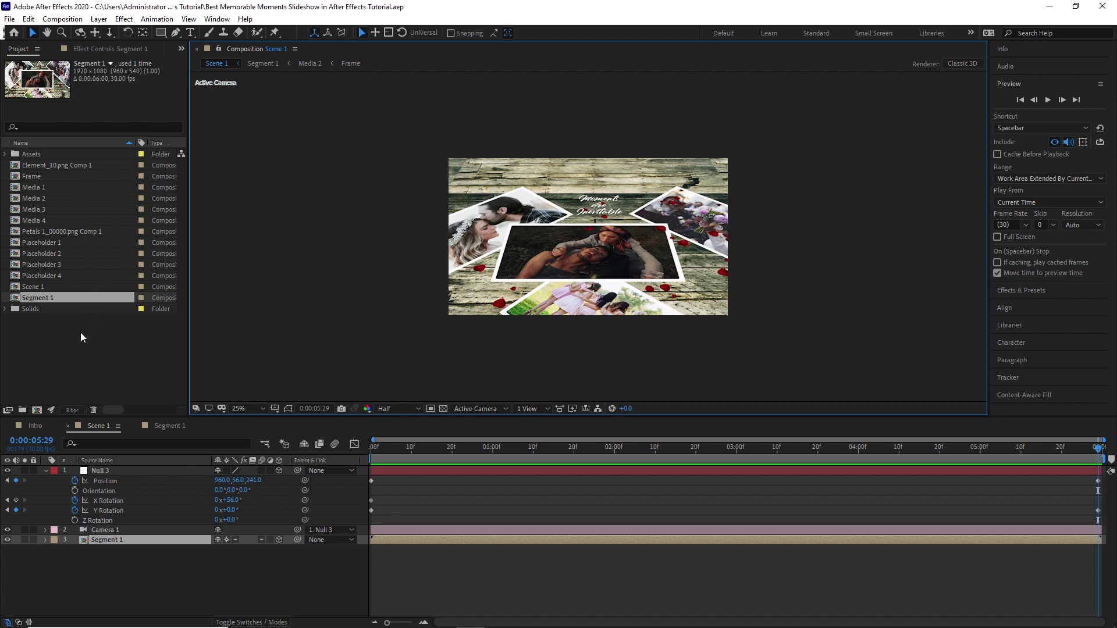
left_click(22, 409)
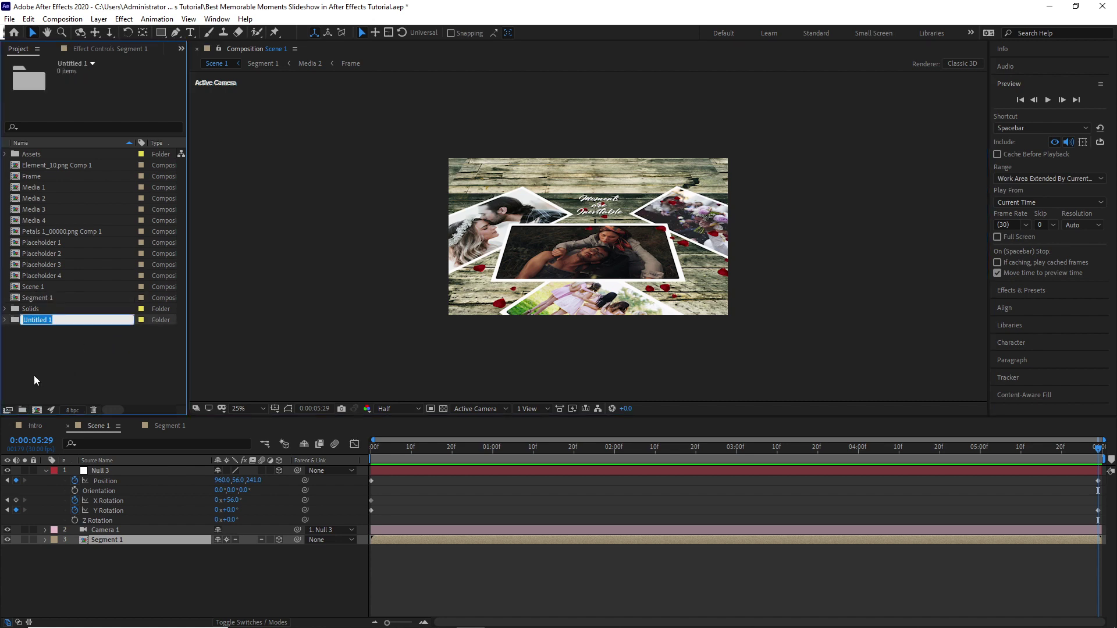
key("BackSpace")
type("Intr")
left_click(6, 156)
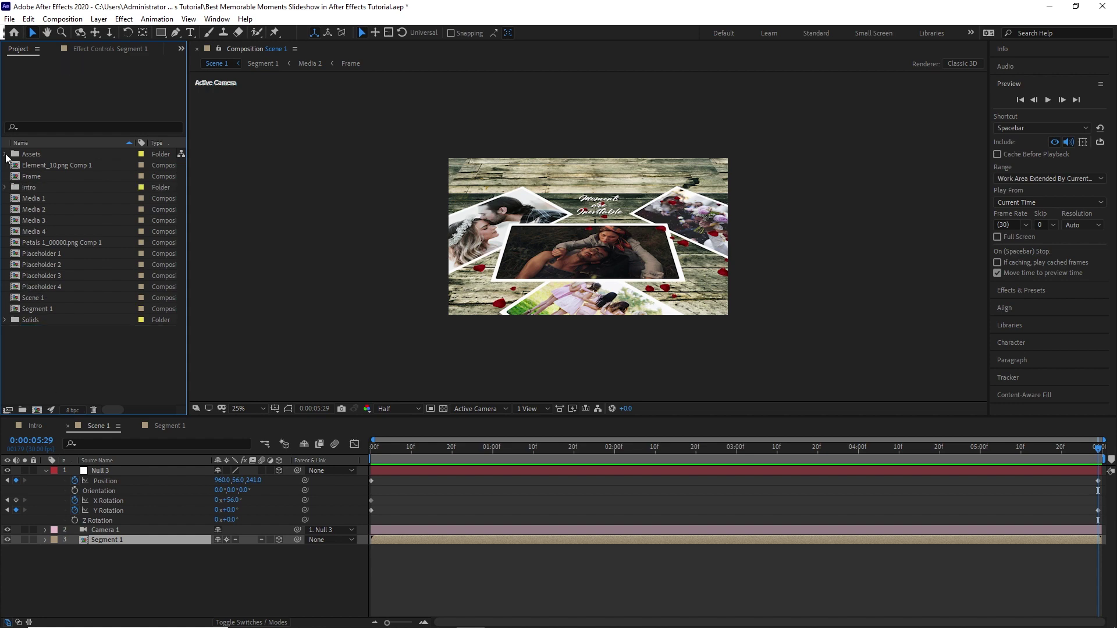
left_click(6, 154)
left_click(36, 187)
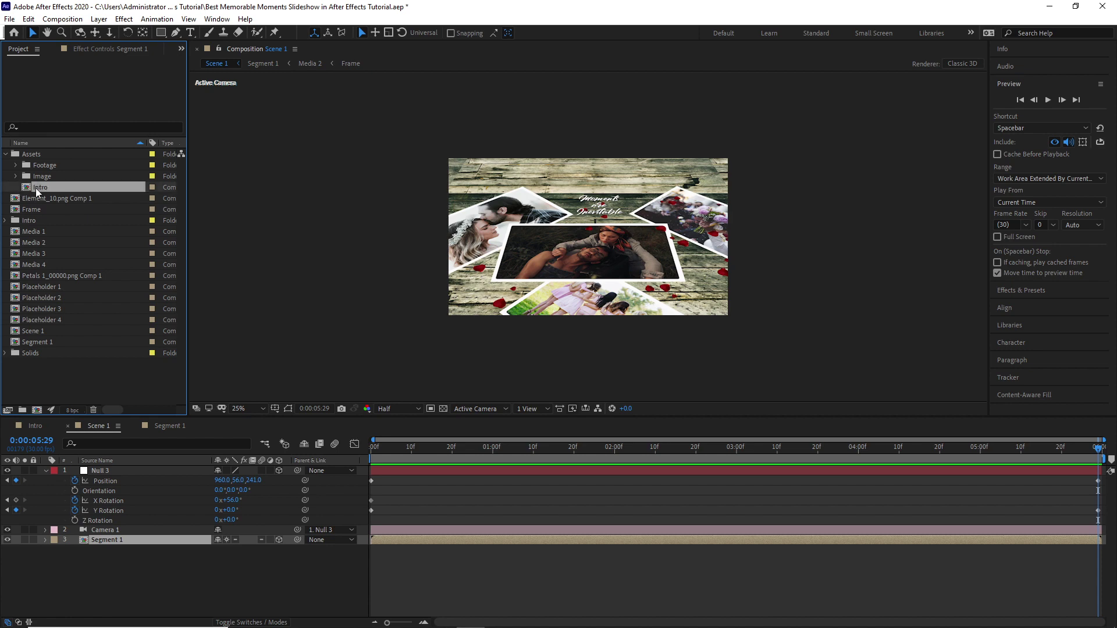
mouse_move(36, 192)
left_mouse_down()
mouse_move(35, 327)
mouse_move(31, 195)
mouse_move(34, 209)
left_mouse_up()
left_click_drag(76, 257, 58, 199)
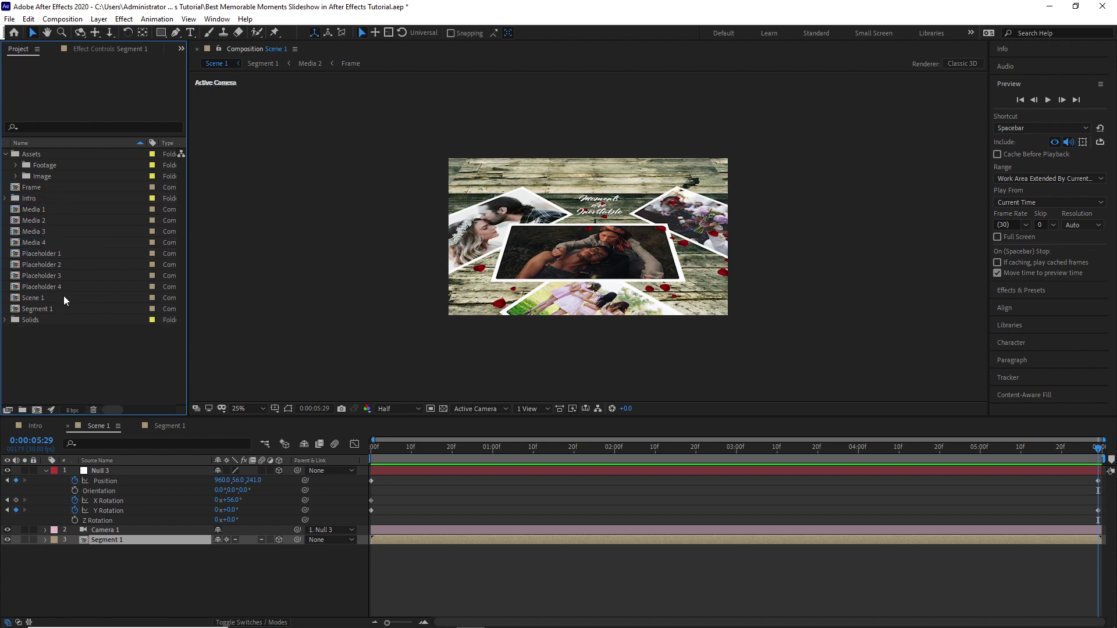
- Rename the Scene 1 comp to Main 1 and group its comps in a Scene 1 folder
left_click(64, 296)
right_click(64, 295)
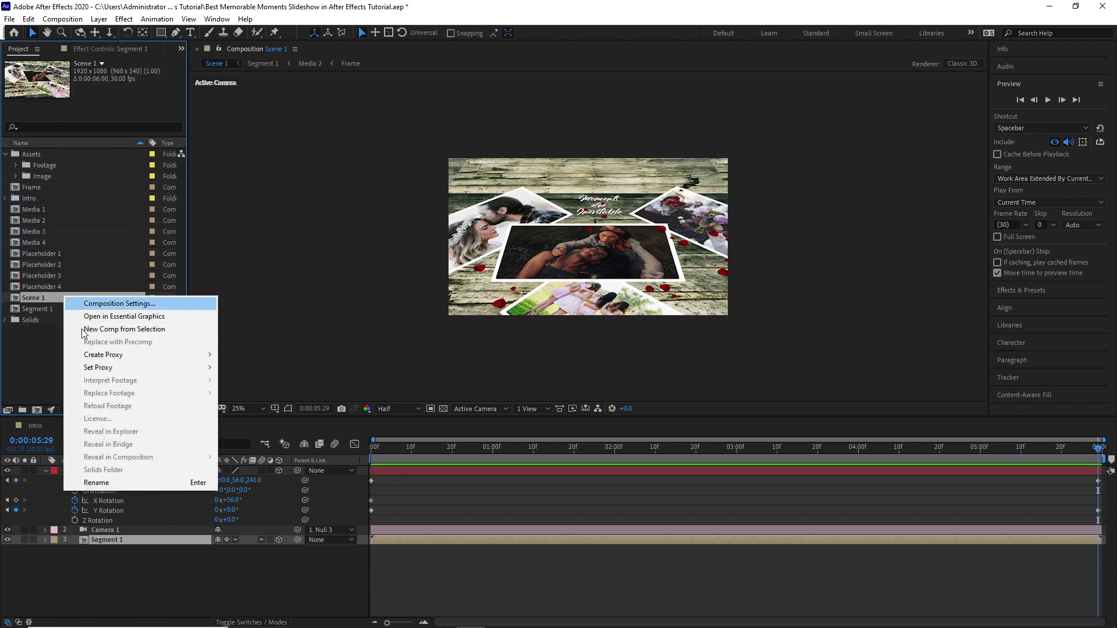
left_click(145, 487)
type("M")
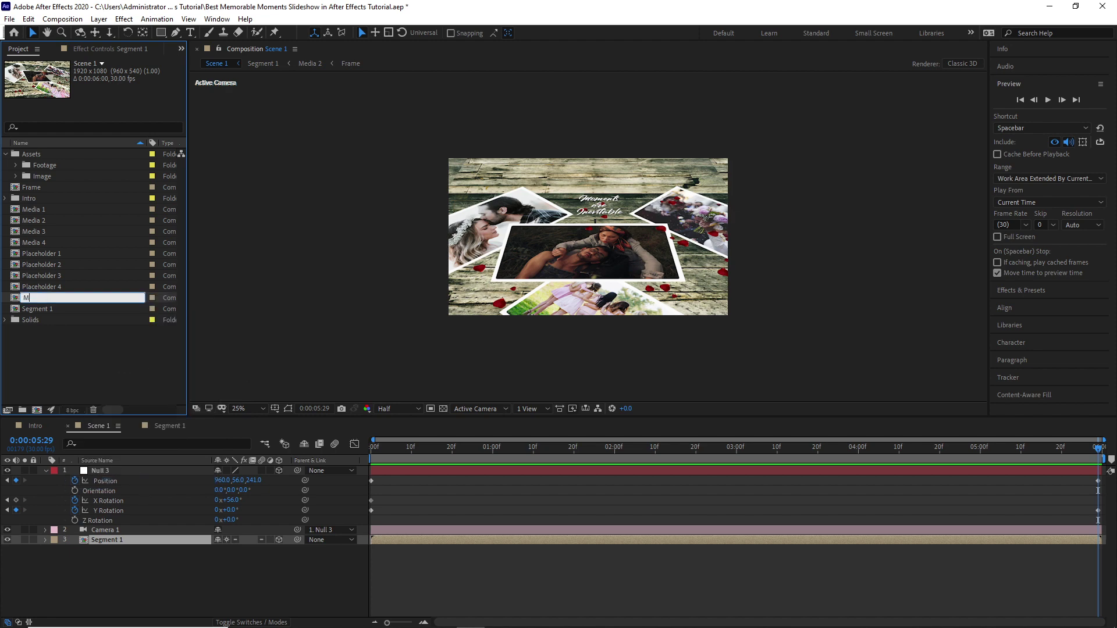
type("ain 1")
left_click(39, 379)
left_click(21, 409)
right_click(39, 330)
left_click(85, 403)
type("Scene 1")
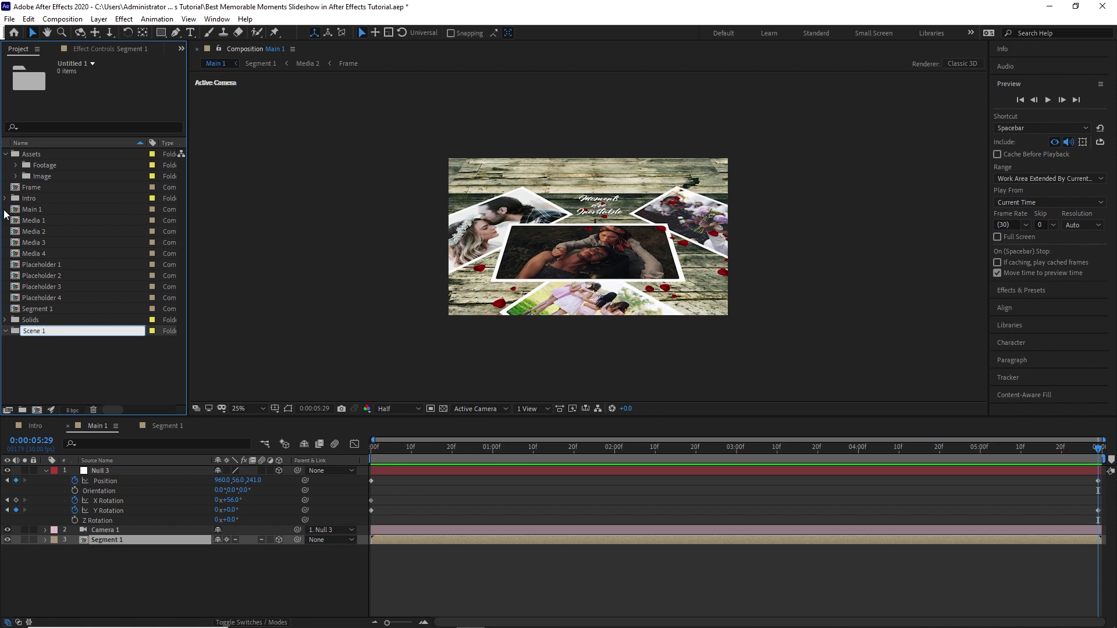
left_click_drag(5, 211, 46, 206)
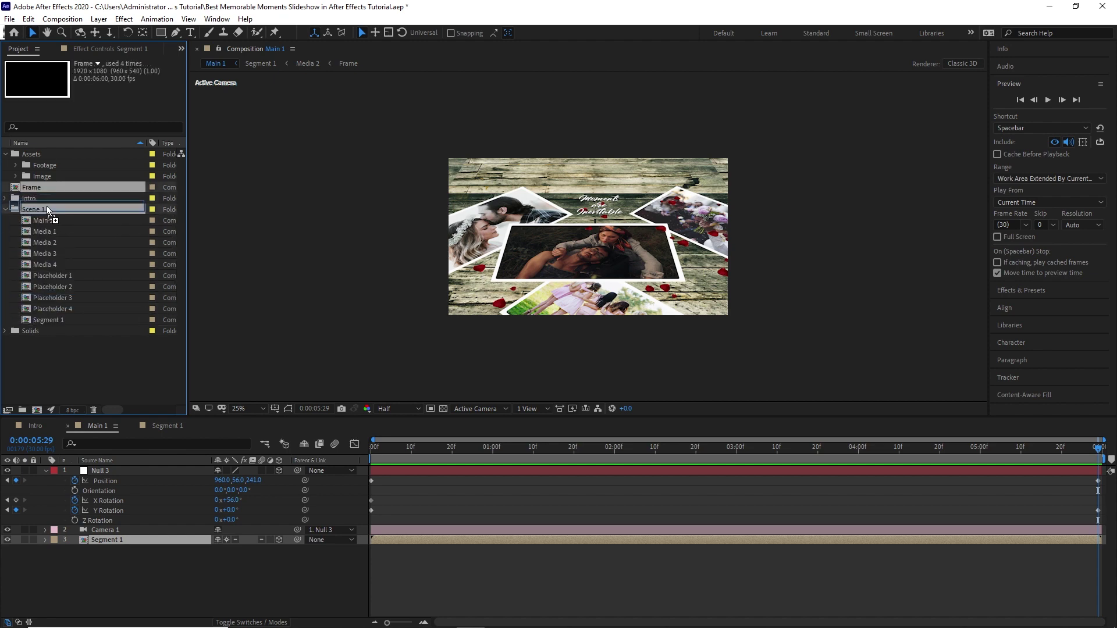
- Create a Scene 2 folder holding duplicates of the Scene 1 comps
left_click(22, 410)
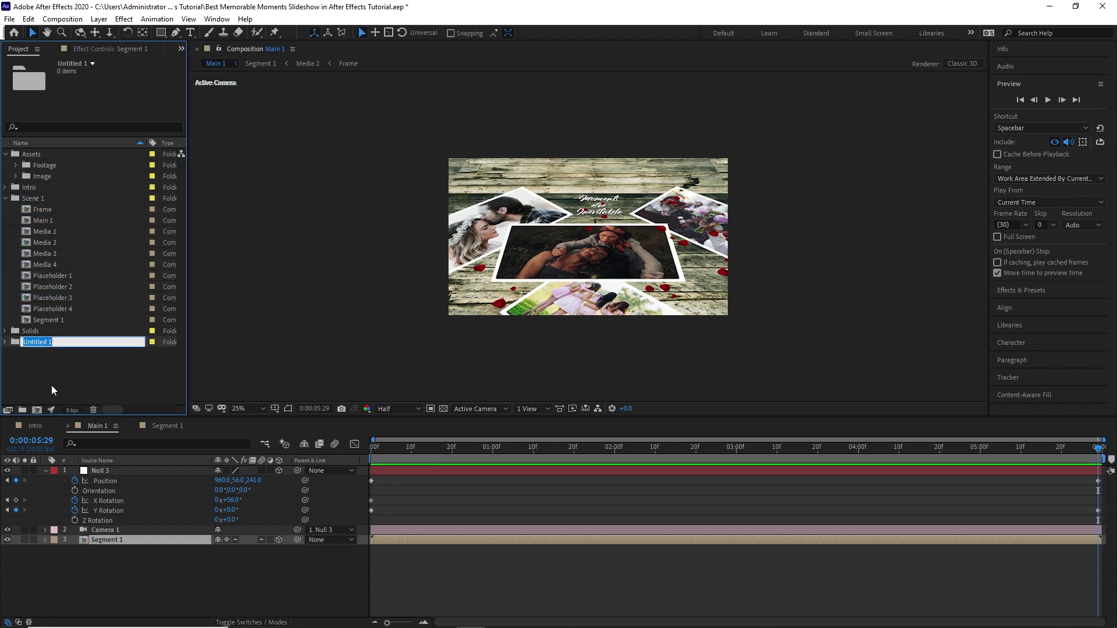
type("Scene 2")
key("Return")
left_click_drag(13, 206, 41, 315)
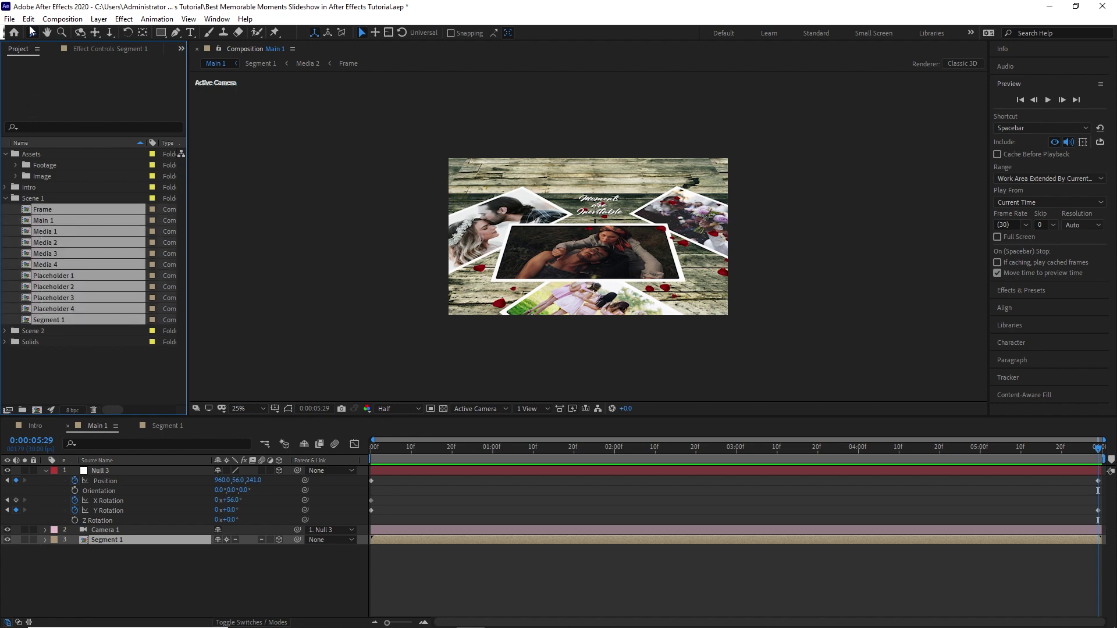
left_click(29, 19)
left_click(58, 165)
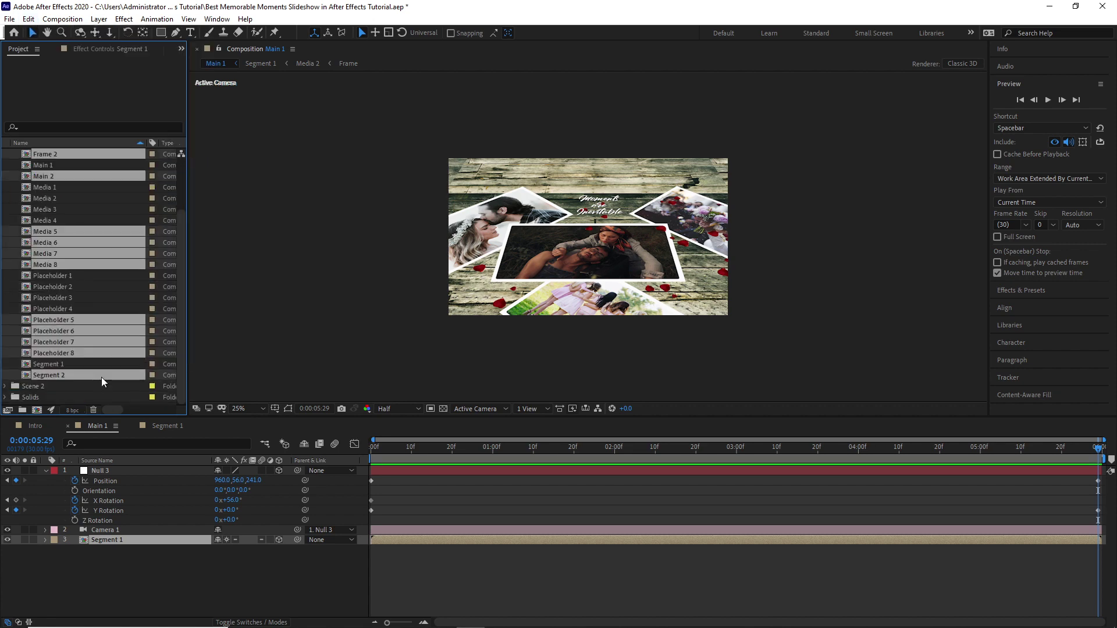
left_click_drag(101, 375, 107, 390)
left_click(80, 22)
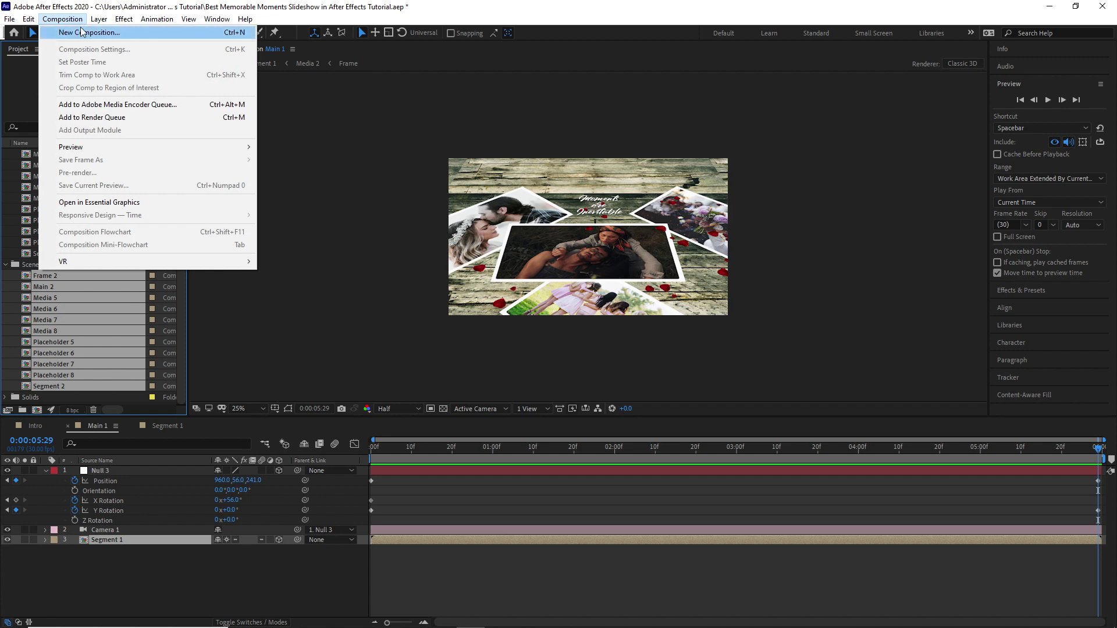
- Create a new Scenes composition and add the Intro comp to it
left_click(86, 37)
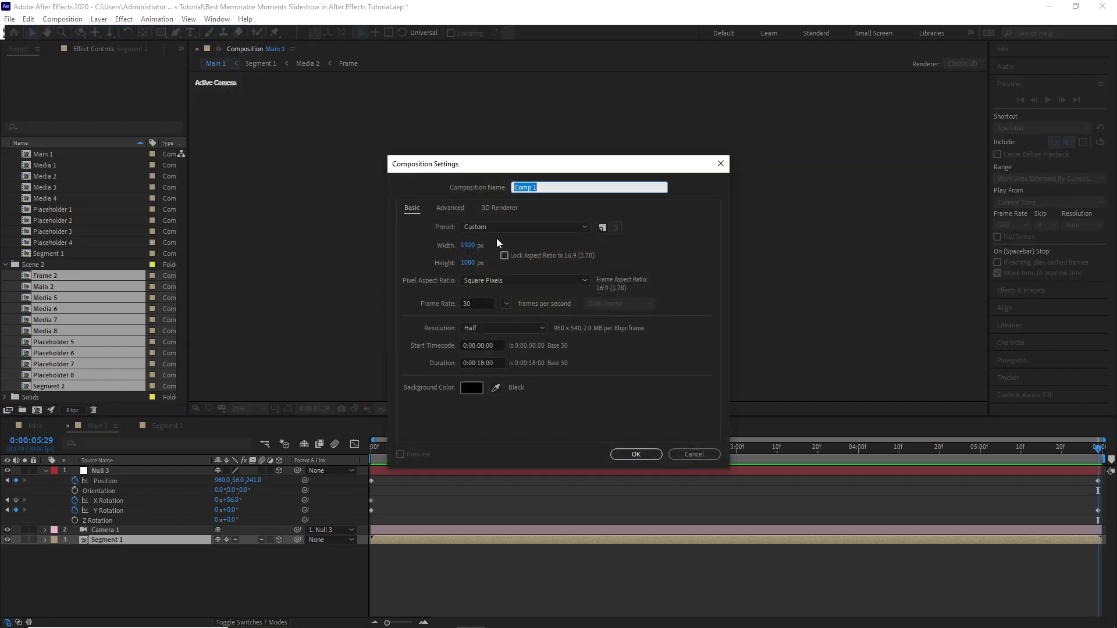
type("Scenes")
left_click(641, 454)
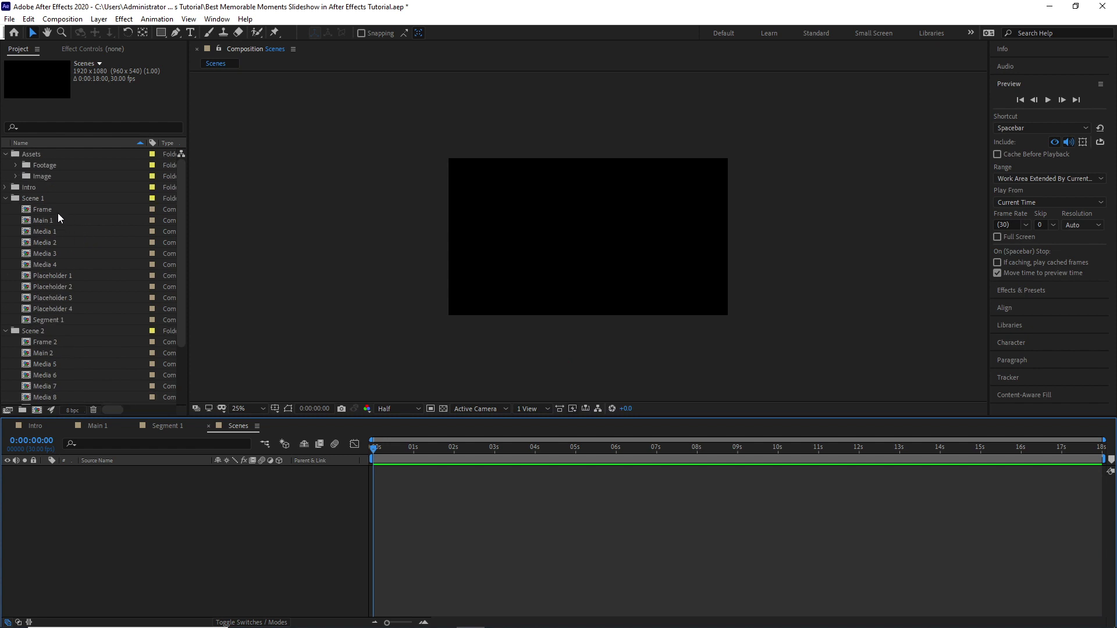
left_click(5, 187)
left_click_drag(32, 210, 68, 526)
- Add Main 1 starting at 6 s and Main 2 starting at 12 s
left_click_drag(374, 453, 618, 461)
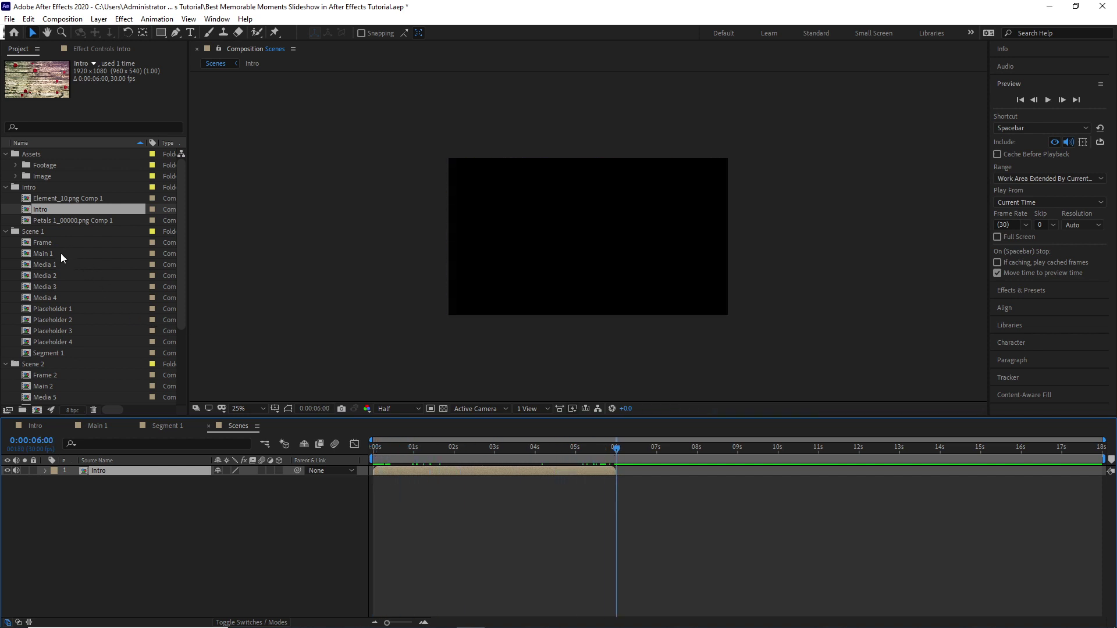
left_click_drag(58, 254, 97, 501)
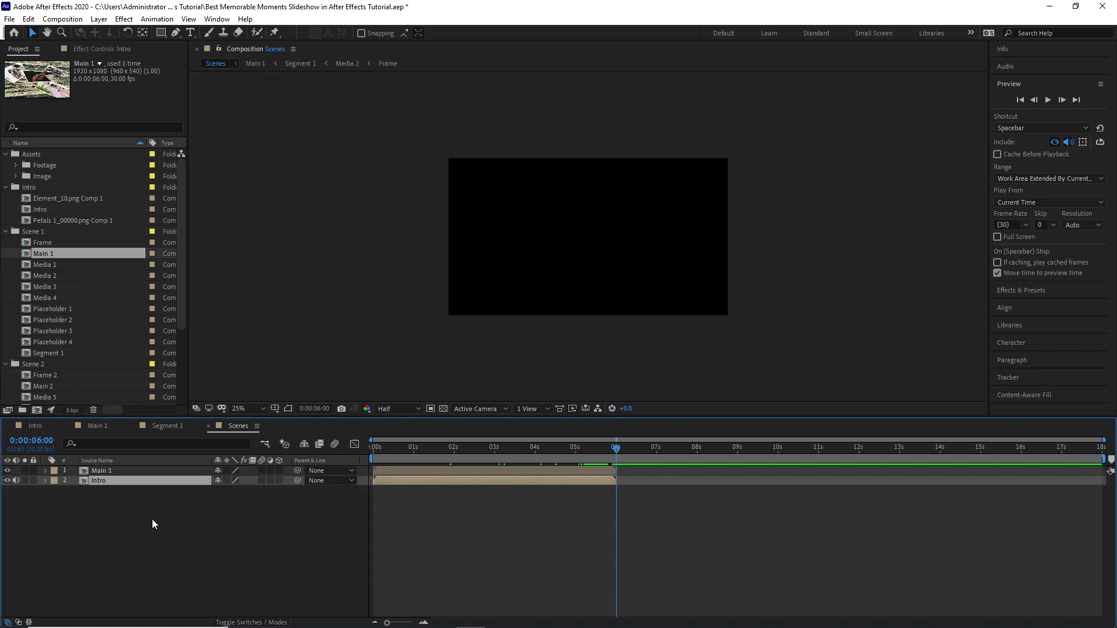
left_click(175, 471)
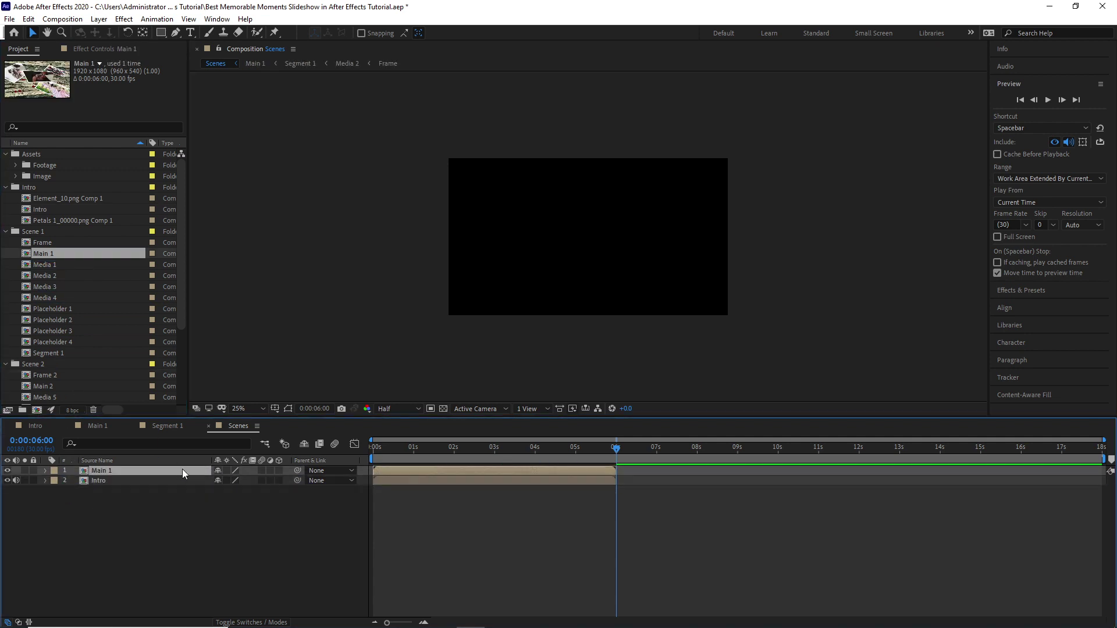
key("bracketleft")
left_click(67, 386)
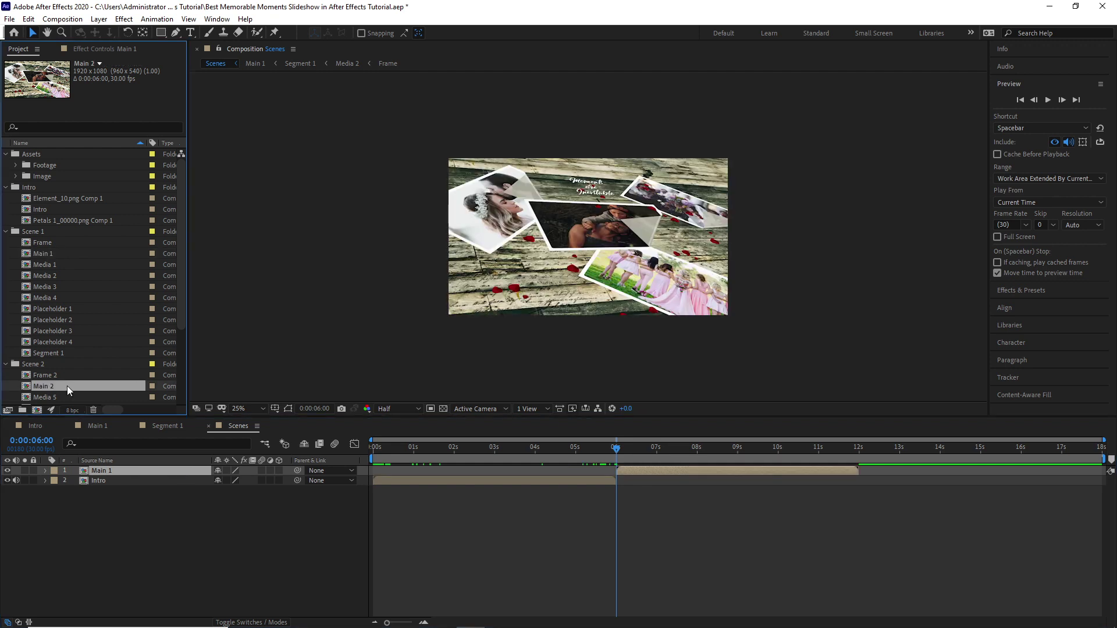
left_click_drag(66, 386, 56, 475)
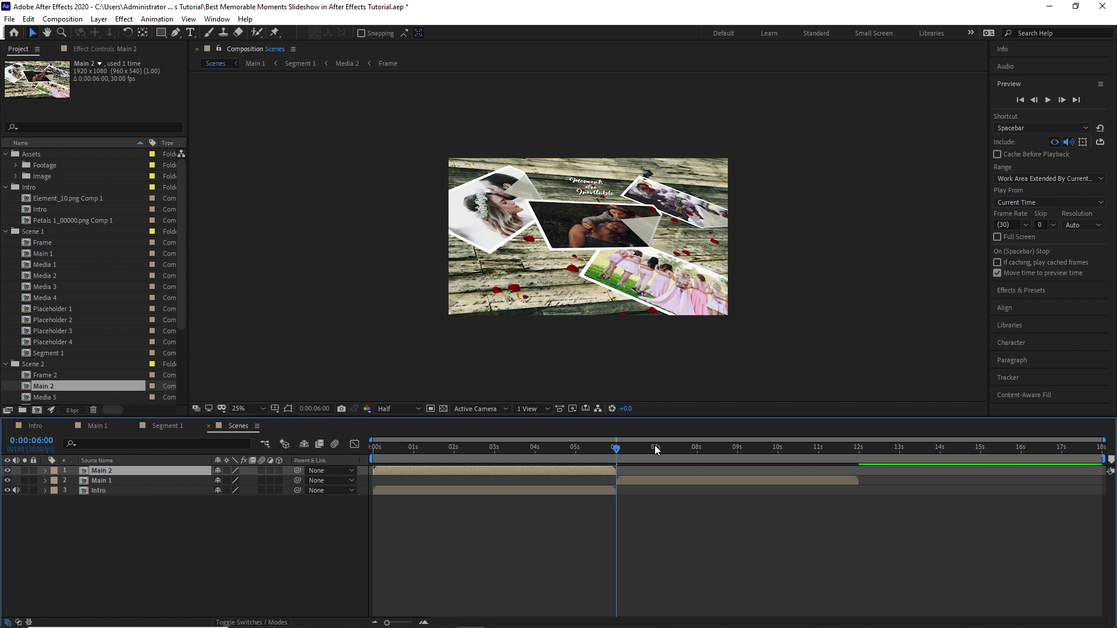
left_click(857, 452)
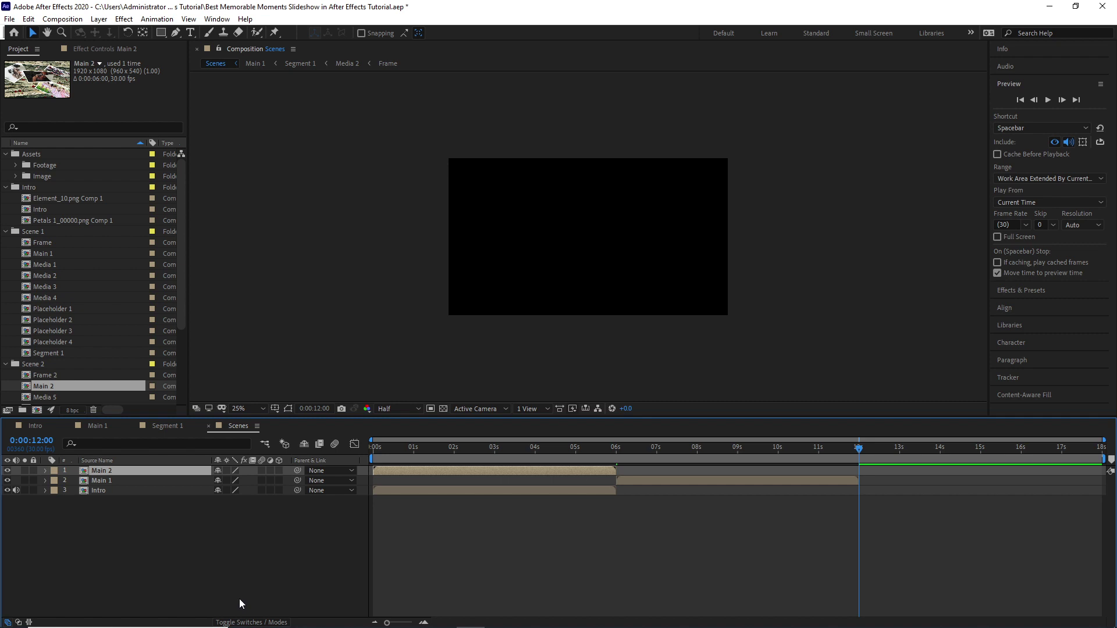
key("bracketleft")
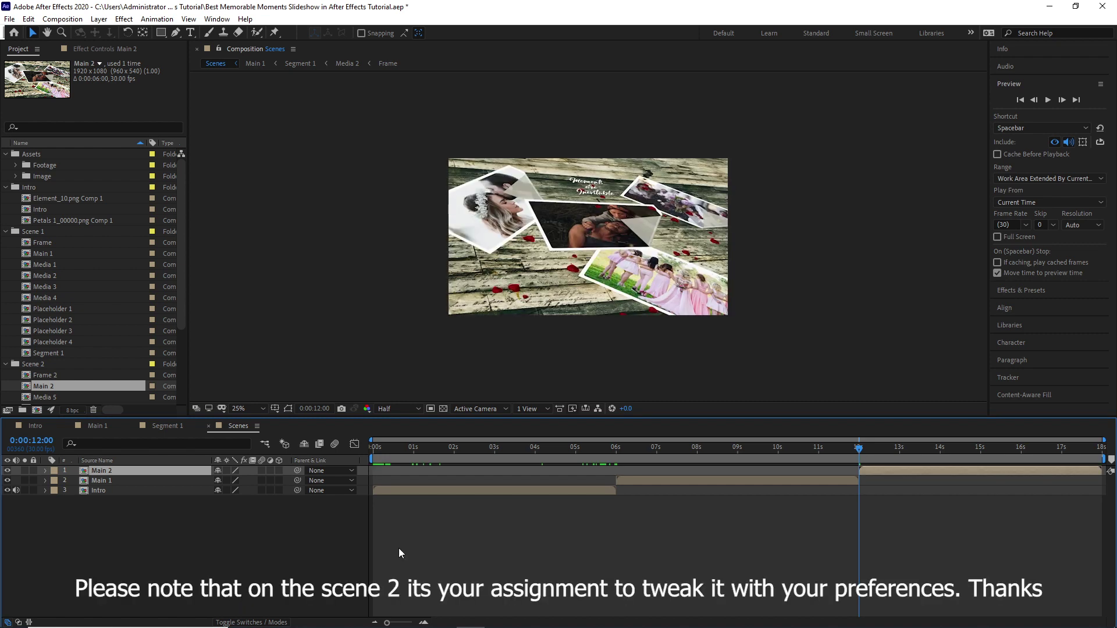
- Set the viewer to Quarter resolution and preview the Scenes comp from 0
left_click(407, 409)
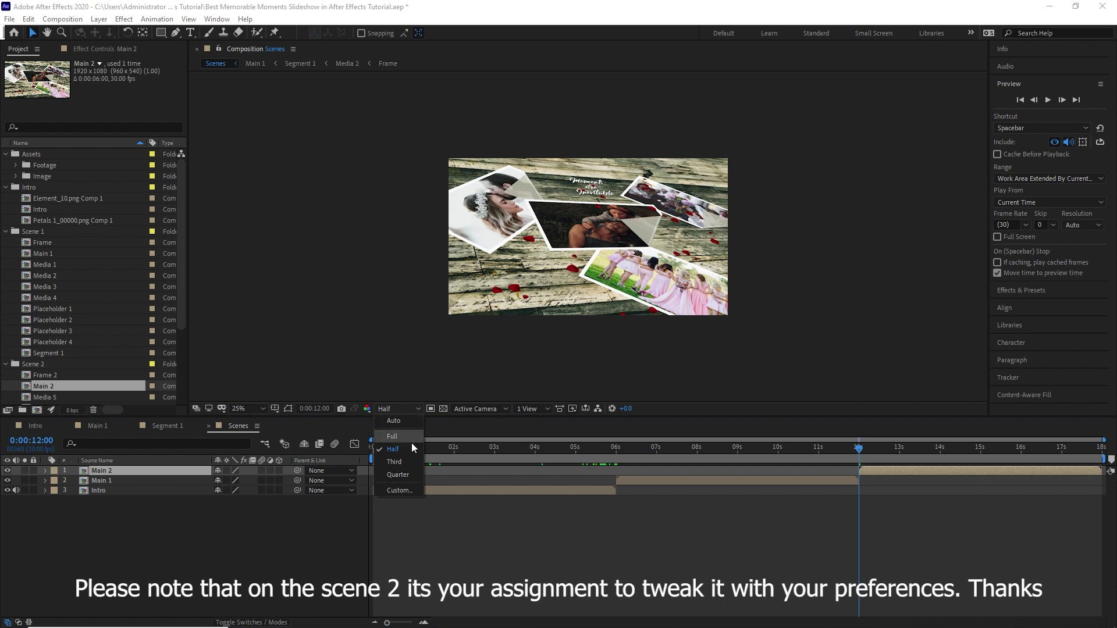
left_click(412, 474)
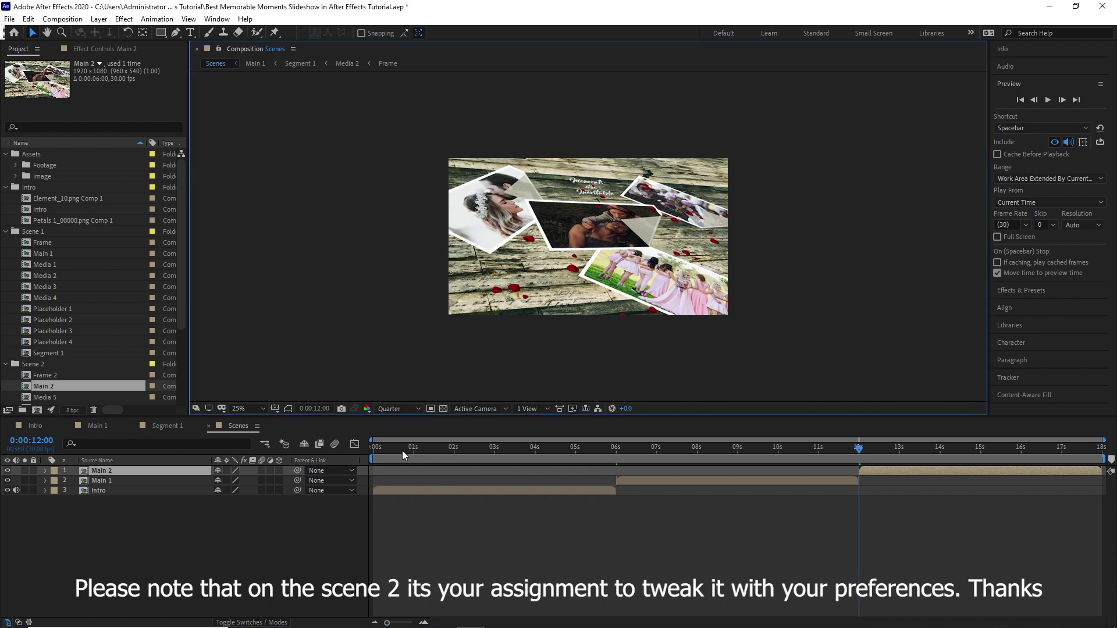
left_click_drag(403, 451, 377, 447)
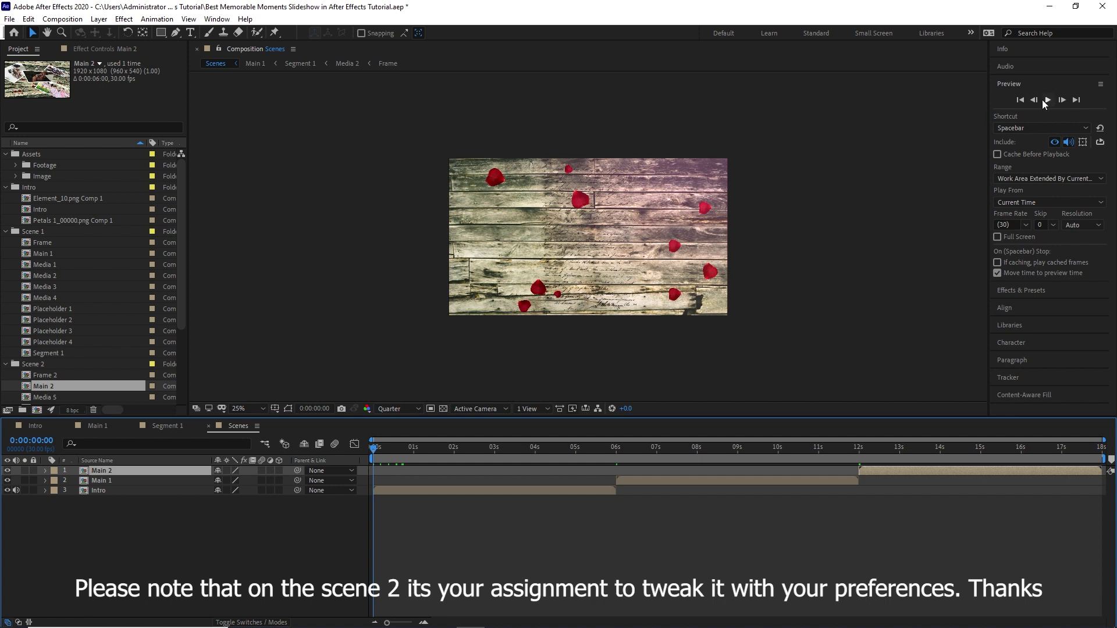
left_click(1046, 100)
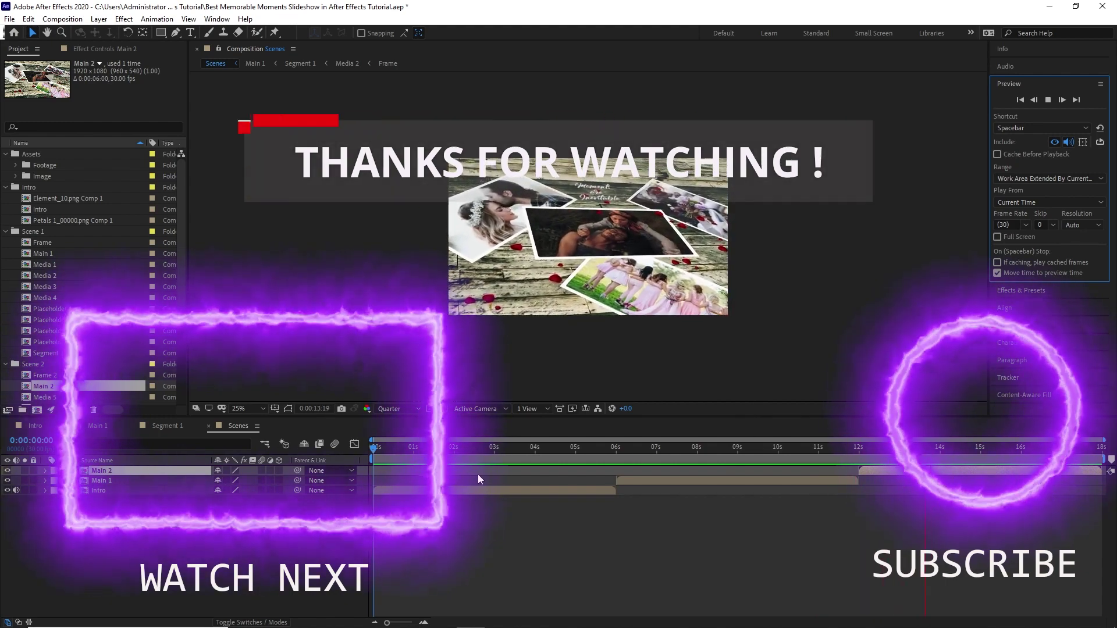
left_click(377, 446)
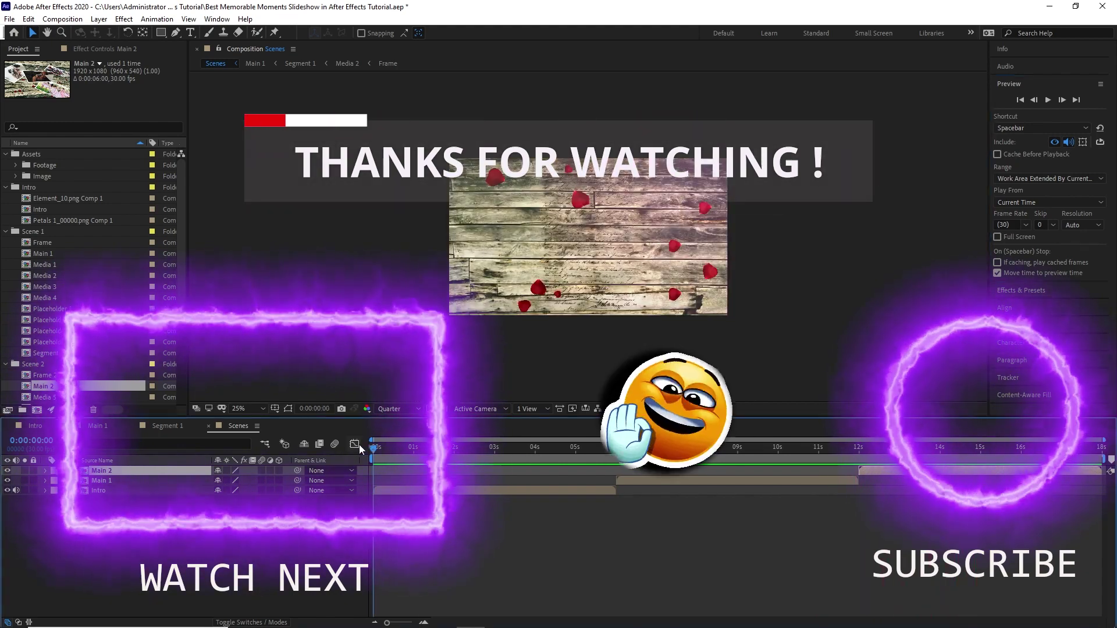
left_click(1047, 101)
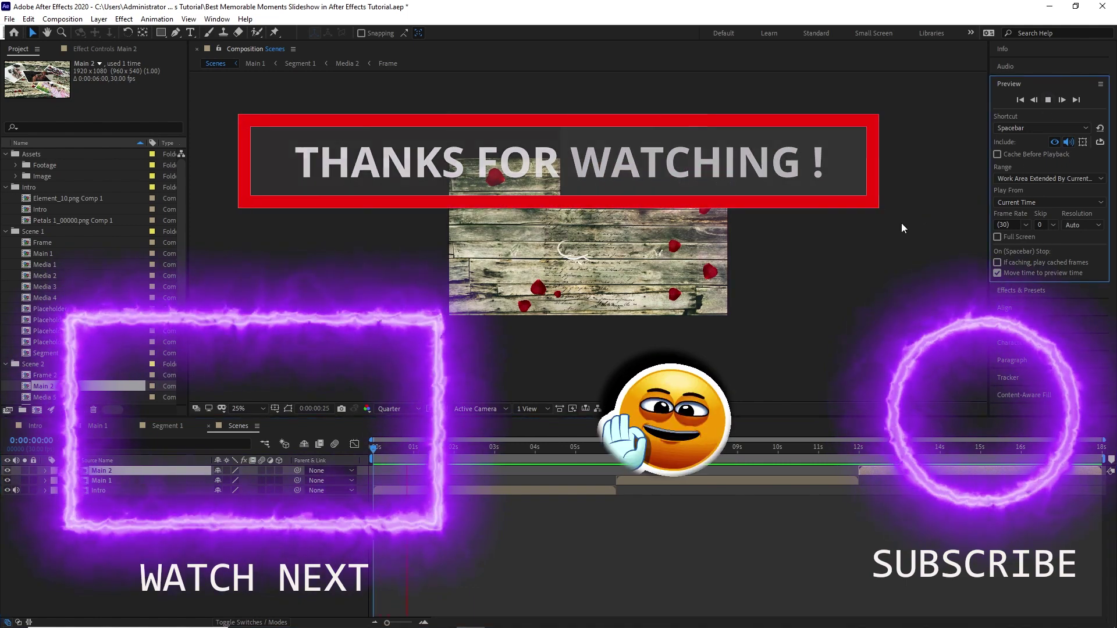